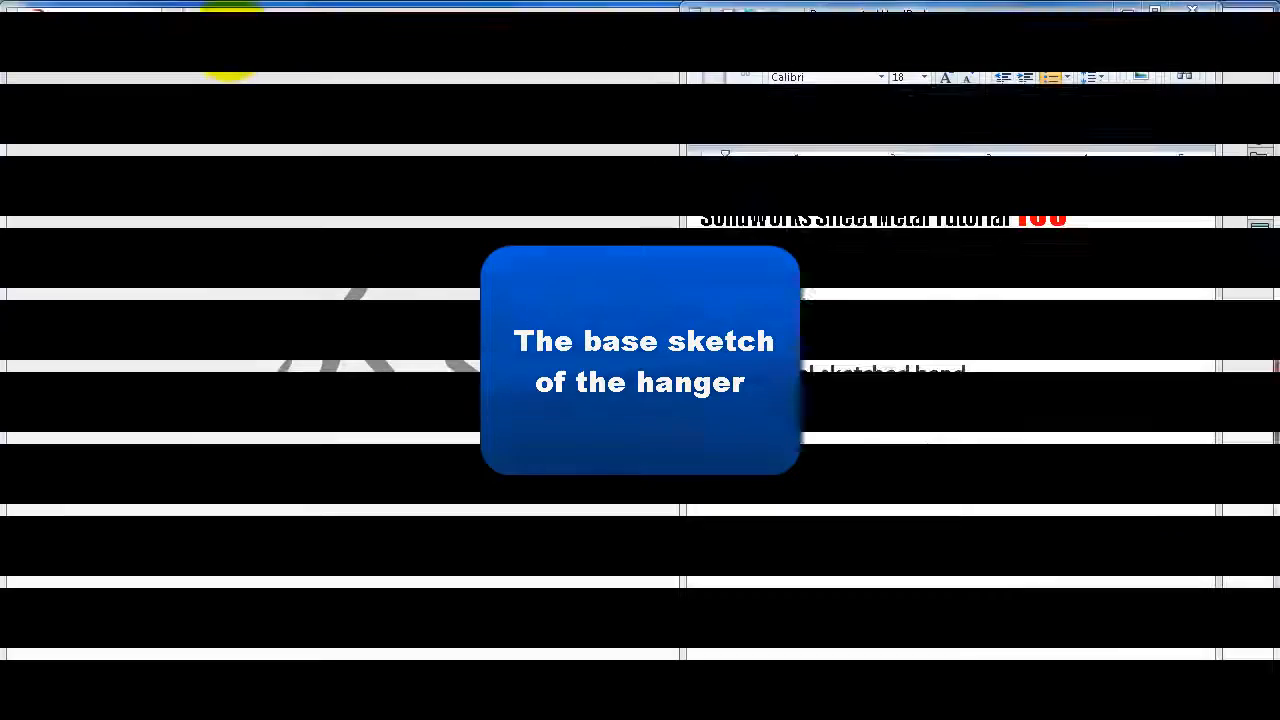
# Create a new part document
pyautogui.click(223, 23)
pyautogui.click(415, 270)
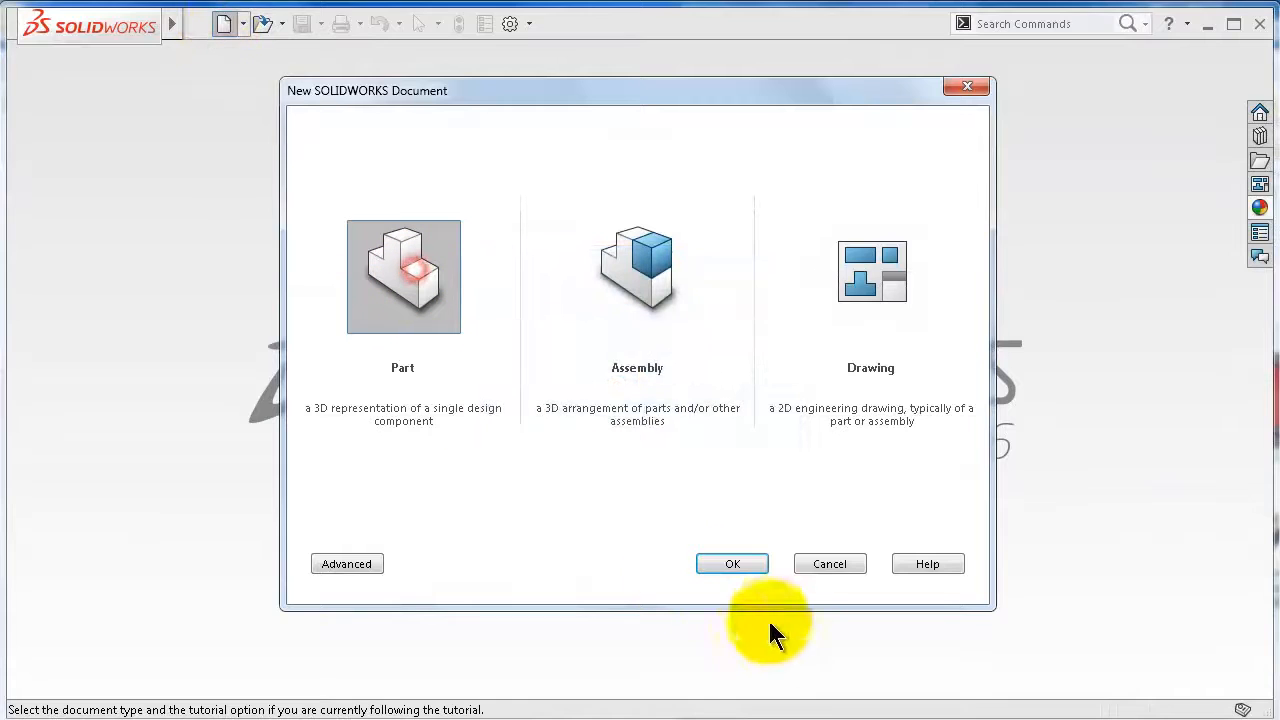
pyautogui.click(735, 564)
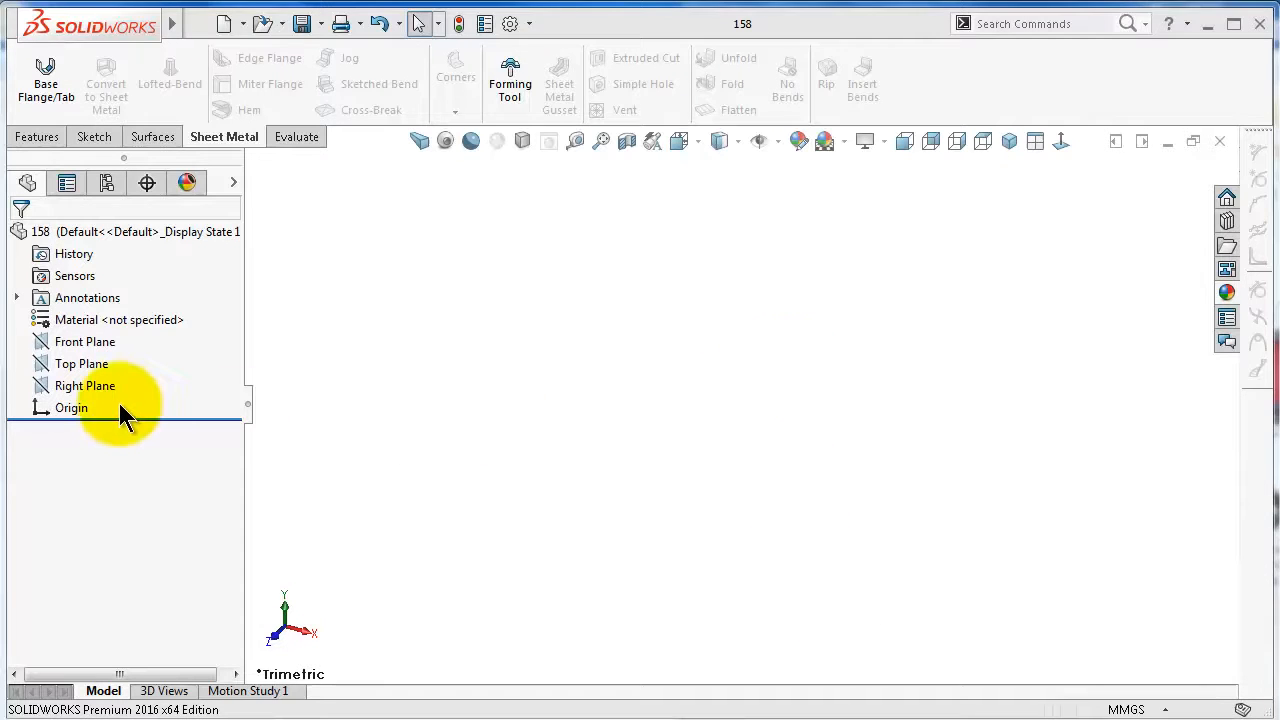
# Sketch on the Front Plane a closed, downward-pointing triangle whose horizontal top edge, about 137 mm long, runs through the origin
pyautogui.click(85, 341)
pyautogui.click(88, 312)
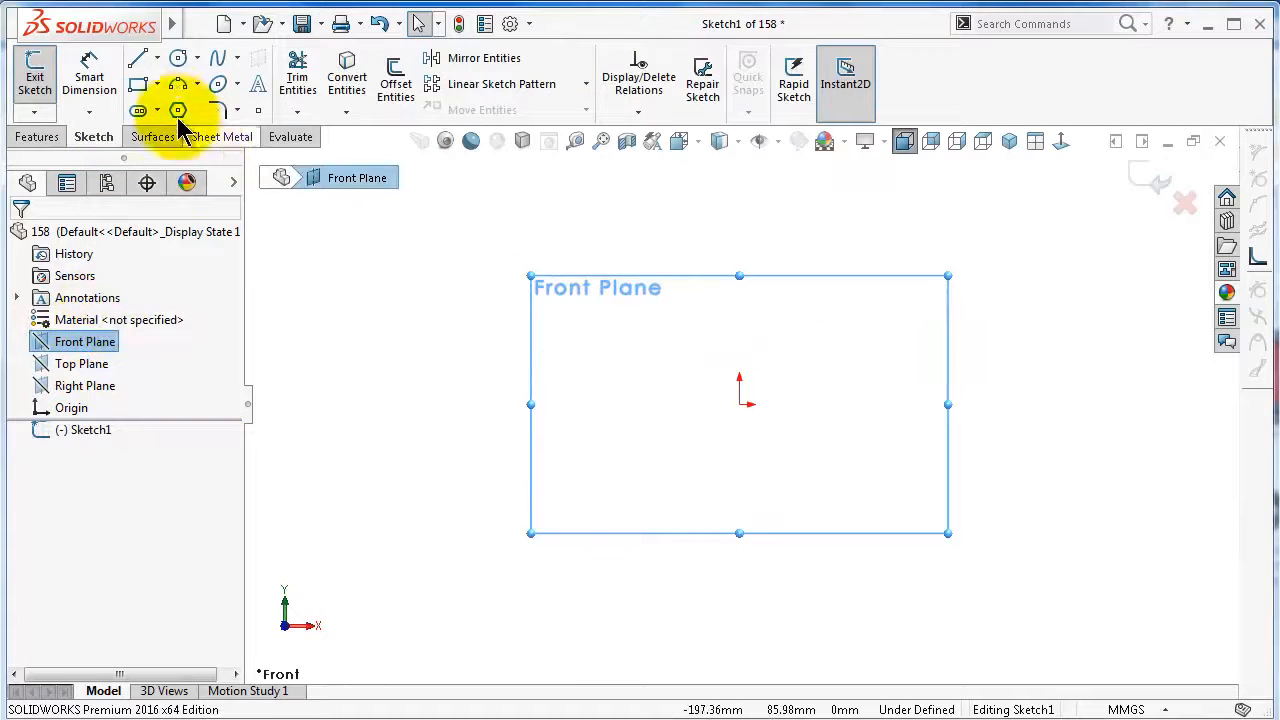
pyautogui.click(141, 64)
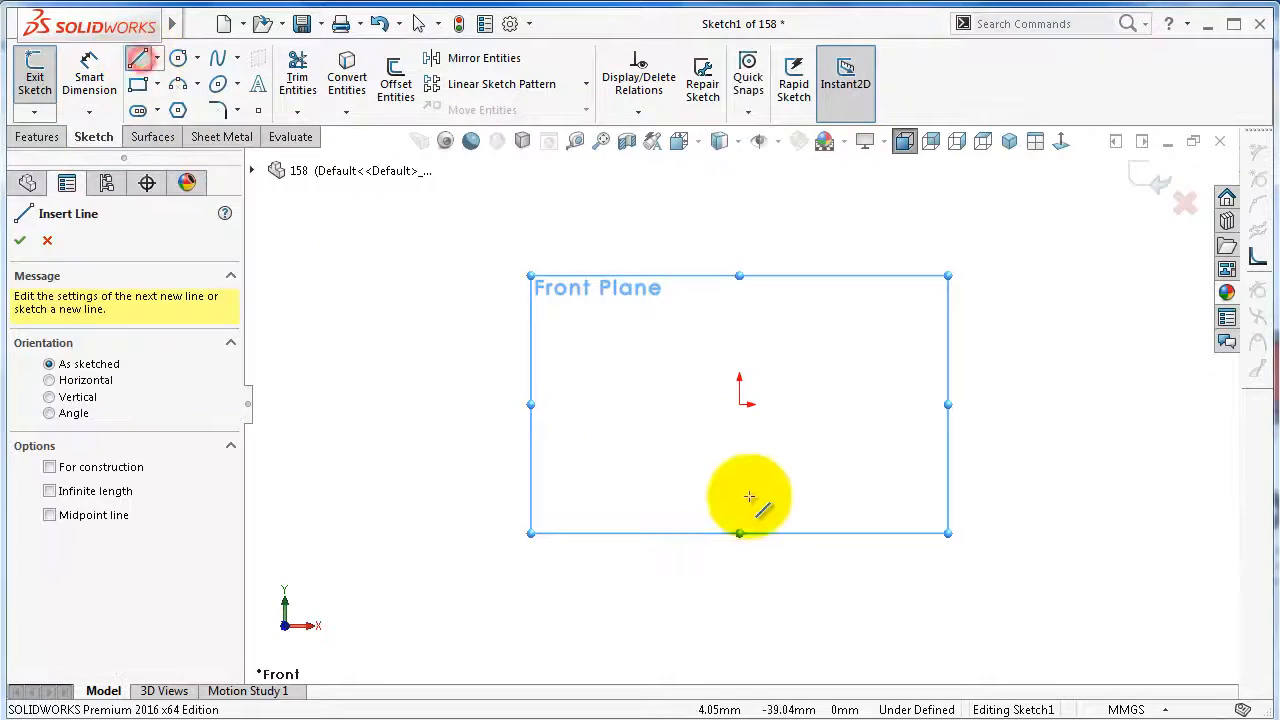
pyautogui.click(642, 404)
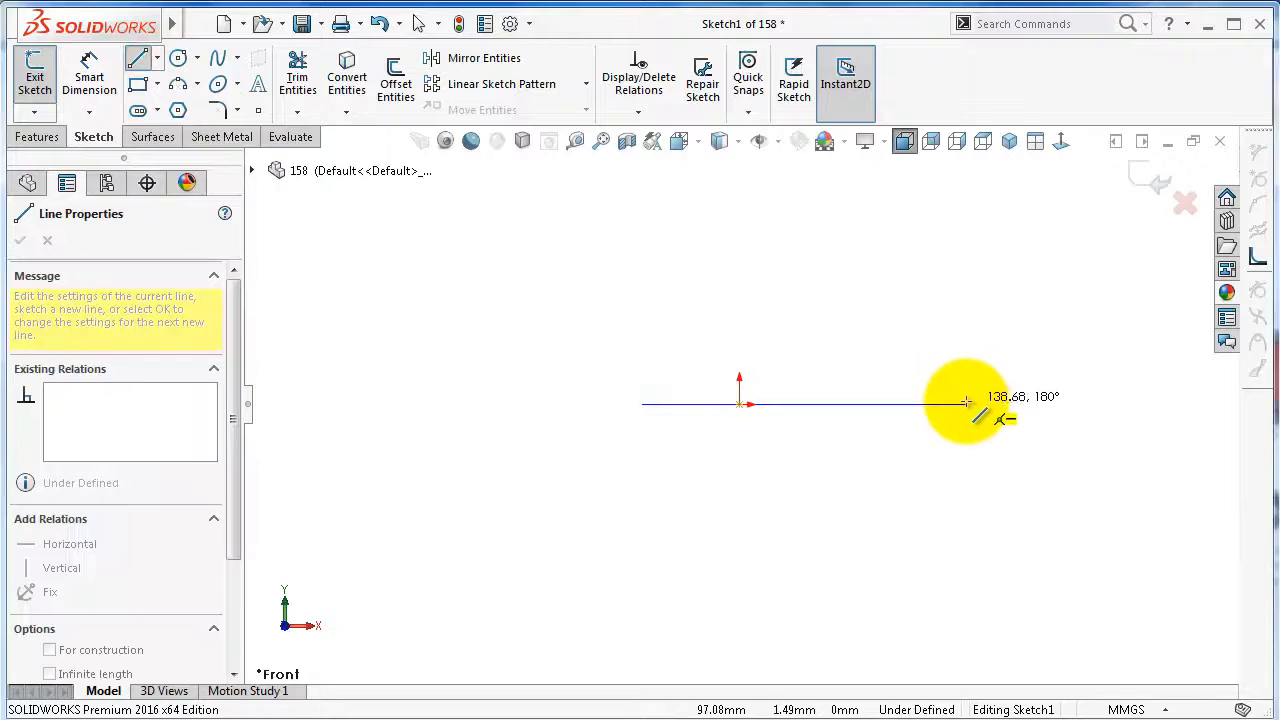
pyautogui.click(963, 404)
pyautogui.click(792, 623)
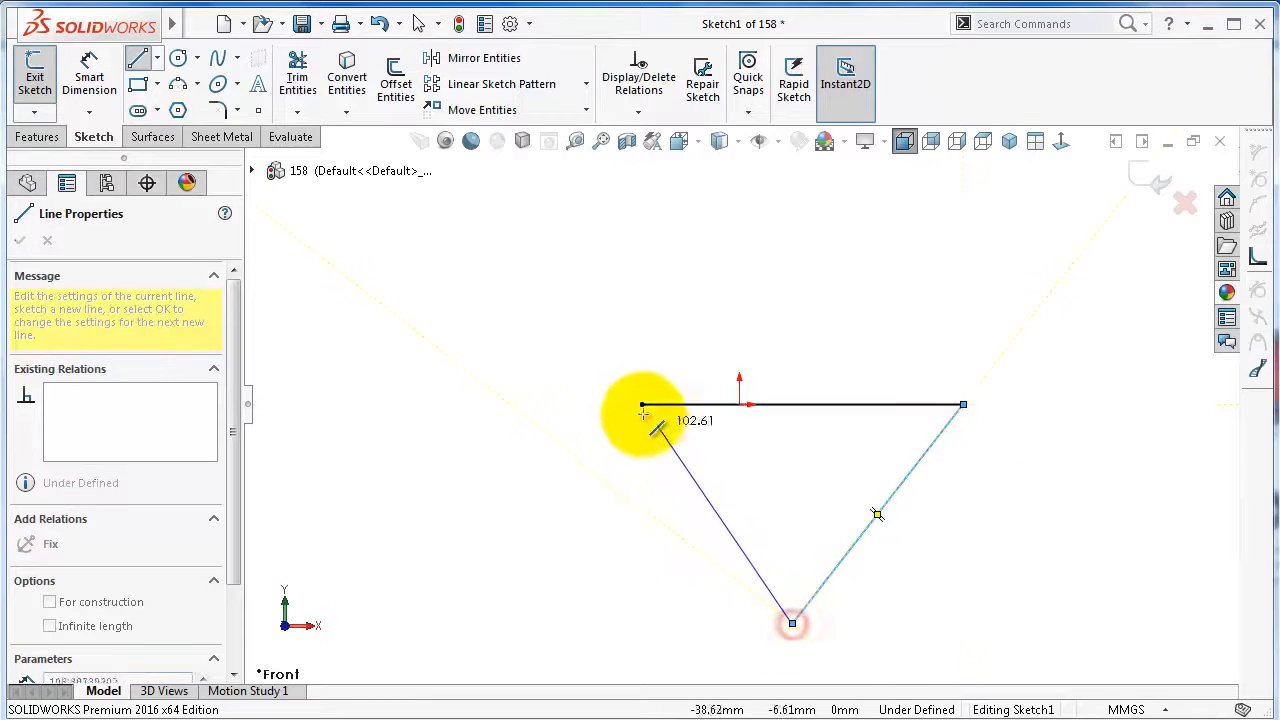
pyautogui.click(642, 404)
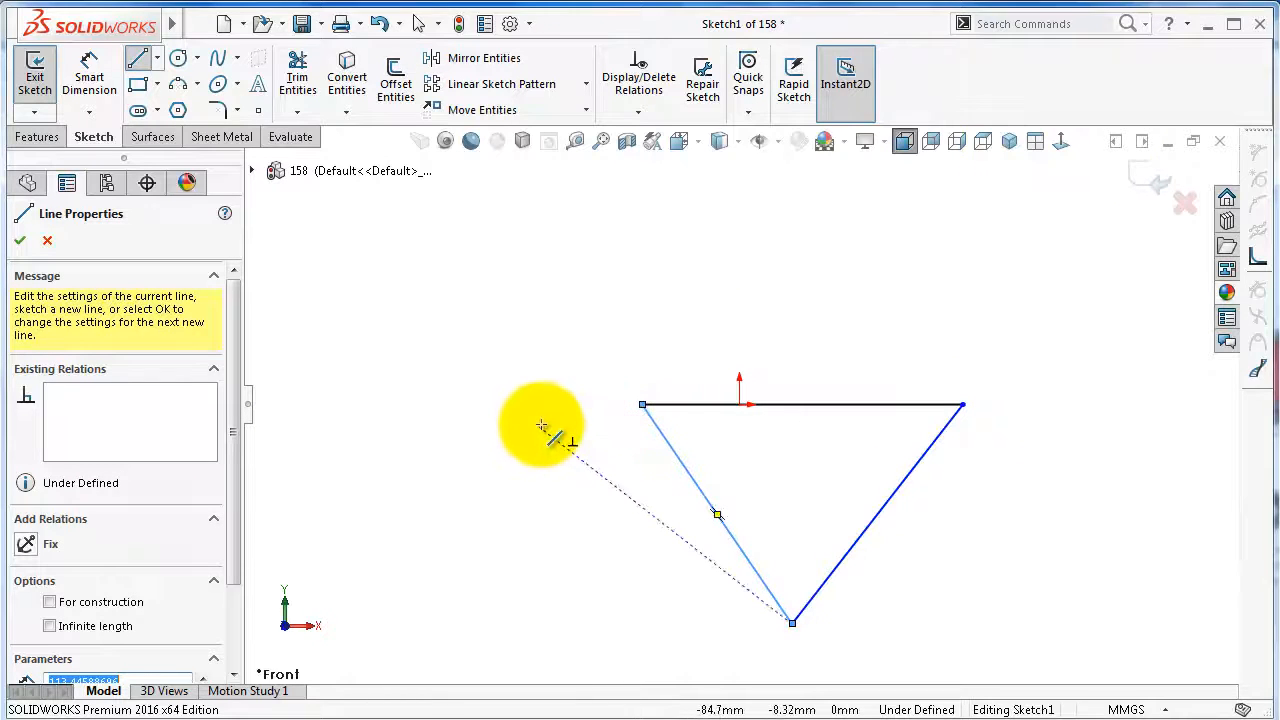
# Dimension the triangle's top edge to 40 mm
pyautogui.moveTo(541, 425); pyautogui.dragTo(520, 264, button='right')
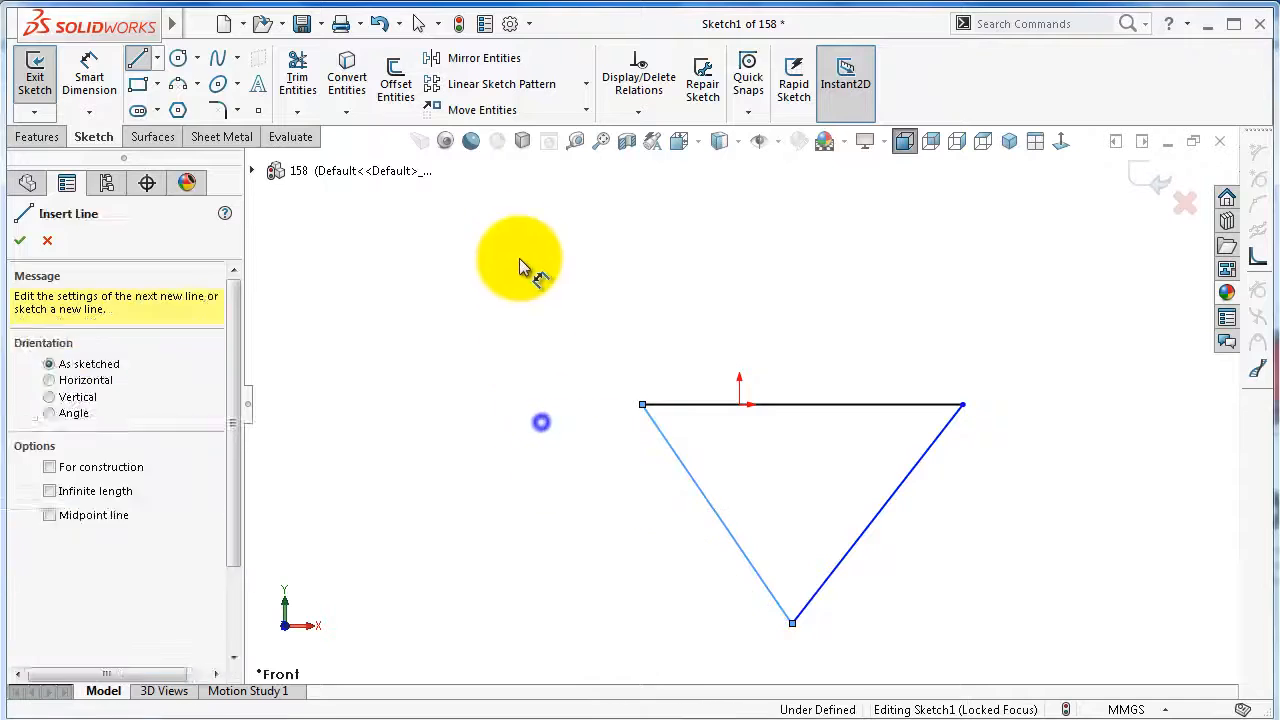
pyautogui.click(790, 406)
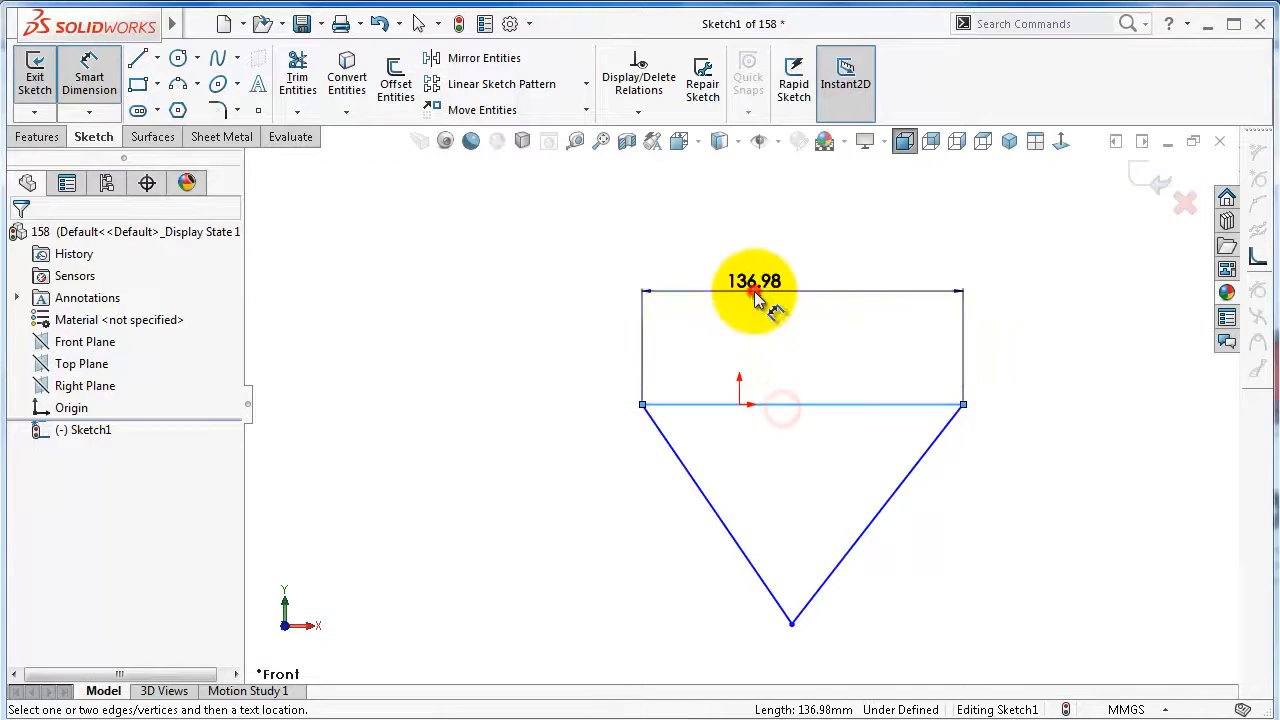
pyautogui.click(755, 300)
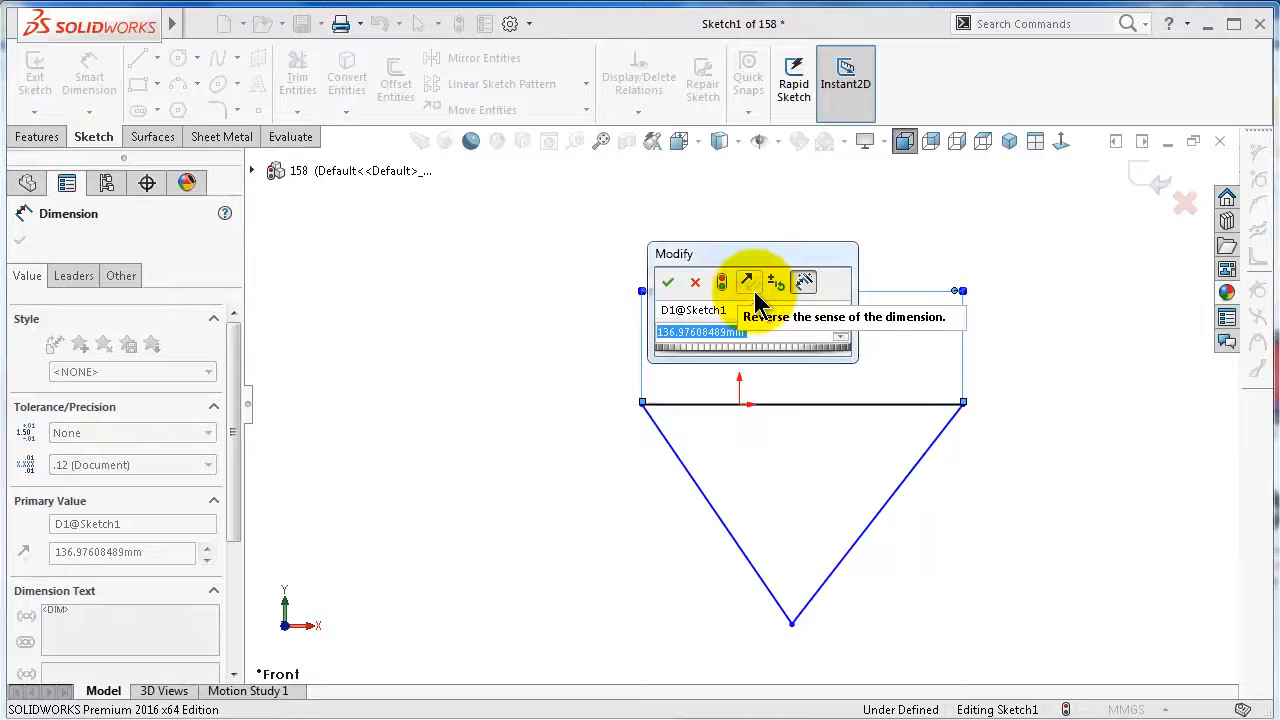
pyautogui.write('40')
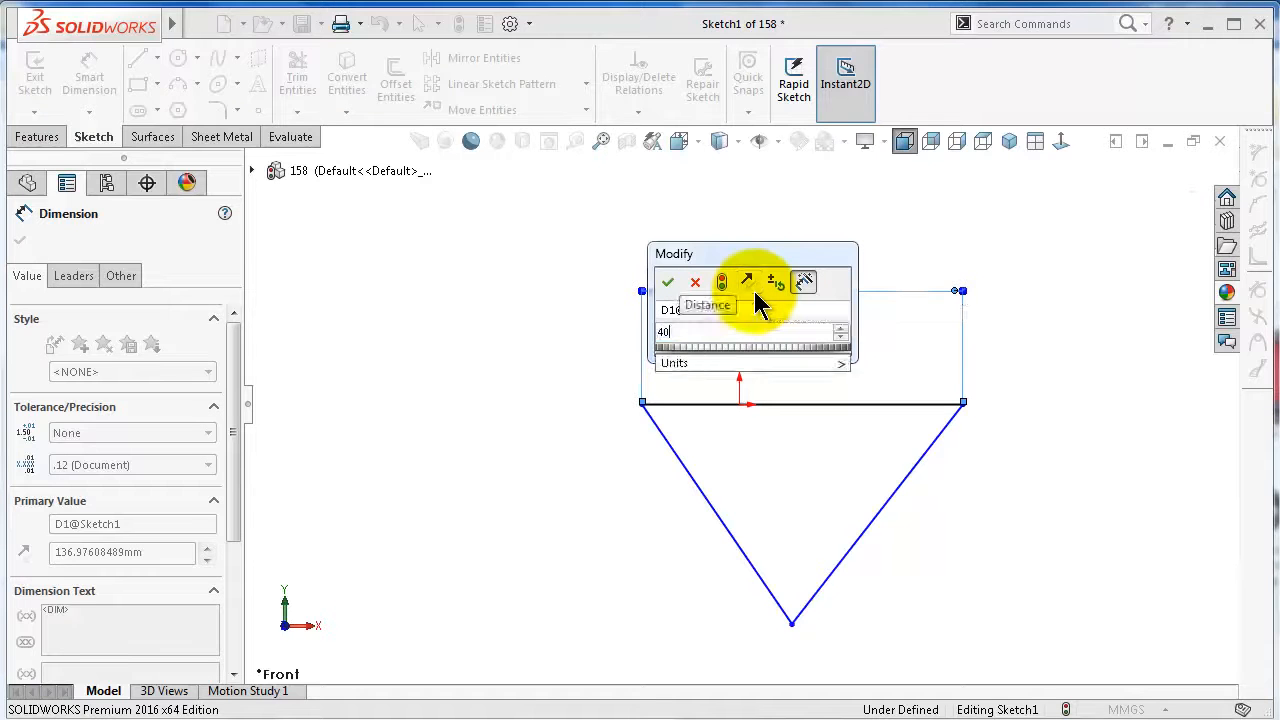
pyautogui.press('Return')
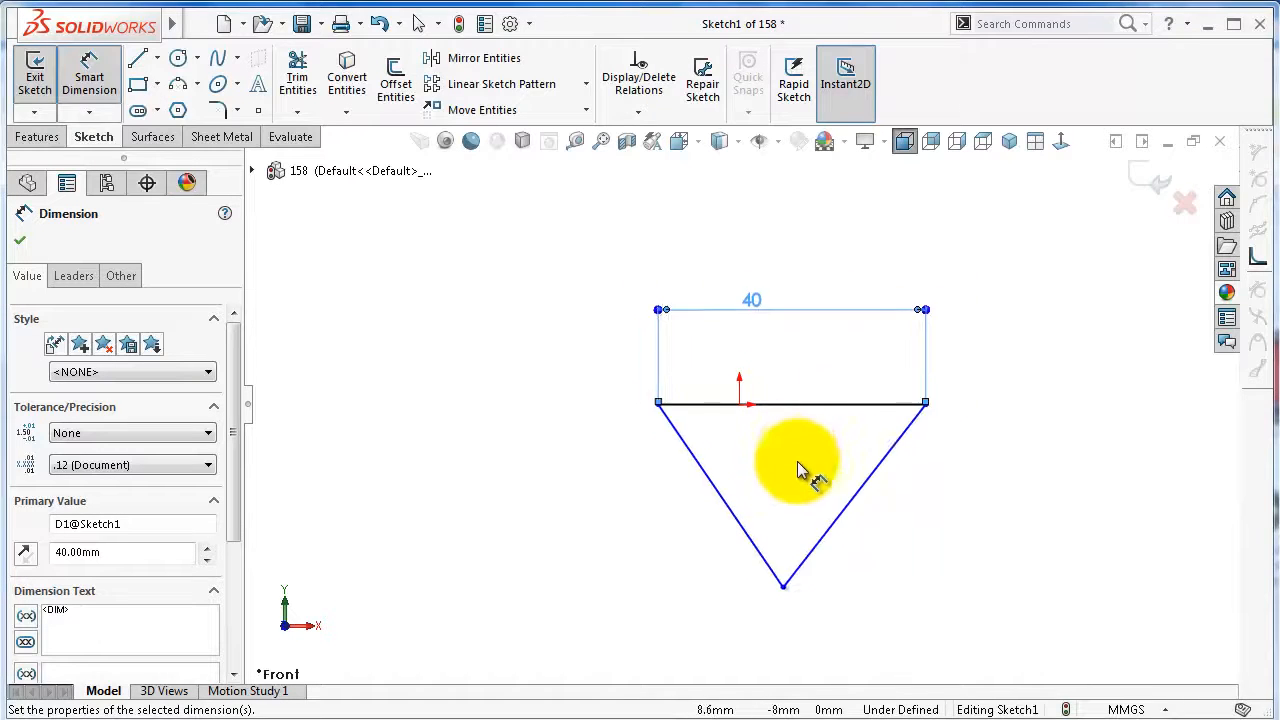
# Dimension the vertical distance from the triangle's lower vertex to its top edge as 200 mm
pyautogui.click(769, 531)
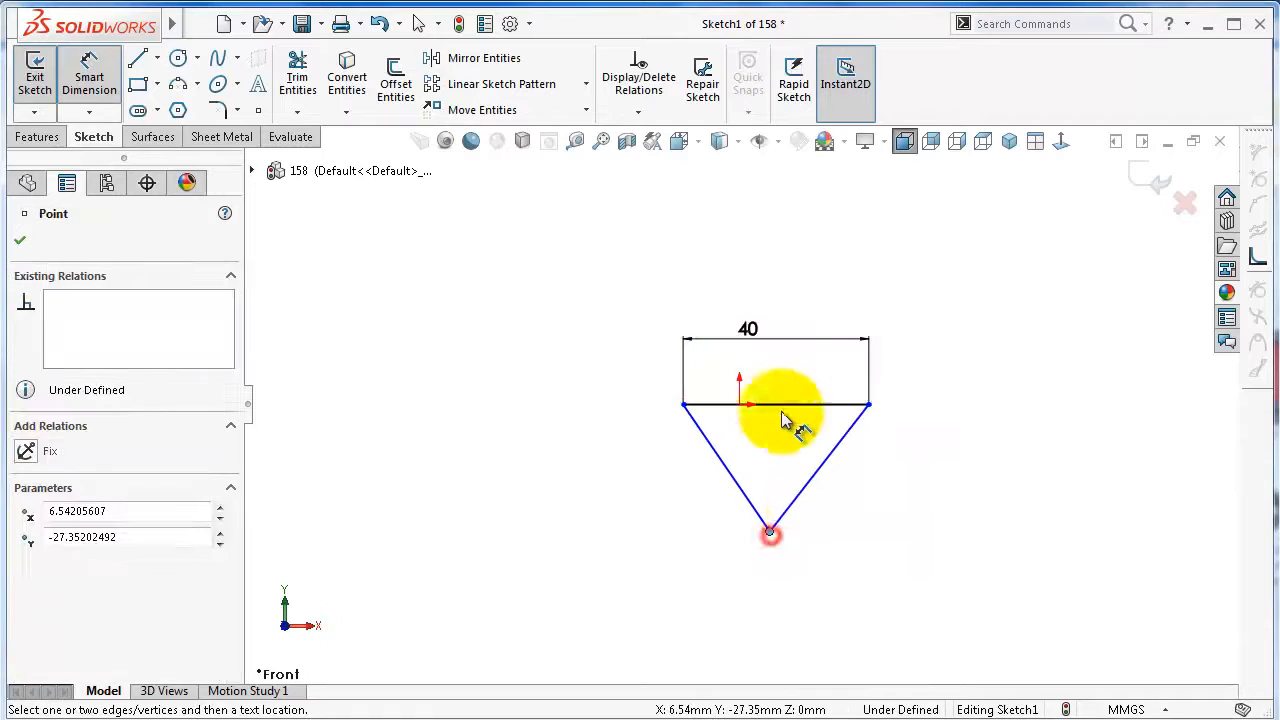
pyautogui.click(786, 404)
pyautogui.click(590, 447)
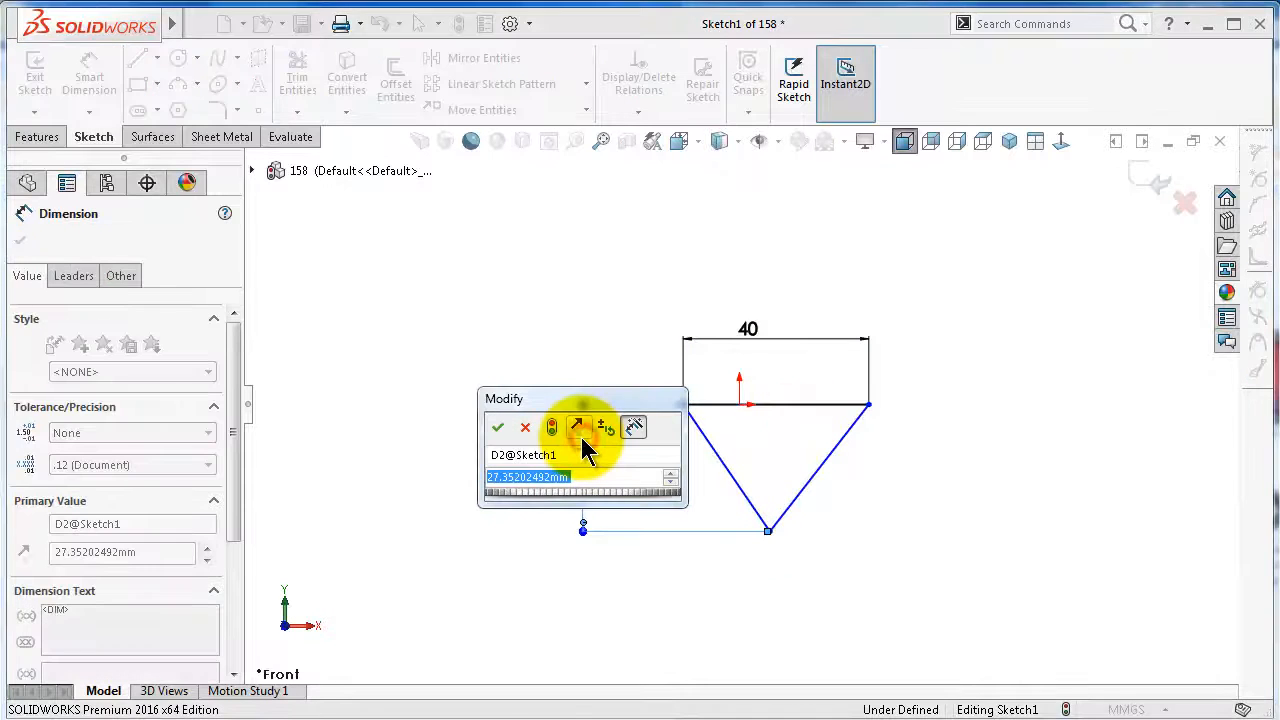
pyautogui.write('200')
pyautogui.press('Return')
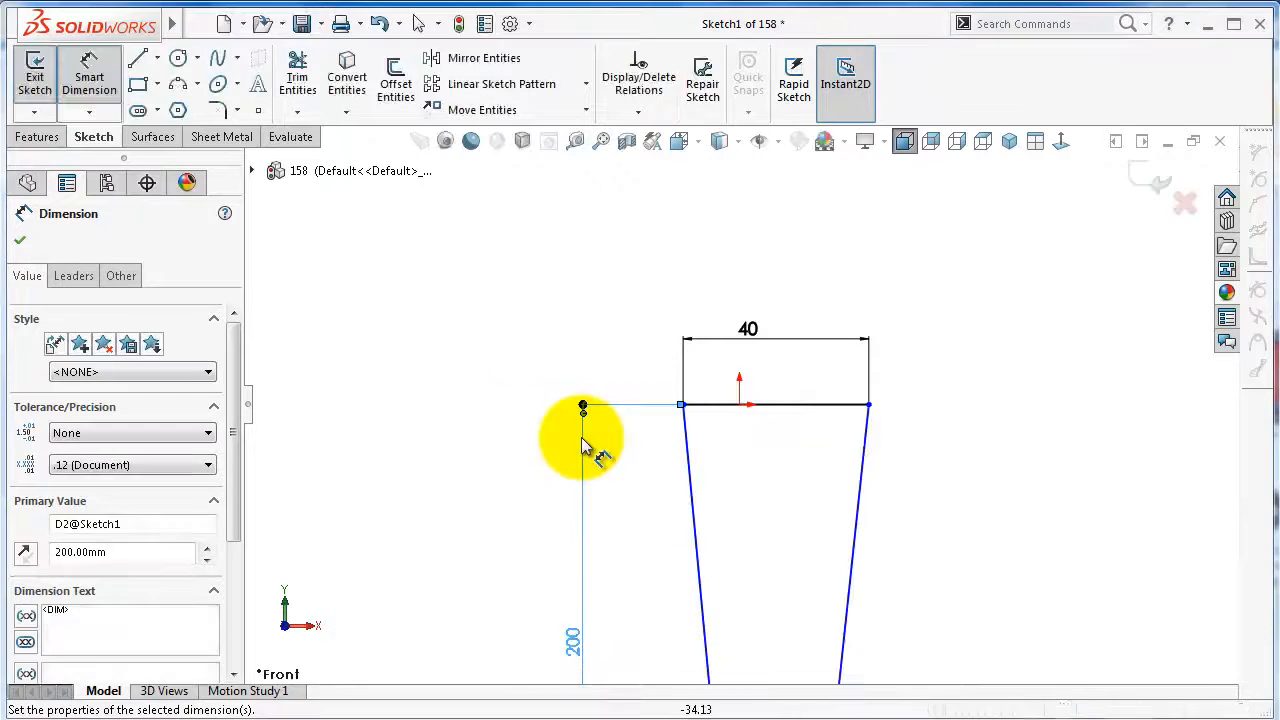
pyautogui.scroll(3, 677, 443)
pyautogui.press('Escape')
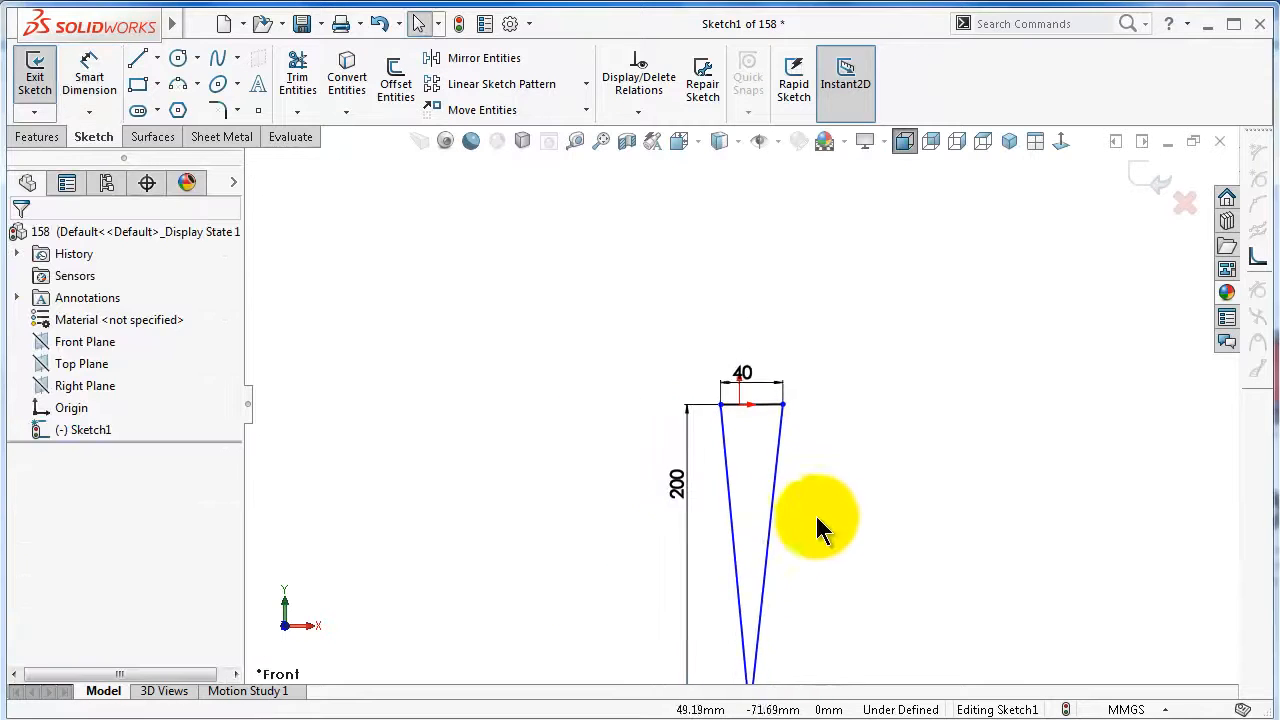
# Make the triangle's two slanted sides equal in length
pyautogui.scroll(2, 790, 513)
pyautogui.click(734, 490)
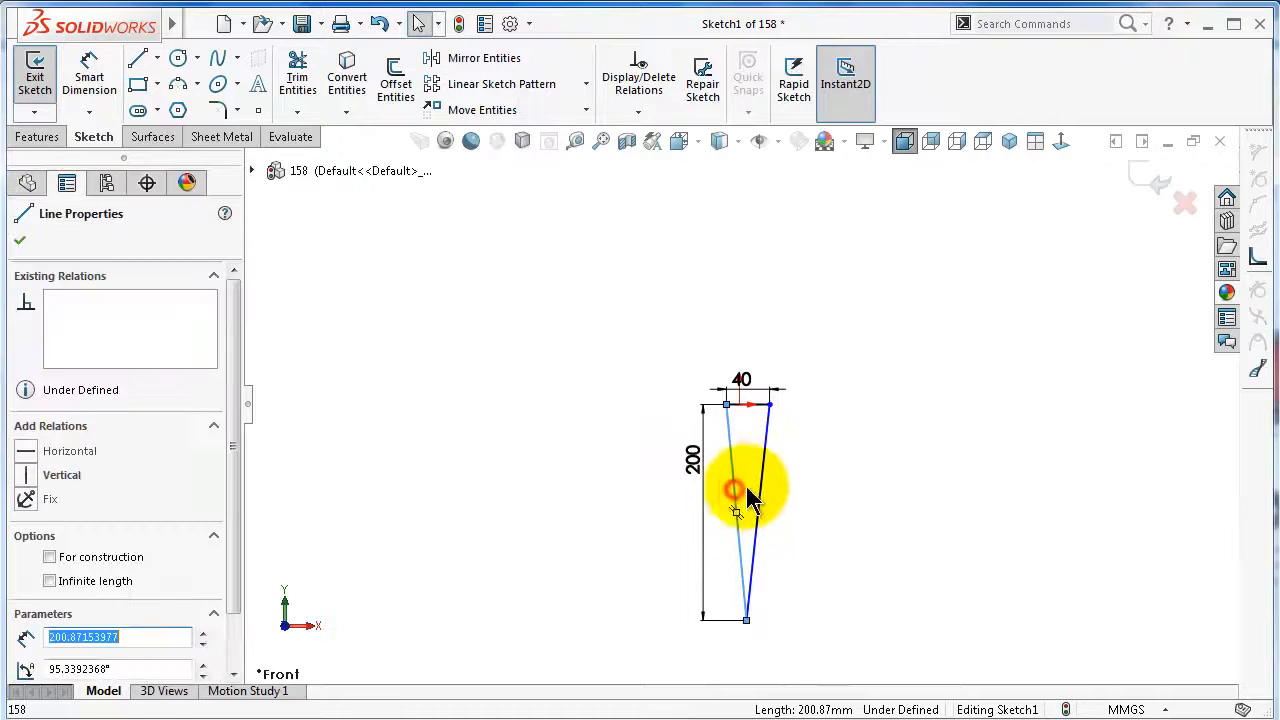
pyautogui.keyDown('ctrl'); pyautogui.click(762, 492); pyautogui.keyUp('ctrl')
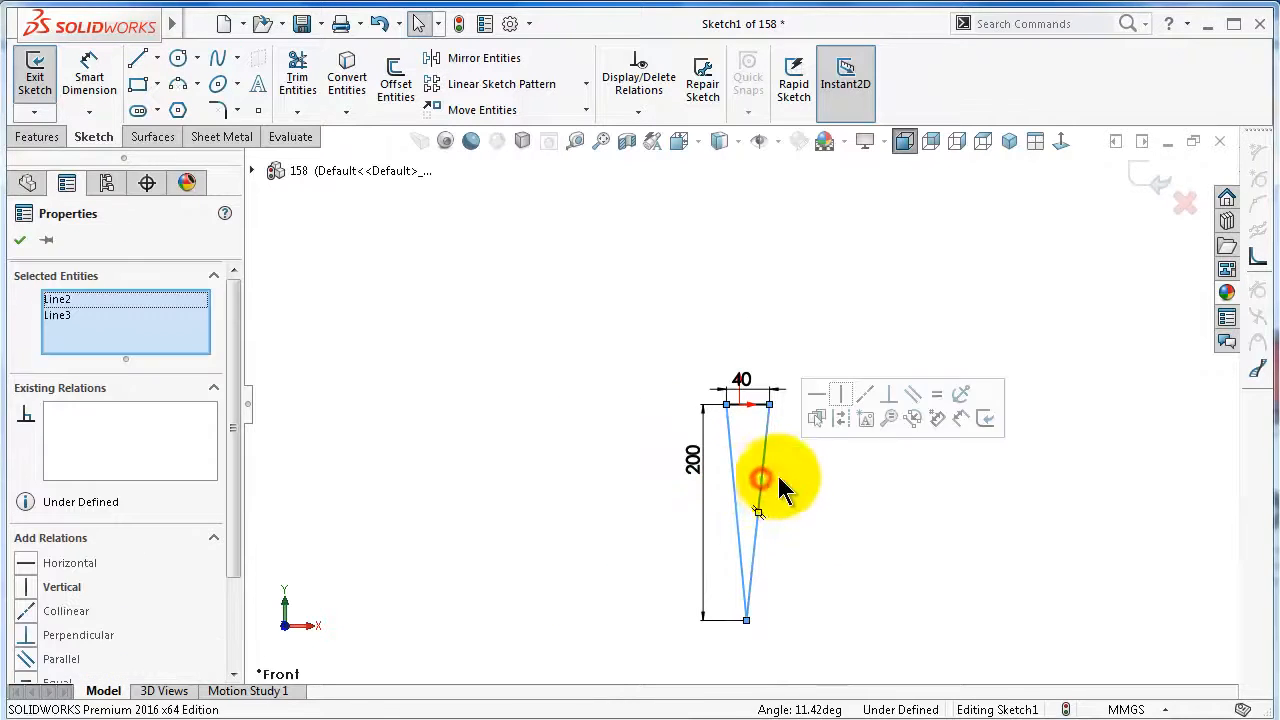
pyautogui.click(936, 393)
pyautogui.click(843, 290)
# Add a Midpoint relation between the origin and the triangle's top edge
pyautogui.scroll(-2, 750, 422)
pyautogui.scroll(-2, 749, 418)
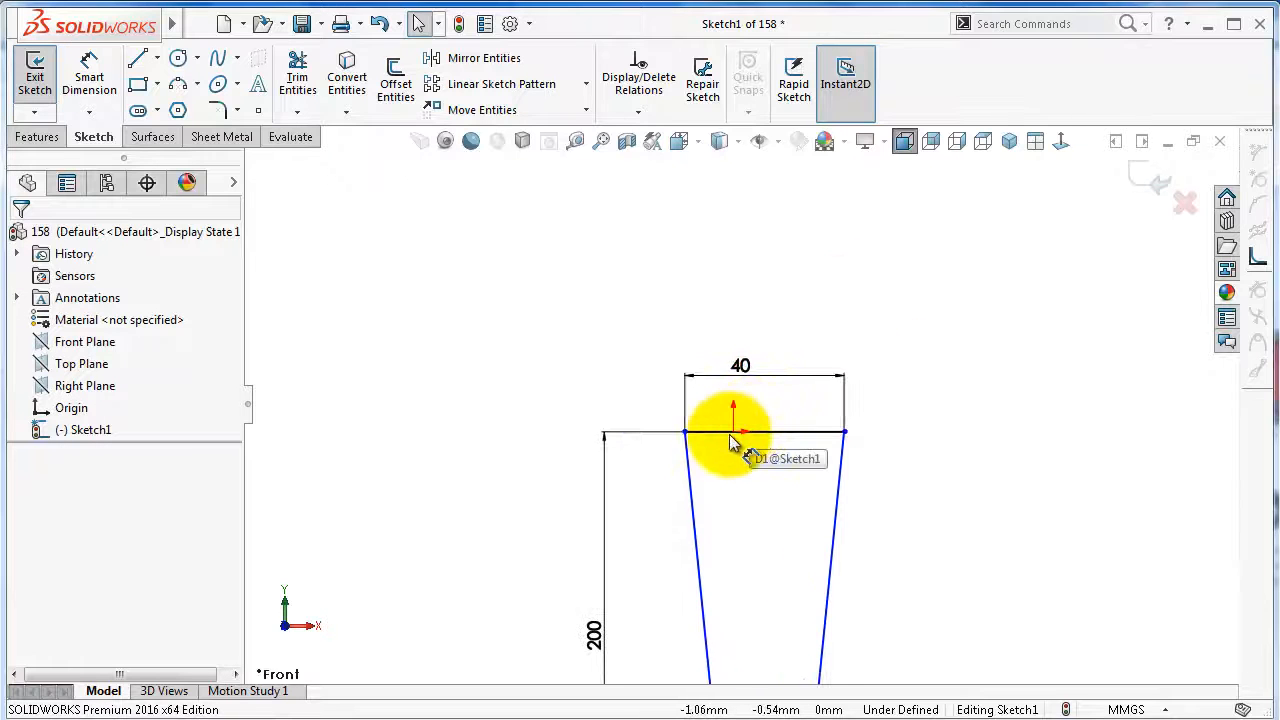
pyautogui.click(733, 431)
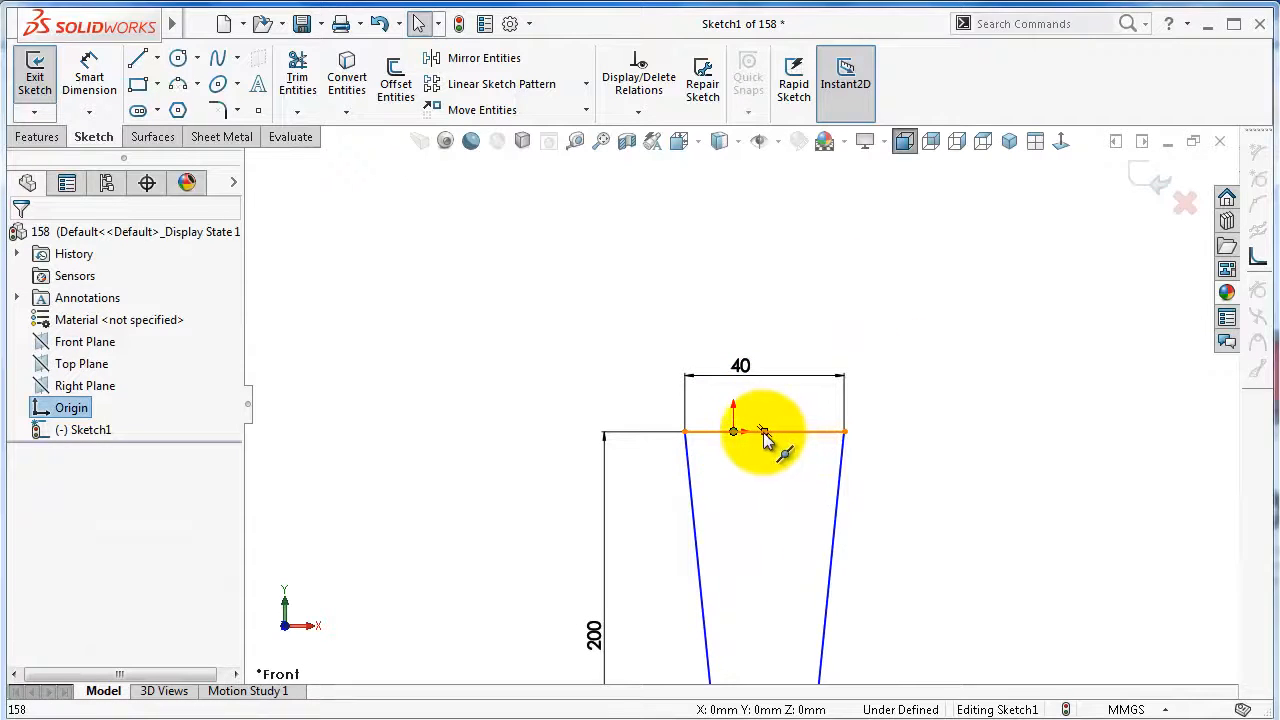
pyautogui.keyDown('ctrl'); pyautogui.click(792, 432); pyautogui.keyUp('ctrl')
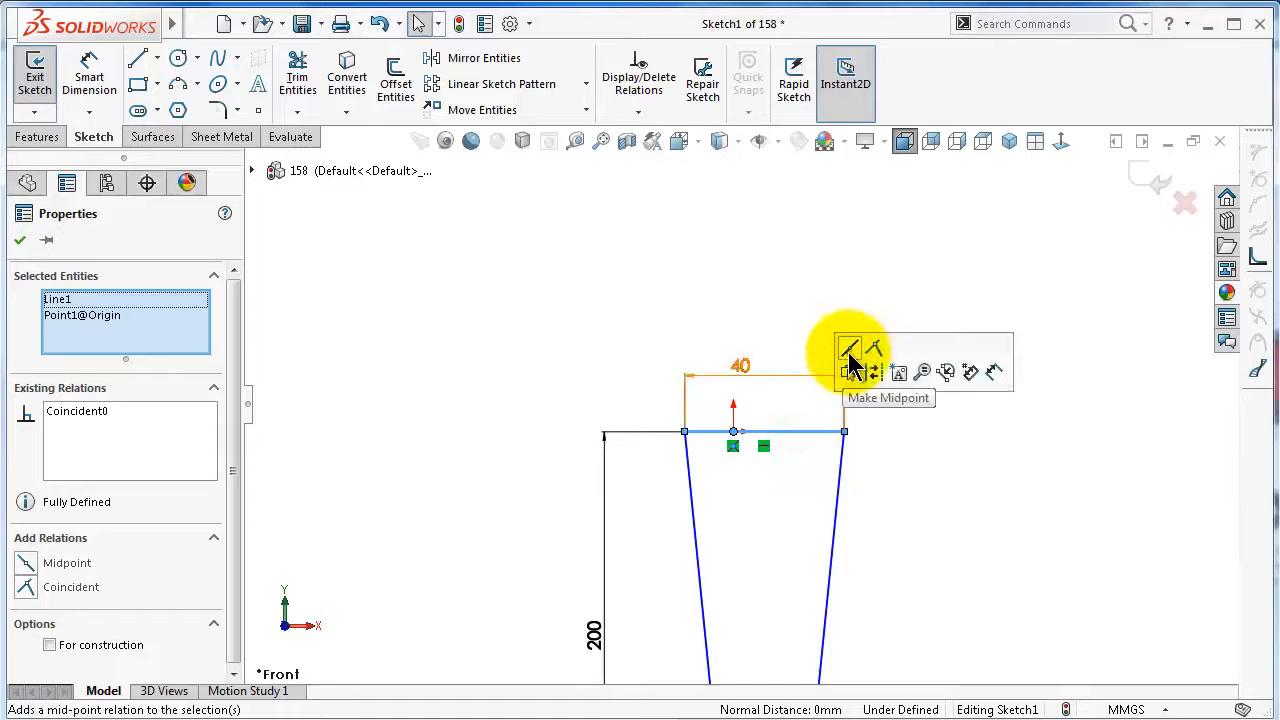
pyautogui.click(848, 360)
pyautogui.click(777, 280)
pyautogui.scroll(4, 788, 375)
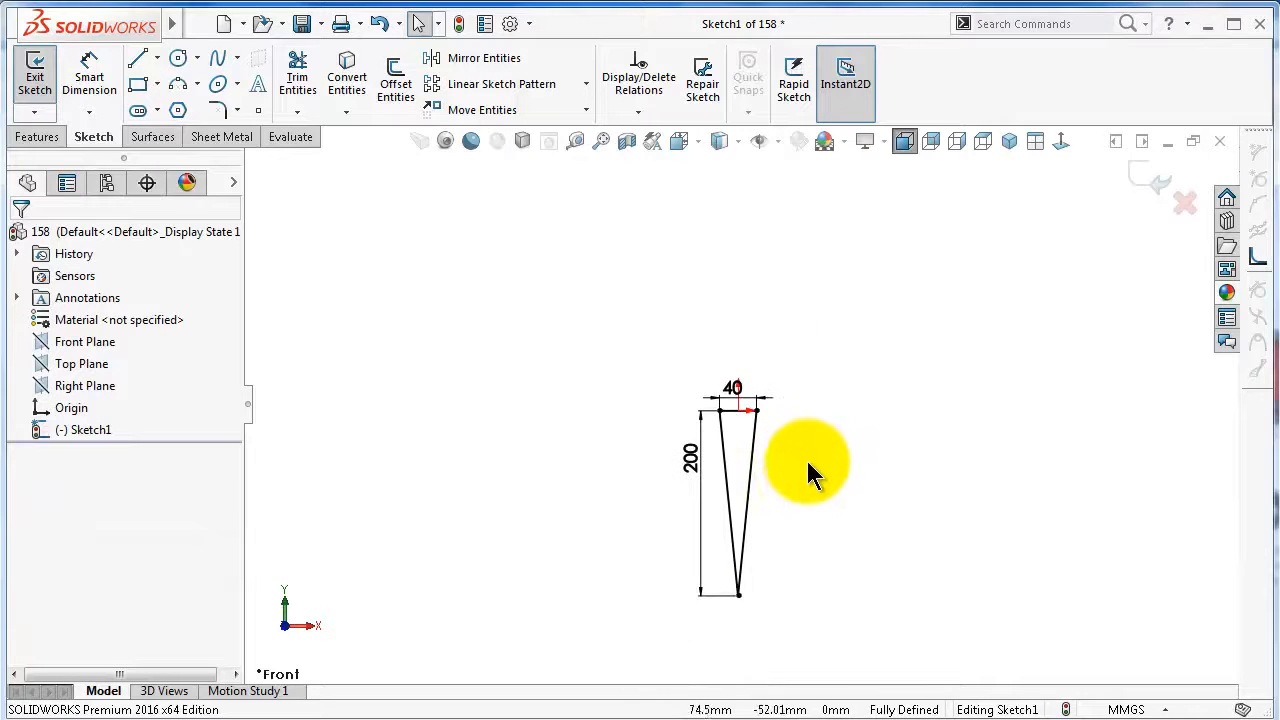
# Round the triangle's lower vertex with a 4 mm sketch fillet between the two slanted sides, accepting removal of the equal-length relation
pyautogui.scroll(-1, 805, 465)
pyautogui.scroll(-1, 760, 530)
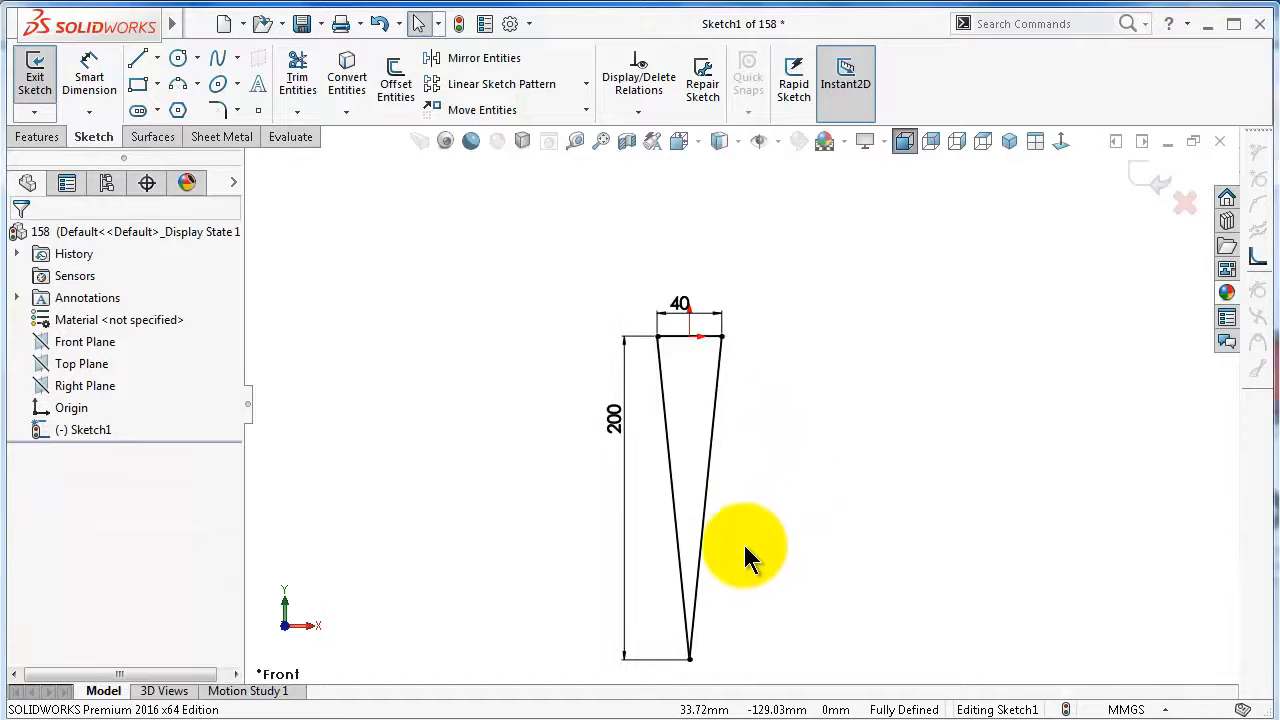
pyautogui.scroll(-1, 743, 542)
pyautogui.scroll(-1, 739, 553)
pyautogui.scroll(1, 721, 583)
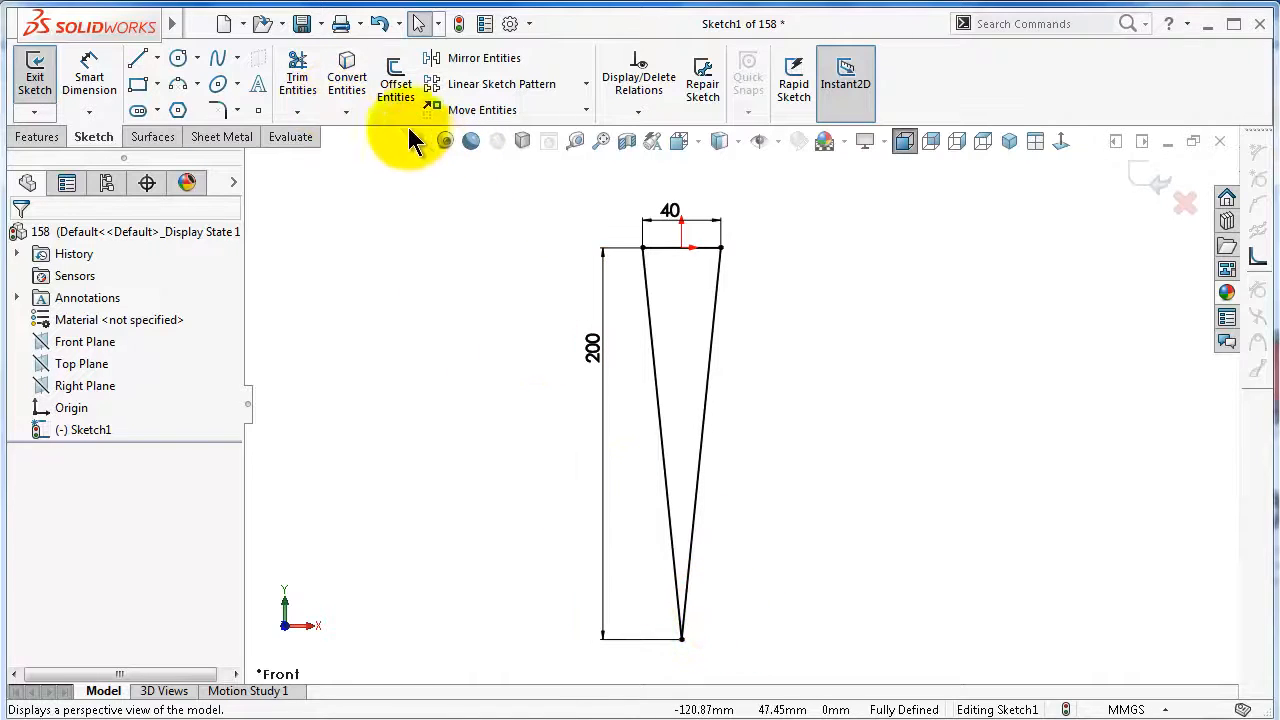
pyautogui.click(217, 110)
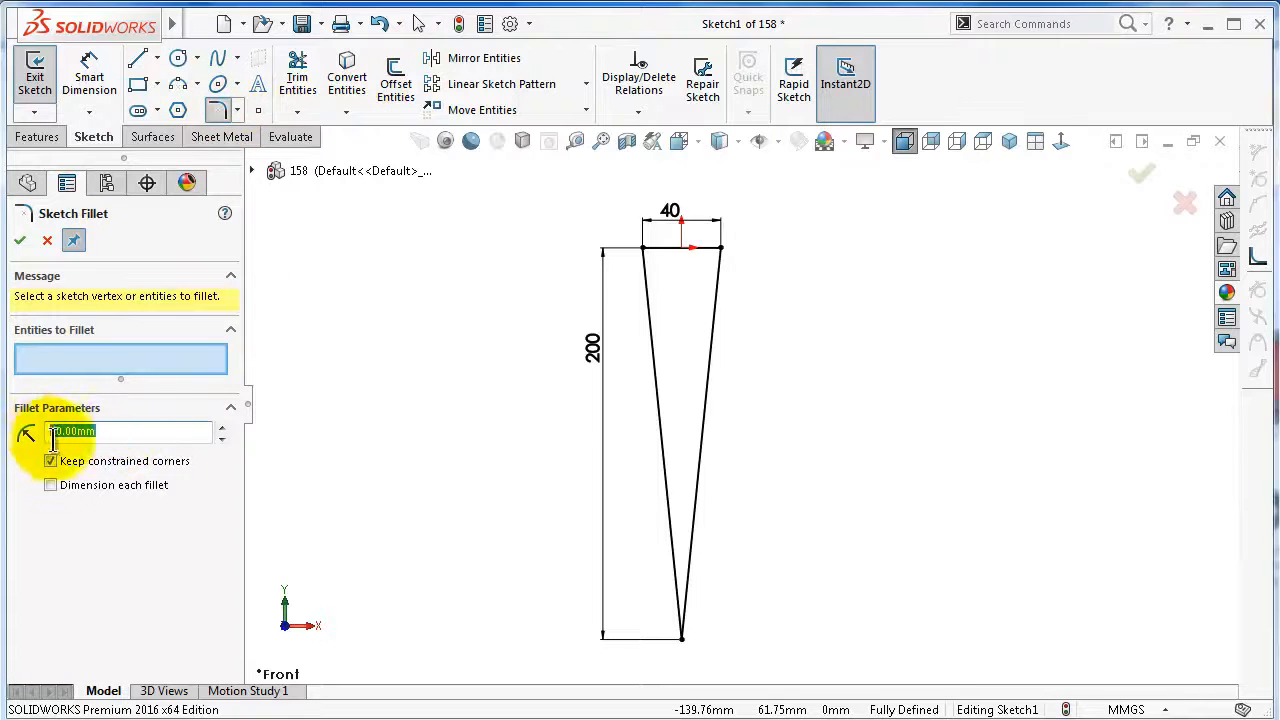
pyautogui.write('4')
pyautogui.click(142, 540)
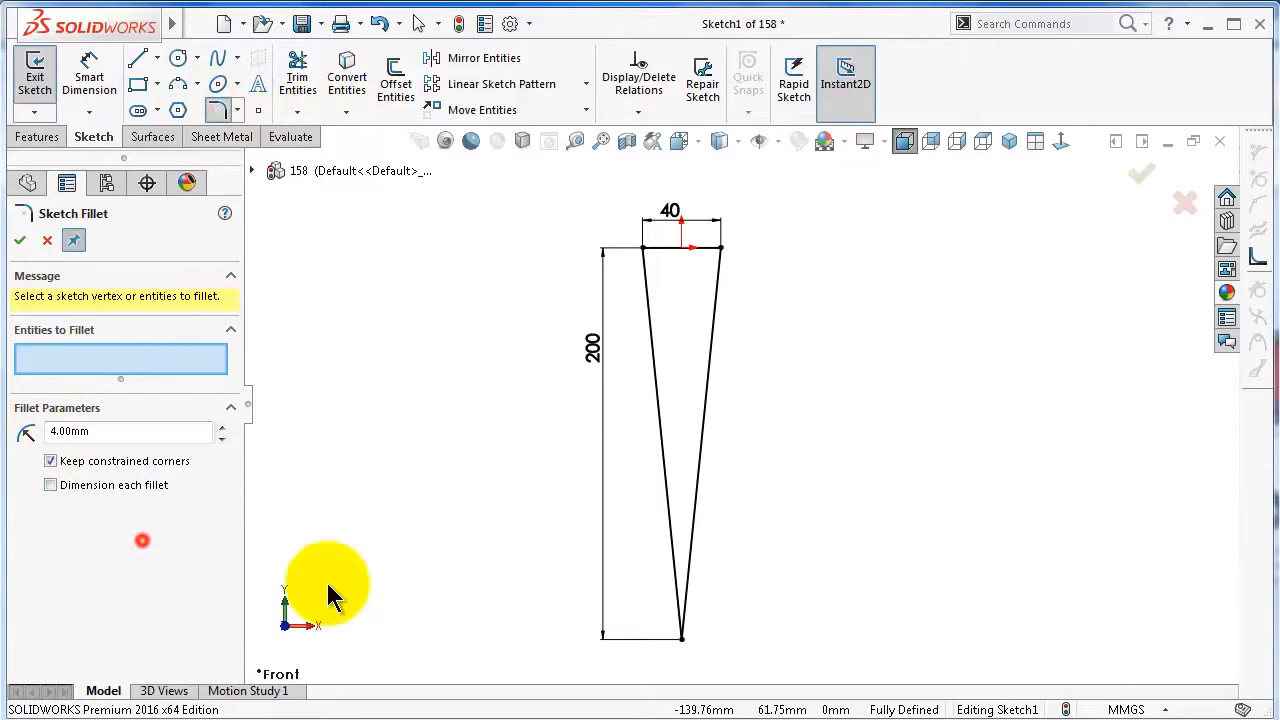
pyautogui.click(679, 613)
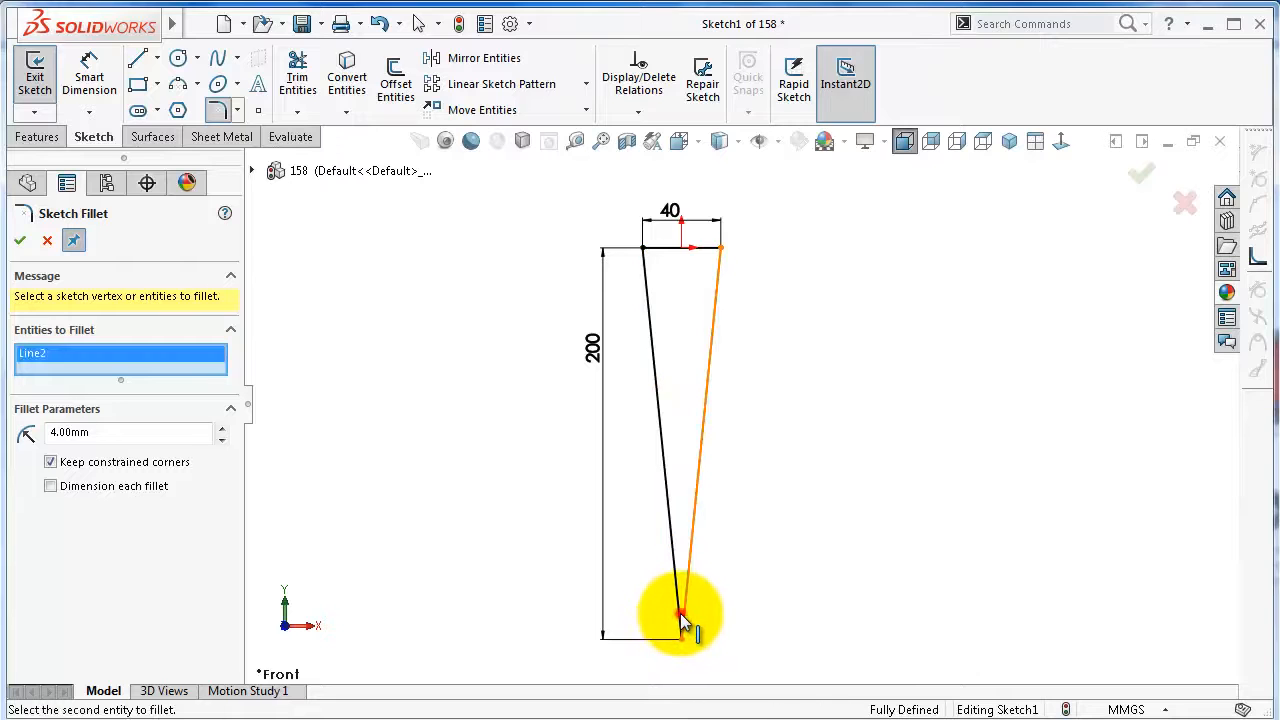
pyautogui.click(678, 613)
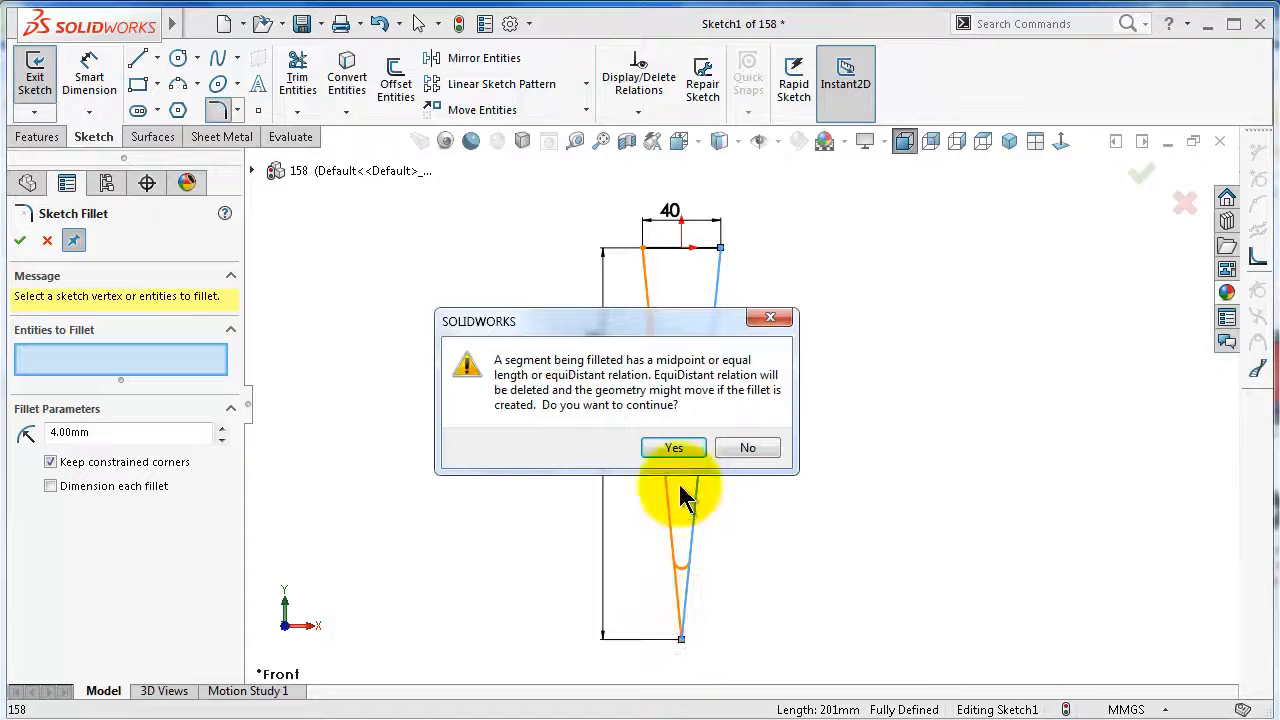
pyautogui.click(674, 449)
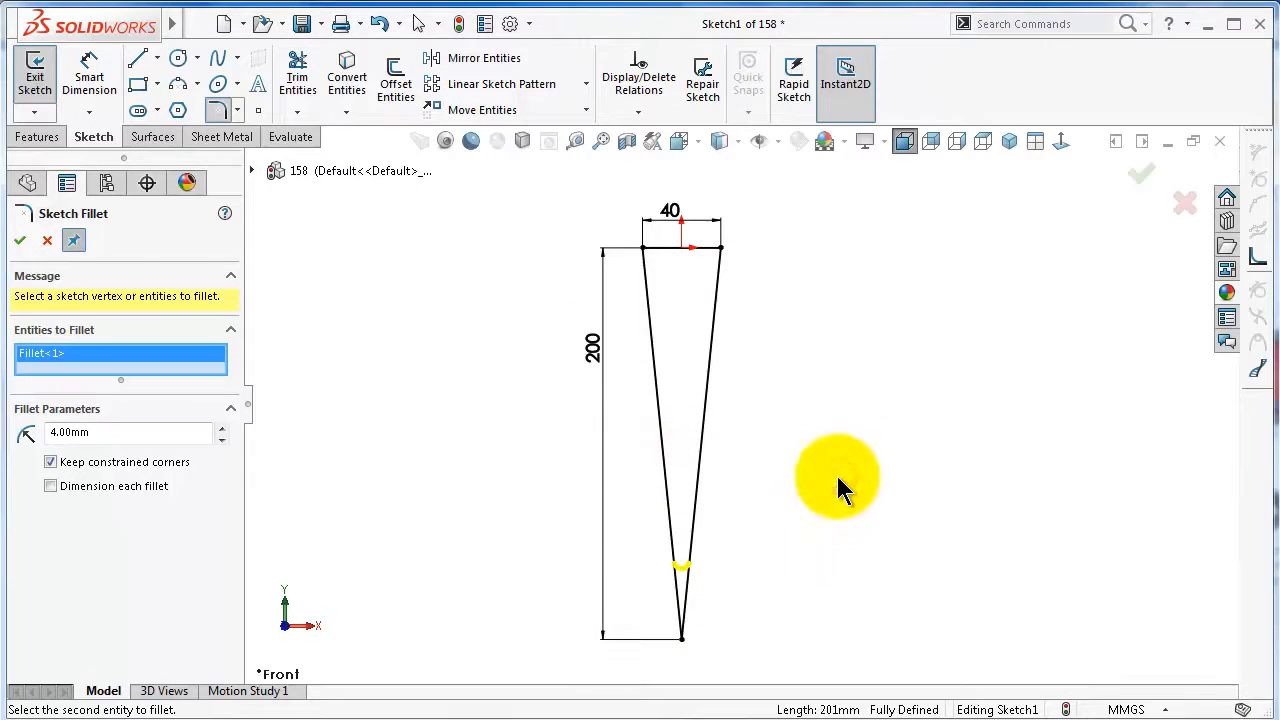
pyautogui.click(19, 240)
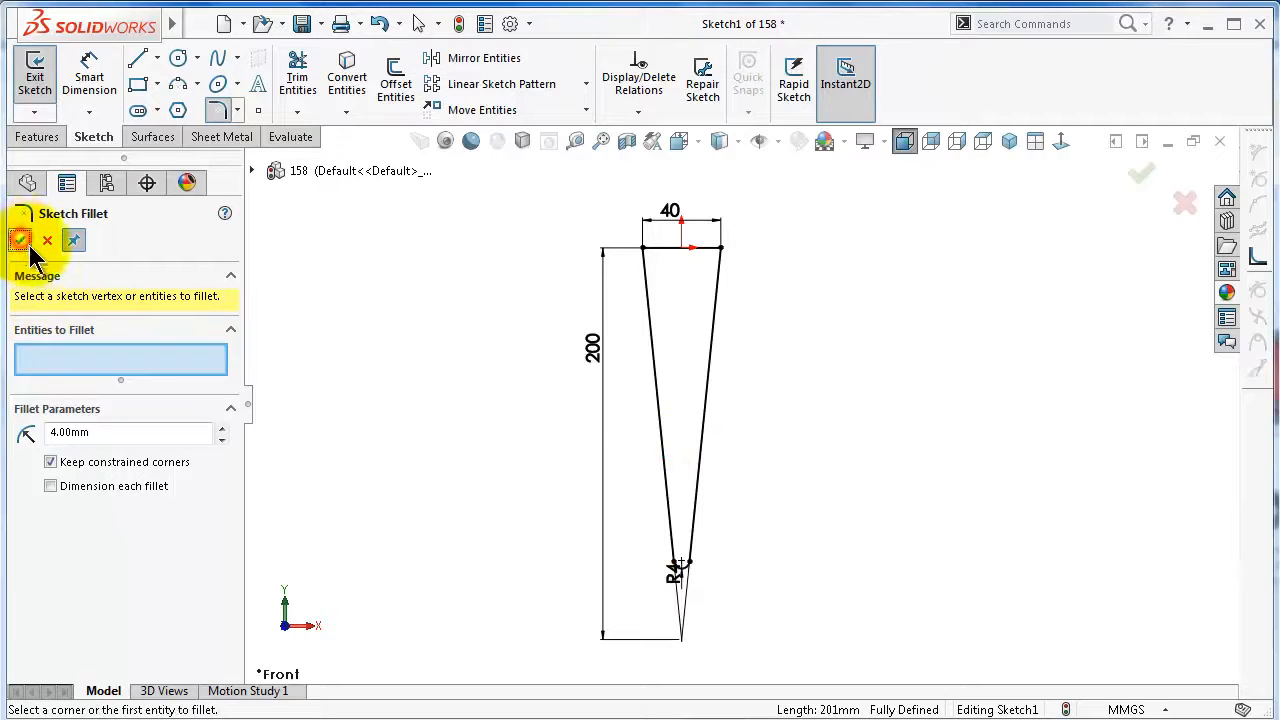
# Sketch two circles about 4.8 mm in diameter below the profile's top edge, one near each upper corner
pyautogui.scroll(-3, 682, 261)
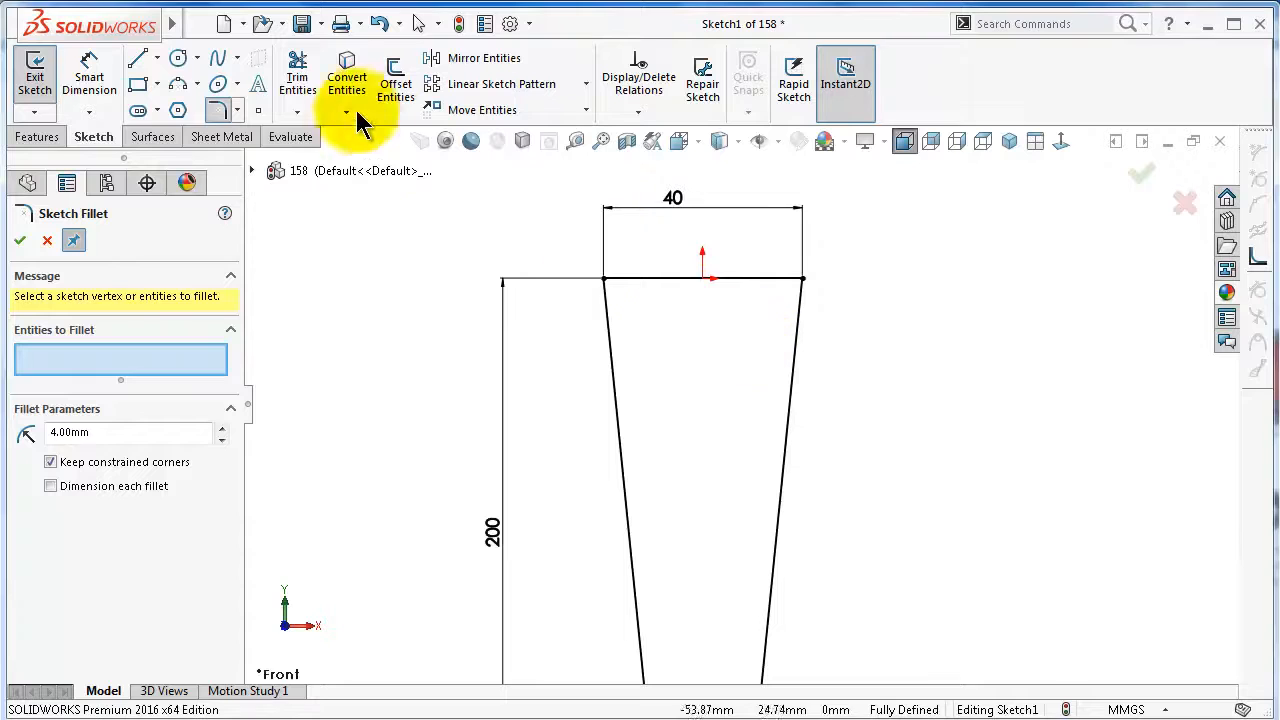
pyautogui.click(178, 58)
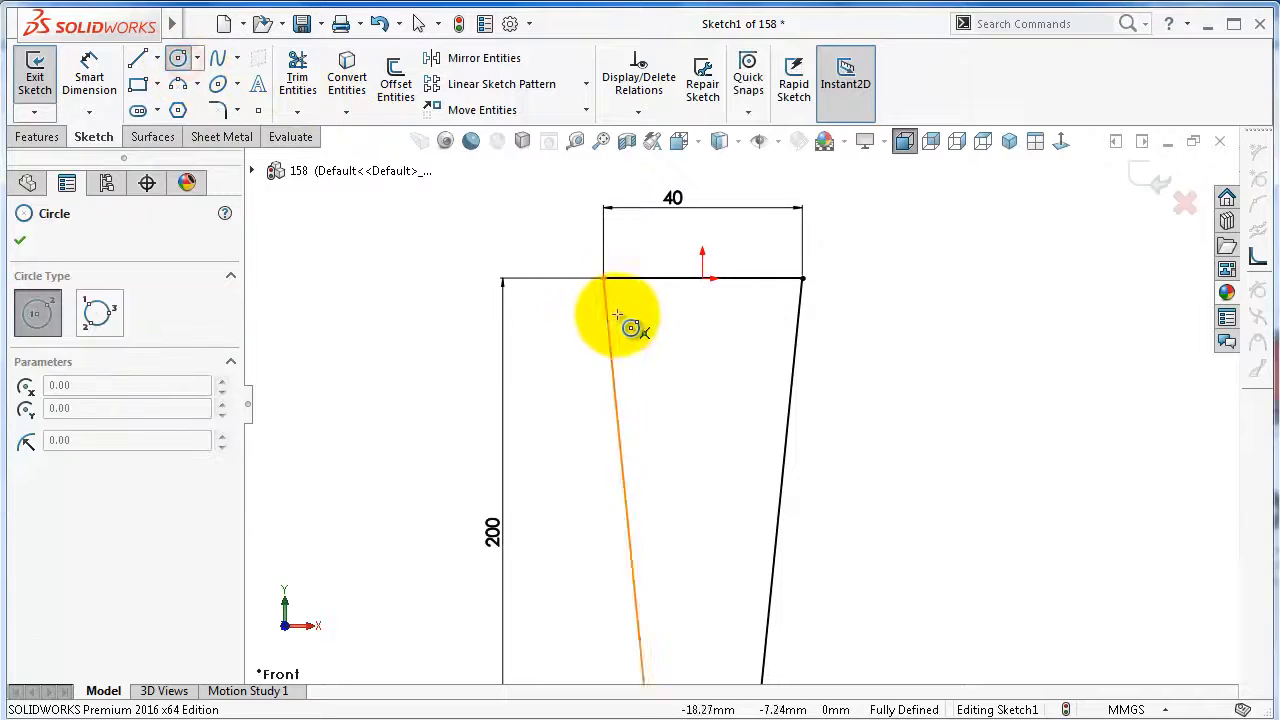
pyautogui.click(648, 326)
pyautogui.click(648, 316)
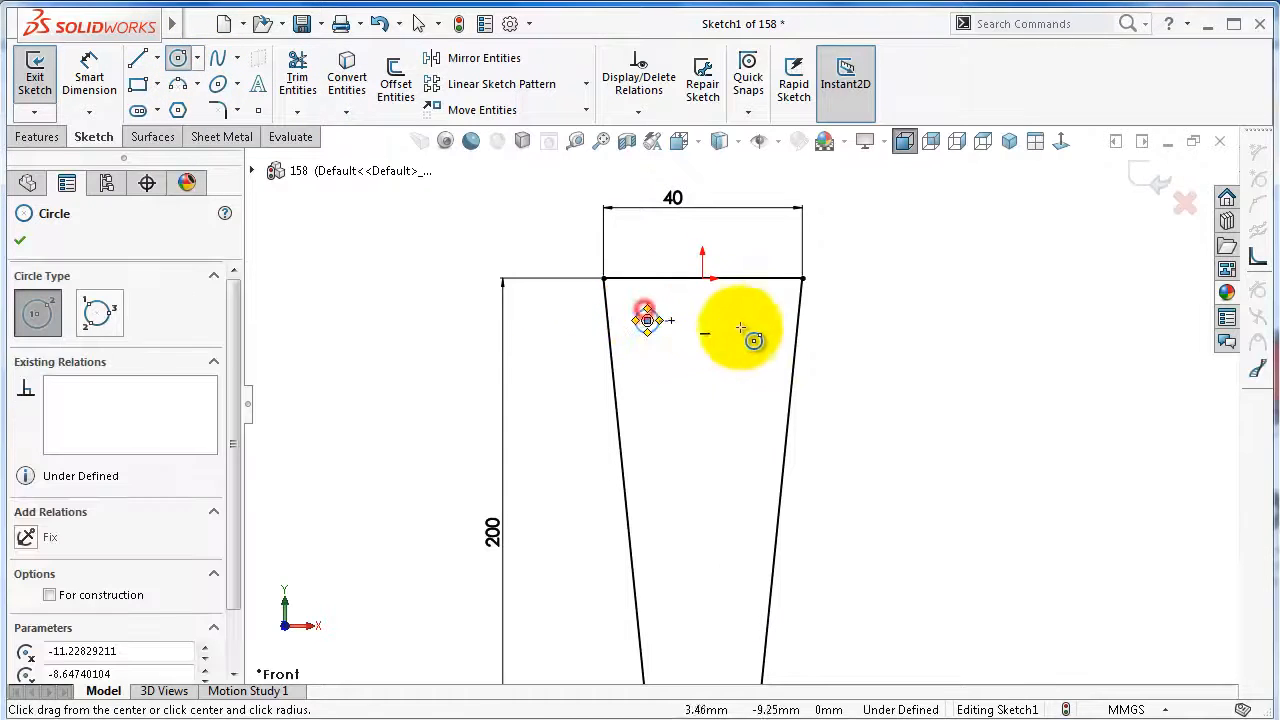
pyautogui.click(762, 319)
pyautogui.click(770, 318)
# Sketch a third small circle just above the rounded lower end, centered in line with the origin about 140 mm below it
pyautogui.scroll(5, 737, 486)
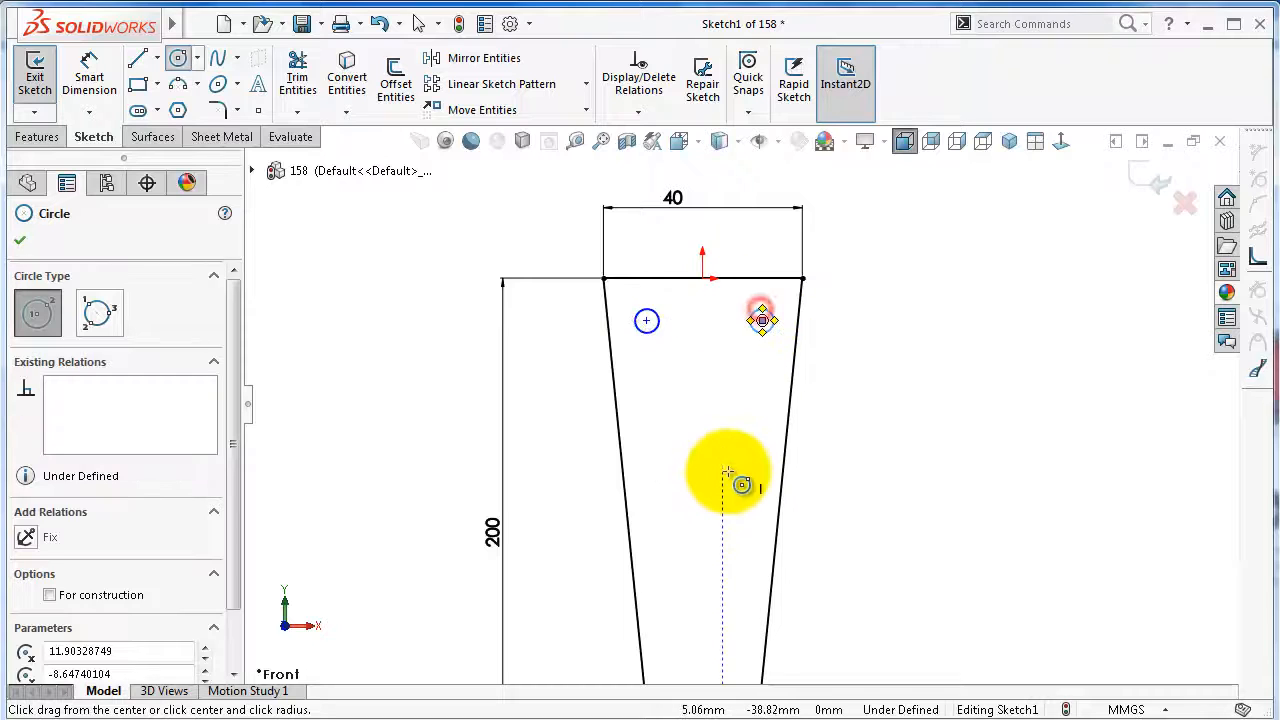
pyautogui.scroll(-3, 738, 593)
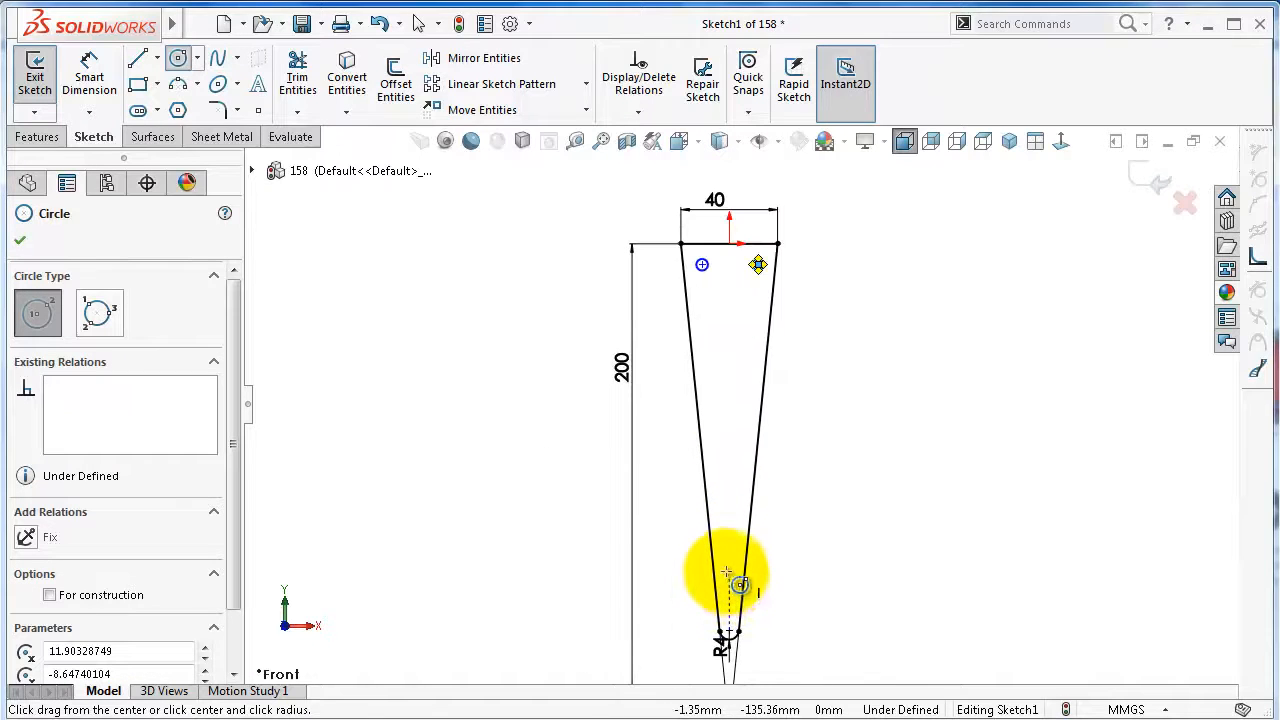
pyautogui.click(729, 583)
pyautogui.click(737, 575)
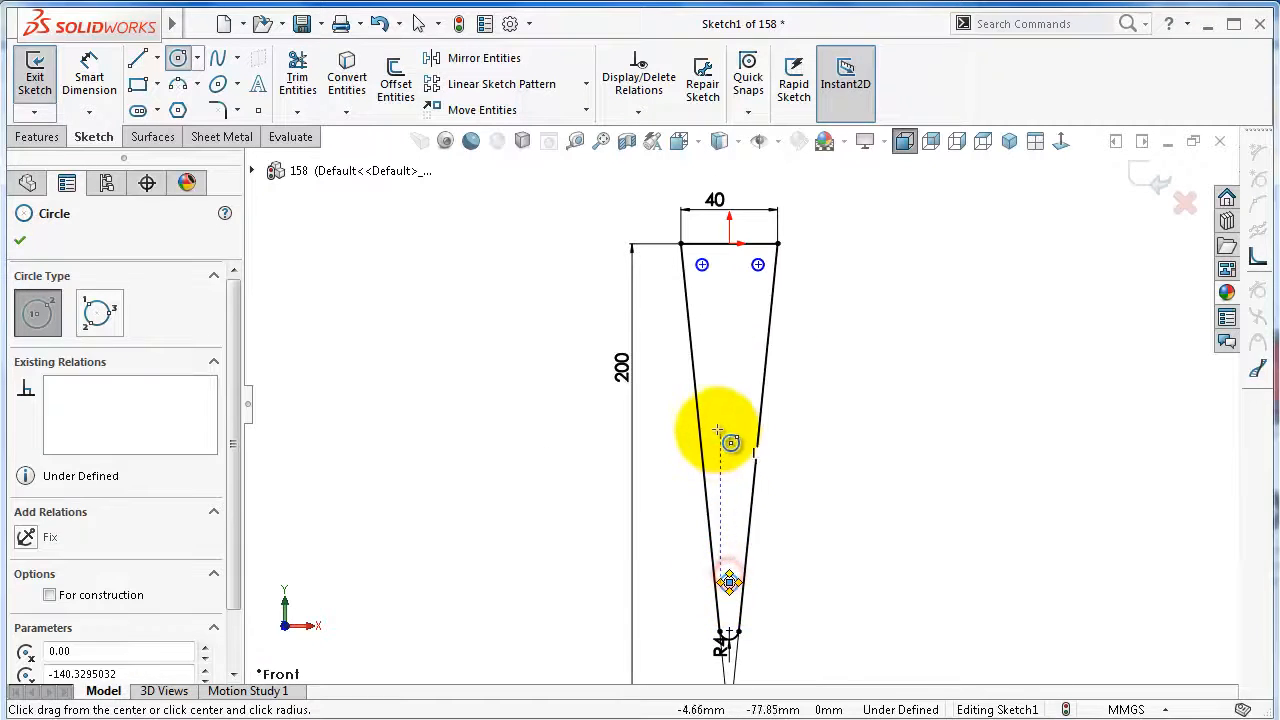
pyautogui.press('Escape')
# Add an Equal relation between the two upper circles and the lower circle
pyautogui.scroll(-6, 714, 400)
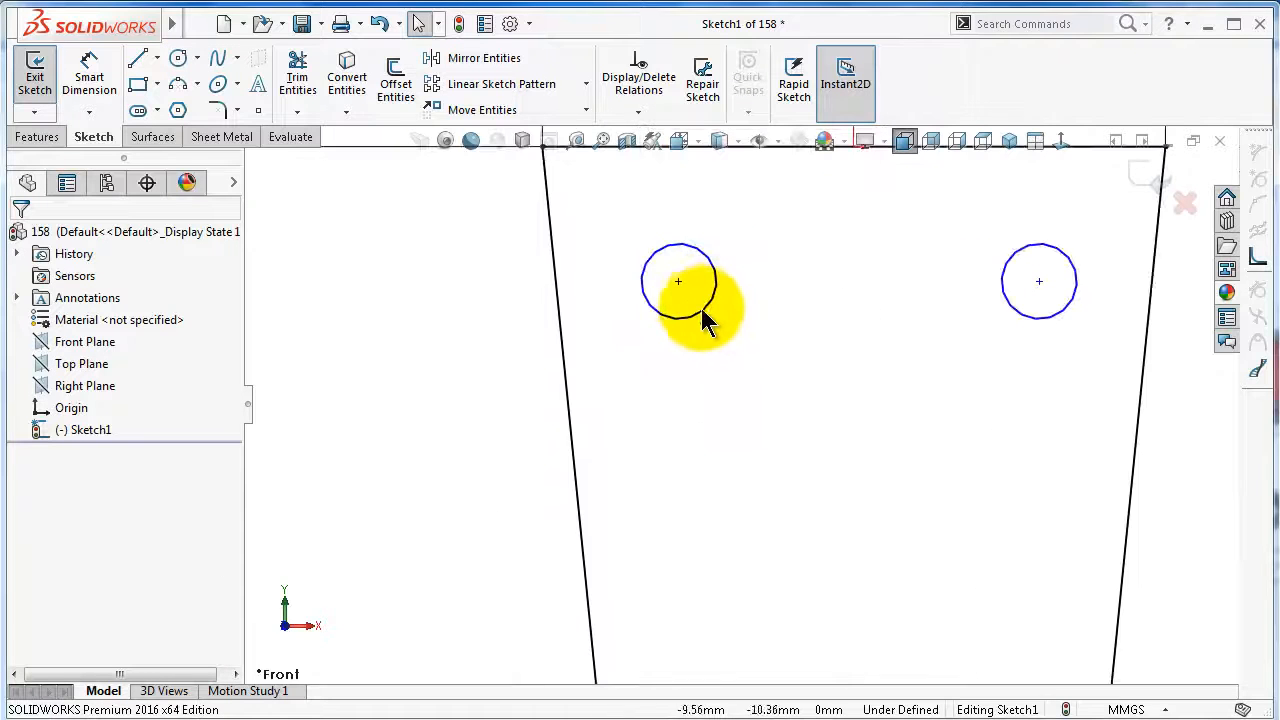
pyautogui.click(710, 318)
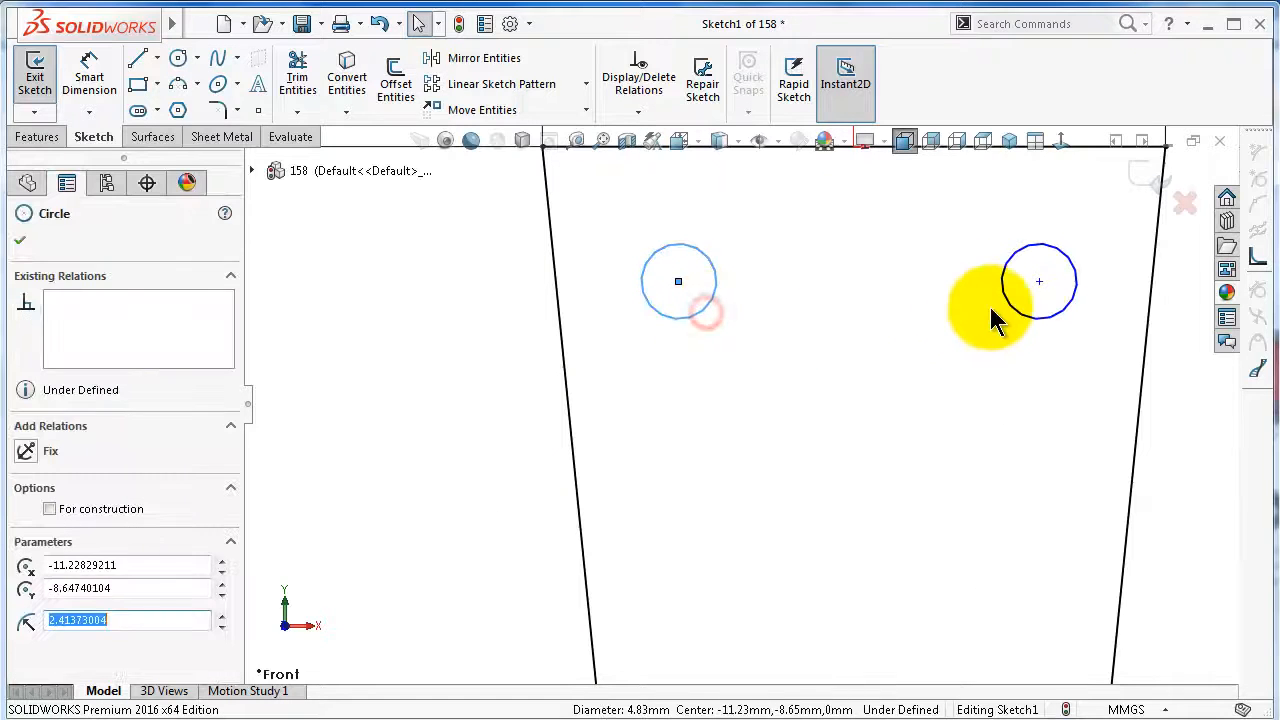
pyautogui.keyDown('ctrl'); pyautogui.click(1020, 320); pyautogui.keyUp('ctrl')
pyautogui.scroll(5, 934, 472)
pyautogui.scroll(-8, 790, 640)
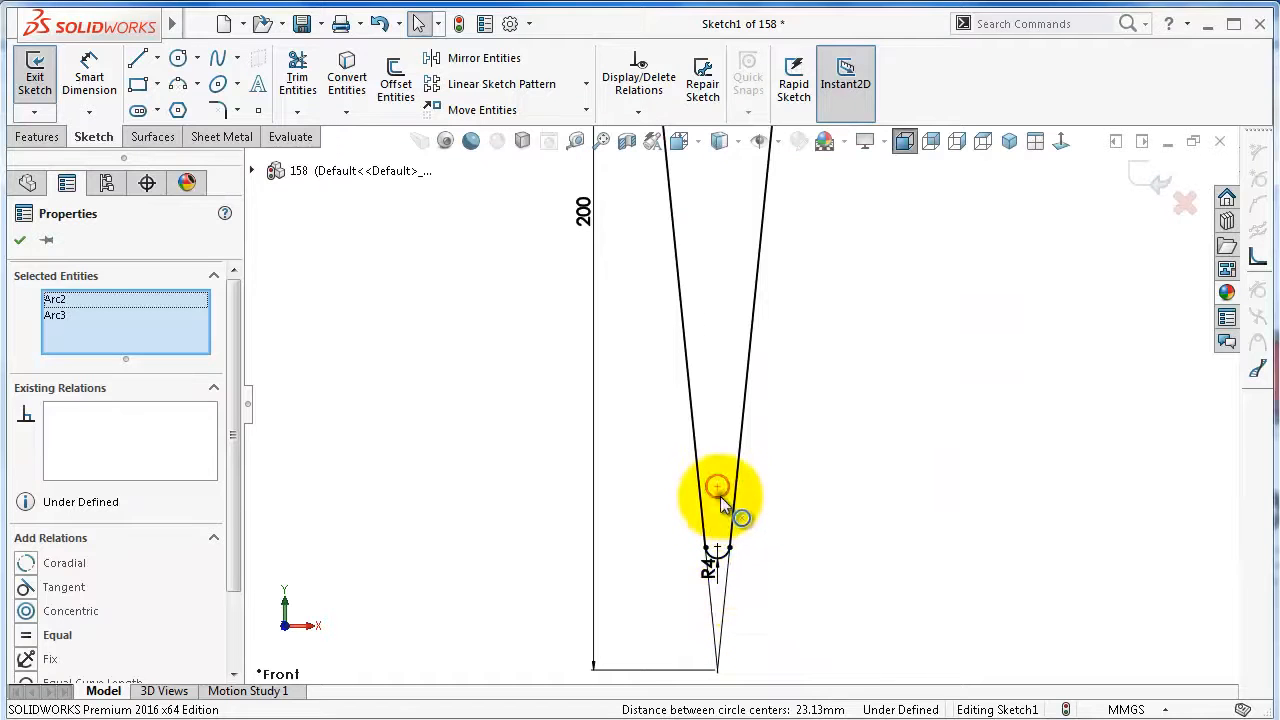
pyautogui.keyDown('ctrl'); pyautogui.click(721, 496); pyautogui.keyUp('ctrl')
pyautogui.click(825, 412)
pyautogui.click(833, 315)
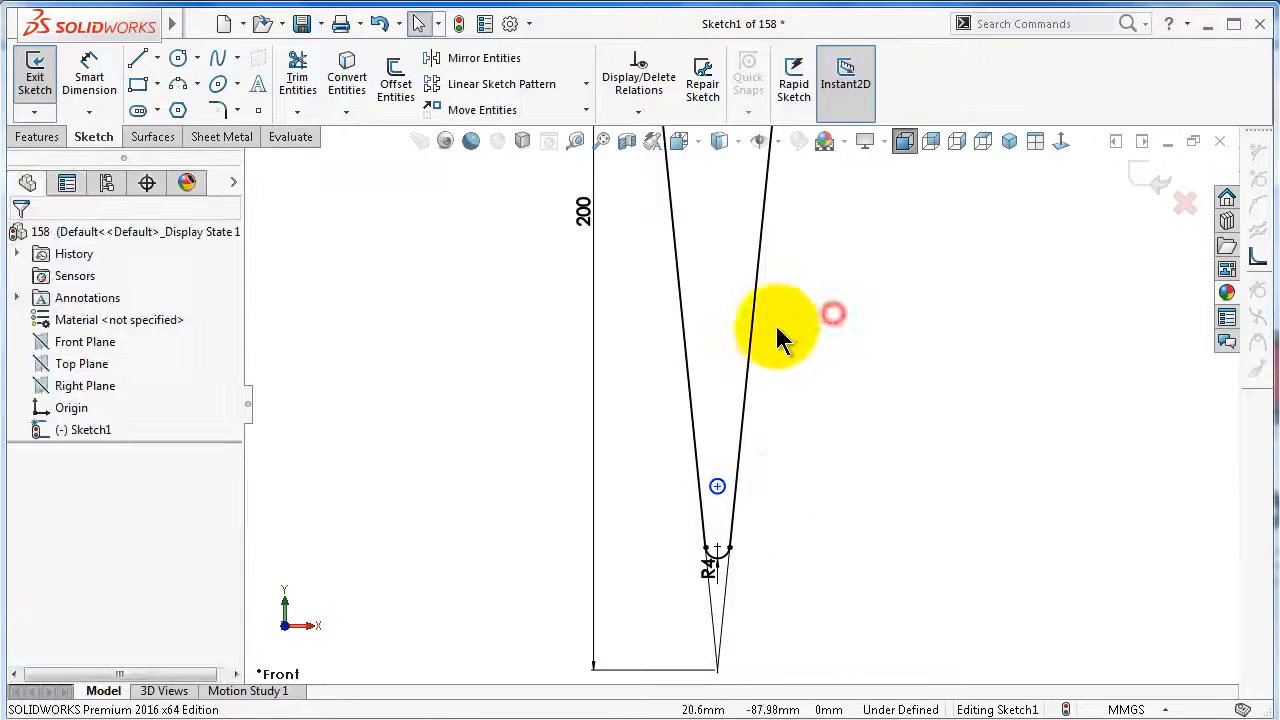
# Dimension the upper left circle's diameter as 5 mm
pyautogui.scroll(3, 770, 320)
pyautogui.scroll(-5, 740, 295)
pyautogui.moveTo(1011, 491); pyautogui.dragTo(968, 300, button='right')
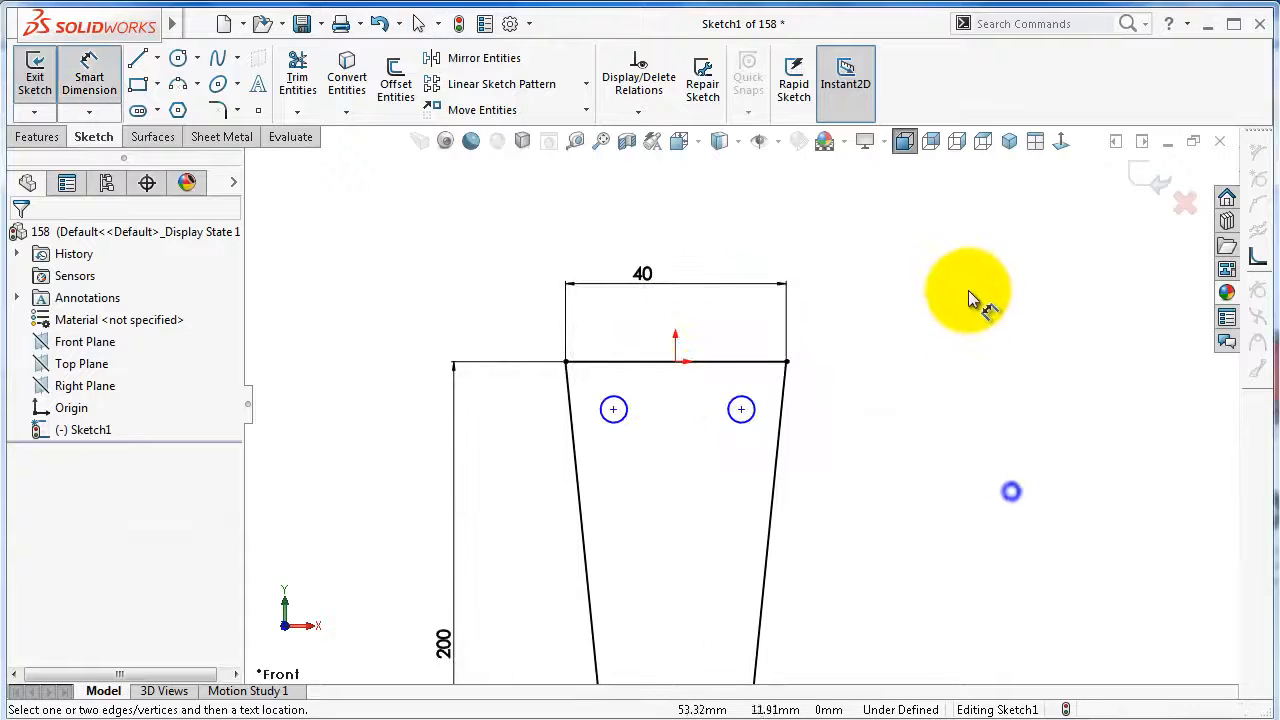
pyautogui.click(627, 418)
pyautogui.click(525, 438)
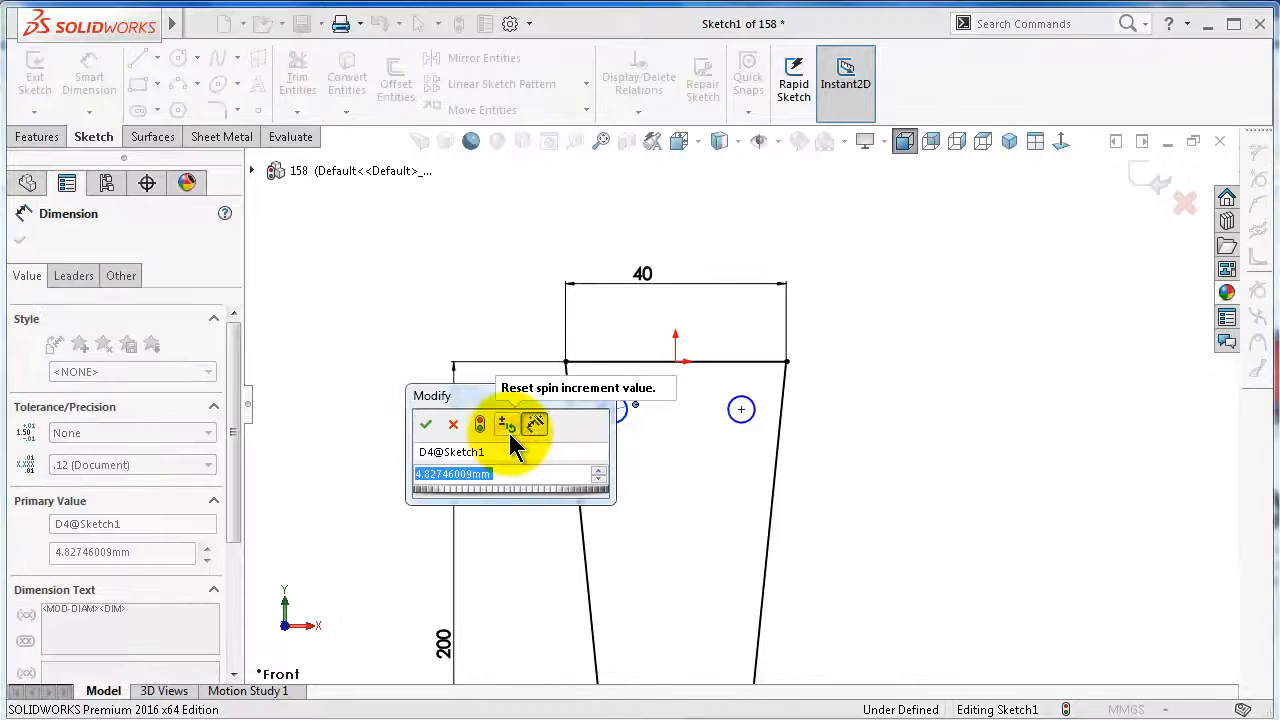
pyautogui.write('5')
pyautogui.press('Return')
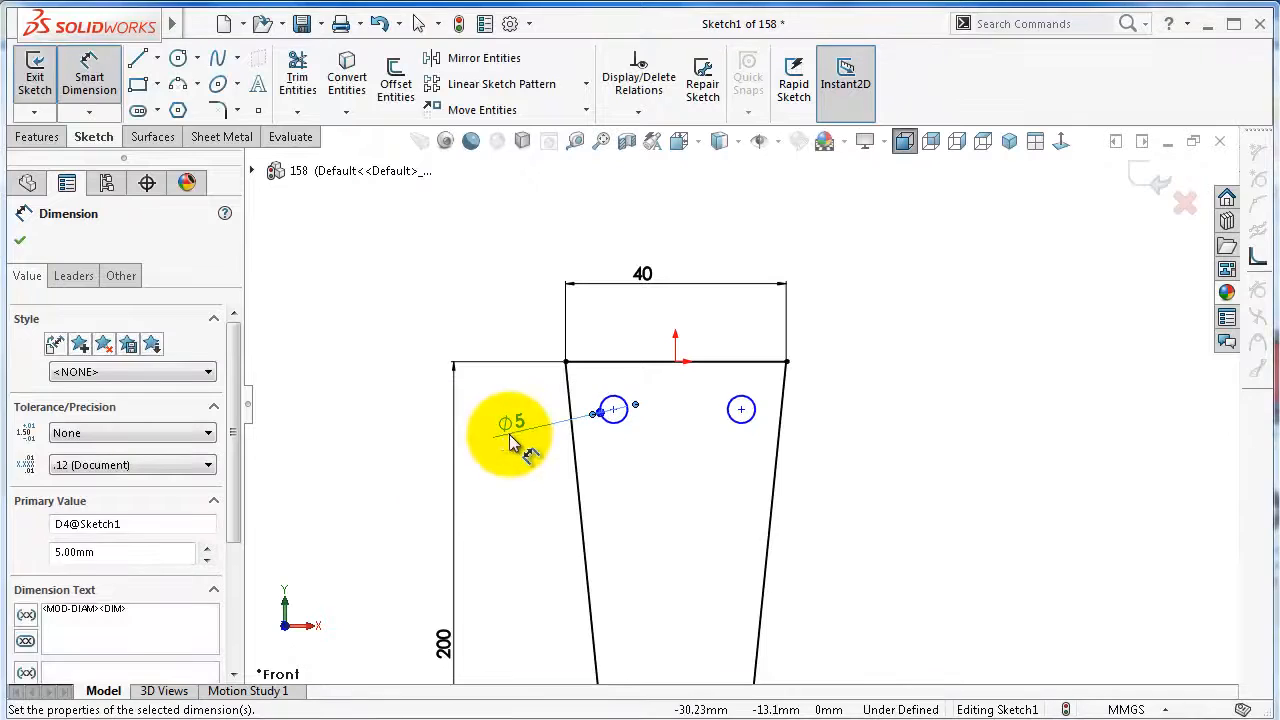
# Dimension the vertical distance from the upper left circle's center to the profile's top edge as 10 mm
pyautogui.click(614, 412)
pyautogui.click(616, 366)
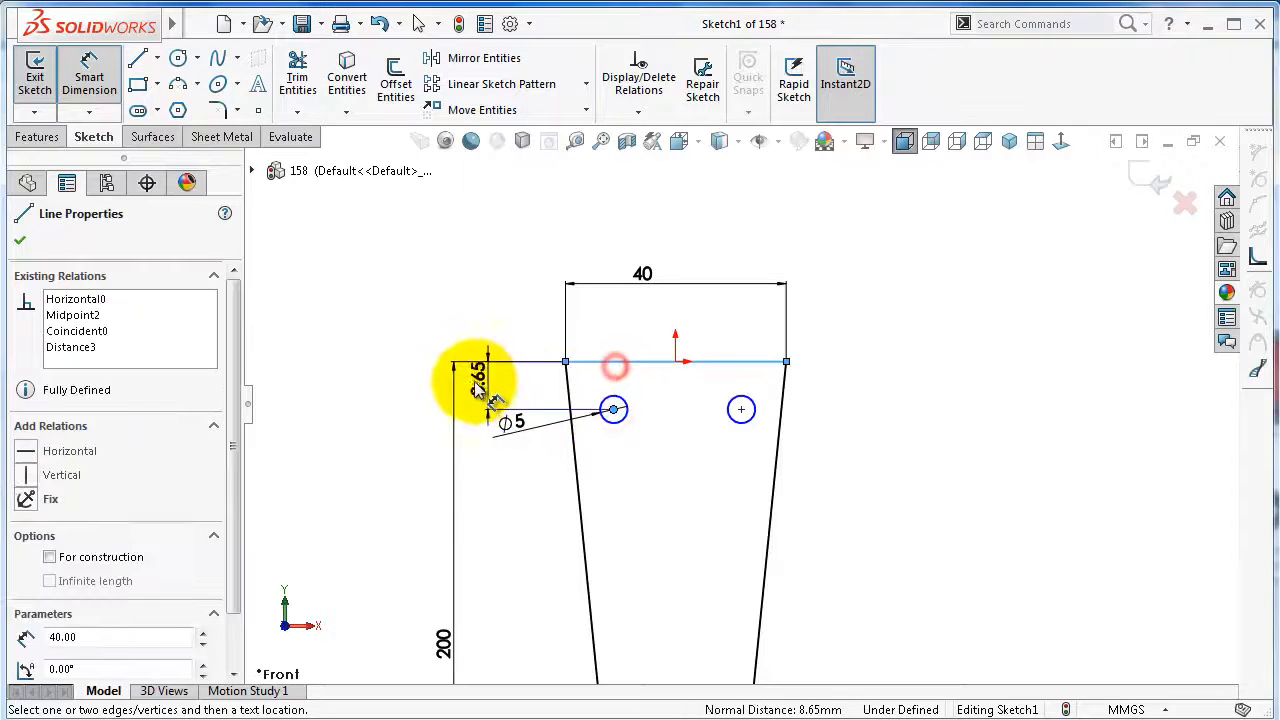
pyautogui.click(410, 395)
pyautogui.write('10')
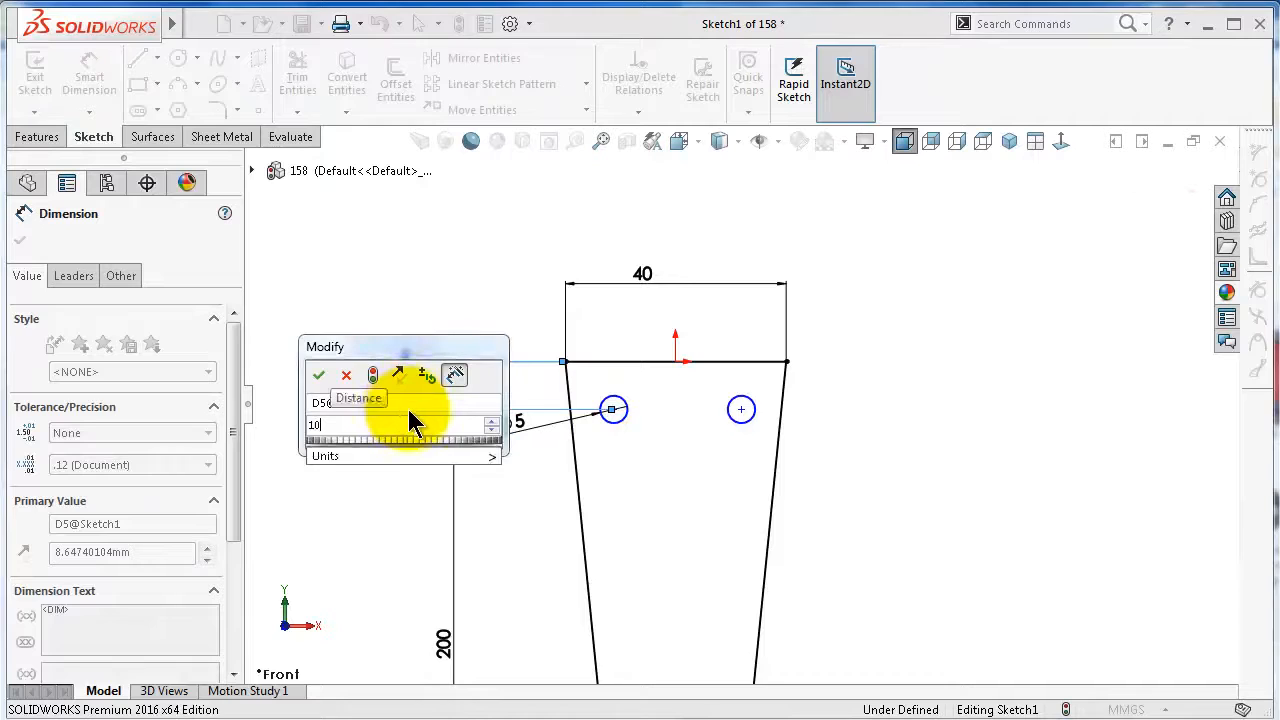
pyautogui.press('Return')
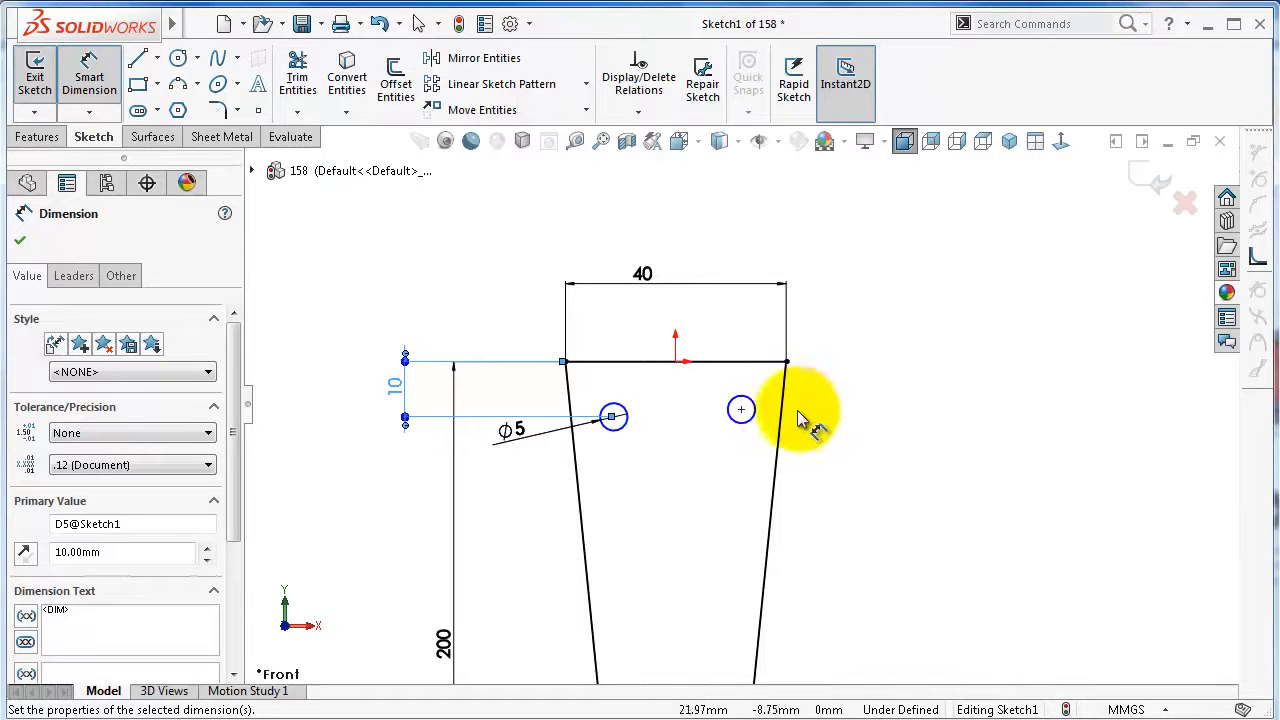
# Dimension the horizontal distance from the upper left circle's center to the origin as 10 mm
pyautogui.click(616, 418)
pyautogui.click(677, 361)
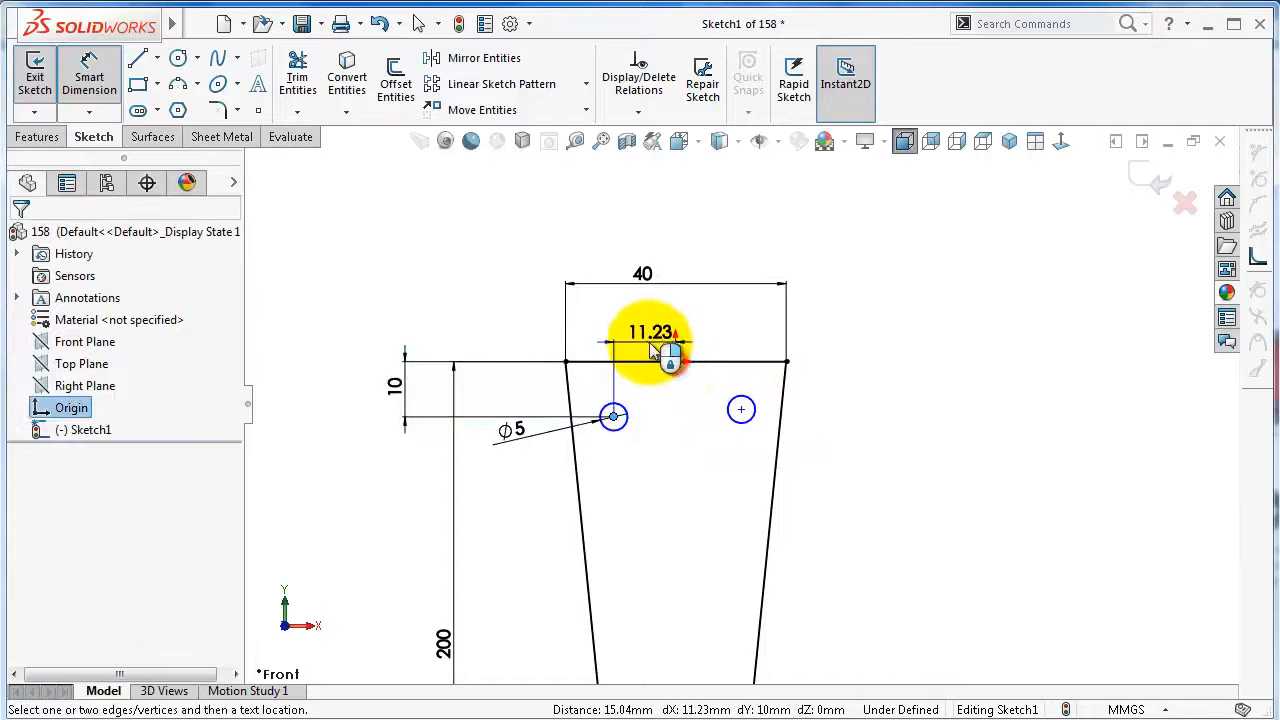
pyautogui.click(648, 343)
pyautogui.write('10')
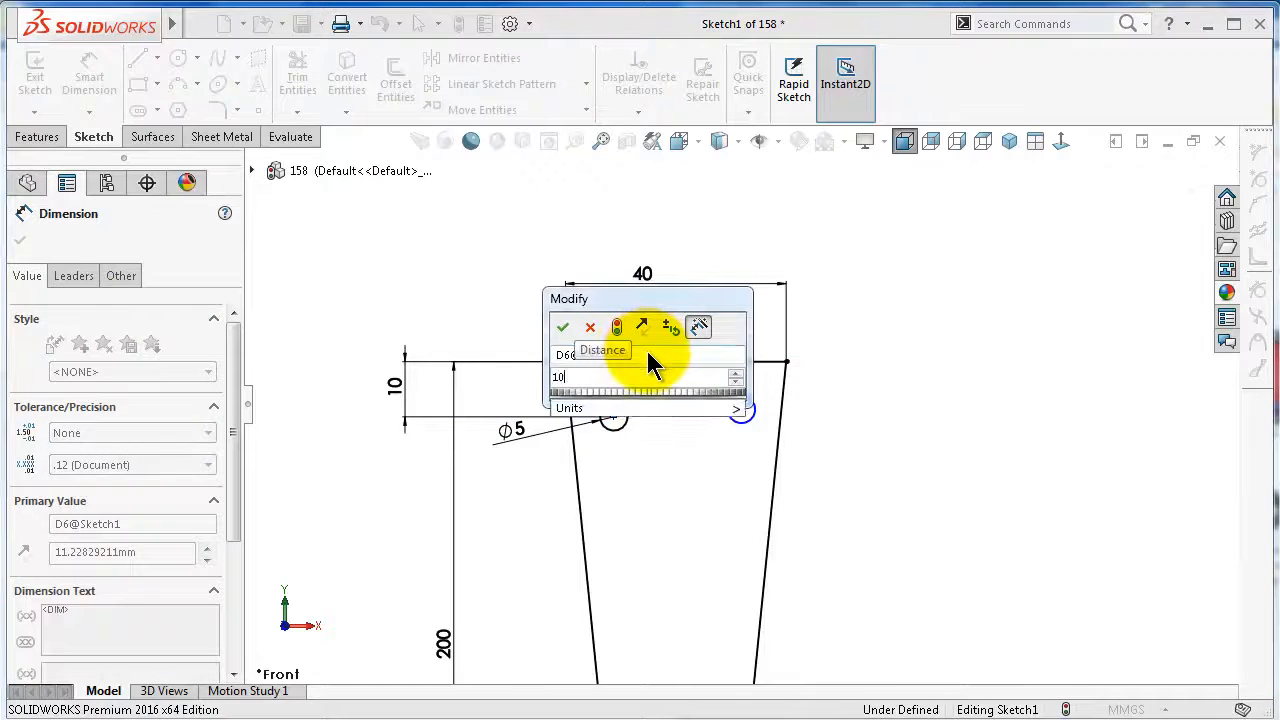
pyautogui.press('Return')
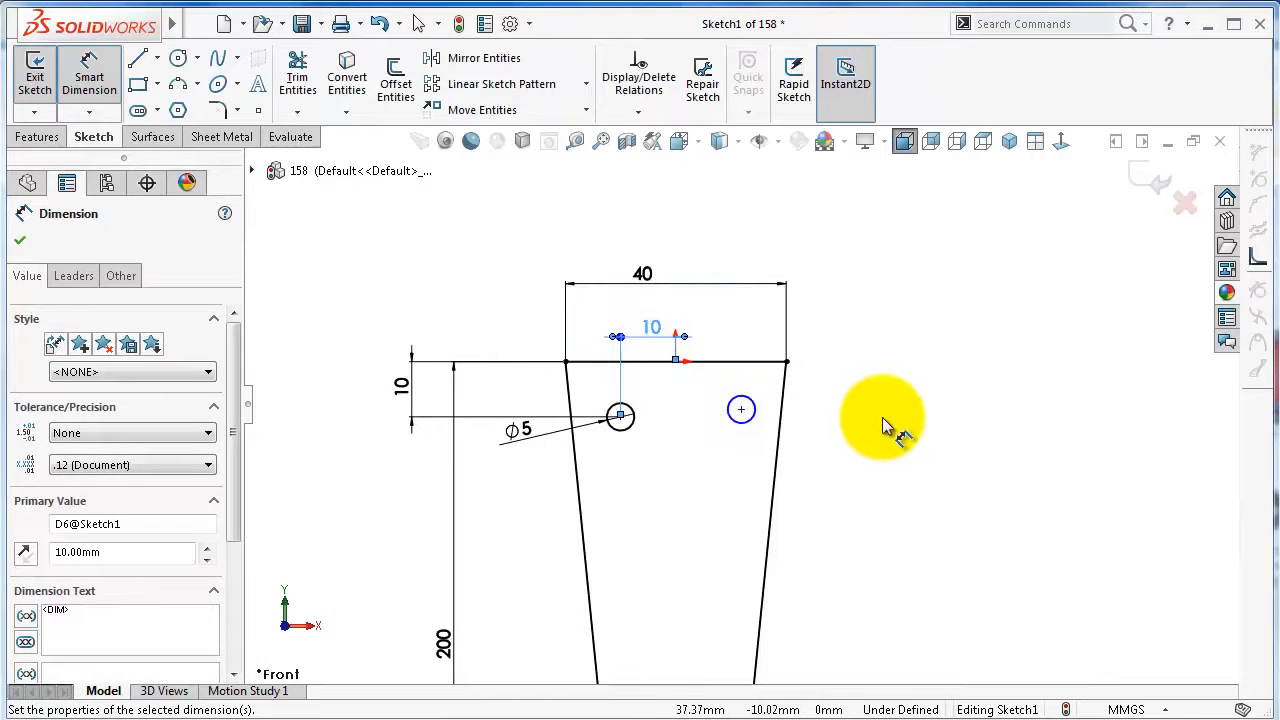
pyautogui.click(882, 412)
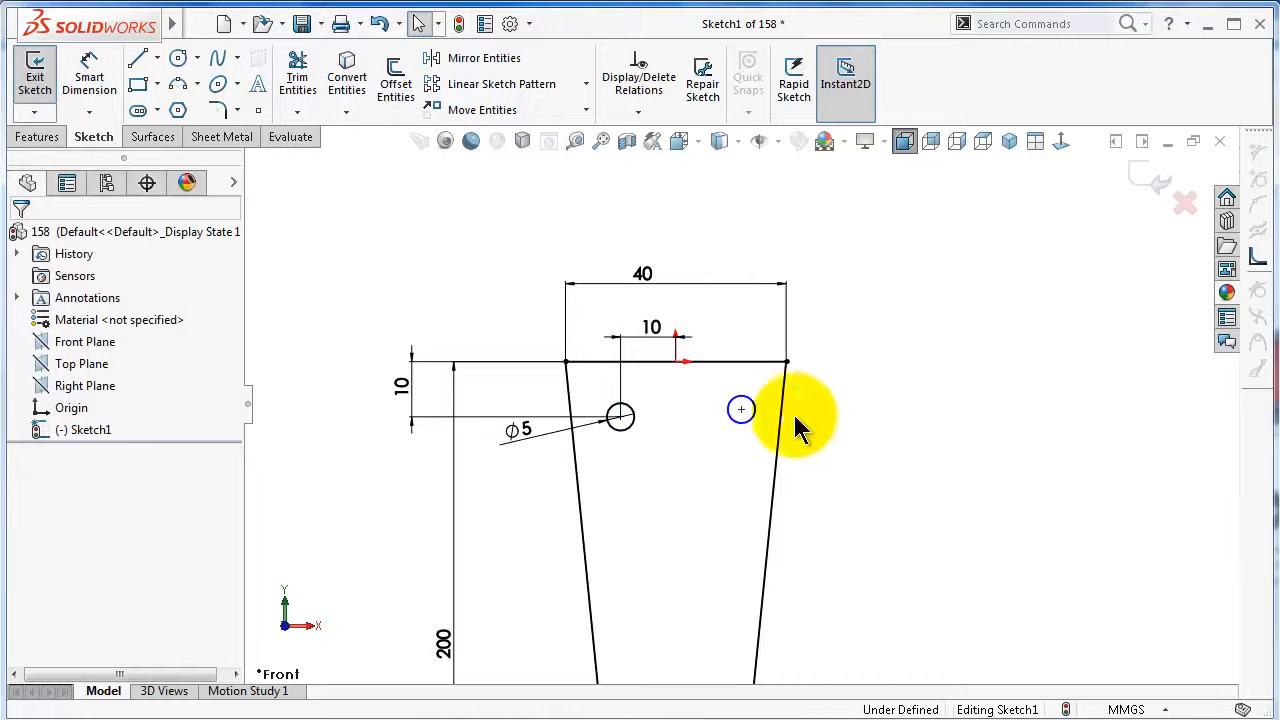
# Add a Horizontal relation between the center points of the two upper circles
pyautogui.click(741, 410)
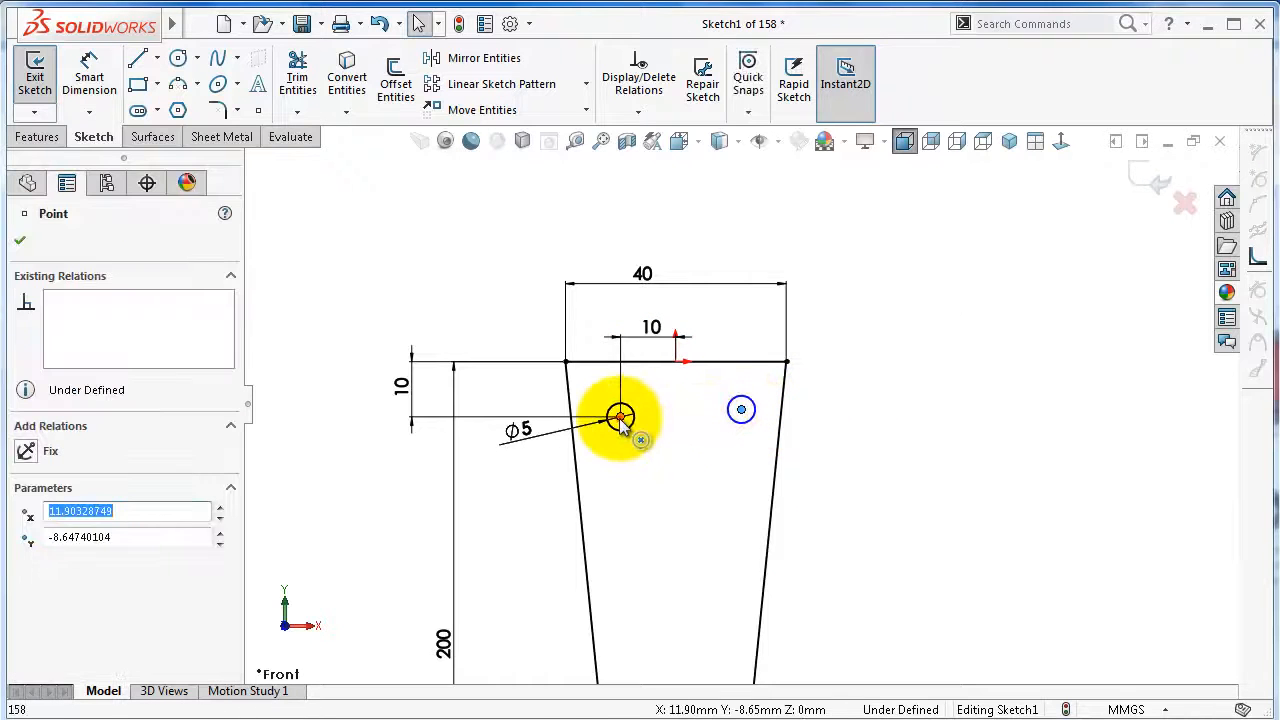
pyautogui.keyDown('ctrl'); pyautogui.click(620, 416); pyautogui.keyUp('ctrl')
pyautogui.click(673, 340)
pyautogui.click(929, 423)
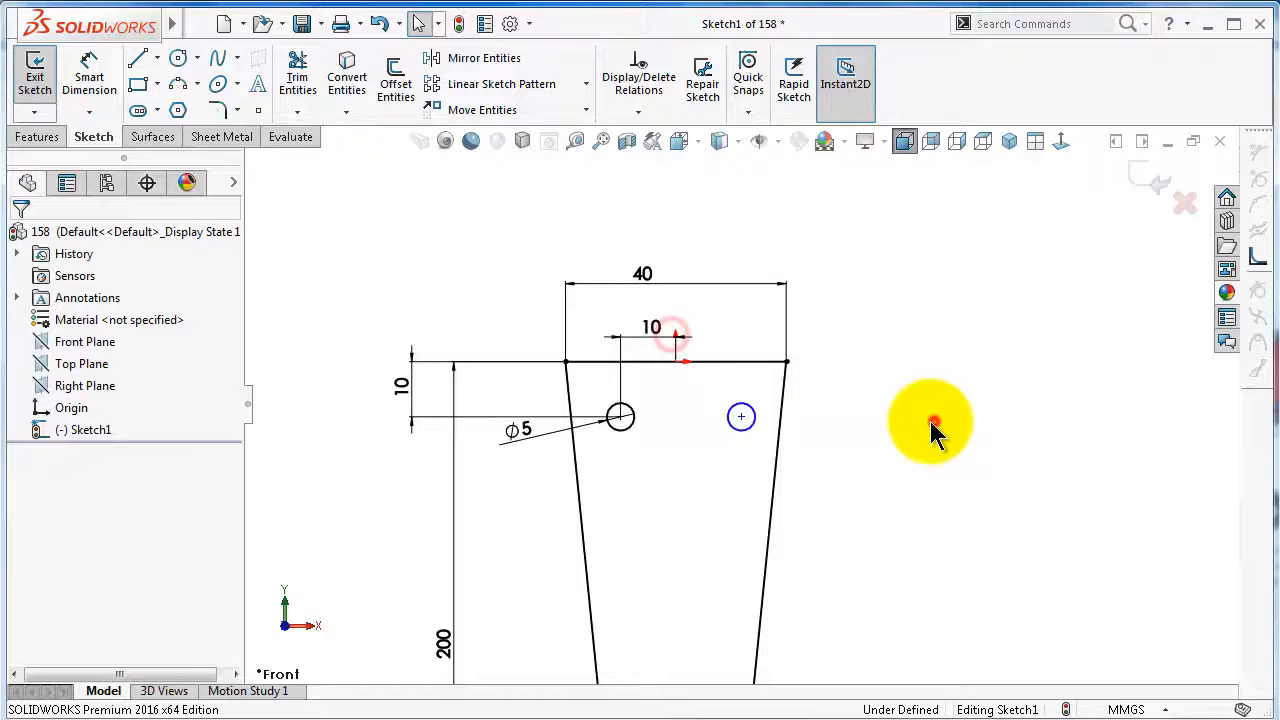
# Dimension the horizontal distance from the upper right circle's center to the origin as 10 mm
pyautogui.moveTo(900, 471); pyautogui.dragTo(838, 395, button='right')
pyautogui.click(741, 416)
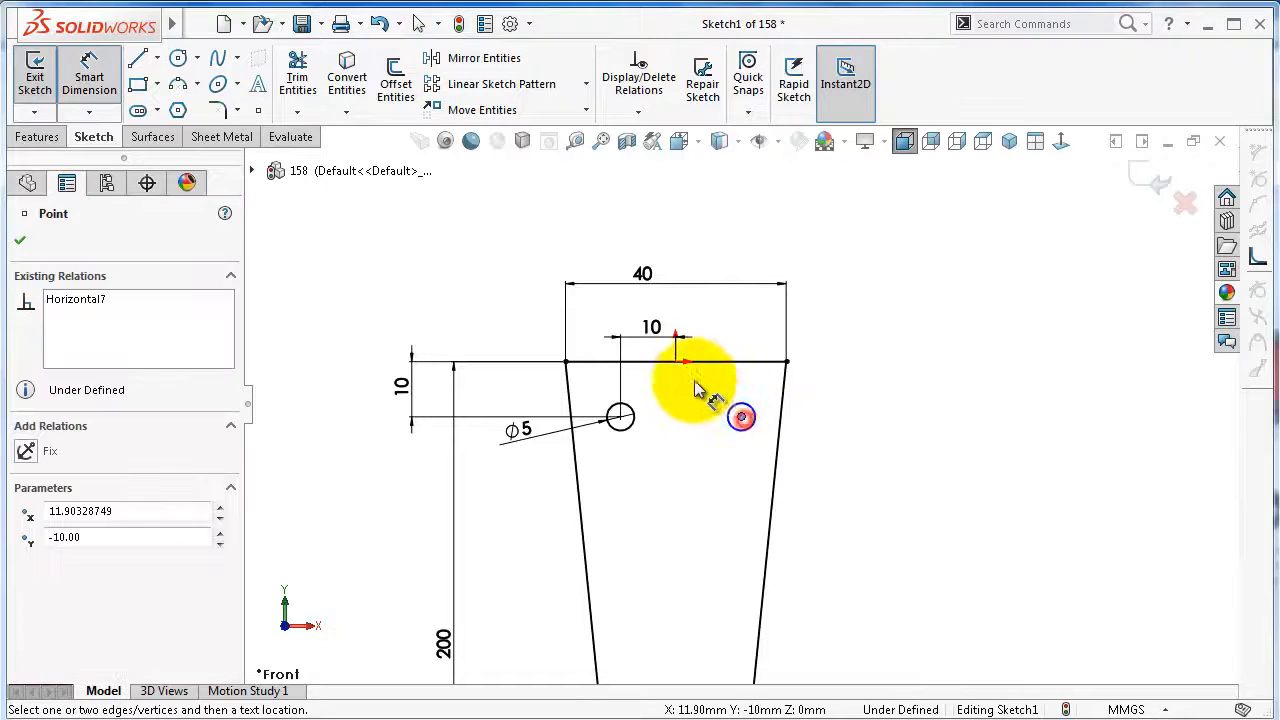
pyautogui.click(678, 364)
pyautogui.click(718, 320)
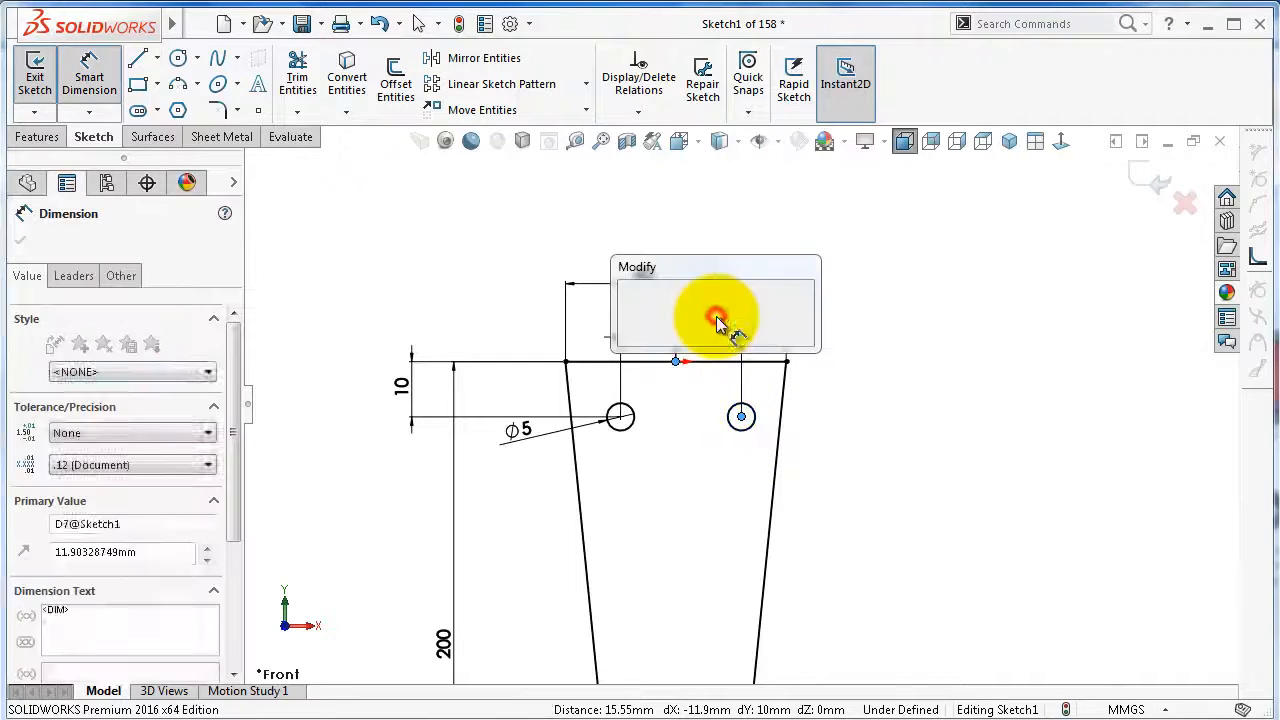
pyautogui.write('10')
pyautogui.press('Return')
# Dimension the vertical distance between the lower circle's center and the center of the R4 fillet arc as 20 mm
pyautogui.scroll(-3, 740, 606)
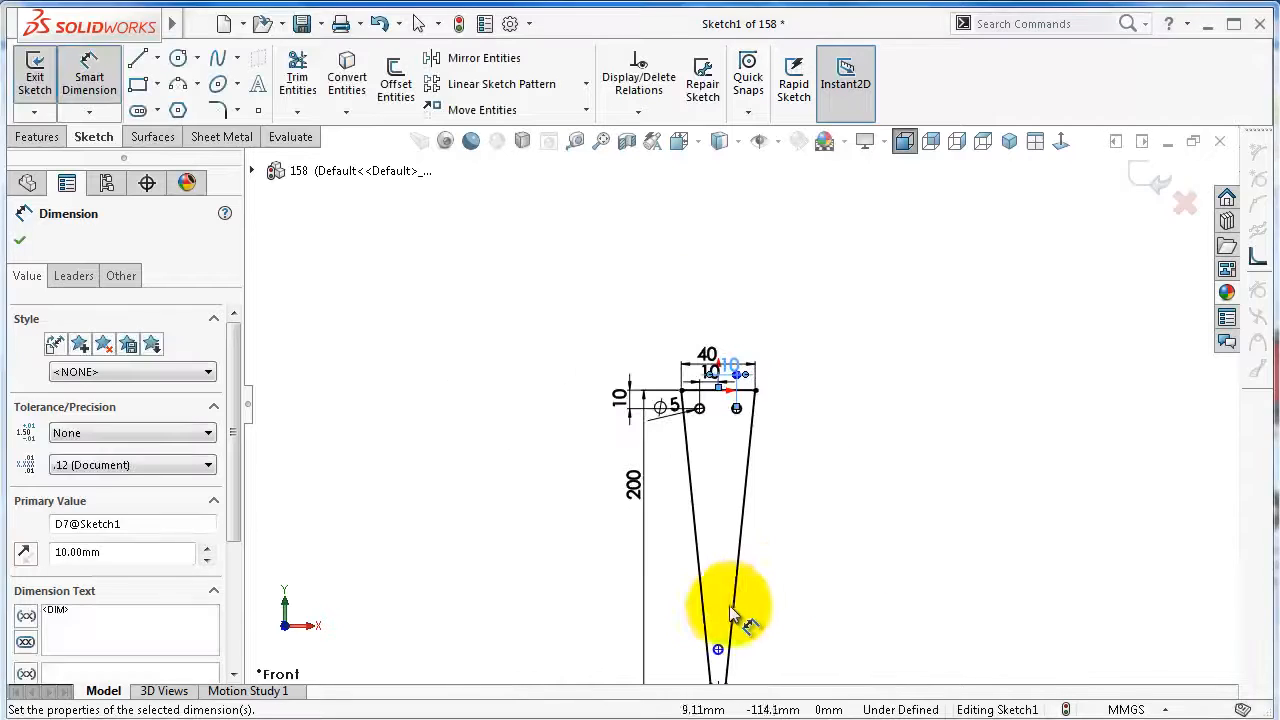
pyautogui.scroll(3, 714, 612)
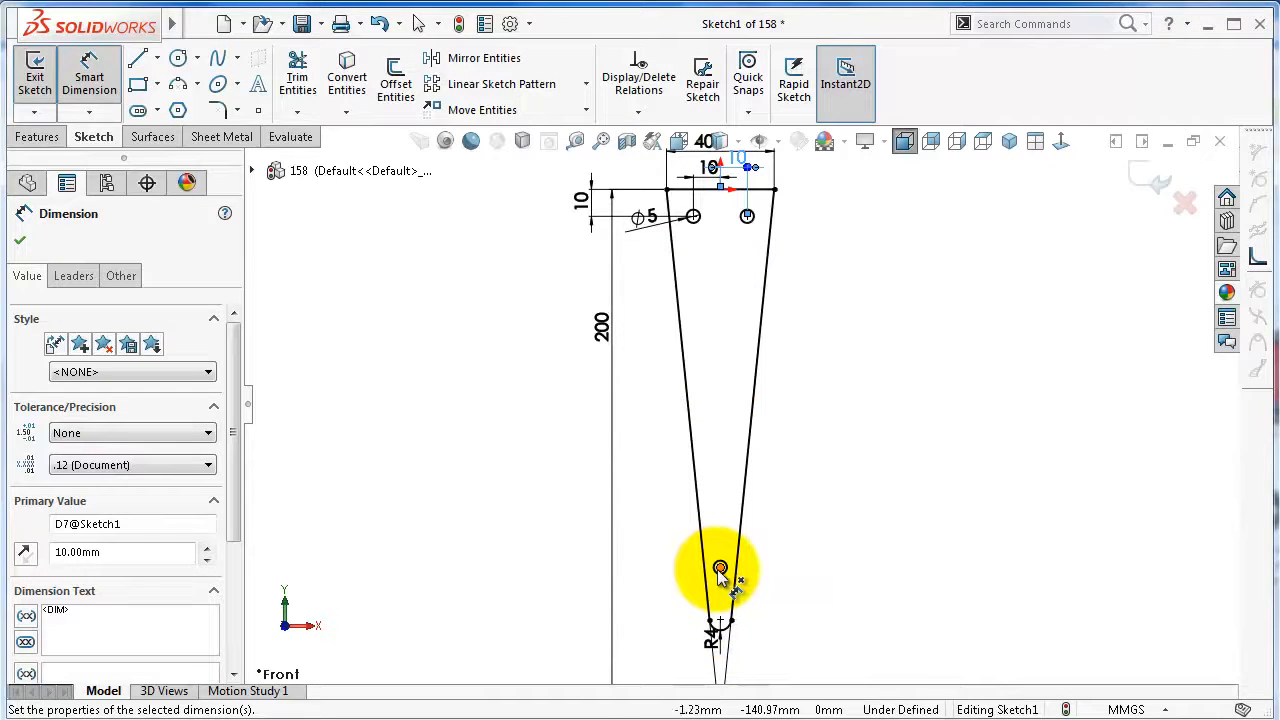
pyautogui.click(720, 568)
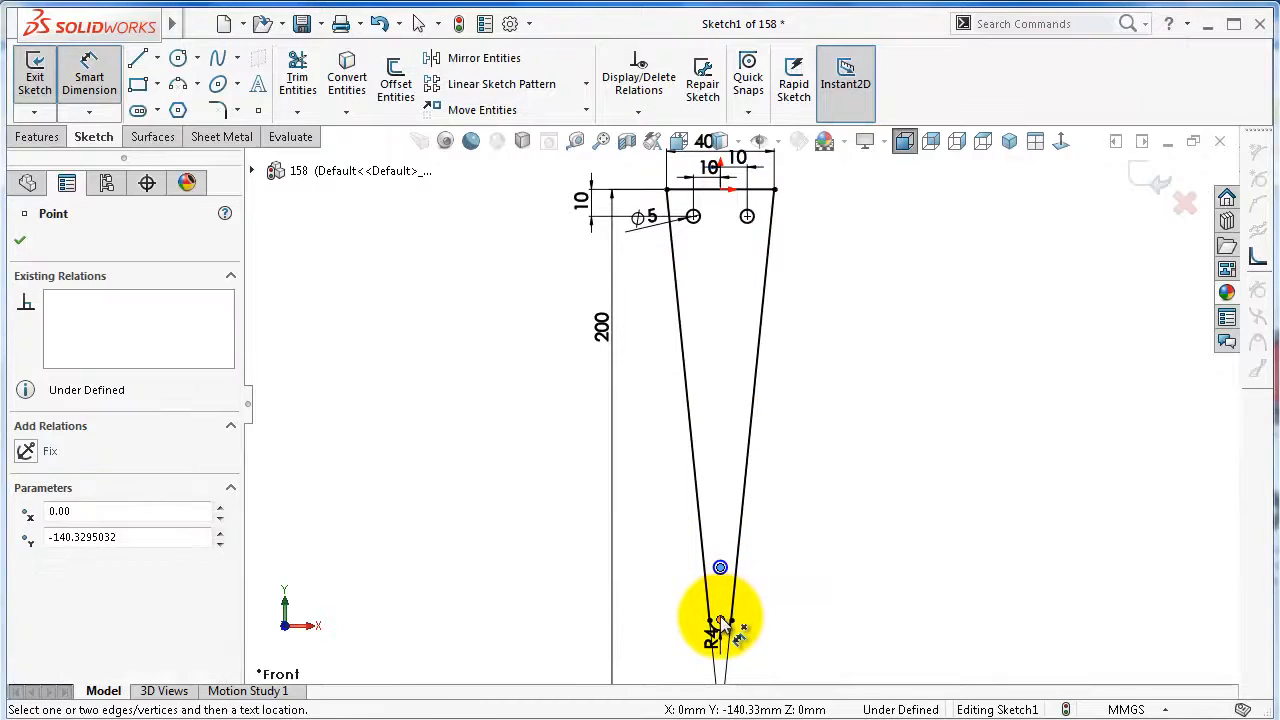
pyautogui.click(724, 624)
pyautogui.click(813, 597)
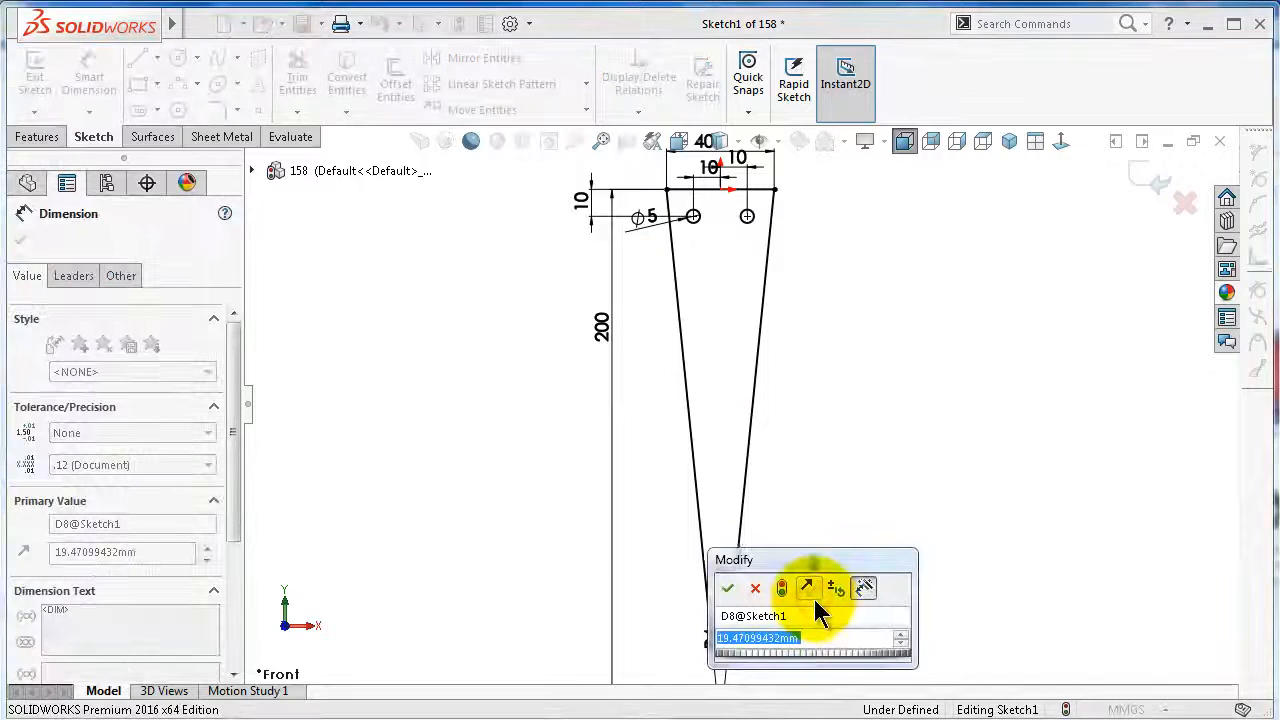
pyautogui.write('2')
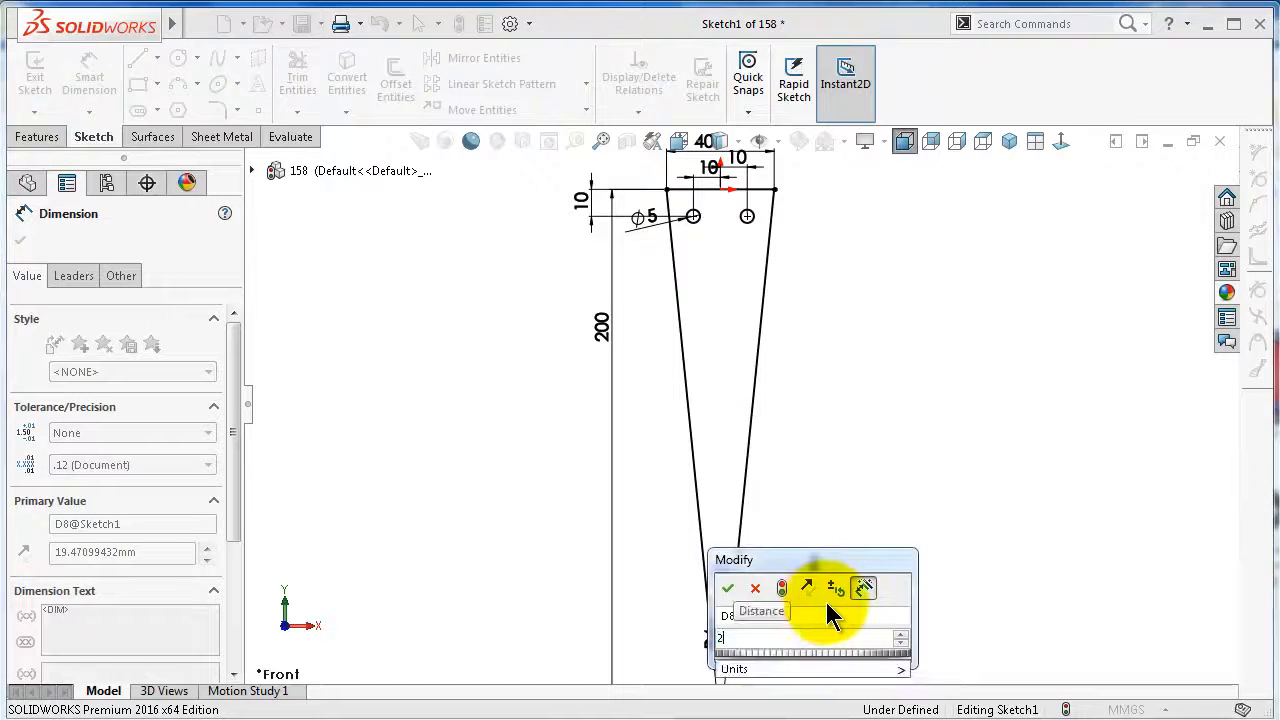
pyautogui.write('0')
pyautogui.press('Return')
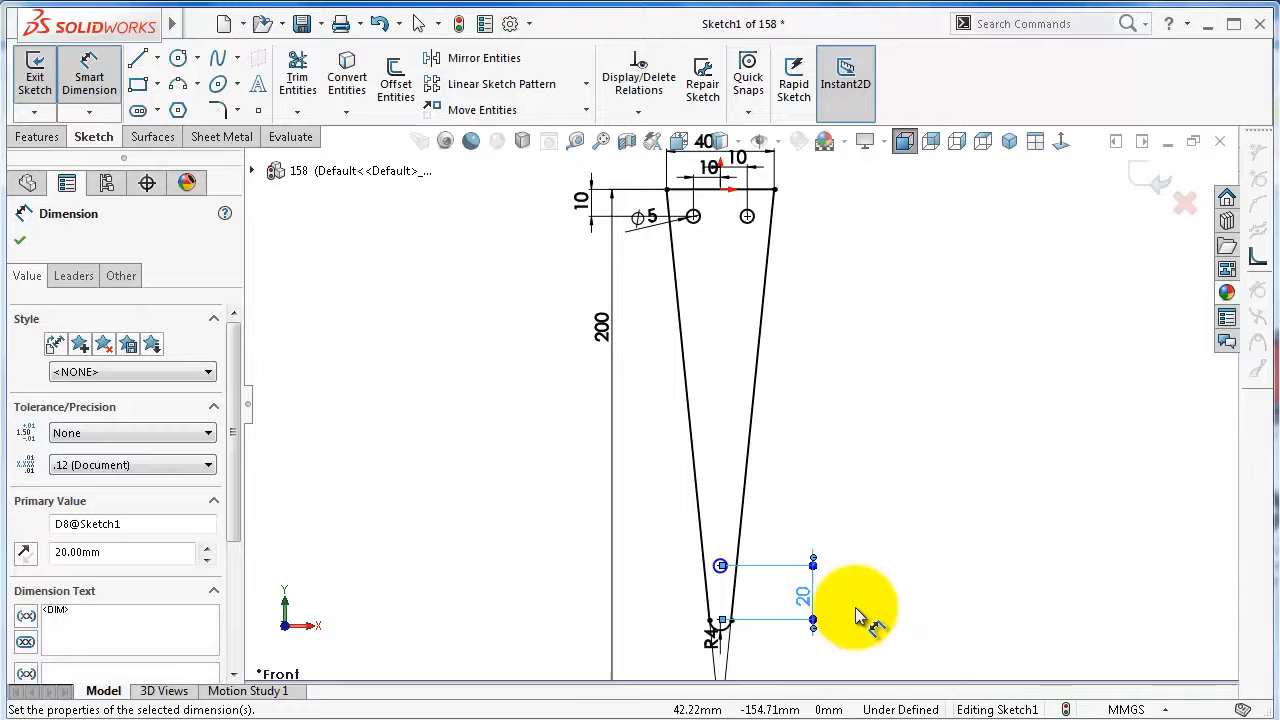
pyautogui.click(885, 530)
pyautogui.press('Escape')
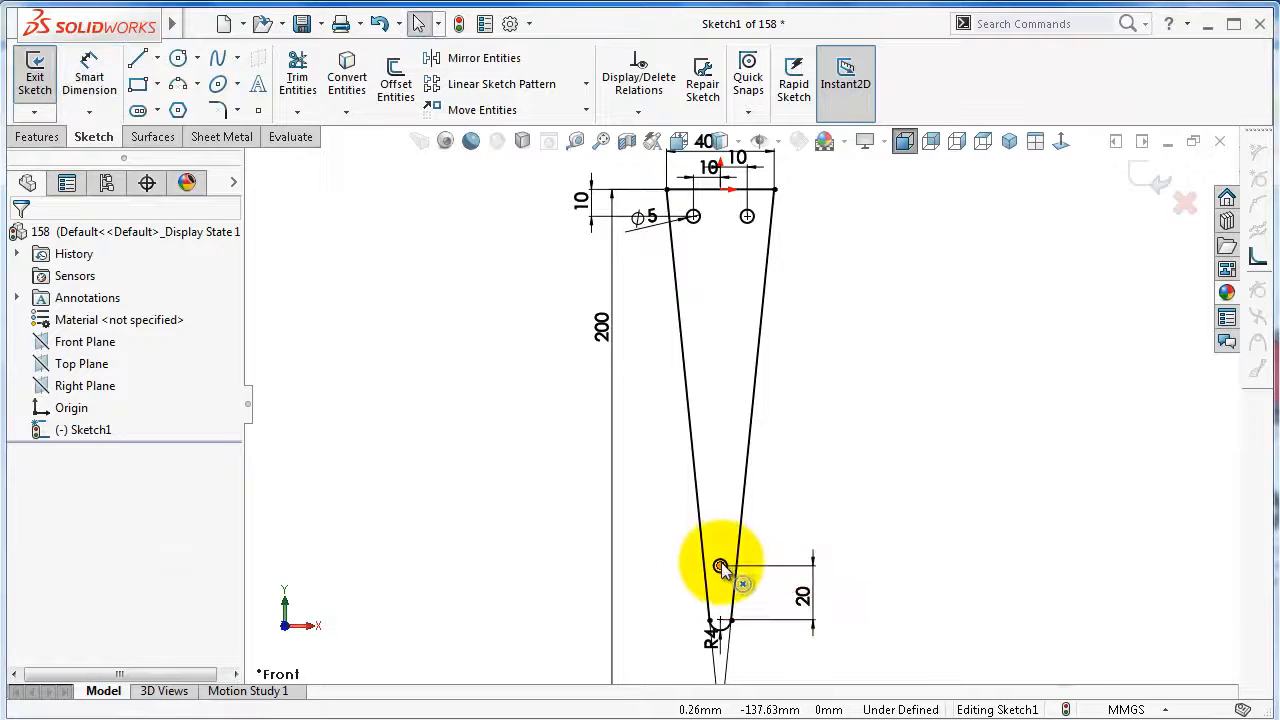
# Add a Vertical relation between the lower circle's center and the origin
pyautogui.click(720, 566)
pyautogui.keyDown('ctrl'); pyautogui.click(720, 189); pyautogui.keyUp('ctrl')
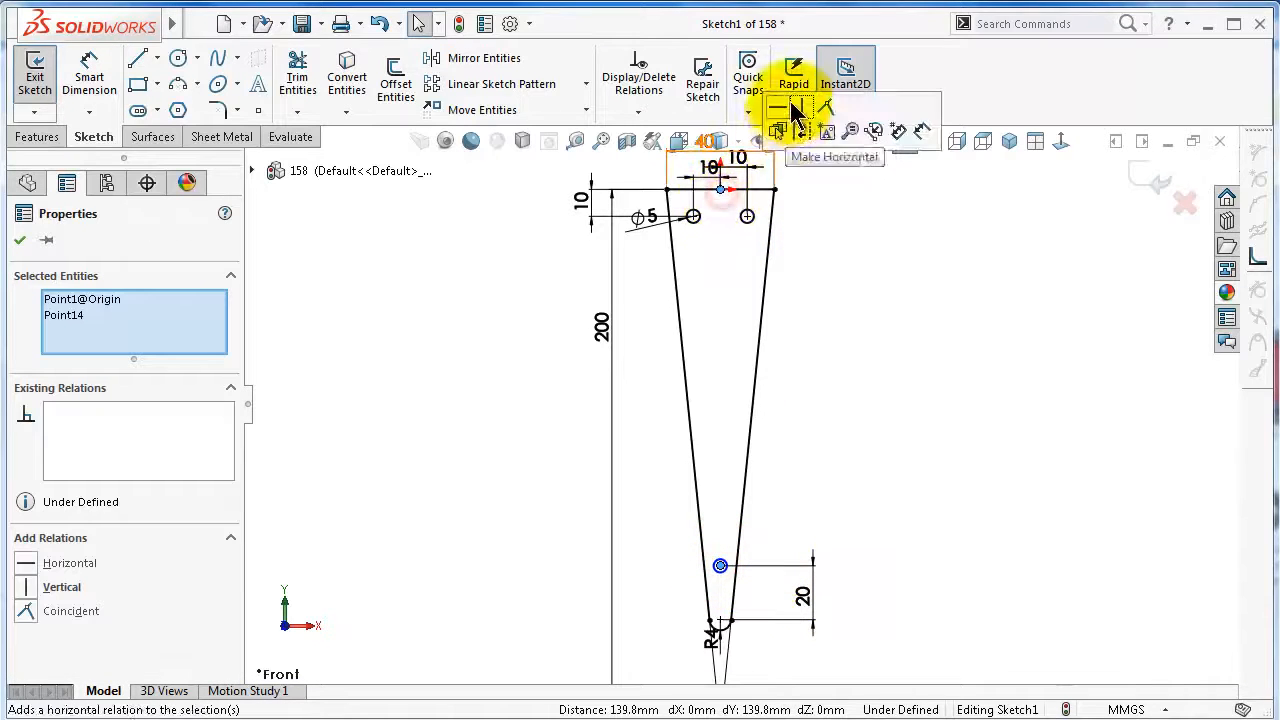
pyautogui.click(800, 108)
pyautogui.click(868, 304)
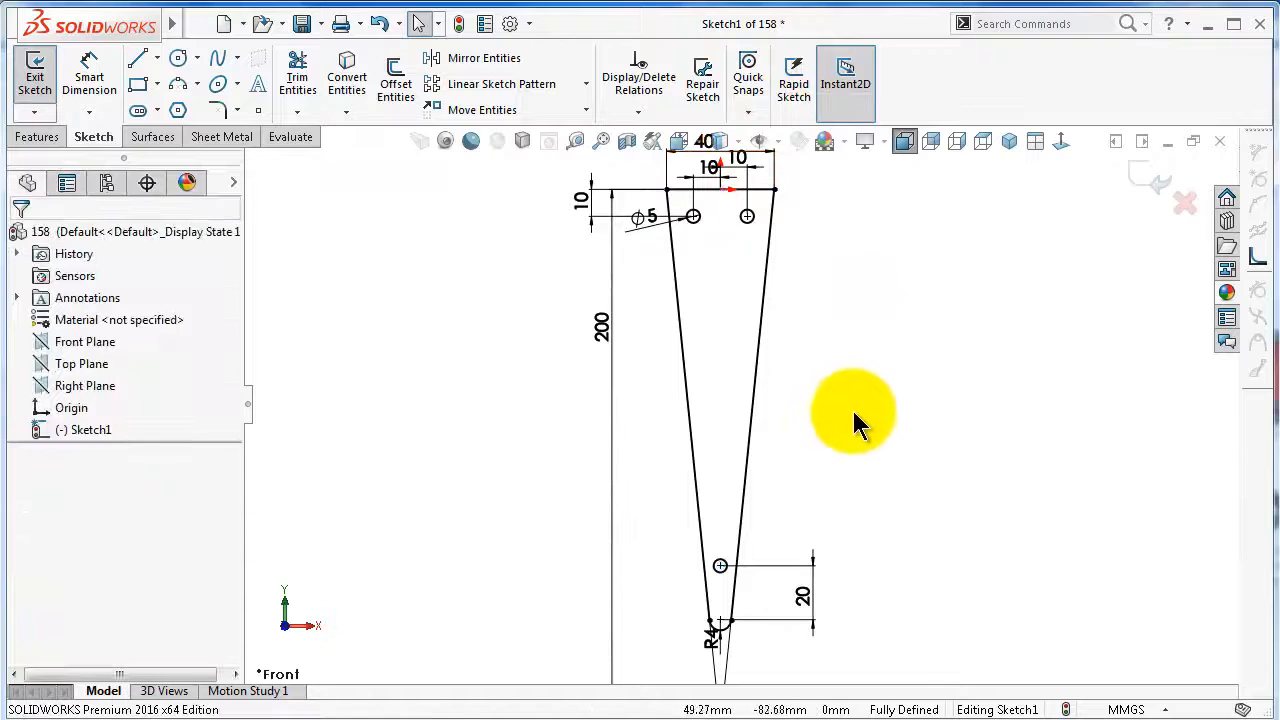
pyautogui.scroll(3, 854, 386)
pyautogui.scroll(-4, 759, 269)
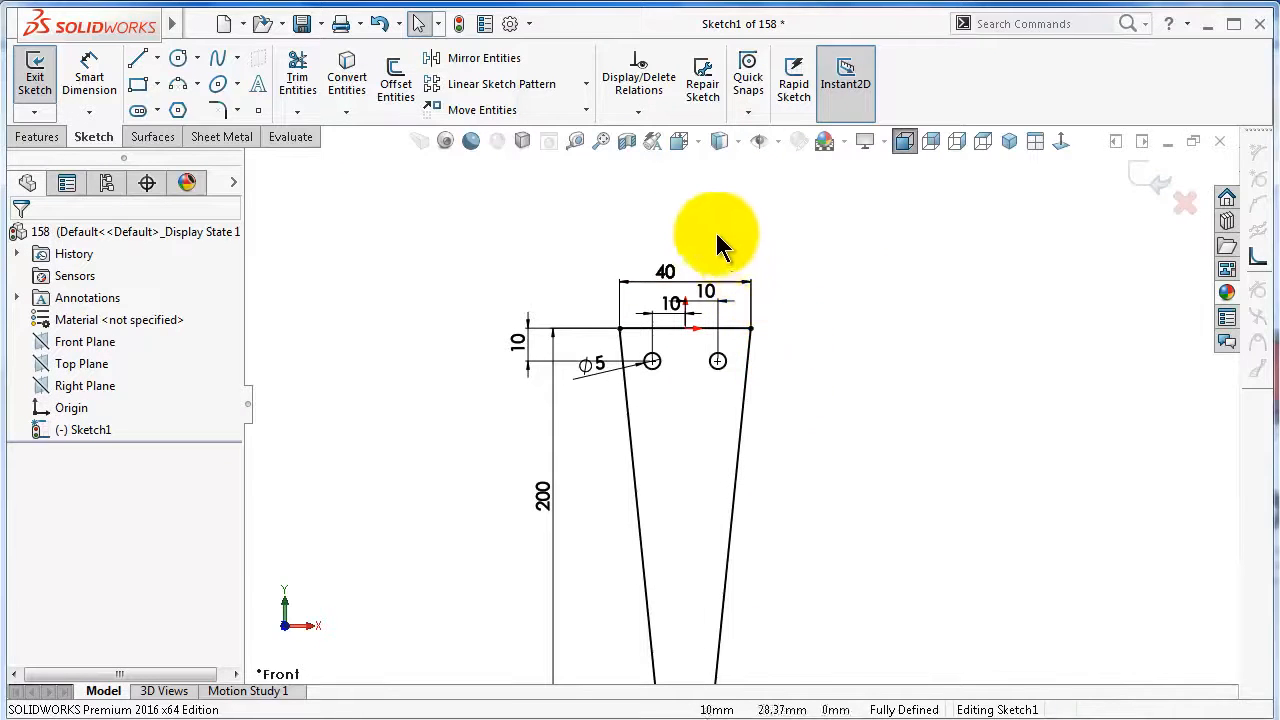
pyautogui.scroll(3, 715, 230)
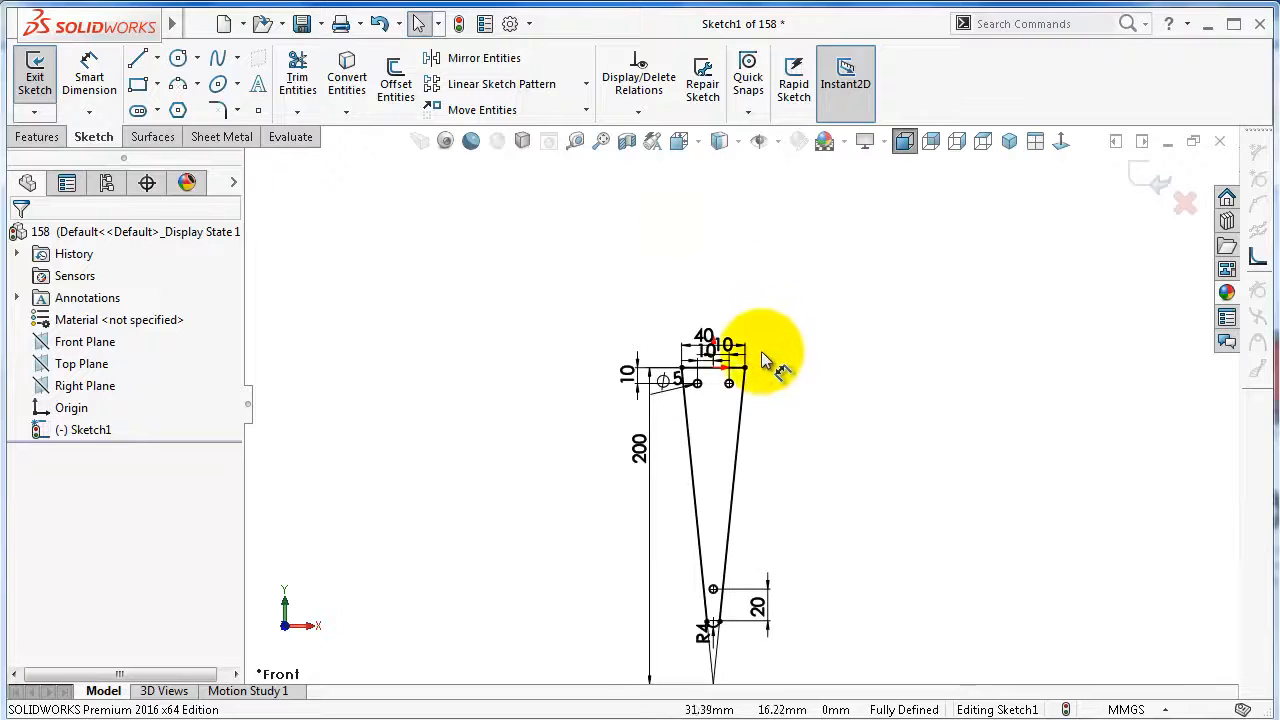
# Convert the 40 mm horizontal line through the origin to construction geometry
pyautogui.scroll(-4, 762, 360)
pyautogui.click(700, 433)
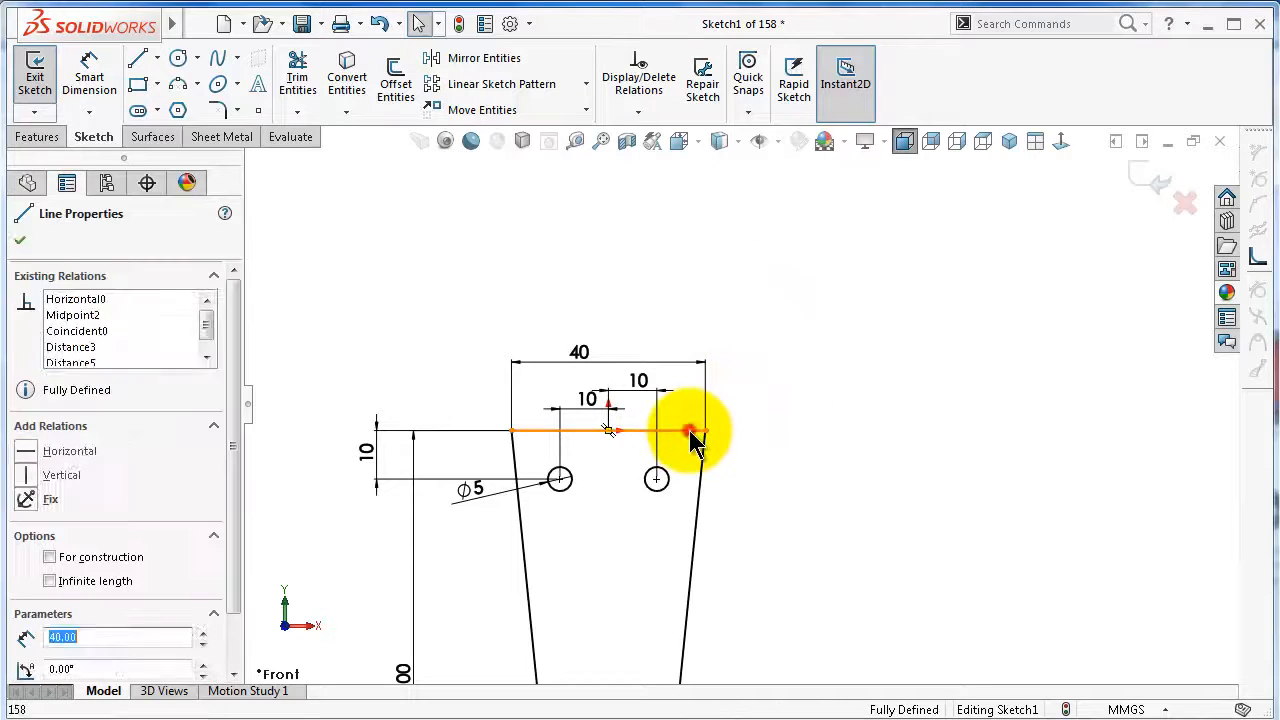
pyautogui.click(774, 366)
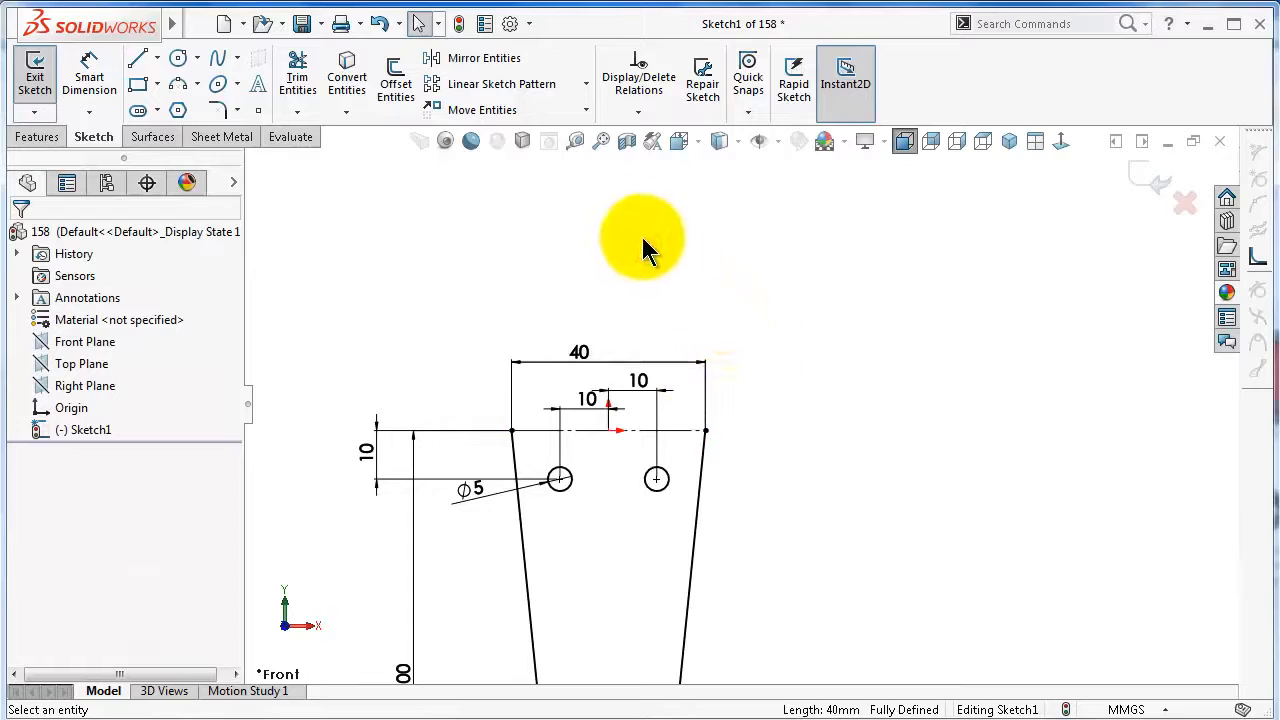
# Mirror the two tapered sides, the rounded end and the three hole circles about the 40 mm construction line, keeping the originals
pyautogui.click(482, 58)
pyautogui.scroll(3, 545, 250)
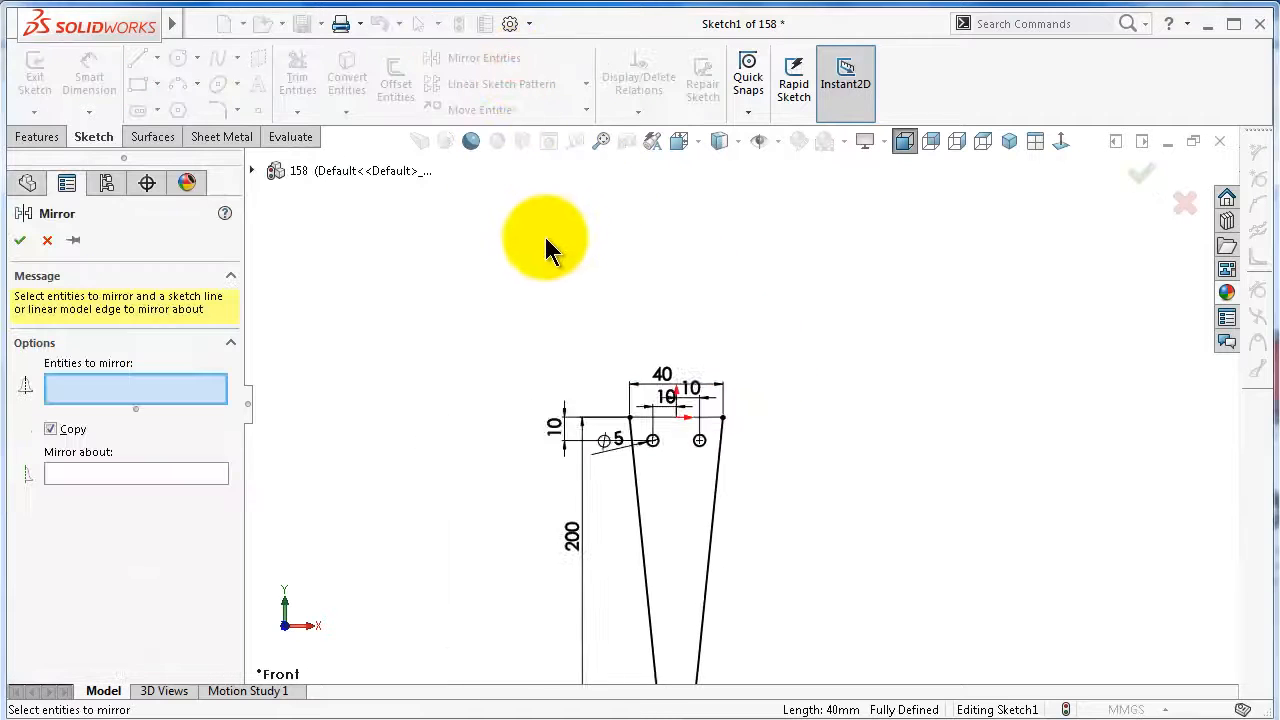
pyautogui.scroll(1, 626, 388)
pyautogui.moveTo(619, 297)
pyautogui.mouseDown()
pyautogui.moveTo(848, 700)
pyautogui.moveTo(851, 680)
pyautogui.mouseUp()
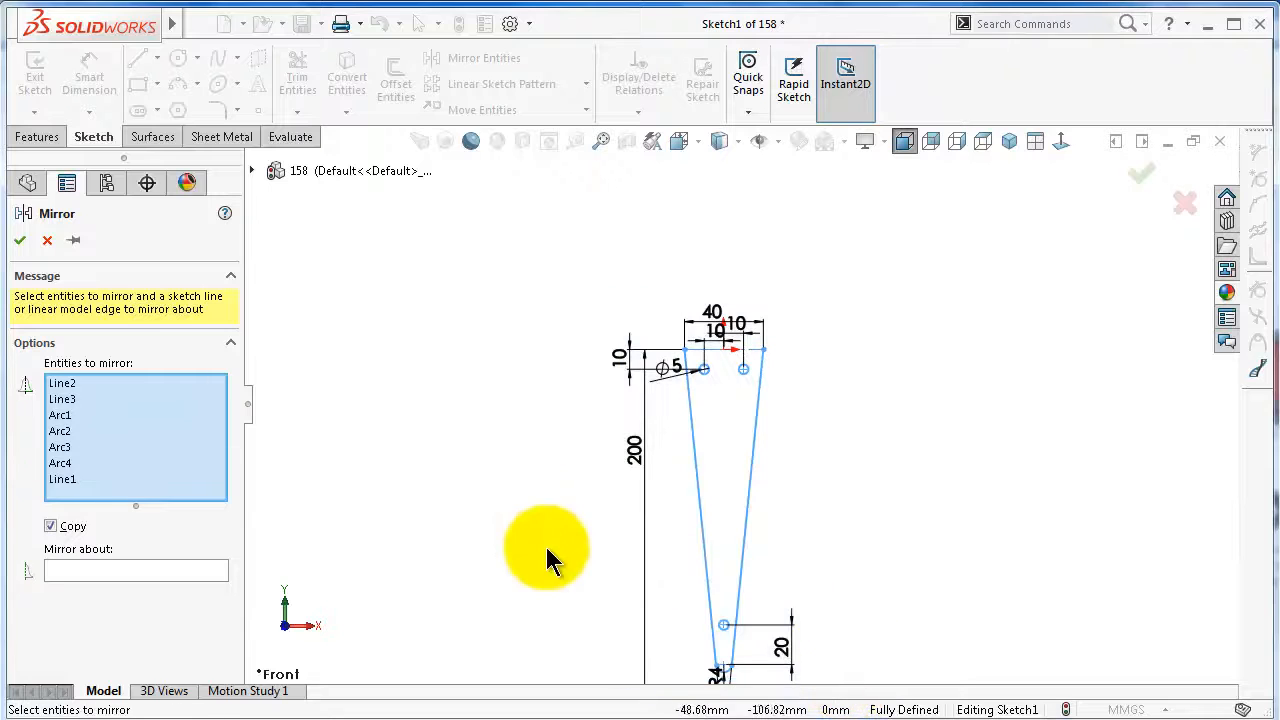
pyautogui.scroll(-5, 698, 397)
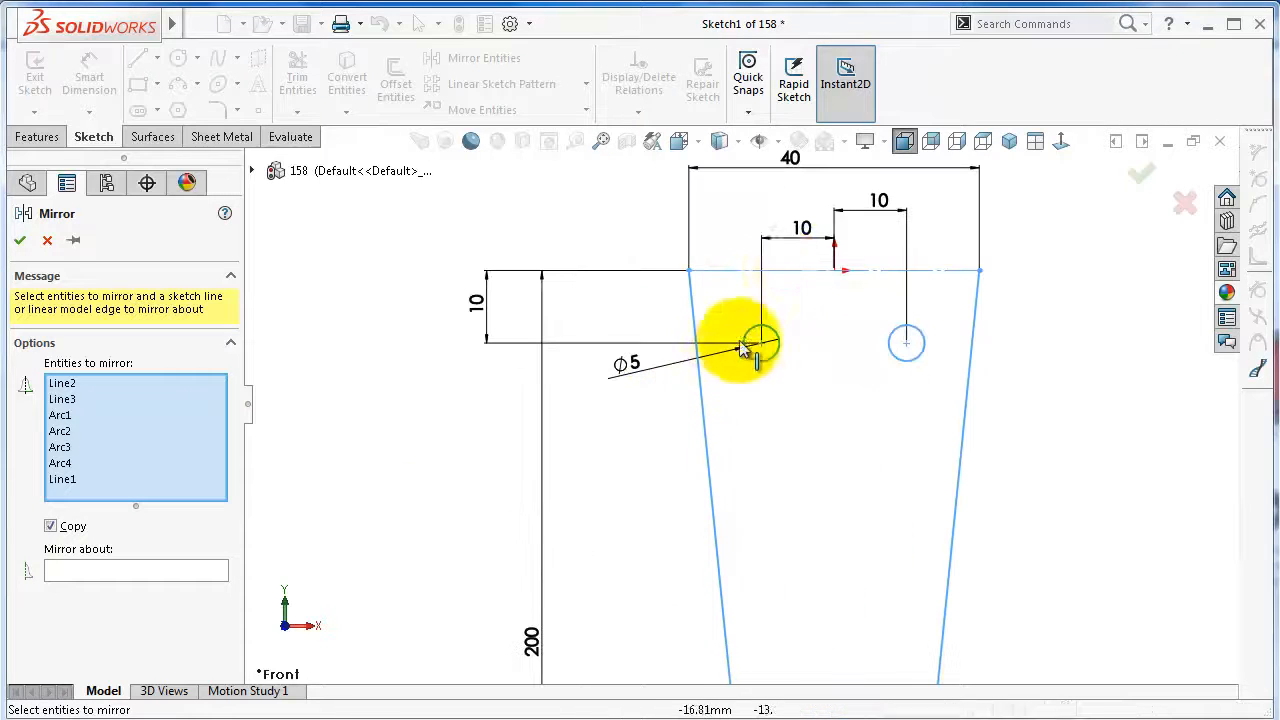
pyautogui.click(784, 271)
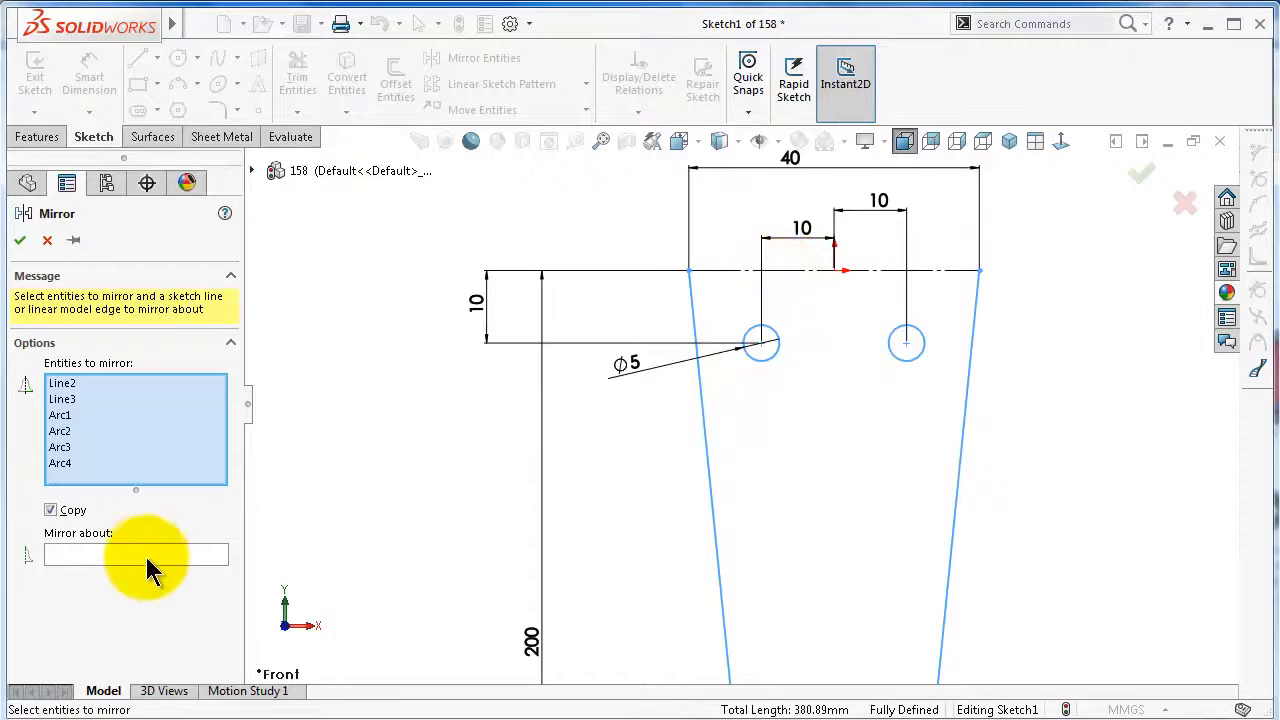
pyautogui.click(145, 554)
pyautogui.click(782, 271)
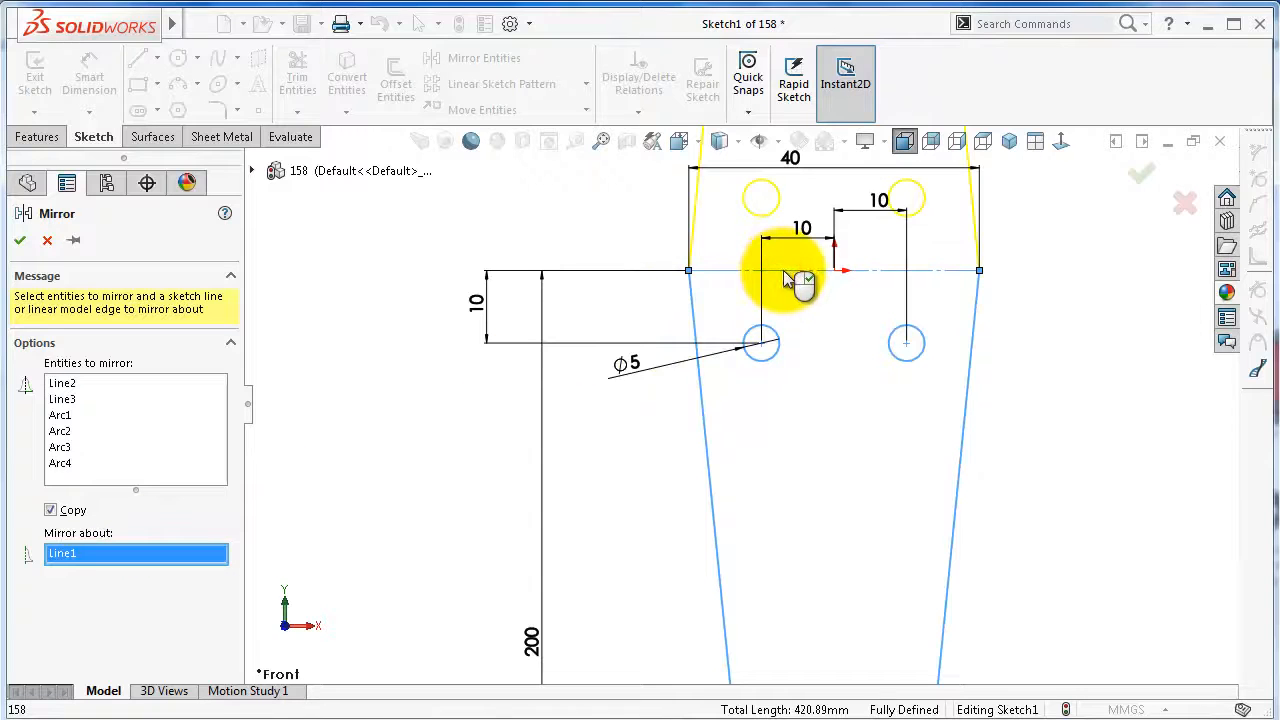
pyautogui.rightClick(785, 272)
pyautogui.press('f')
pyautogui.click(873, 459)
# Create a Base Flange from the sketch with a 1 mm thickness, K-Factor 0.4 and rectangular relief at ratio 0.5
pyautogui.click(219, 136)
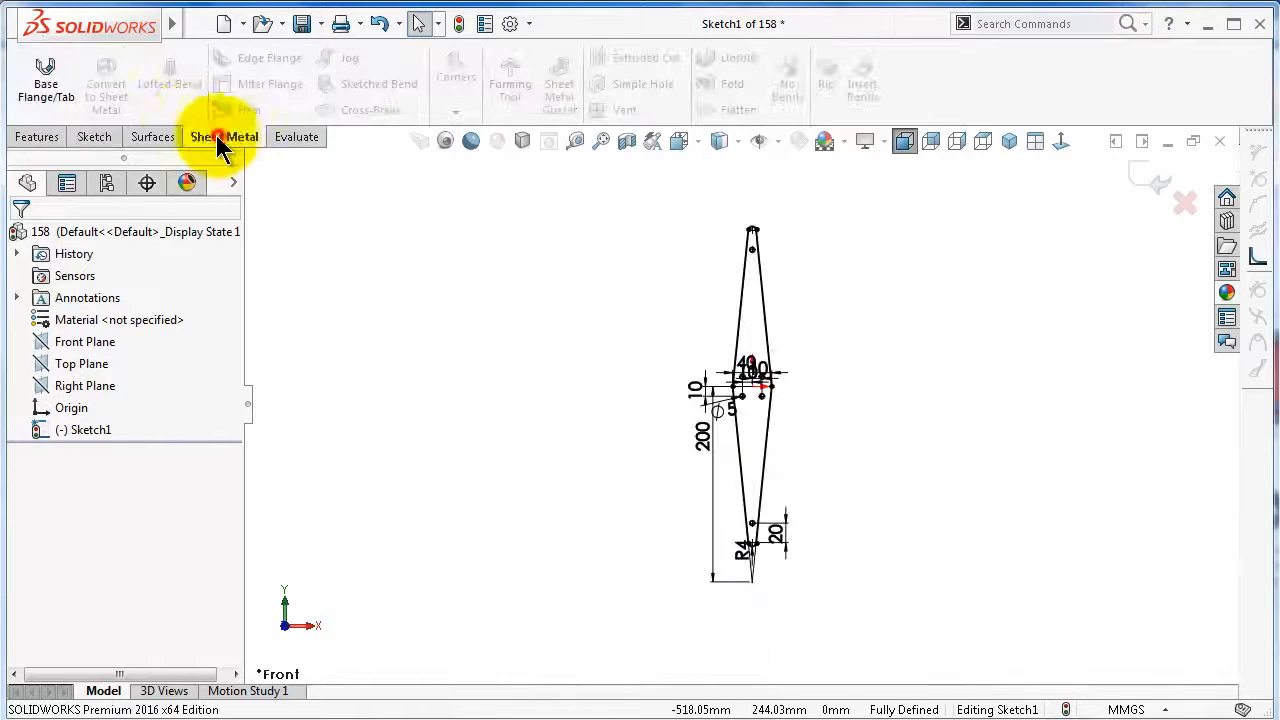
pyautogui.click(42, 80)
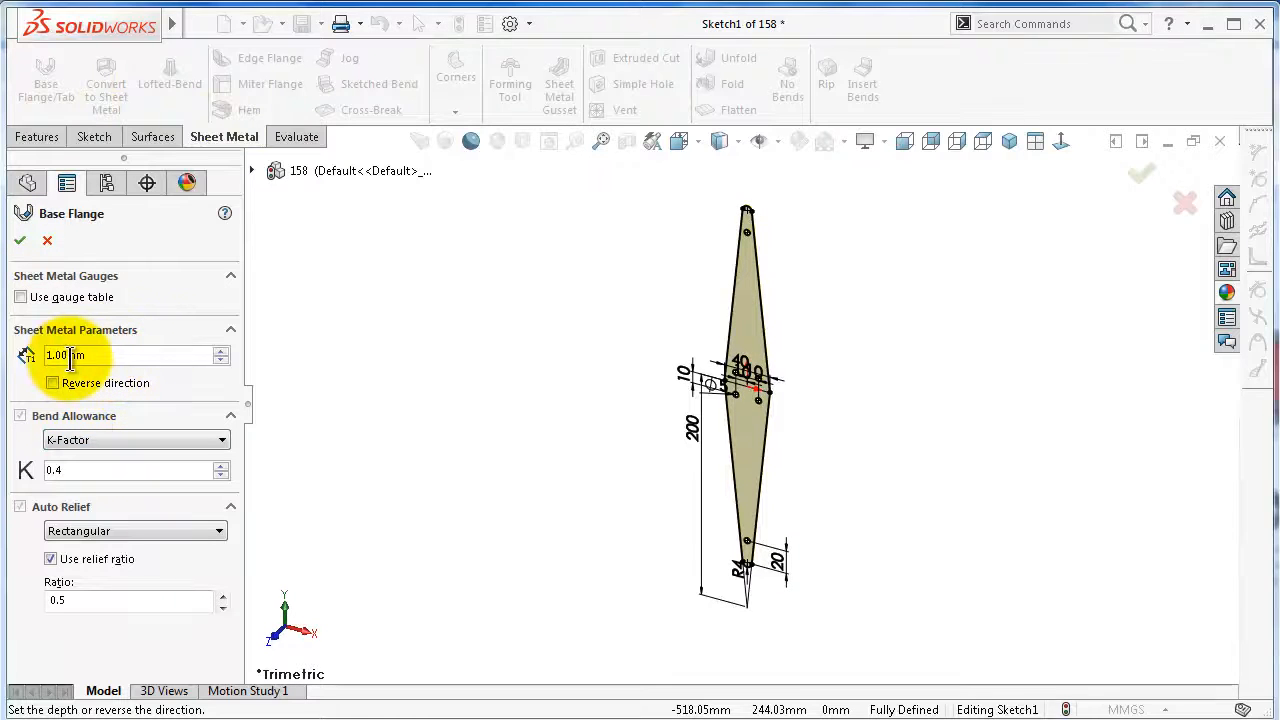
pyautogui.click(21, 245)
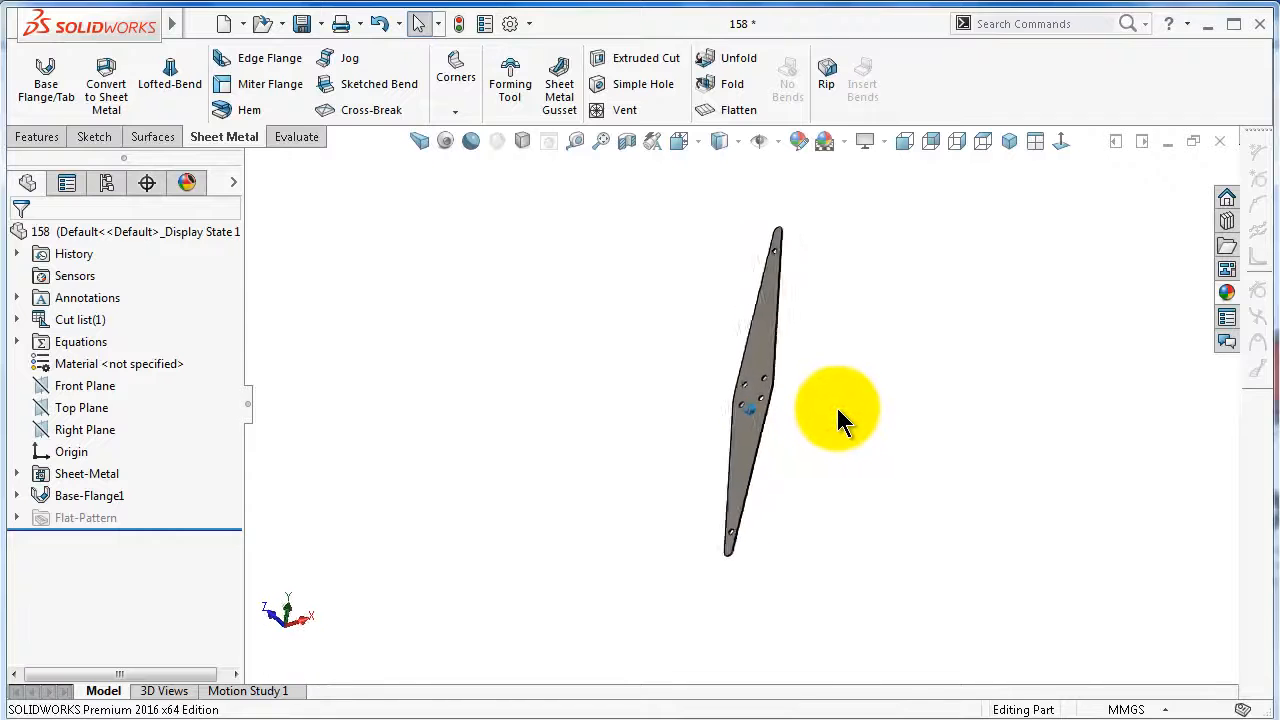
# Fillet the two short corner edges on opposite sides of the plate's widest part with a symmetric 50 mm radius
pyautogui.hotkey('ctrl', '8')
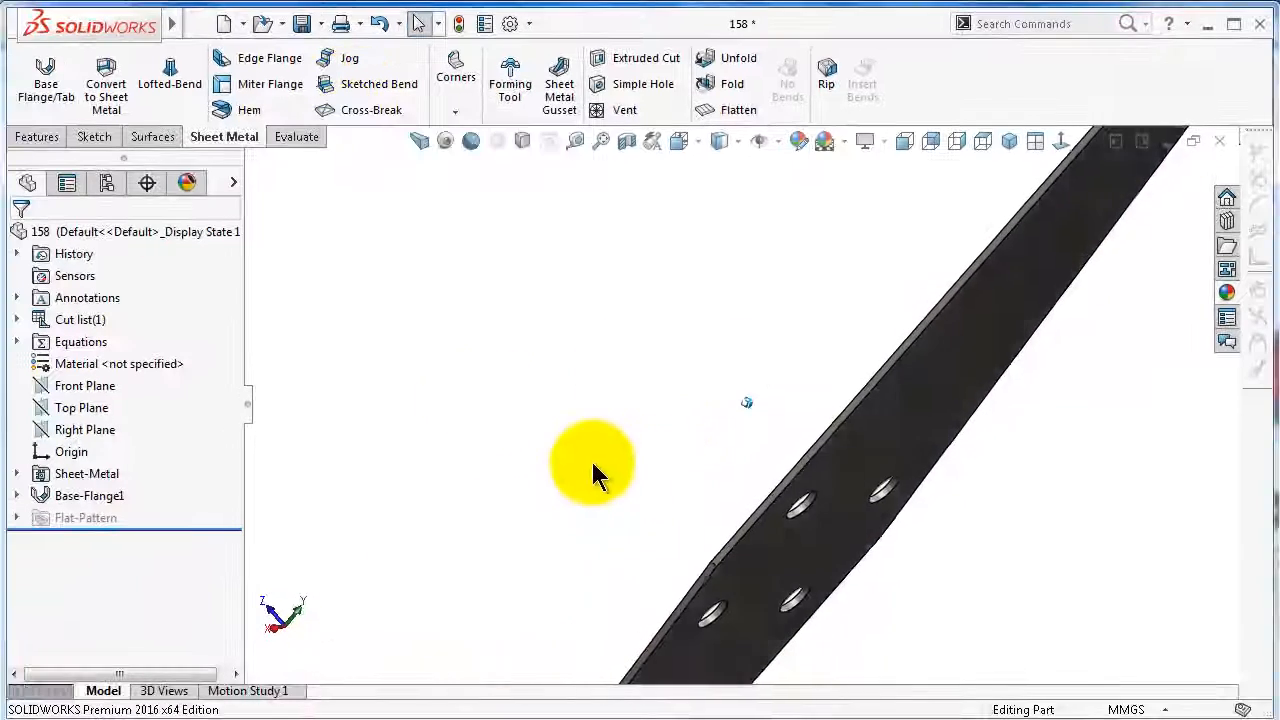
pyautogui.click(35, 137)
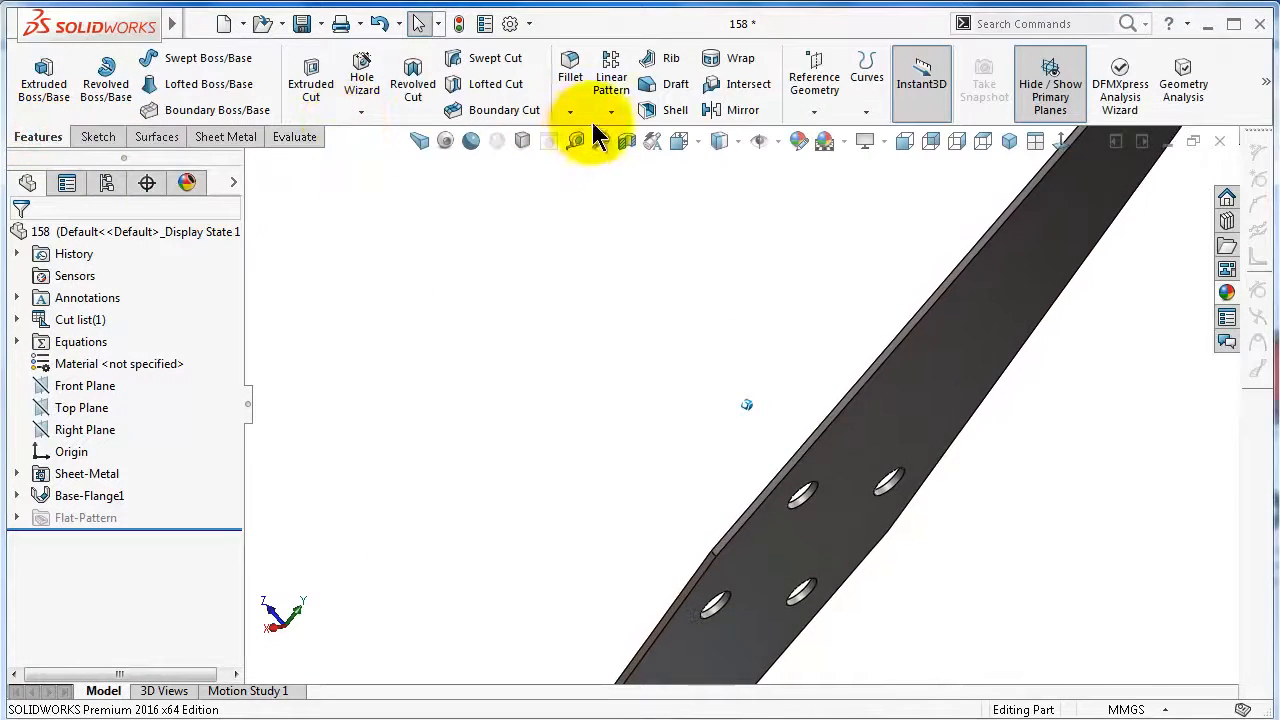
pyautogui.click(571, 72)
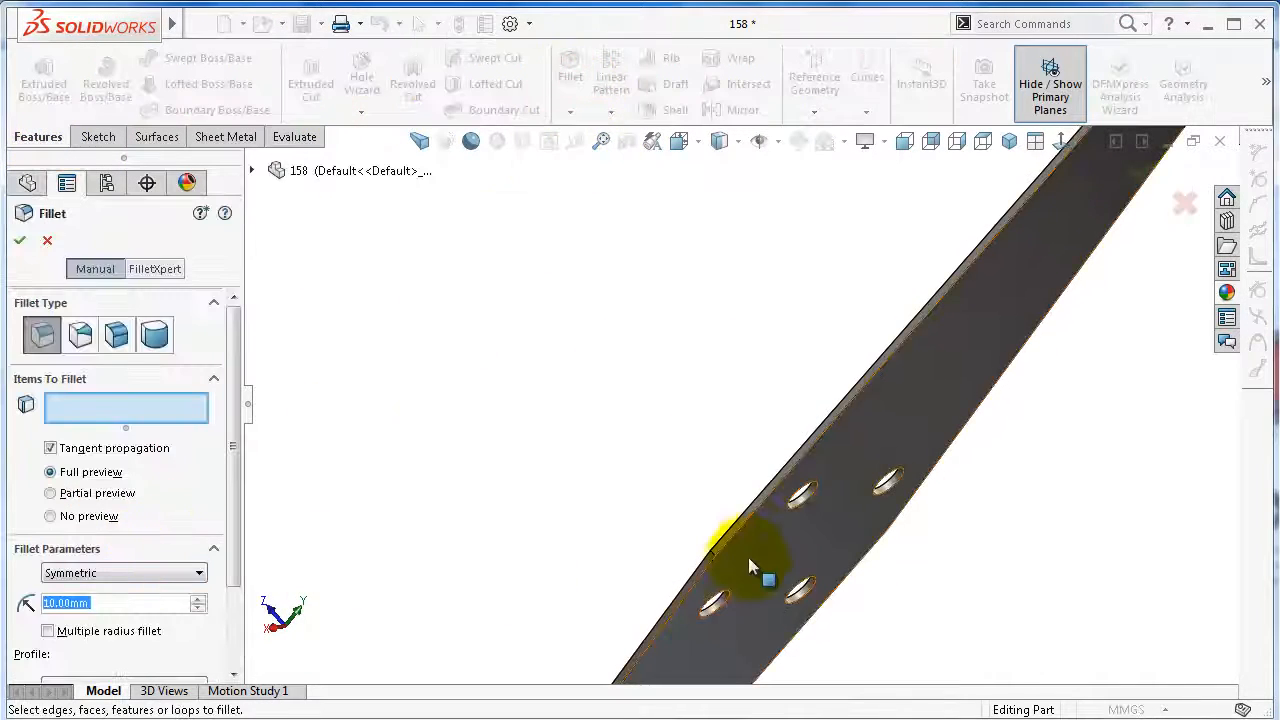
pyautogui.scroll(-4, 749, 559)
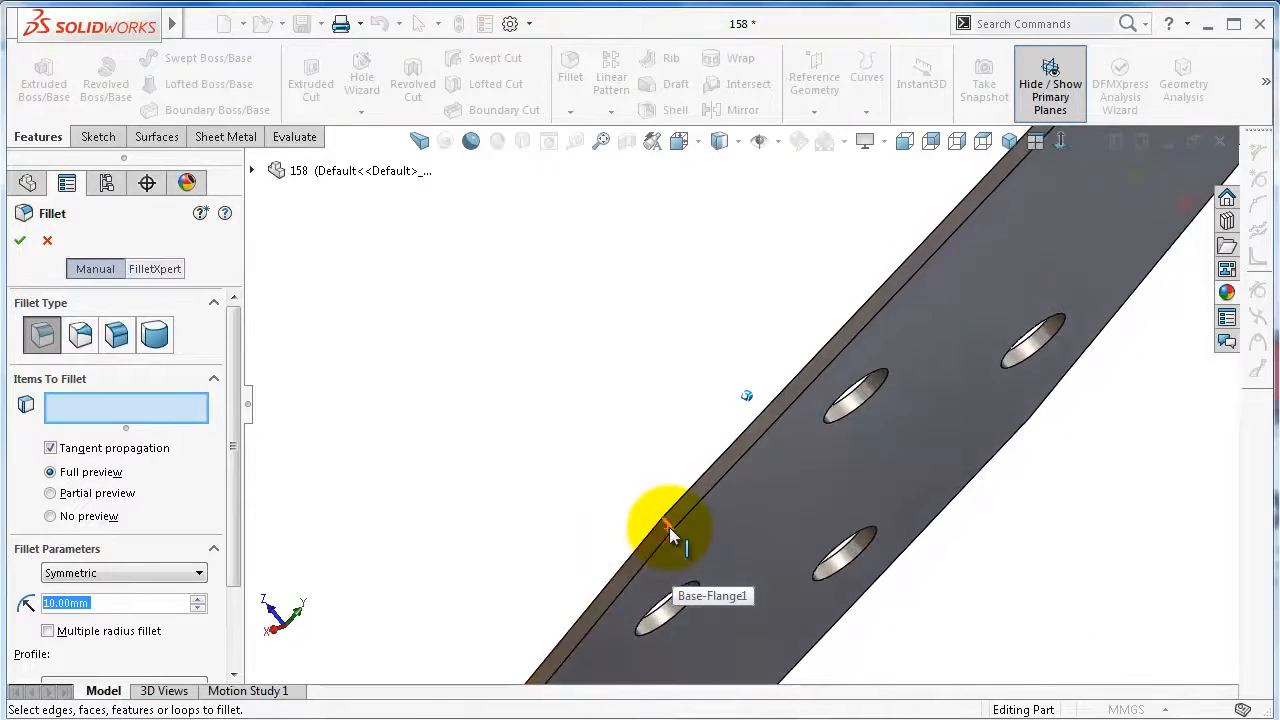
pyautogui.click(669, 527)
pyautogui.moveTo(922, 577); pyautogui.dragTo(895, 427, button='middle')
pyautogui.scroll(4, 893, 415)
pyautogui.moveTo(887, 365); pyautogui.dragTo(947, 279, button='middle')
pyautogui.scroll(-4, 948, 280)
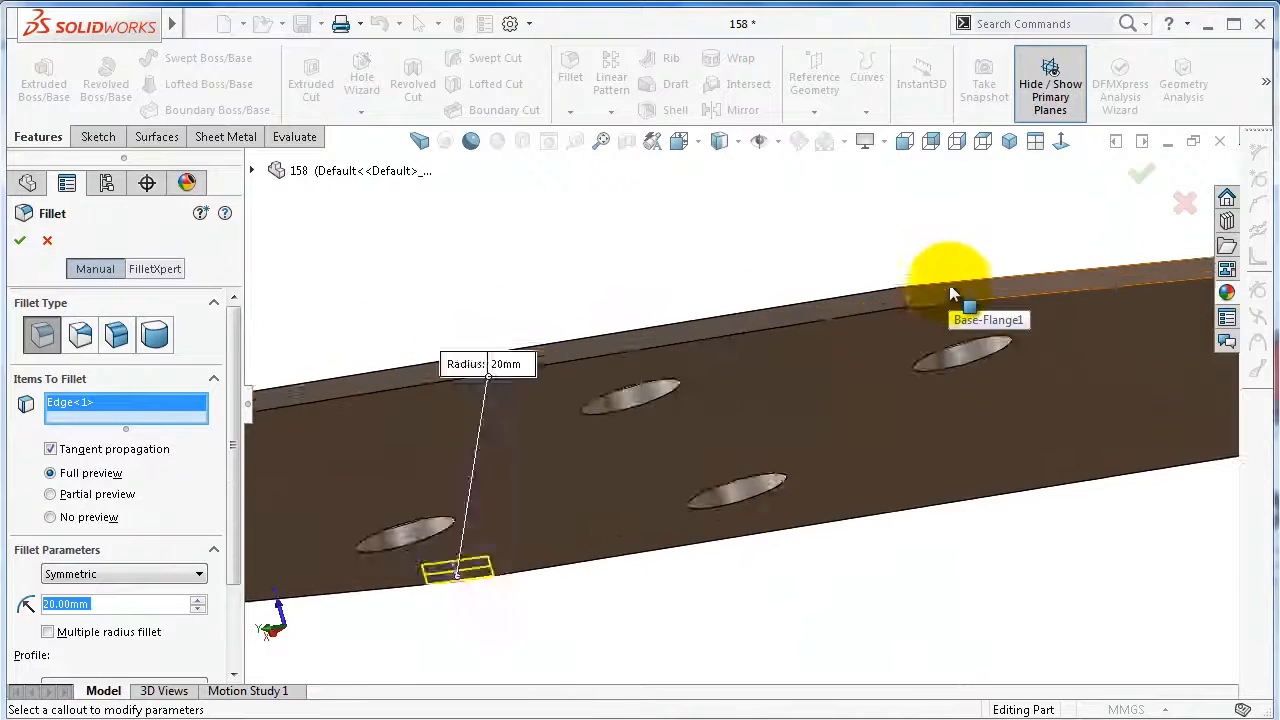
pyautogui.scroll(-3, 940, 298)
pyautogui.click(884, 258)
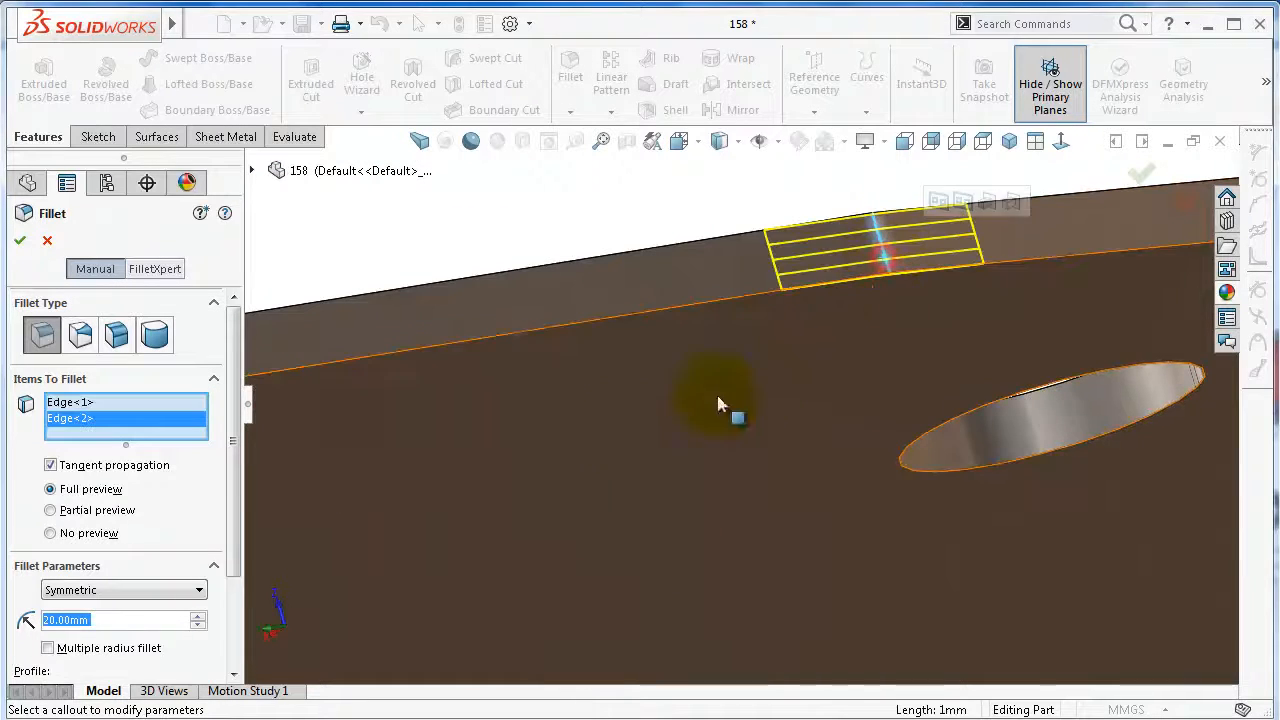
pyautogui.click(199, 615)
pyautogui.click(199, 615)
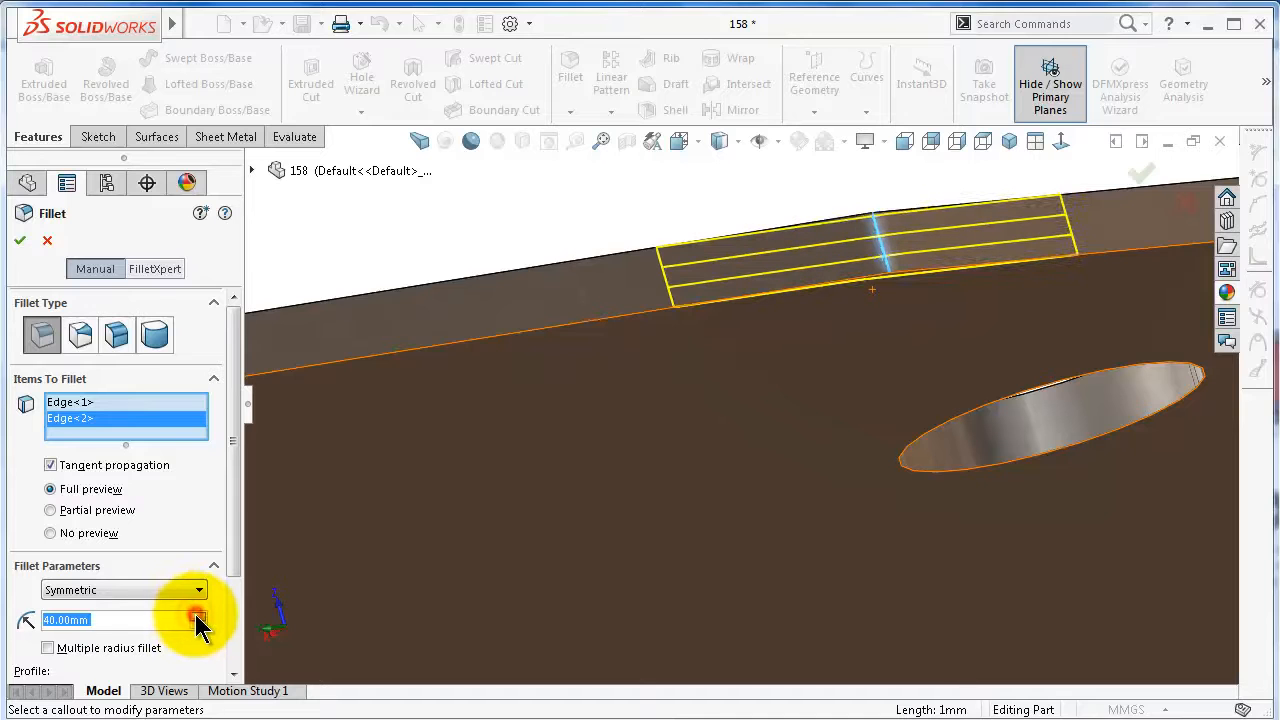
pyautogui.click(199, 615)
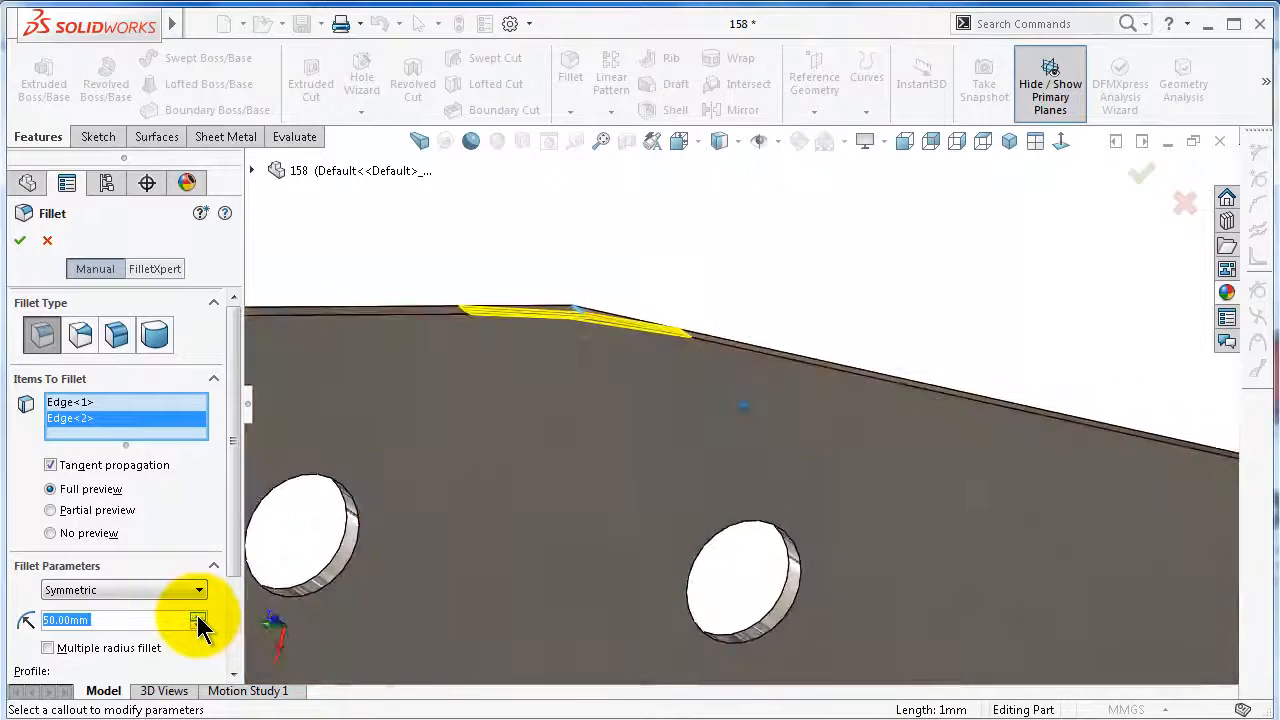
pyautogui.click(20, 240)
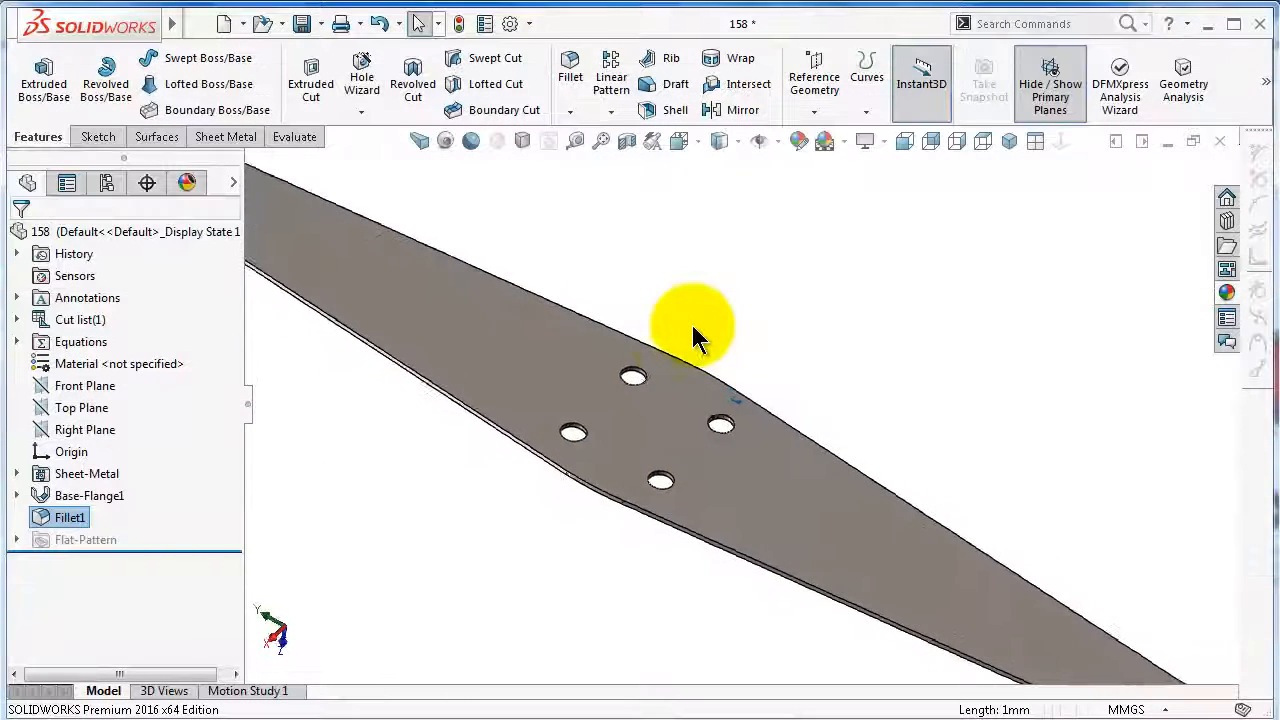
# Start a Sketched Bend on the plate's flat face and sketch a horizontal bend line through the origin across its full width
pyautogui.scroll(5, 692, 333)
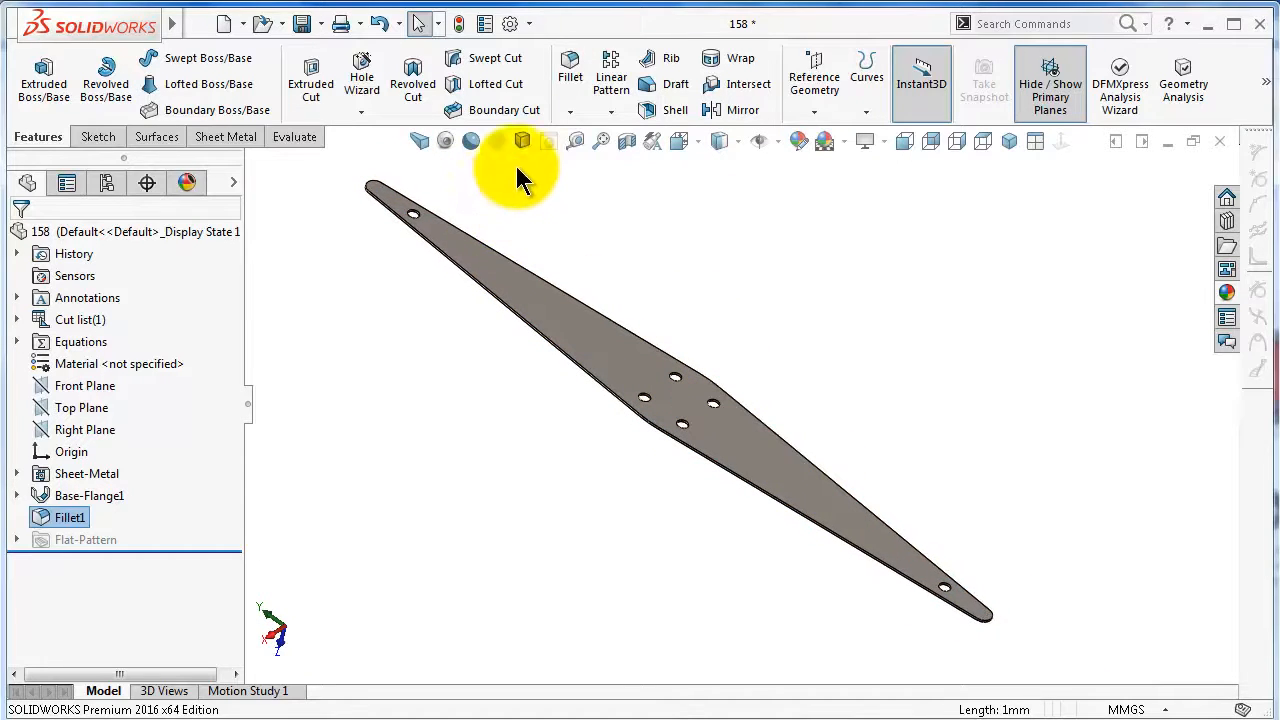
pyautogui.click(226, 137)
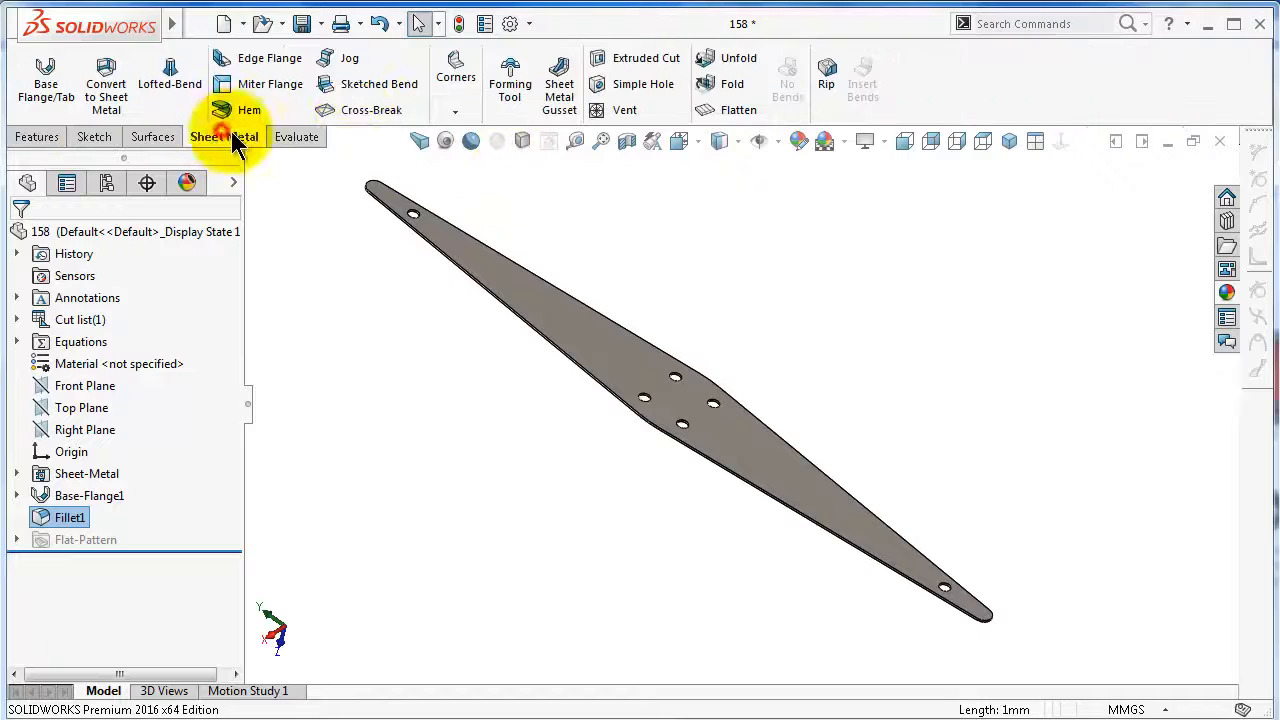
pyautogui.click(389, 91)
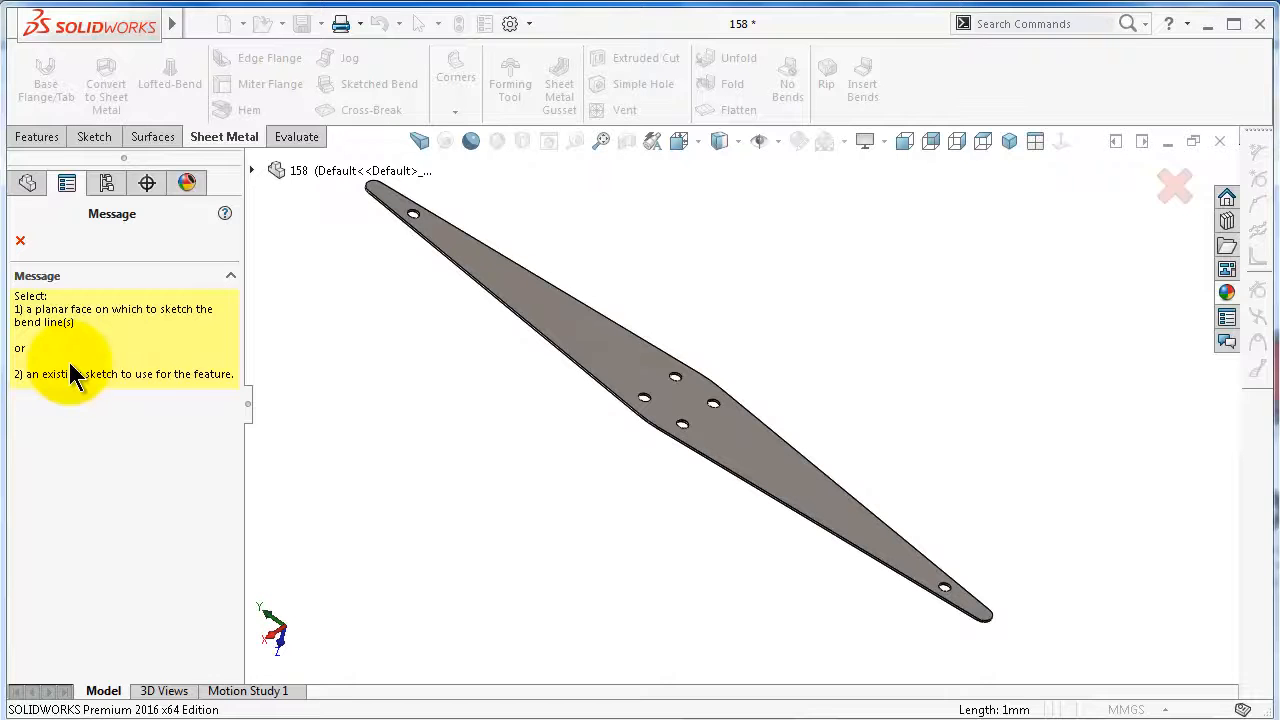
pyautogui.click(634, 380)
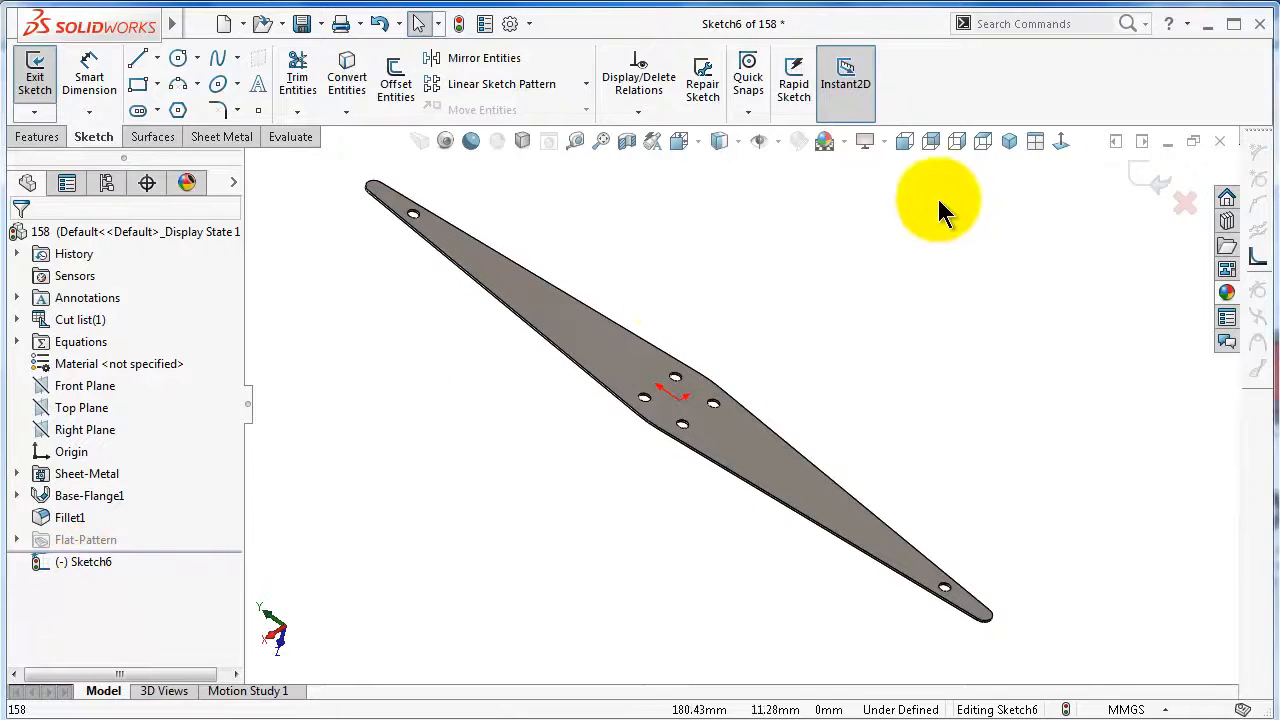
pyautogui.click(1062, 143)
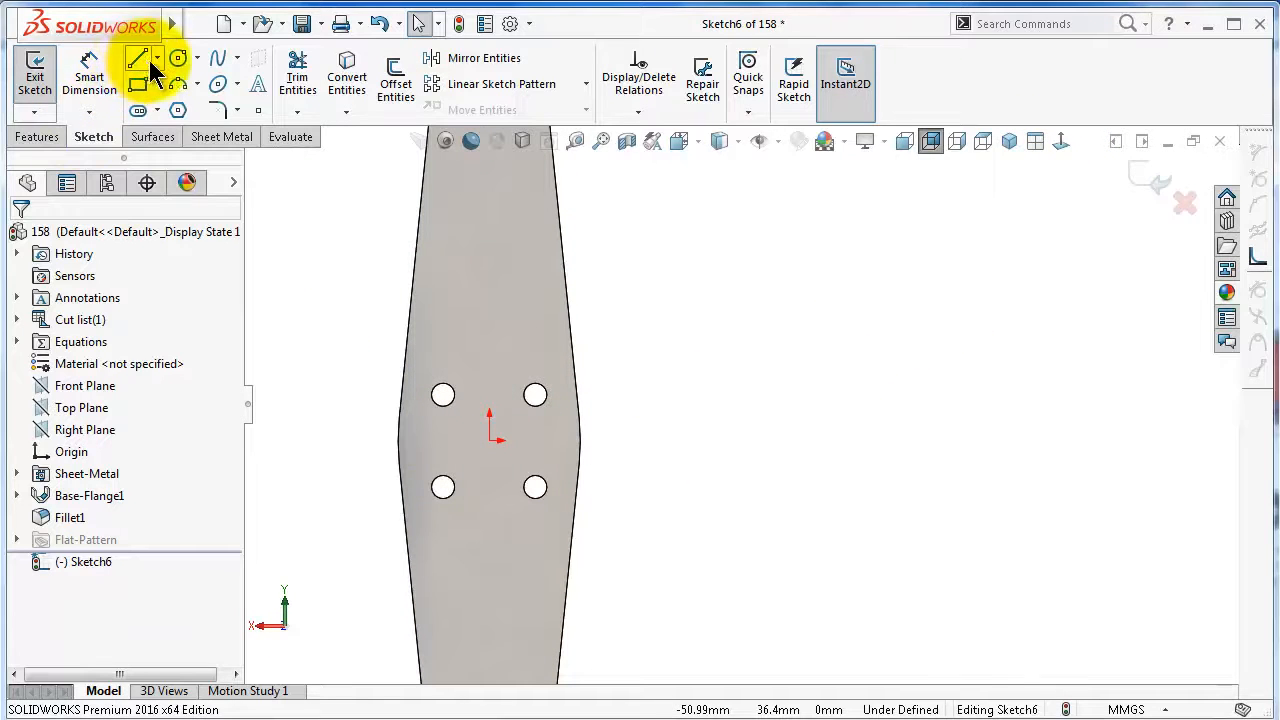
pyautogui.click(157, 60)
pyautogui.click(166, 85)
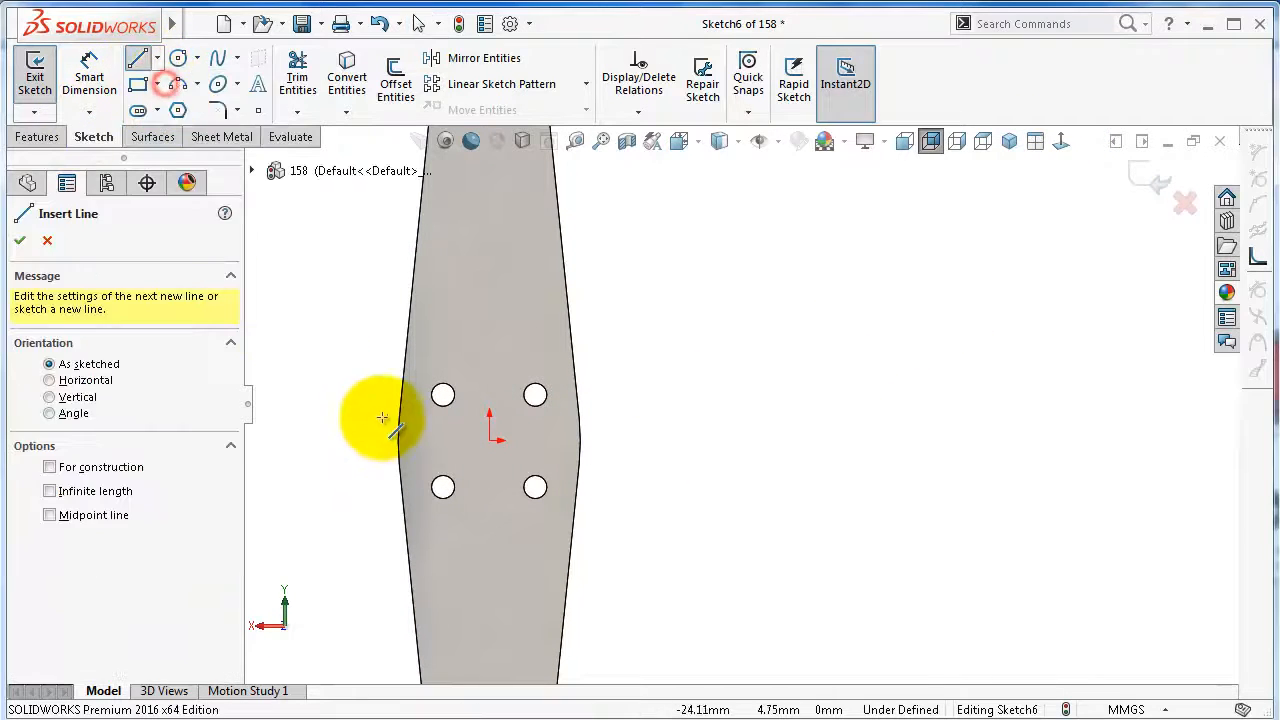
pyautogui.moveTo(398, 440); pyautogui.dragTo(581, 441)
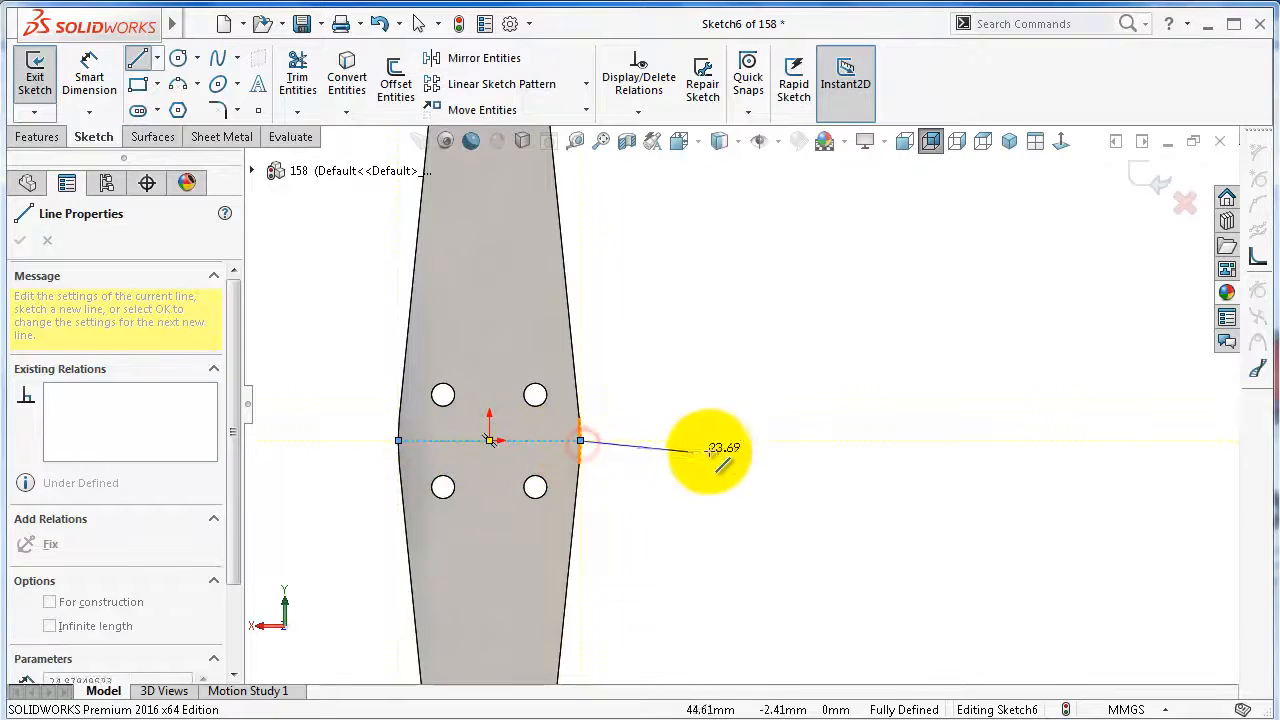
pyautogui.press('Escape')
pyautogui.scroll(3, 709, 438)
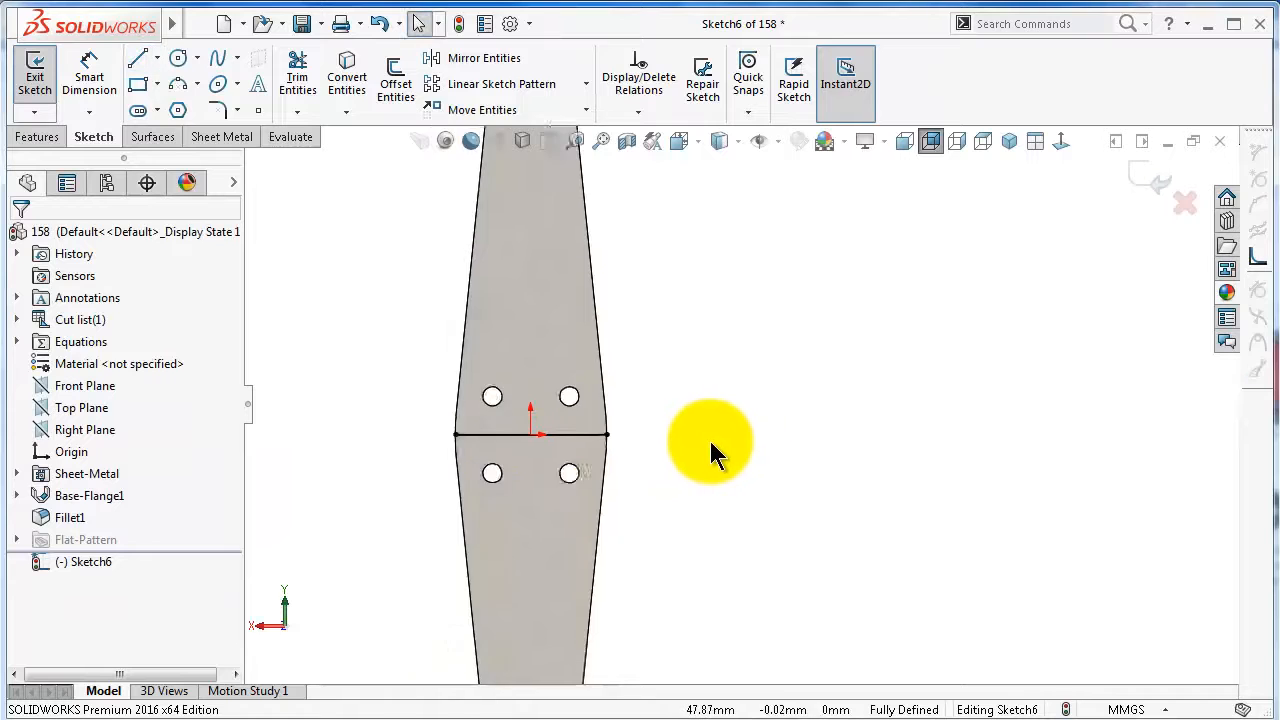
# Finish the bend line sketch and set the plate's lower half as the fixed face of the sketched bend
pyautogui.moveTo(707, 438); pyautogui.dragTo(942, 311, button='middle')
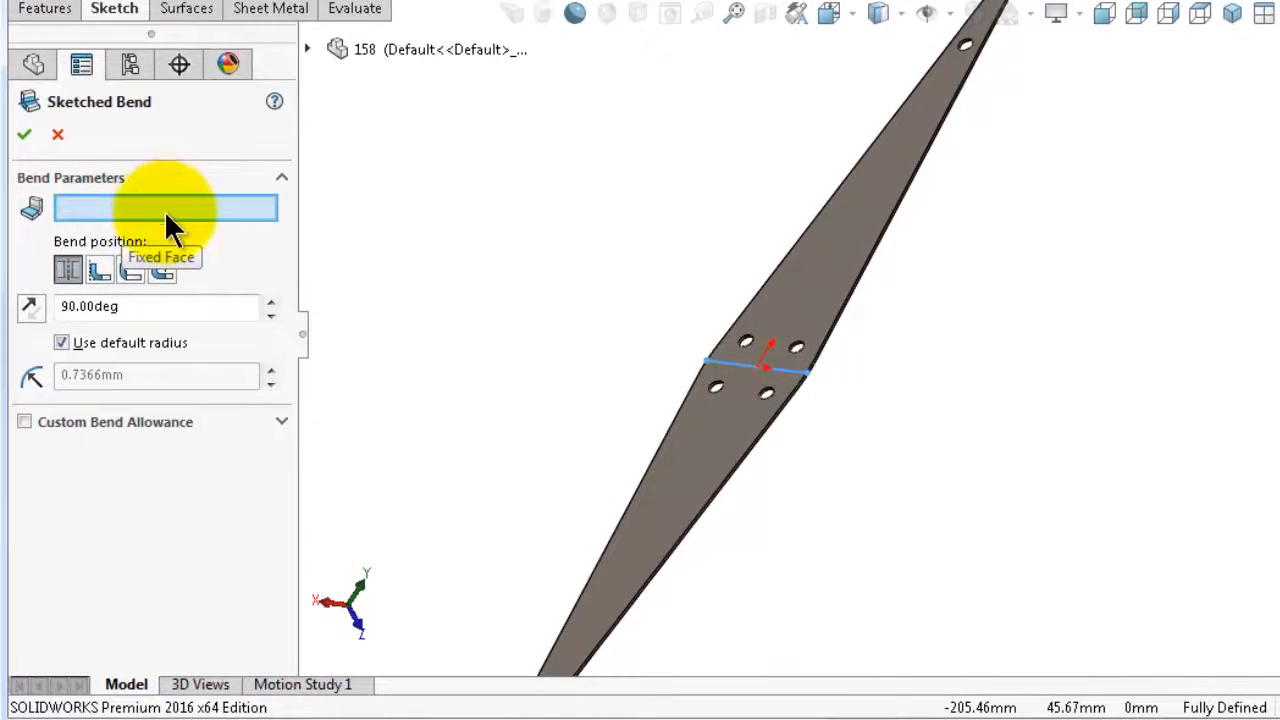
pyautogui.click(709, 447)
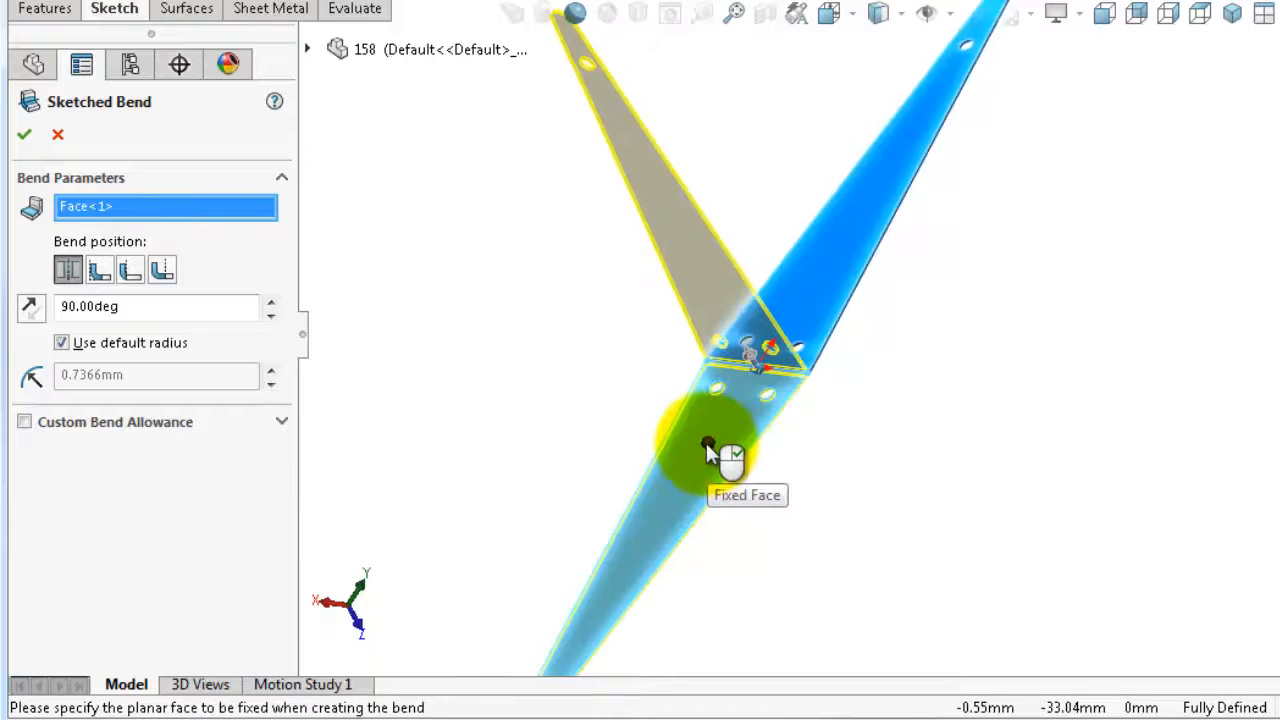
pyautogui.press('Left')
pyautogui.press('Left')
pyautogui.press('Left')
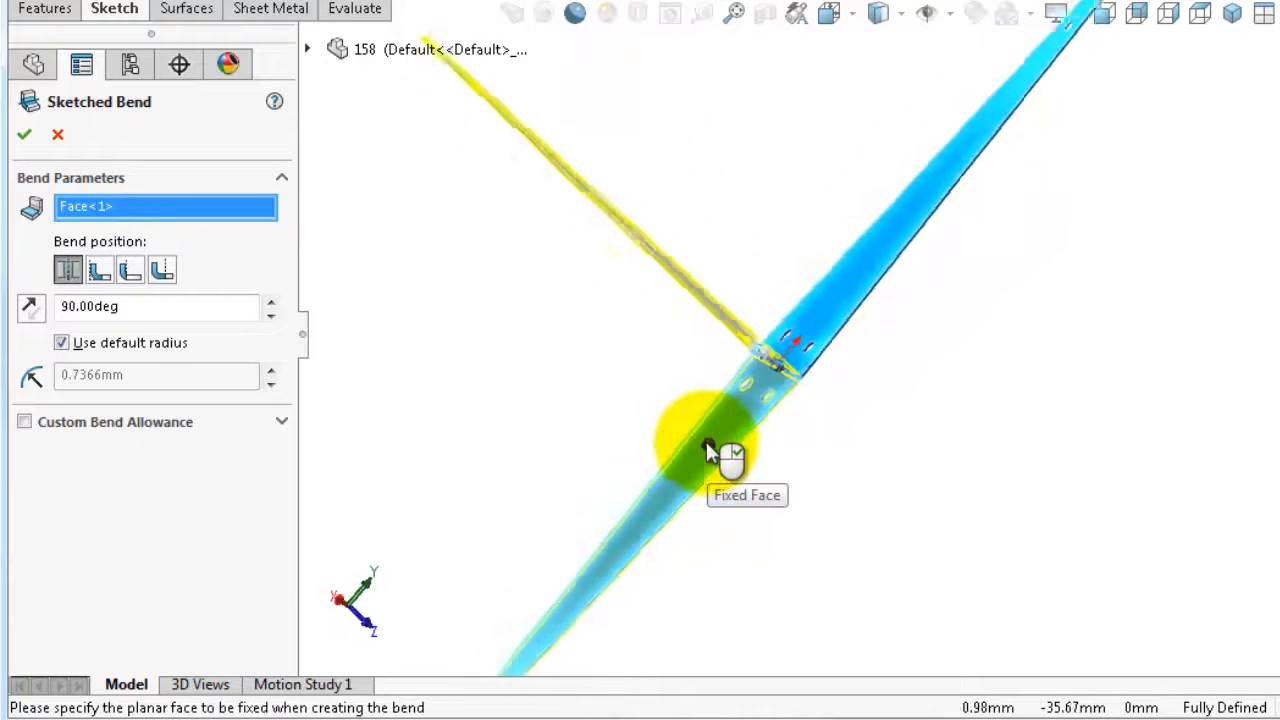
pyautogui.press('Left')
pyautogui.press('Left')
pyautogui.press('Left')
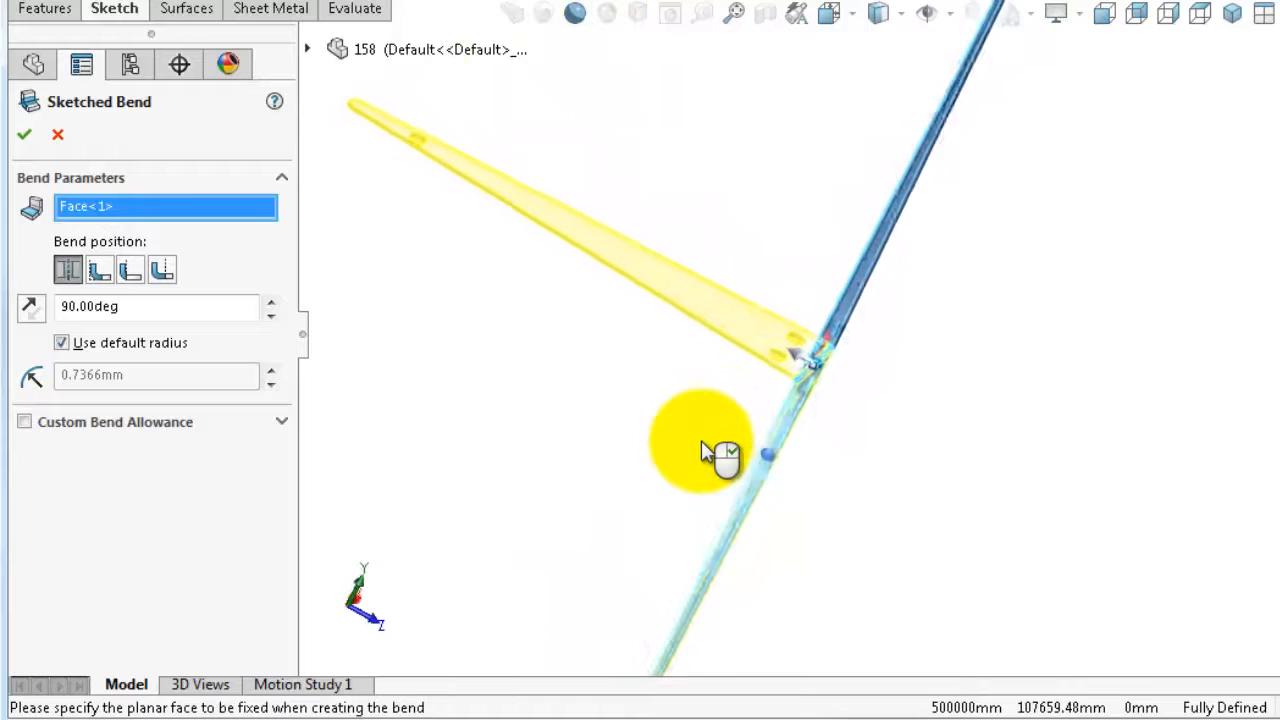
pyautogui.press('Left')
pyautogui.press('Left')
pyautogui.press('Left')
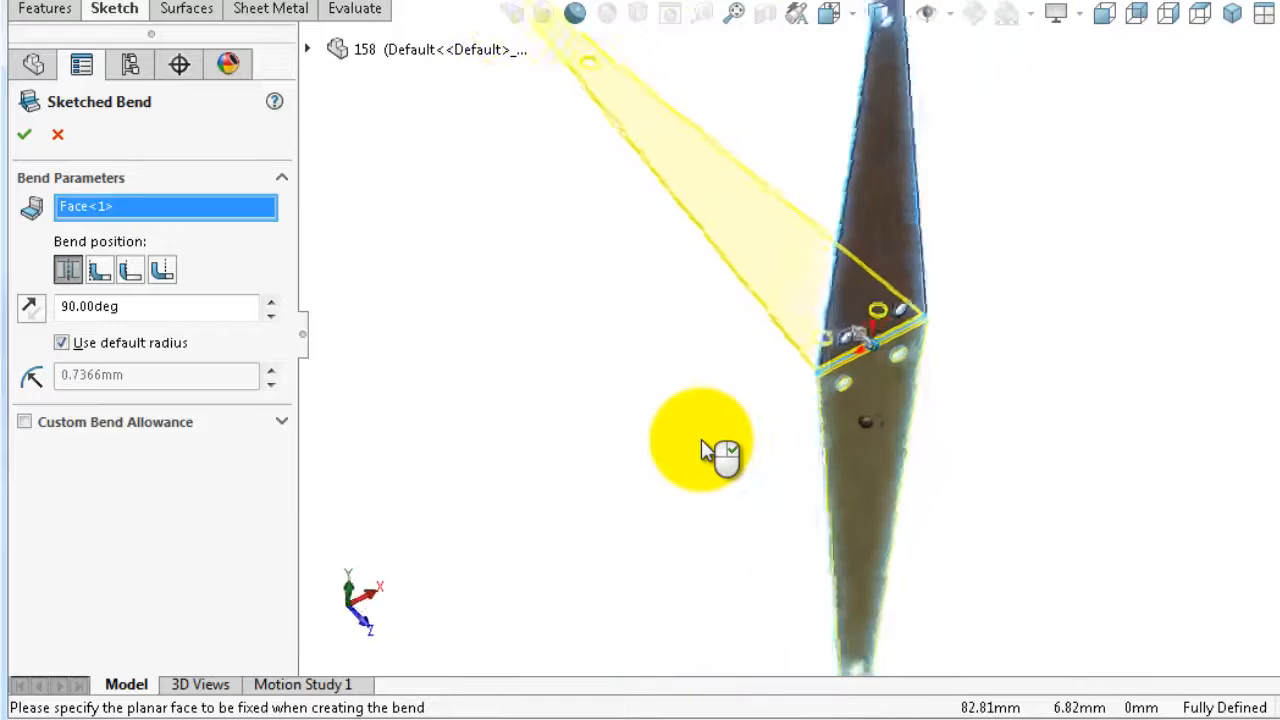
pyautogui.press('Left')
pyautogui.press('Left')
pyautogui.press('Left')
pyautogui.press('Down')
pyautogui.press('Down')
pyautogui.press('Down')
pyautogui.press('Down')
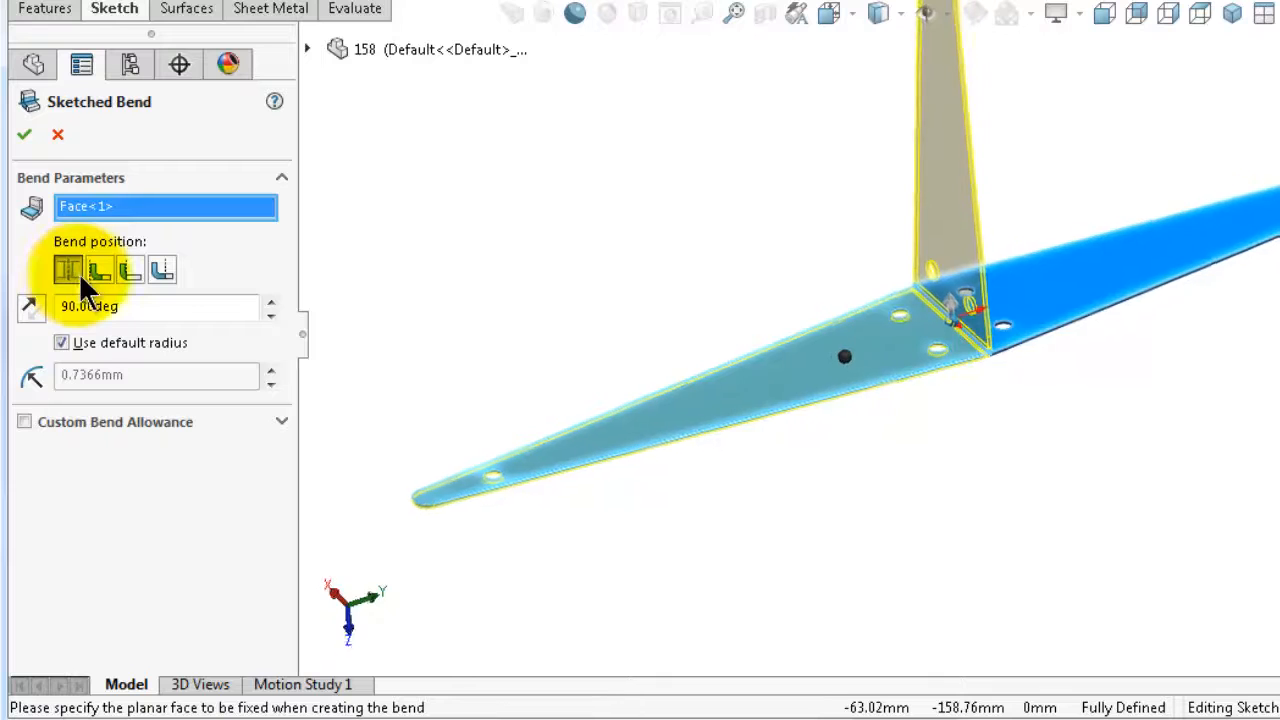
# Compare the Material Inside, Material Outside and Bend Outside positions for the sketched bend and return to Bend Centerline
pyautogui.press('Left')
pyautogui.press('Left')
pyautogui.press('Left')
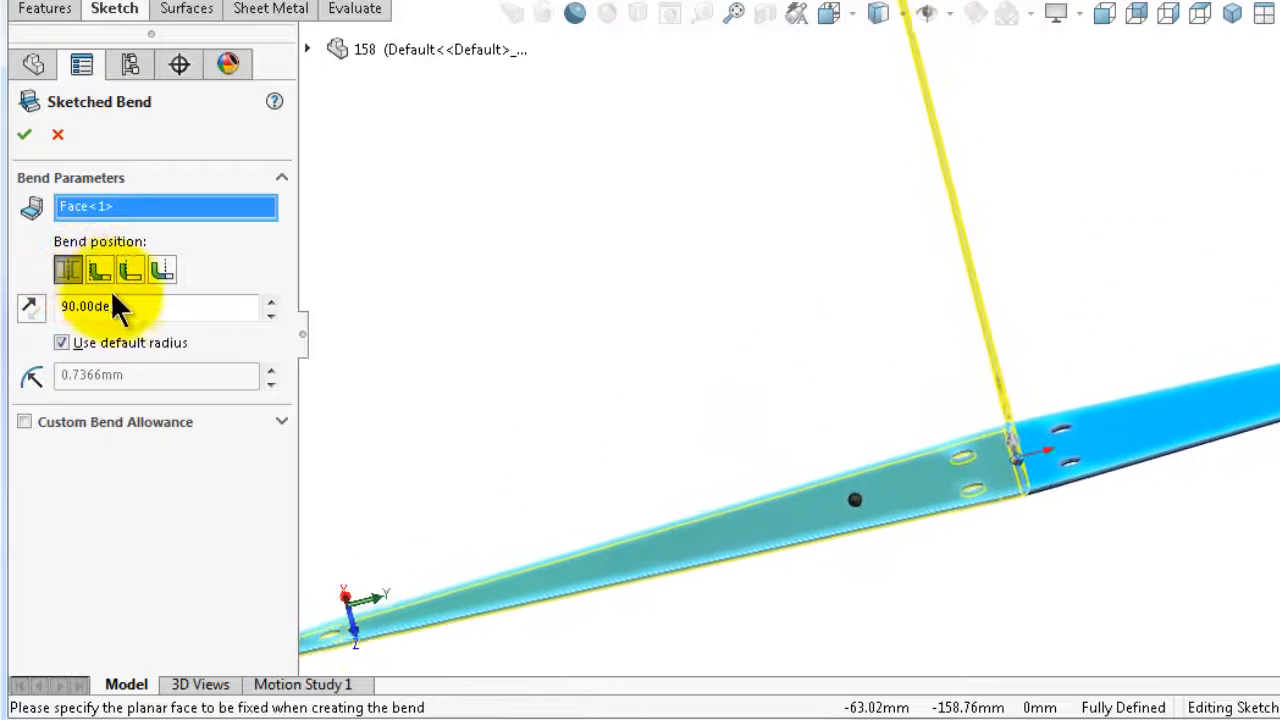
pyautogui.click(99, 271)
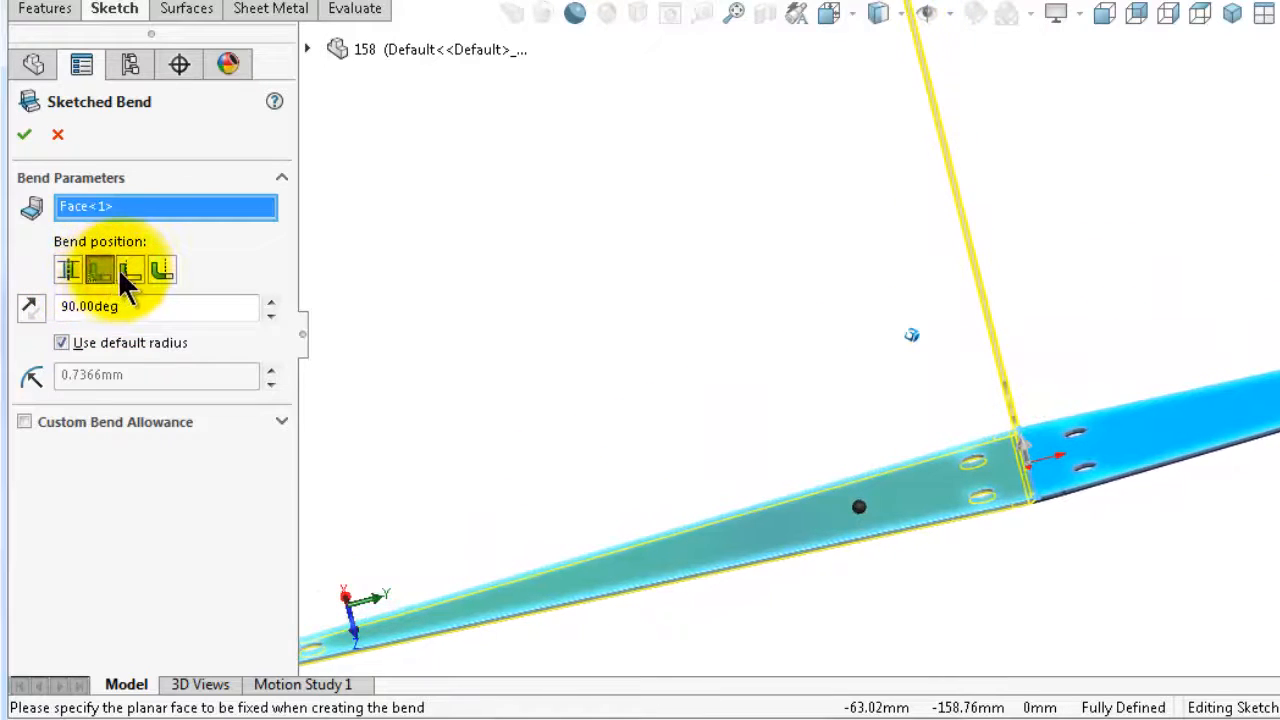
pyautogui.click(130, 270)
pyautogui.click(162, 271)
pyautogui.click(68, 270)
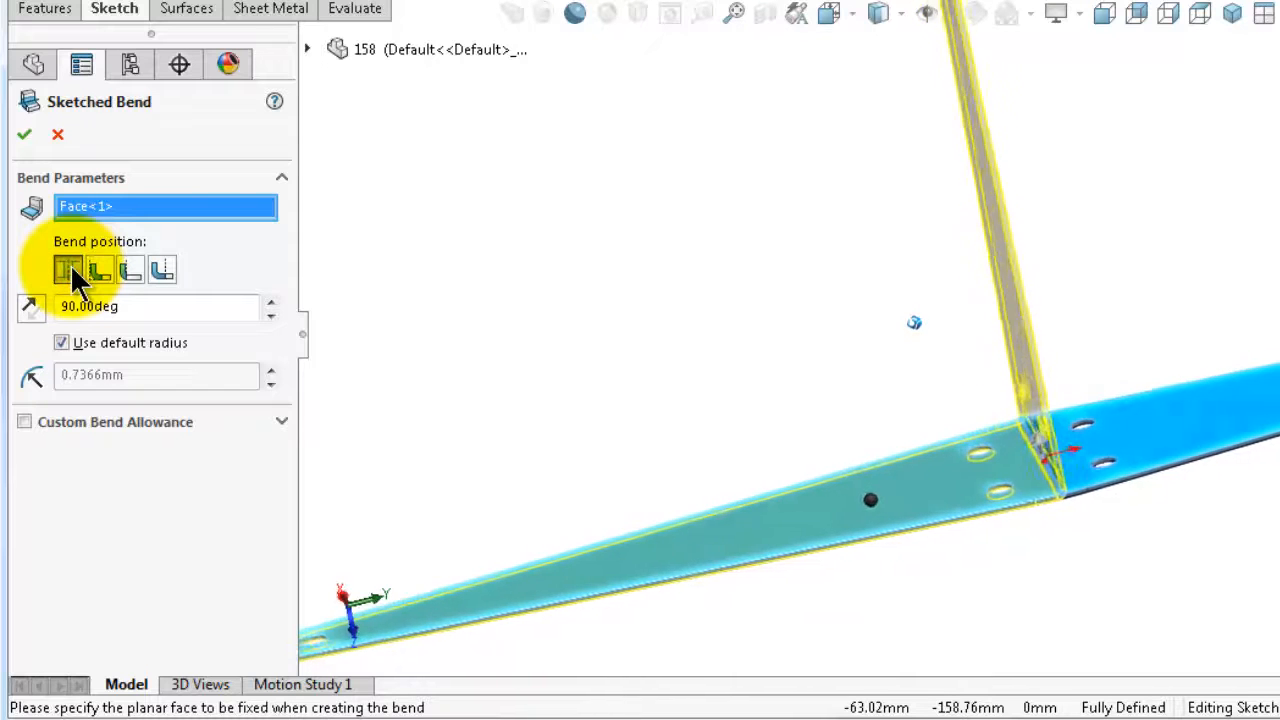
# Set the angle of the sketched bend to 89 degrees
pyautogui.click(270, 301)
pyautogui.click(270, 301)
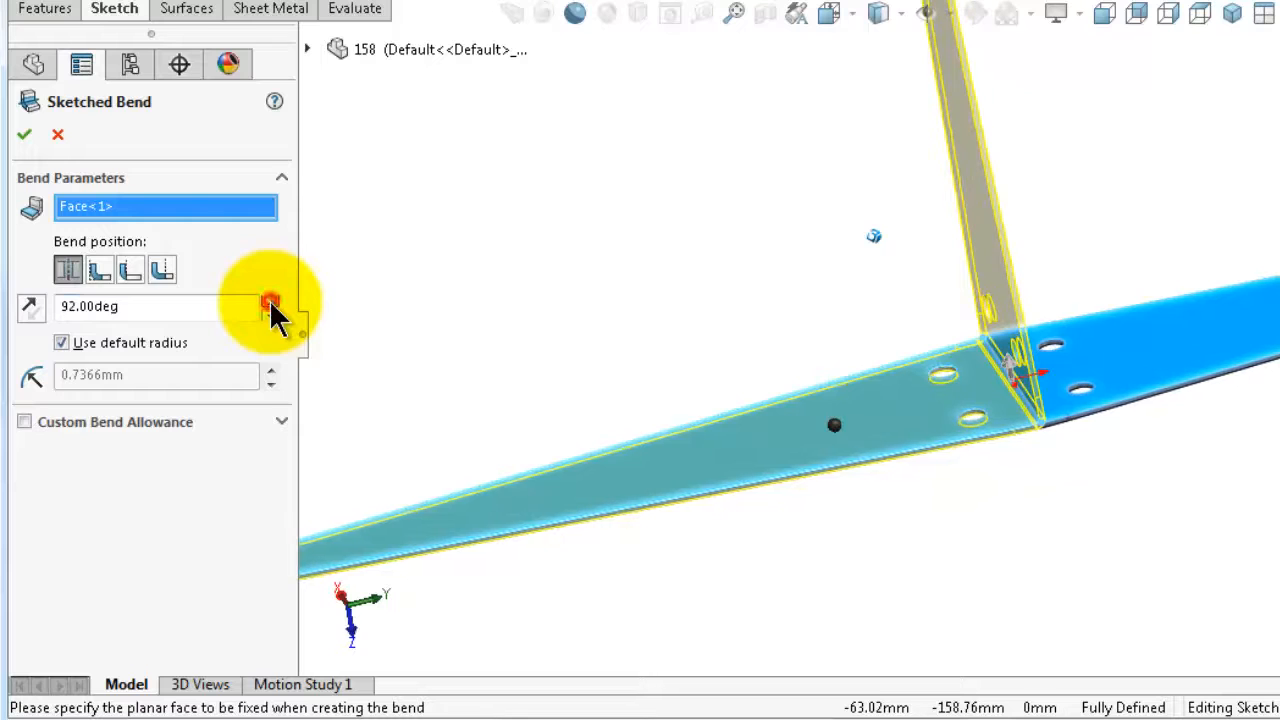
pyautogui.click(270, 301)
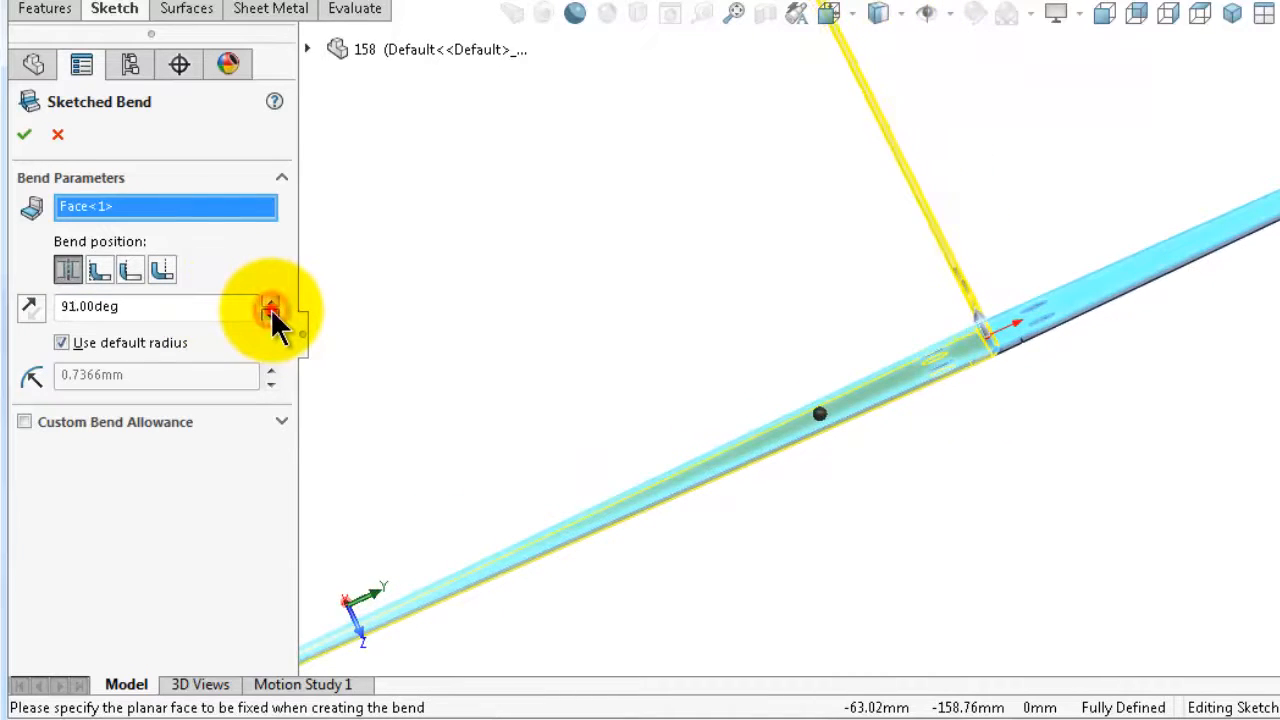
pyautogui.click(270, 316)
pyautogui.moveTo(200, 314); pyautogui.dragTo(63, 313)
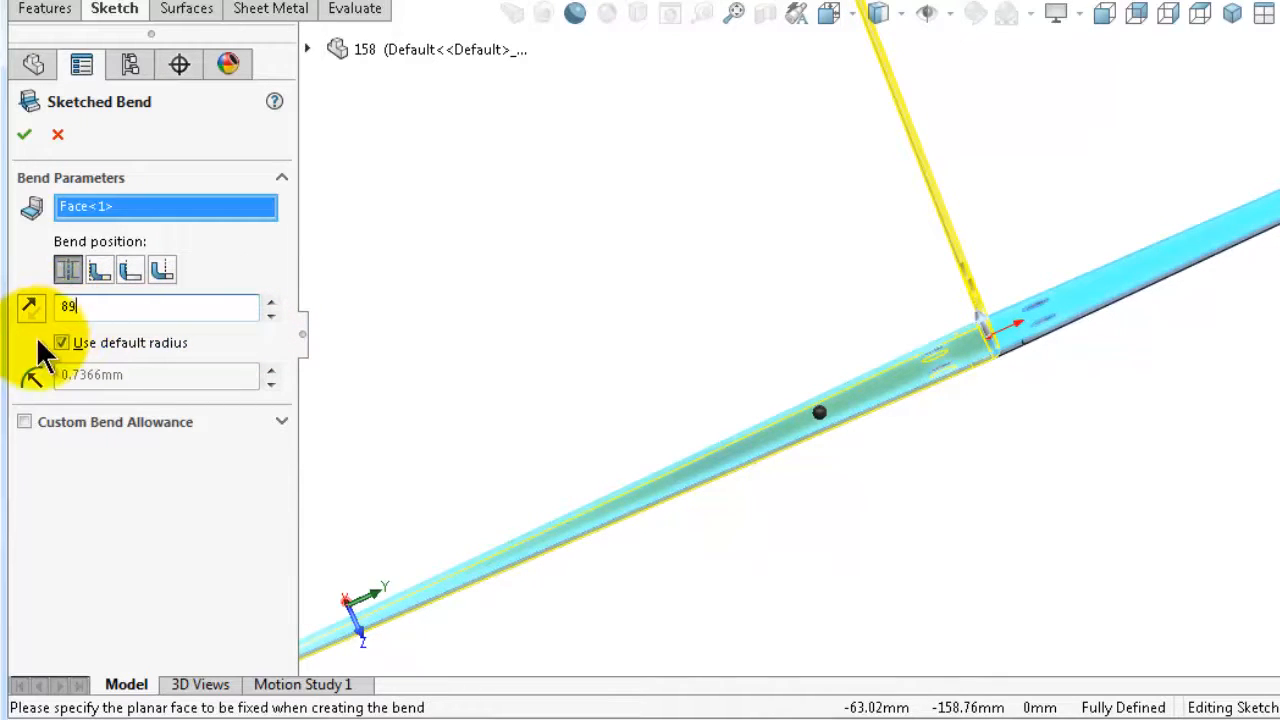
# Override the default radius with a 10 mm bend radius and create the sketched bend
pyautogui.moveTo(715, 398); pyautogui.dragTo(765, 378, button='middle')
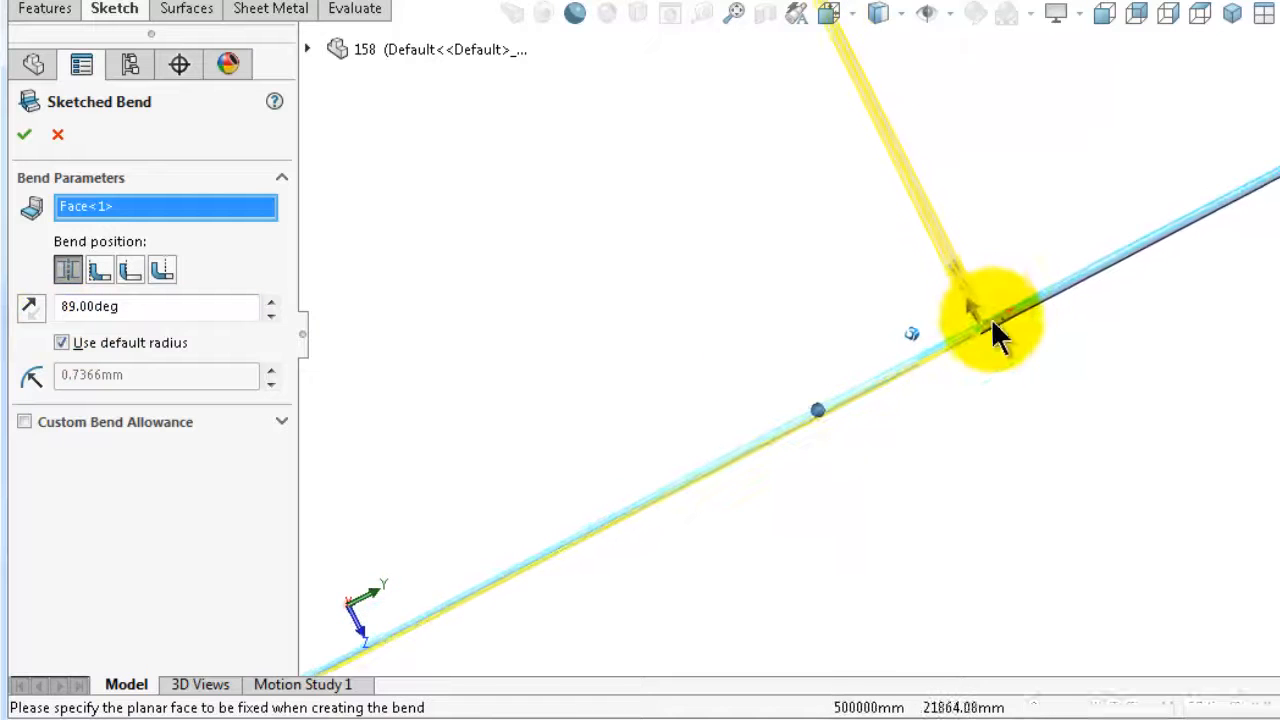
pyautogui.scroll(-3, 990, 320)
pyautogui.moveTo(988, 319); pyautogui.dragTo(902, 290, button='middle')
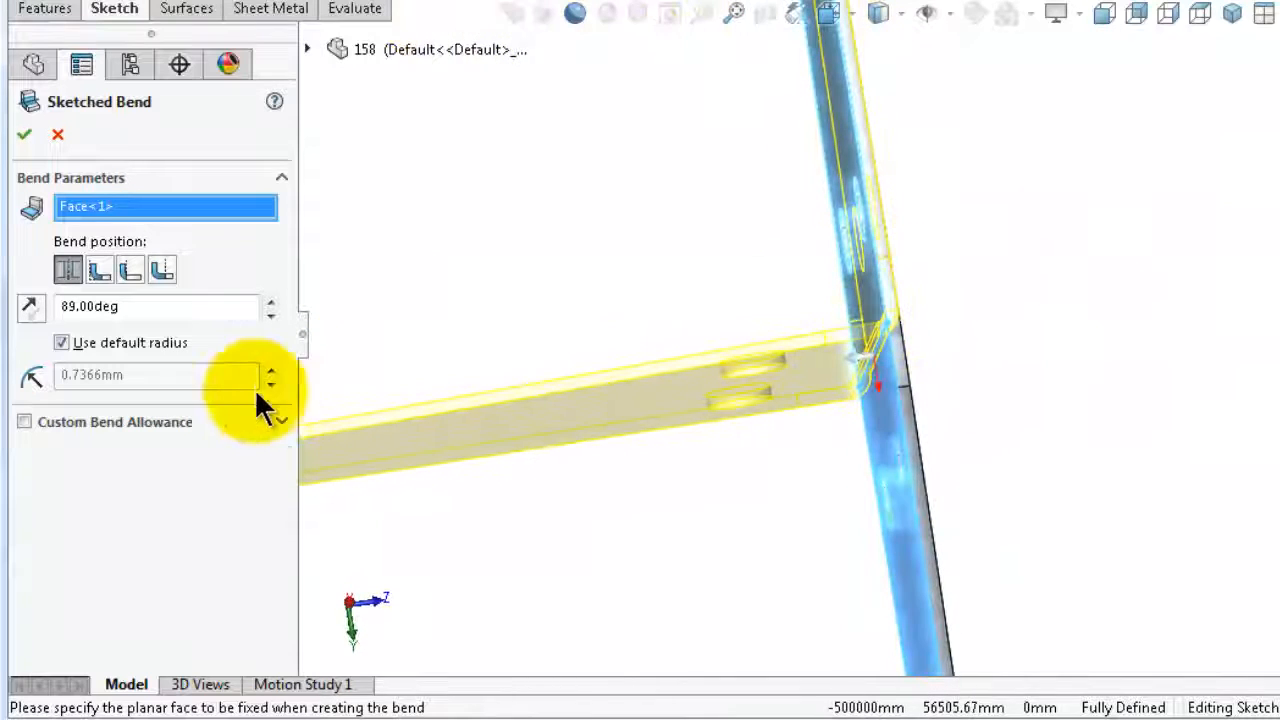
pyautogui.click(62, 342)
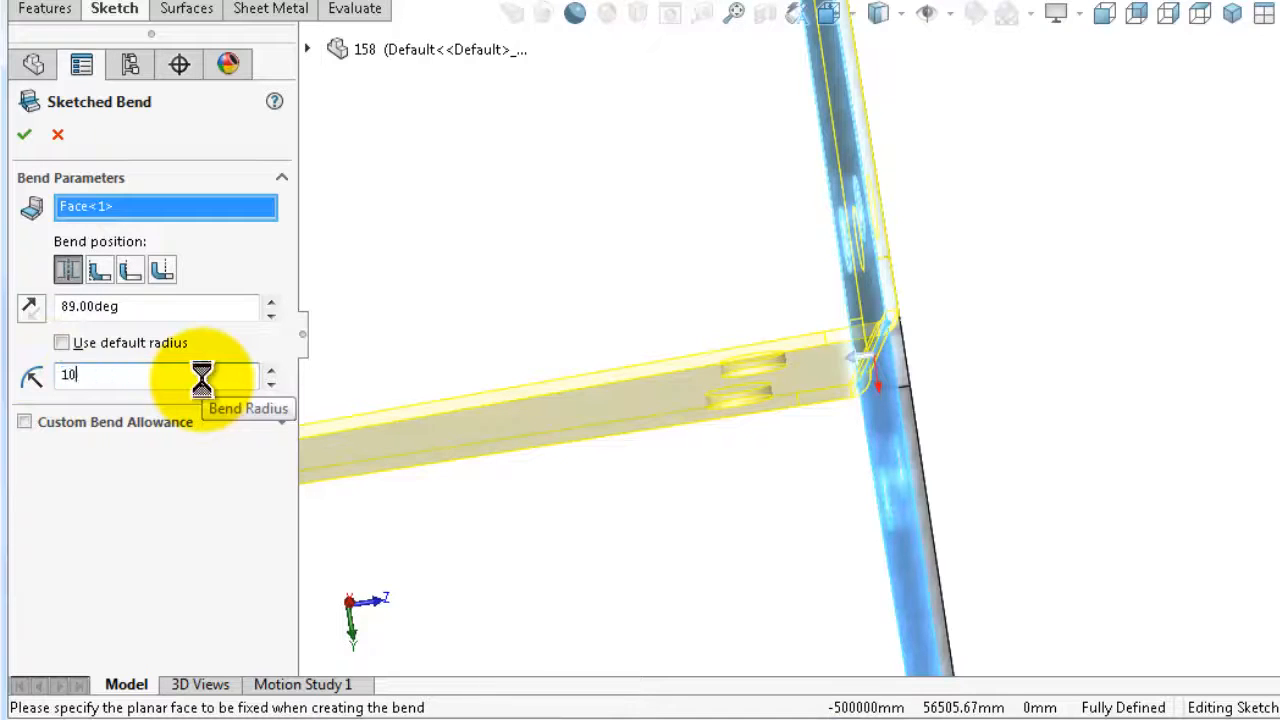
pyautogui.press('Return')
pyautogui.moveTo(474, 369); pyautogui.dragTo(512, 375, button='middle')
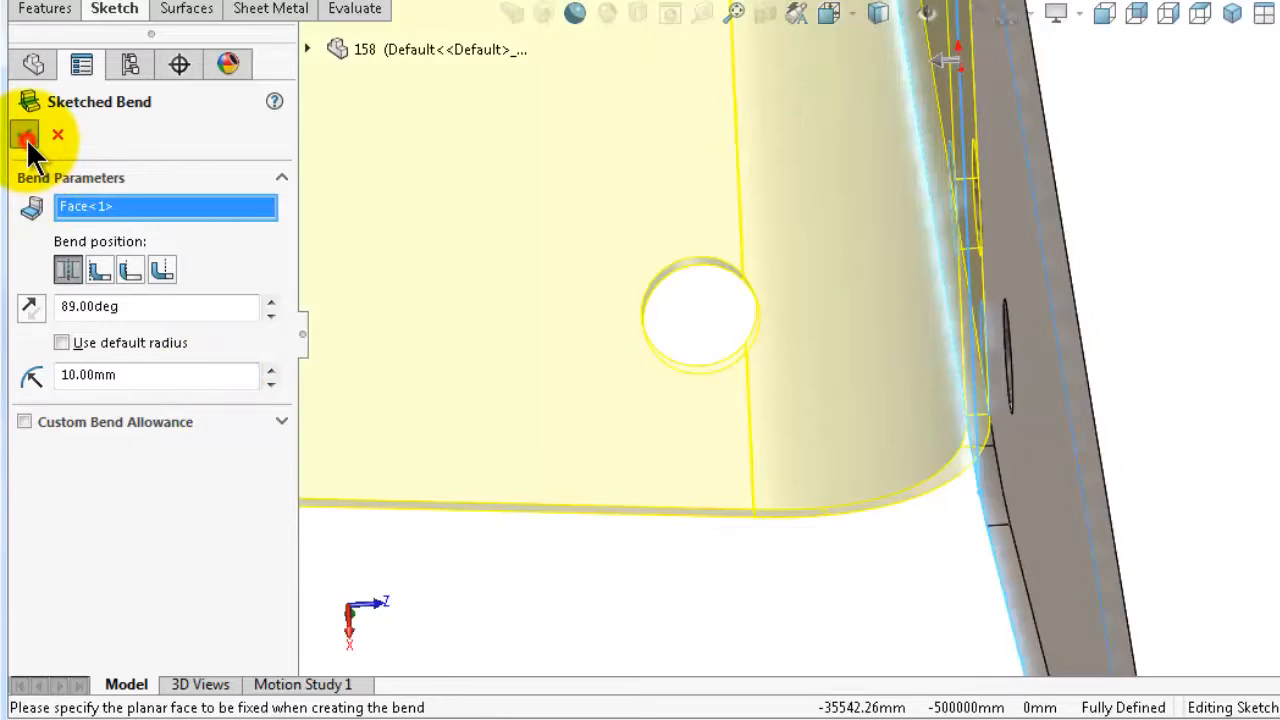
pyautogui.click(26, 136)
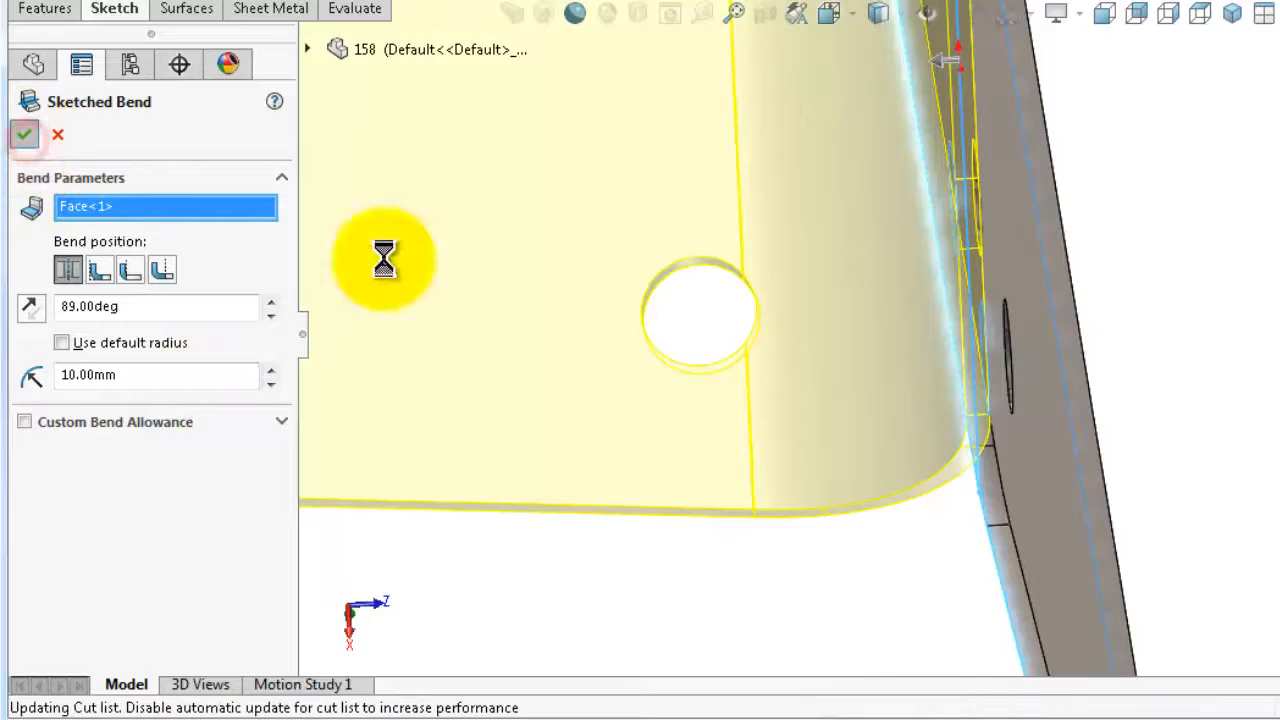
# Edit the base flange's sketch to set the lower-left middle hole's vertical distance from the horizontal centerline to 12 mm, and exit the sketch
pyautogui.moveTo(906, 368); pyautogui.dragTo(902, 371, button='middle')
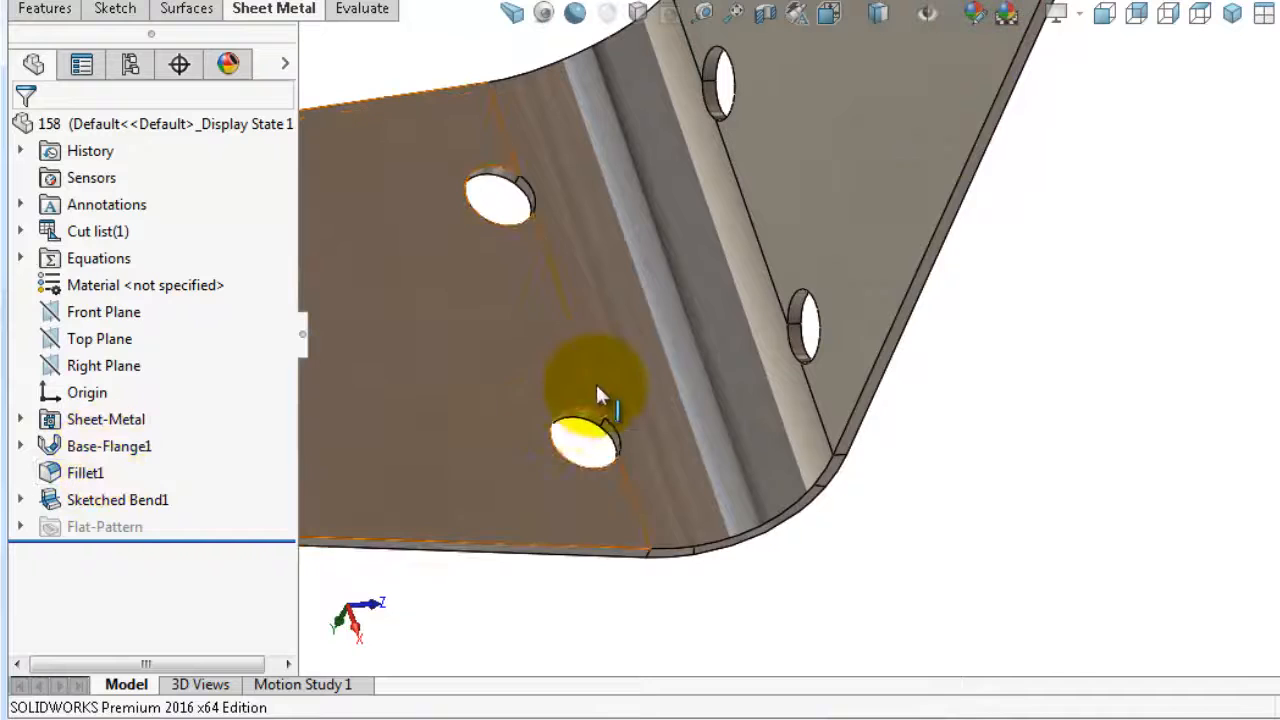
pyautogui.moveTo(595, 382); pyautogui.dragTo(595, 379, button='middle')
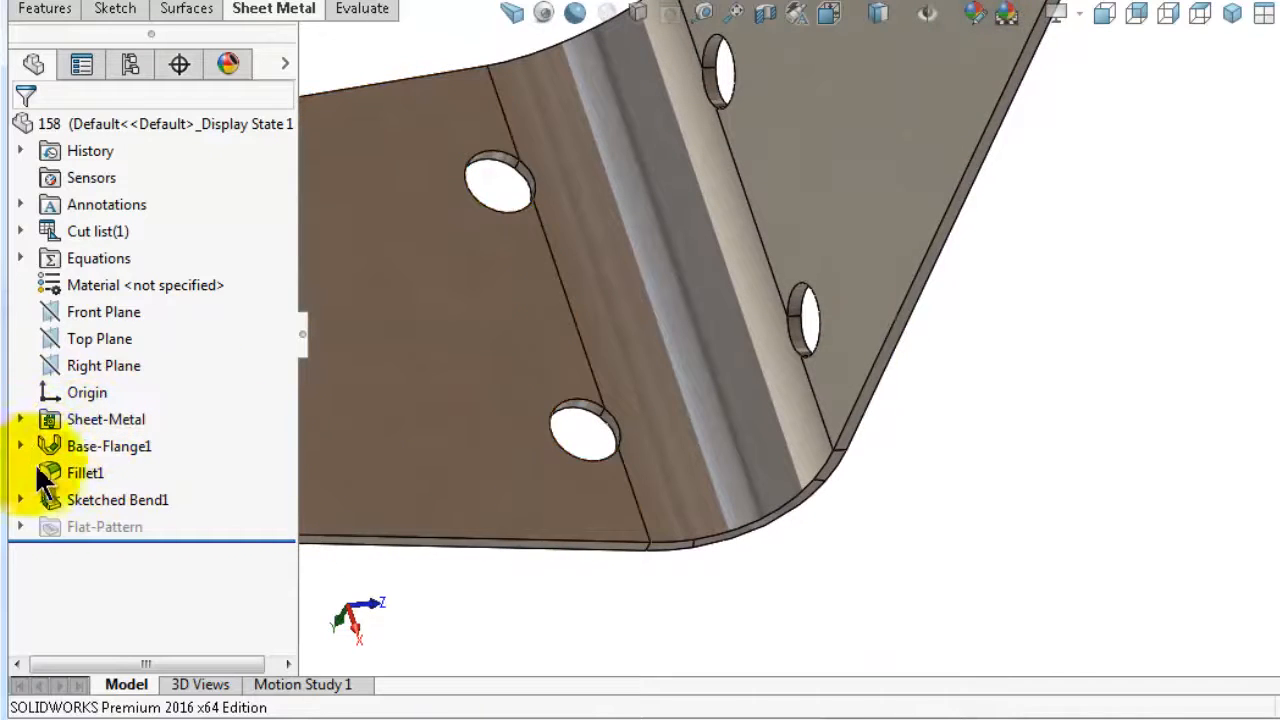
pyautogui.click(20, 445)
pyautogui.click(115, 474)
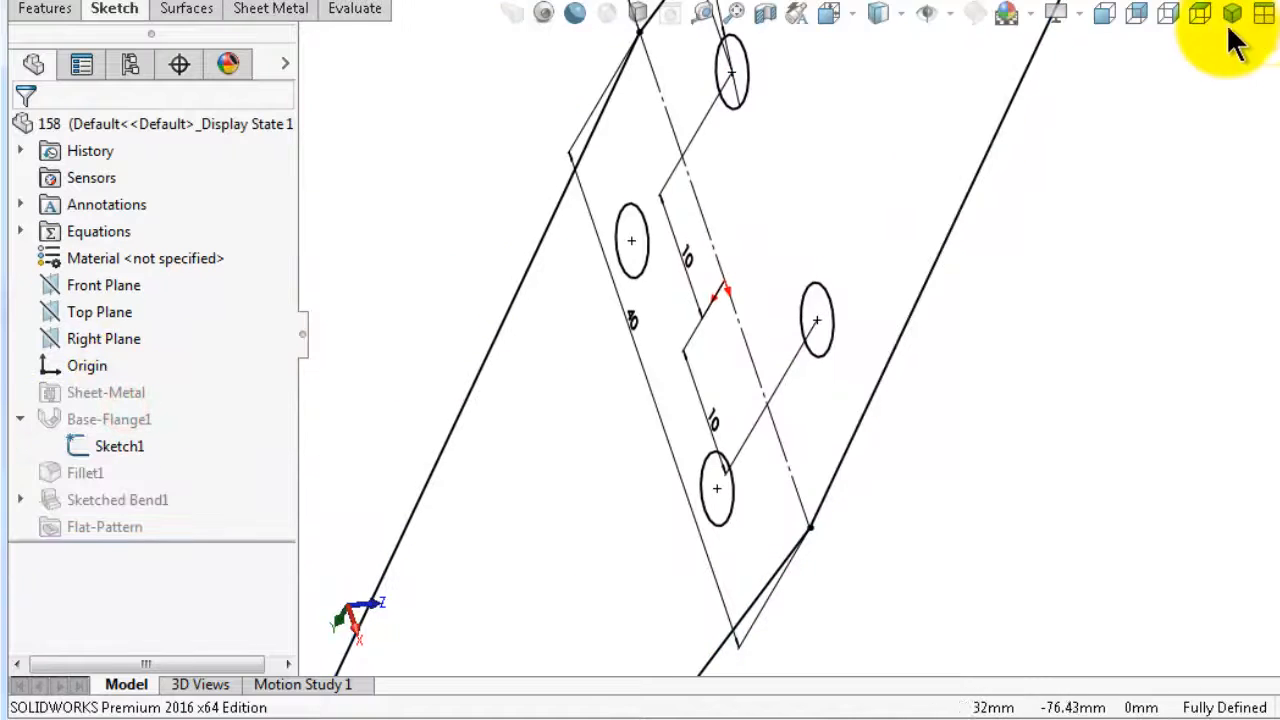
pyautogui.click(1262, 12)
pyautogui.scroll(-6, 714, 300)
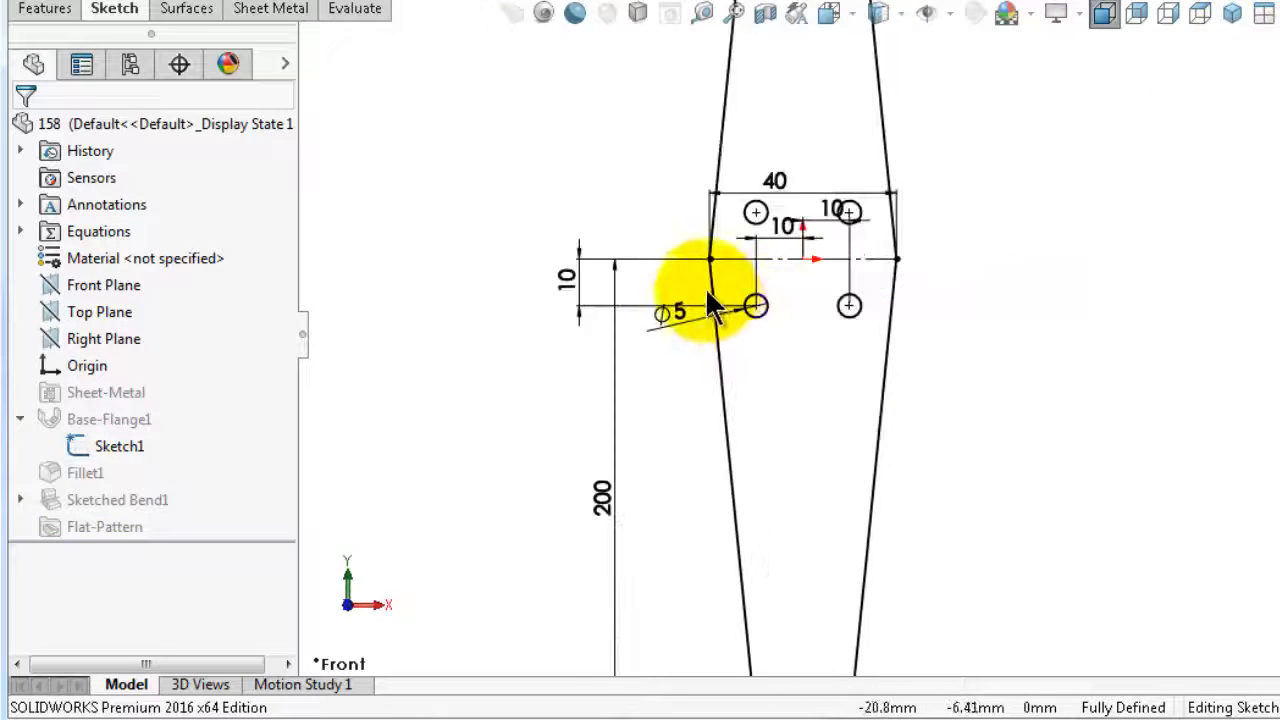
pyautogui.click(516, 285)
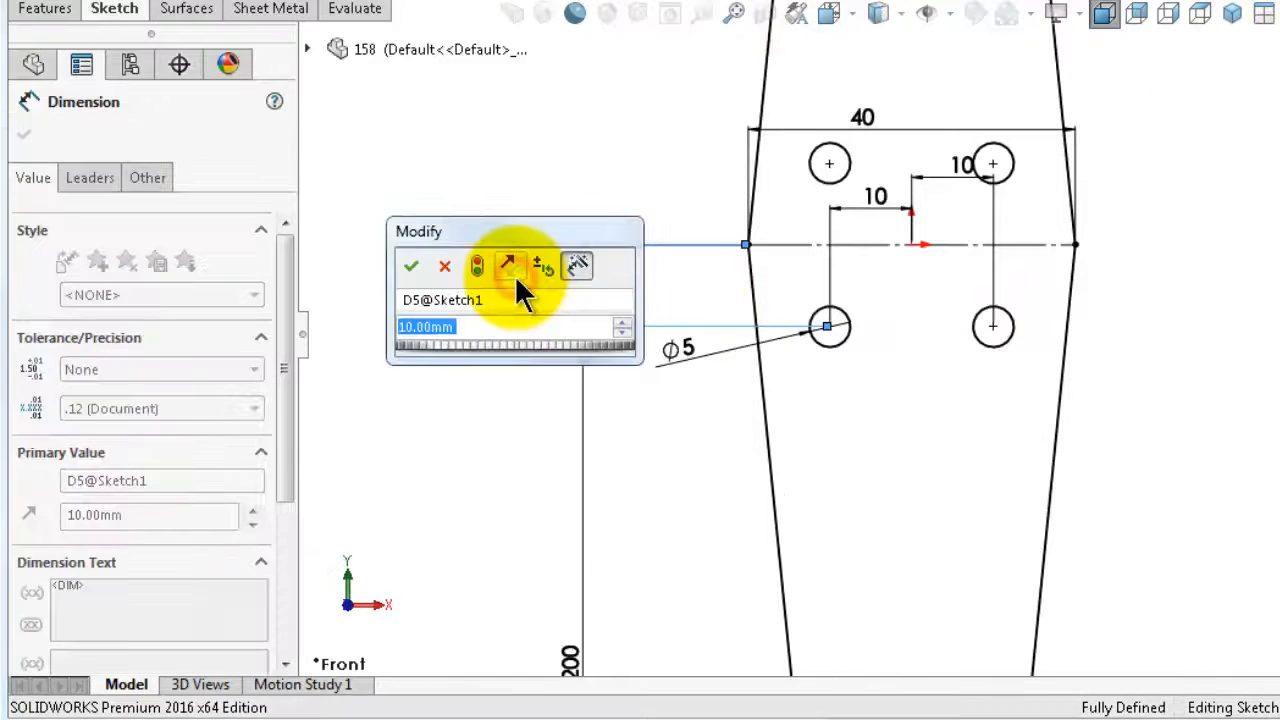
pyautogui.write('12')
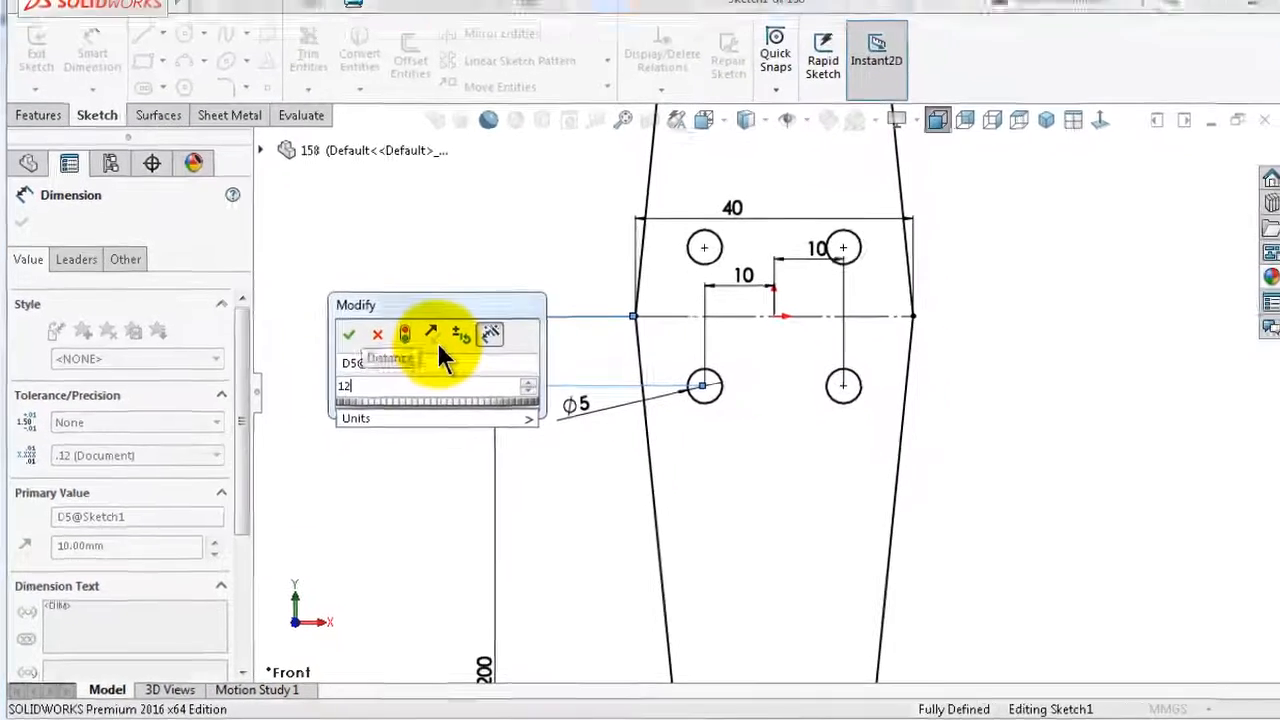
pyautogui.press('Return')
pyautogui.click(1150, 180)
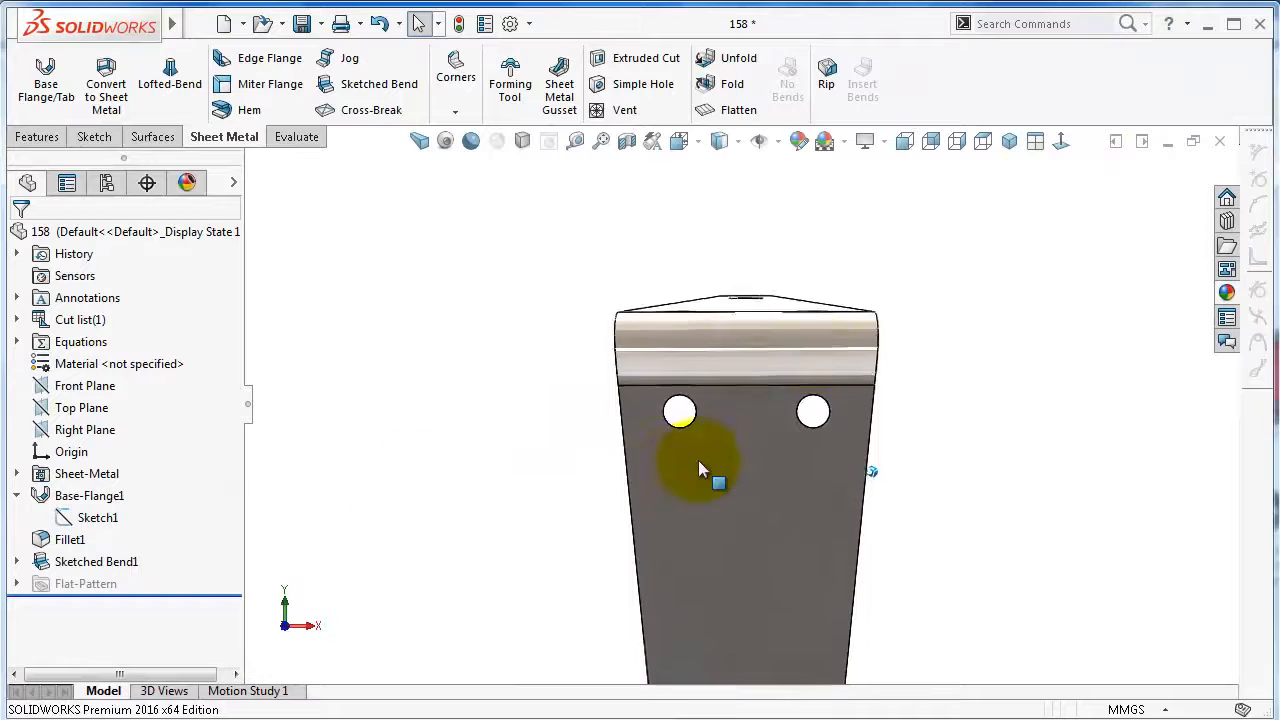
# Flatten the bent hanger, inspect its flat pattern face-on and return the part to its folded state
pyautogui.moveTo(700, 468); pyautogui.dragTo(700, 469, button='middle')
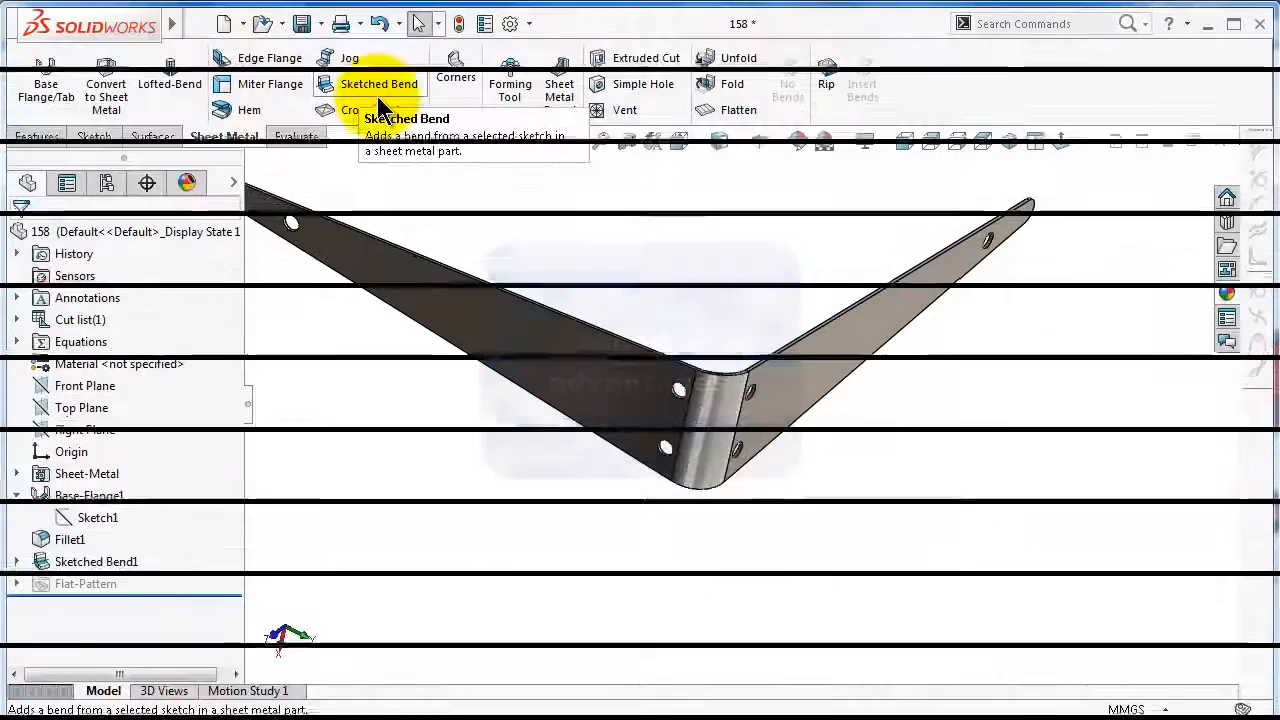
pyautogui.moveTo(603, 264); pyautogui.dragTo(645, 315, button='middle')
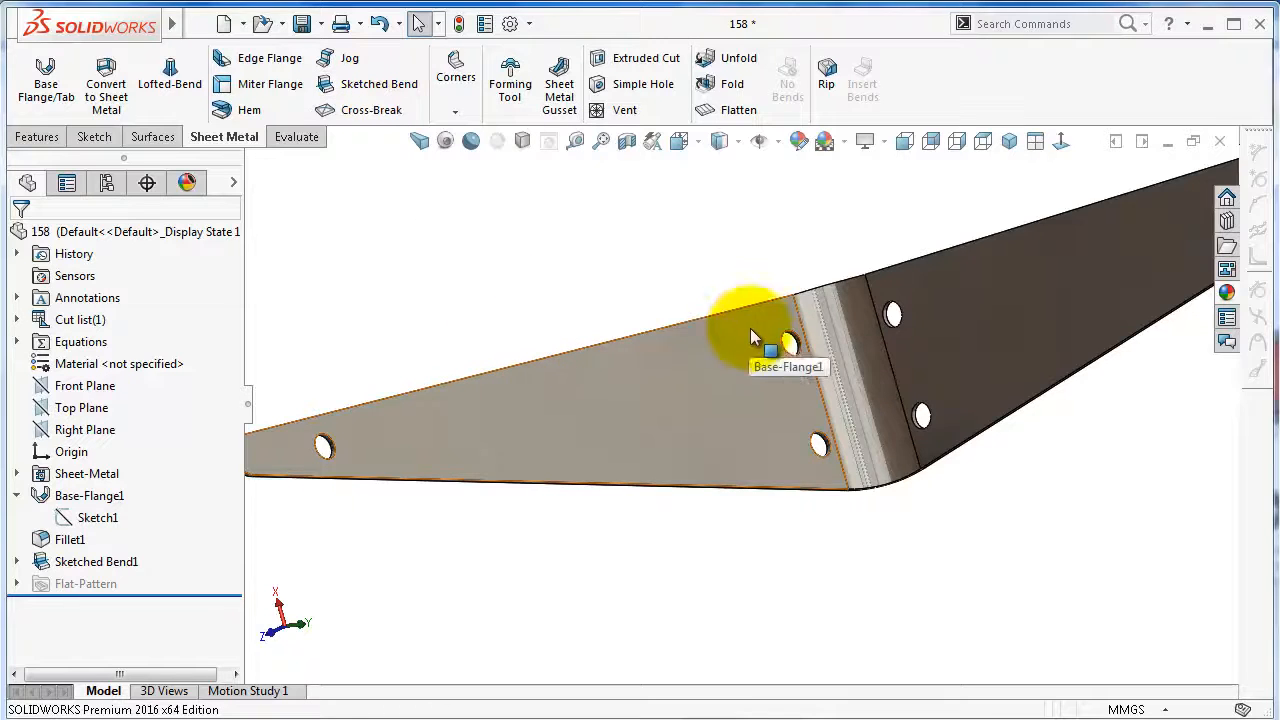
pyautogui.scroll(3, 751, 330)
pyautogui.moveTo(763, 352)
pyautogui.mouseDown(button='middle')
pyautogui.moveTo(786, 349)
pyautogui.moveTo(818, 403)
pyautogui.mouseUp(button='middle')
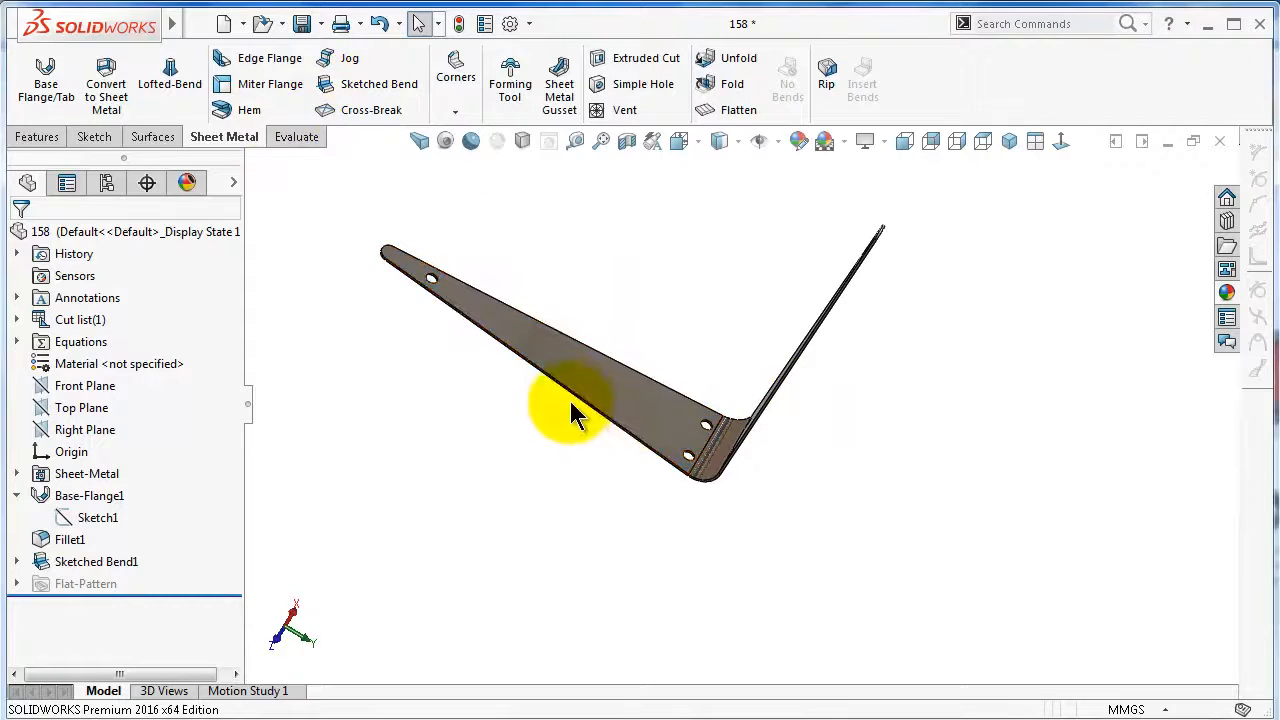
pyautogui.moveTo(593, 418); pyautogui.dragTo(857, 286, button='middle')
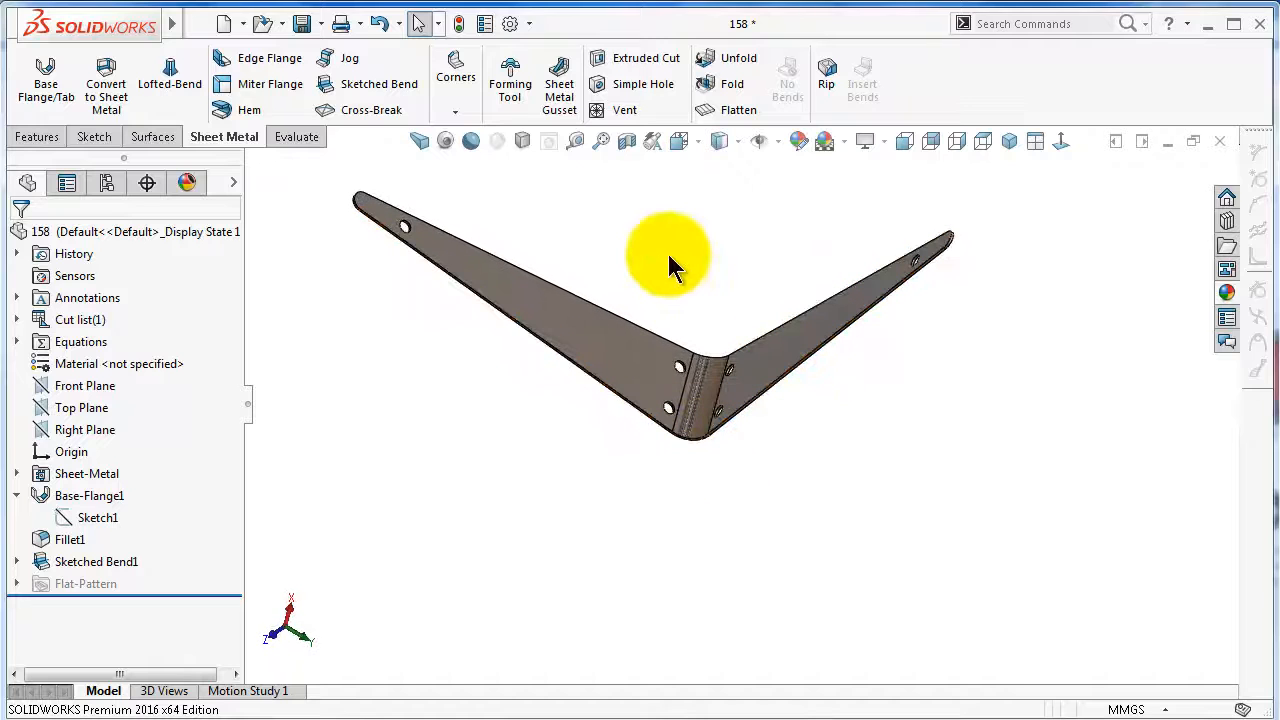
pyautogui.click(729, 108)
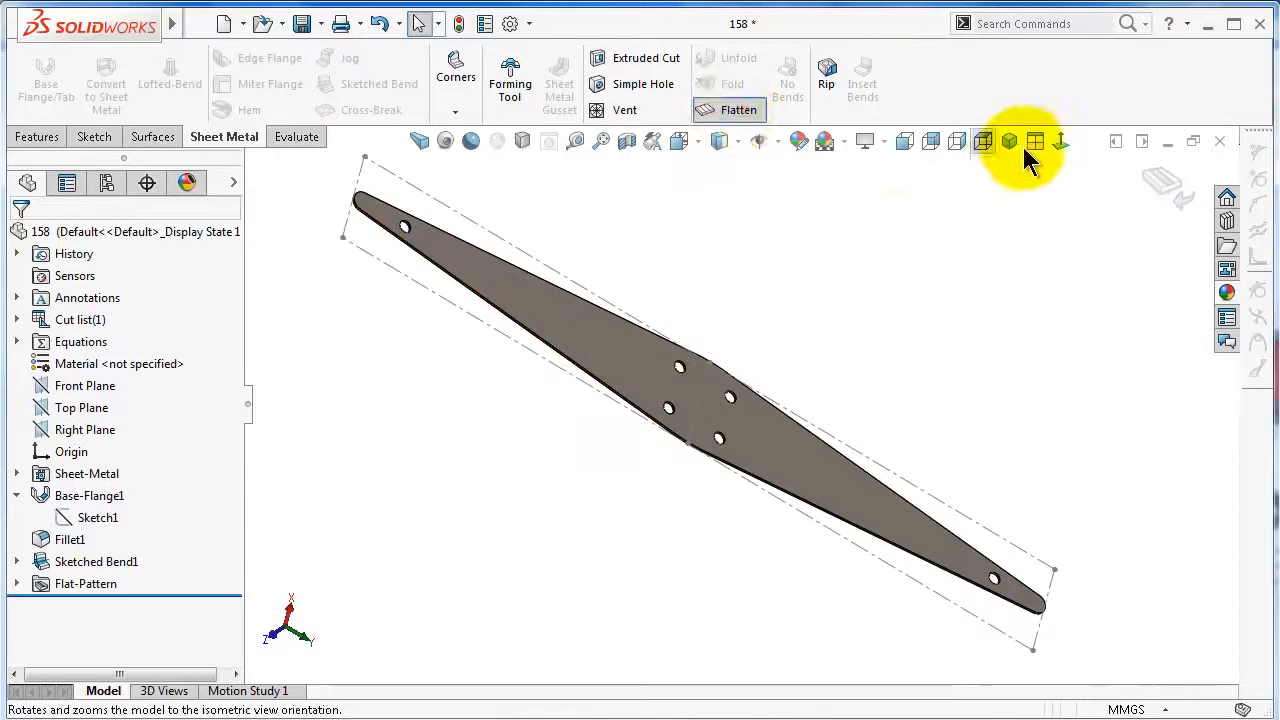
pyautogui.click(1060, 141)
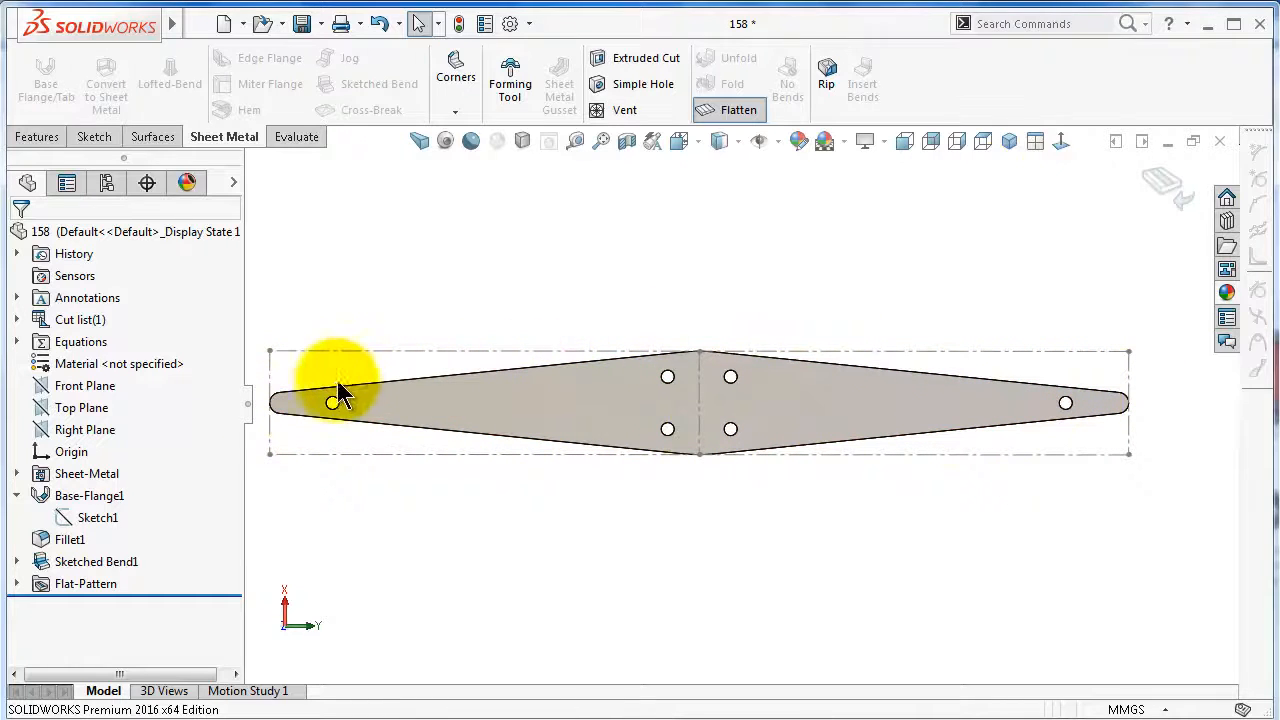
pyautogui.click(1177, 188)
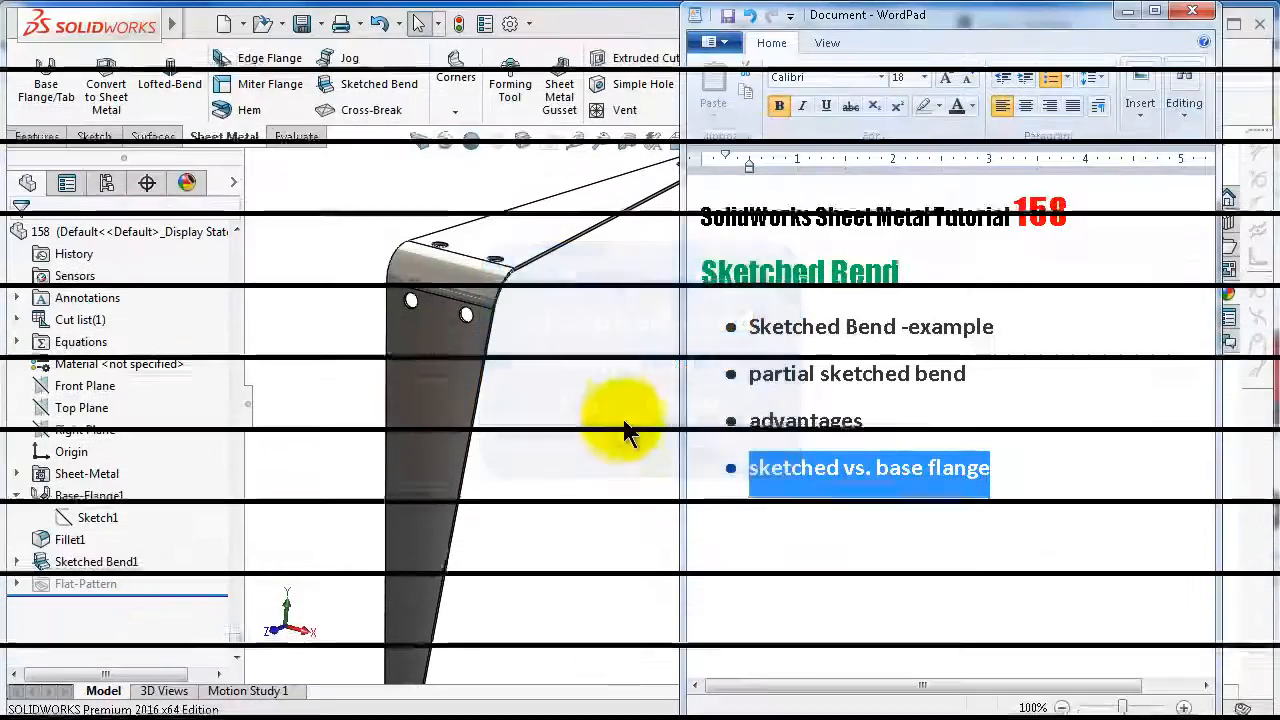
pyautogui.click(572, 375)
pyautogui.moveTo(571, 366); pyautogui.dragTo(612, 384, button='middle')
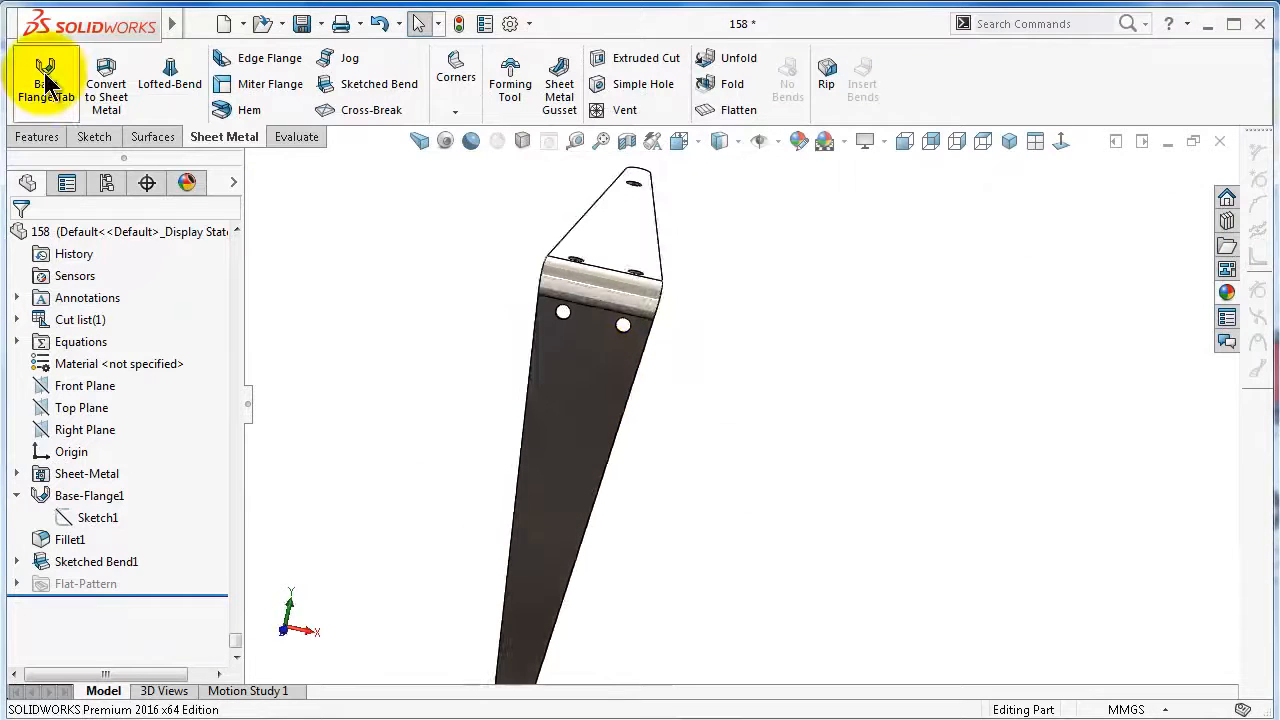
pyautogui.hotkey('alt', 'Tab')
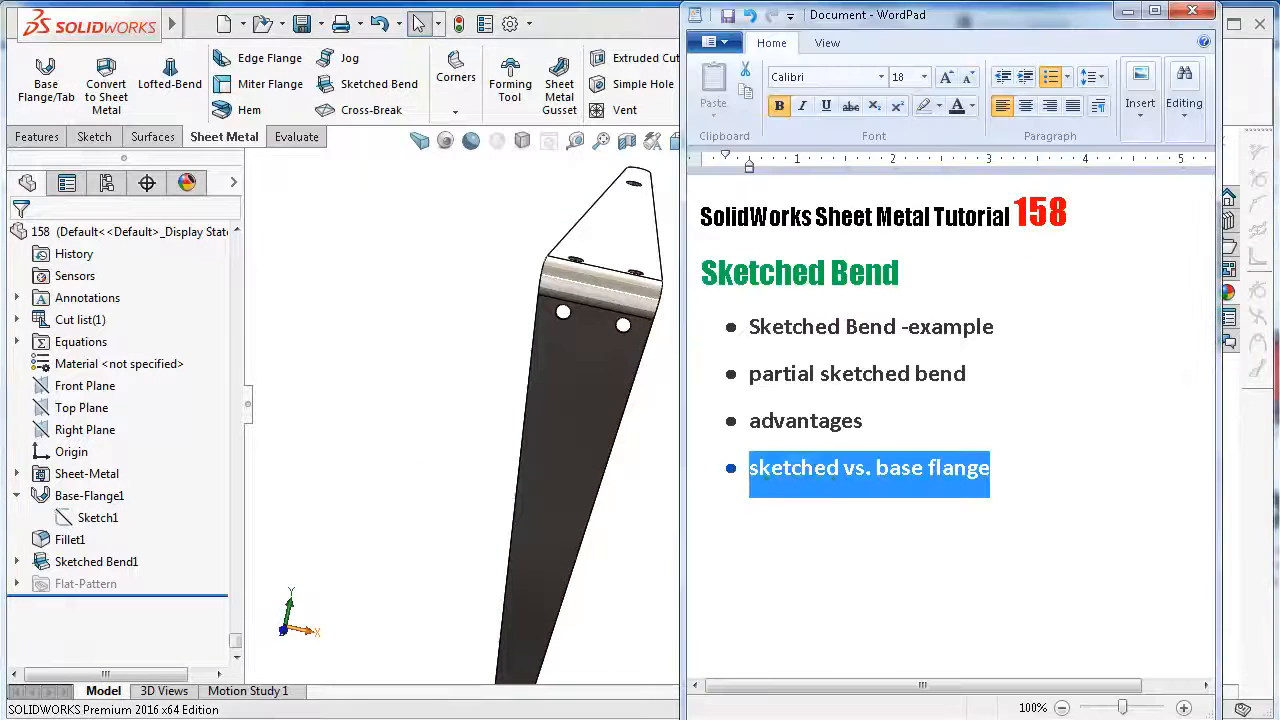
pyautogui.click(417, 397)
pyautogui.moveTo(567, 466); pyautogui.dragTo(733, 384, button='middle')
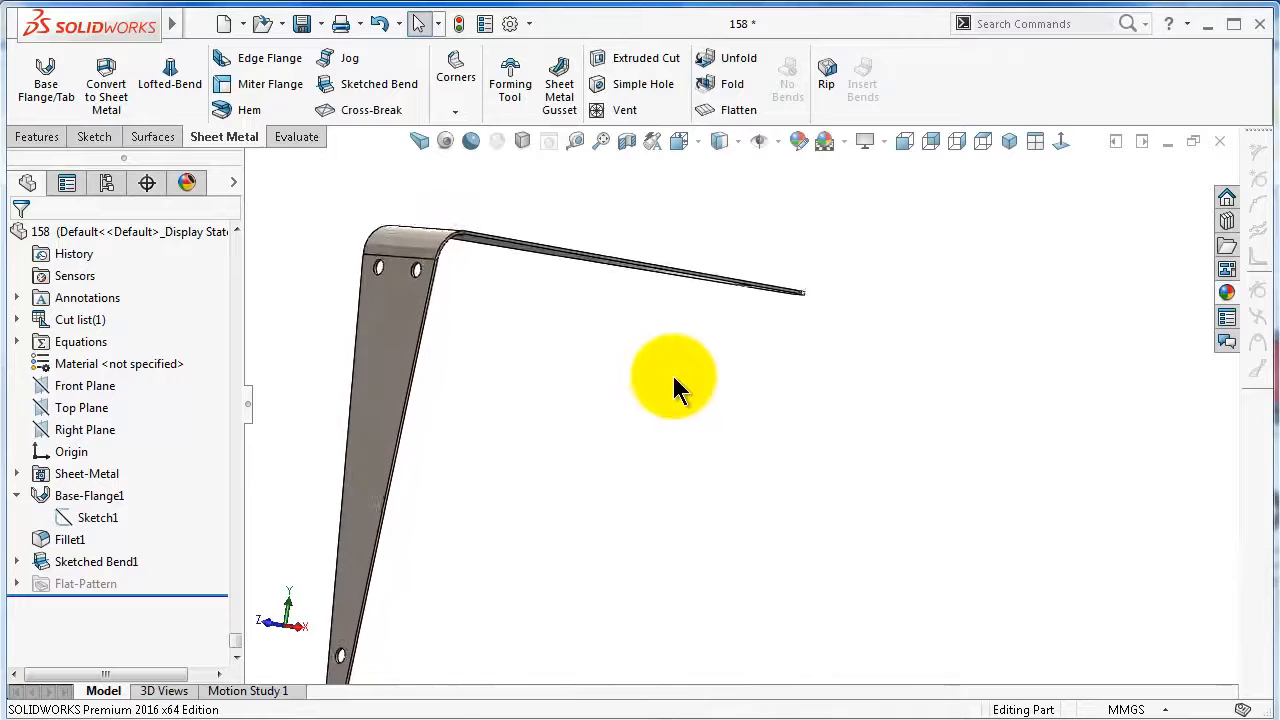
pyautogui.scroll(4, 669, 376)
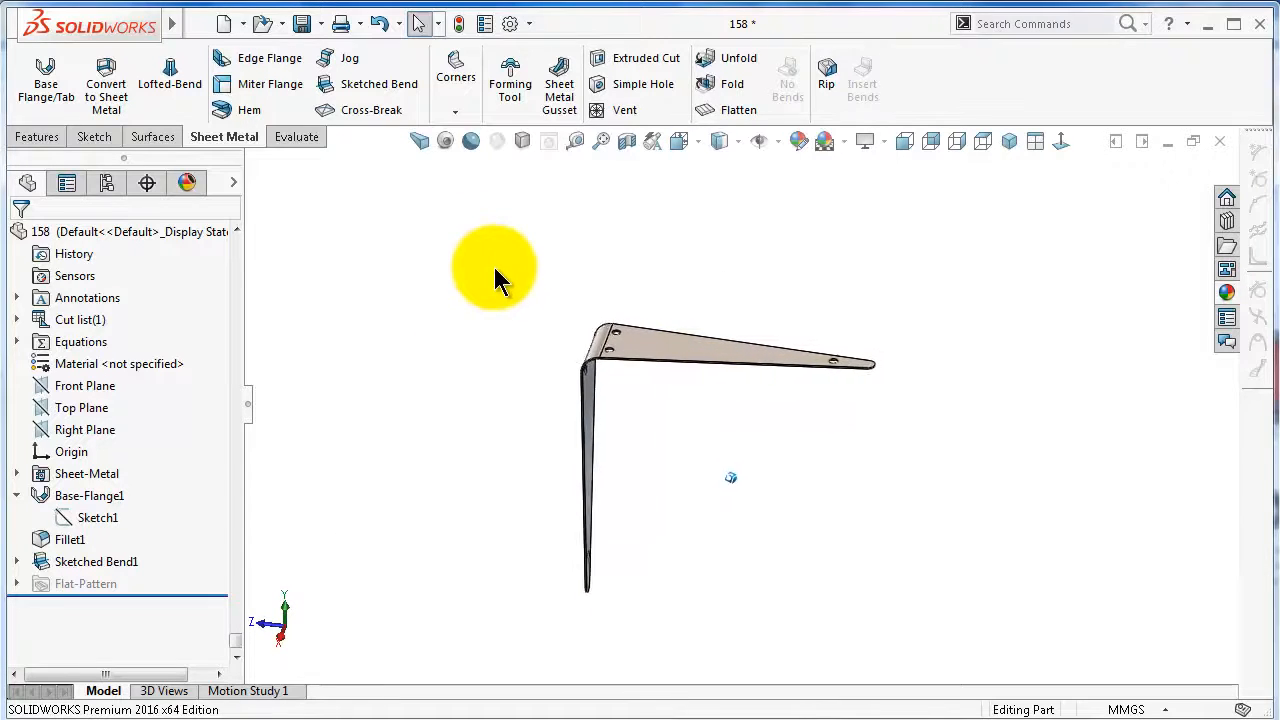
pyautogui.click(45, 90)
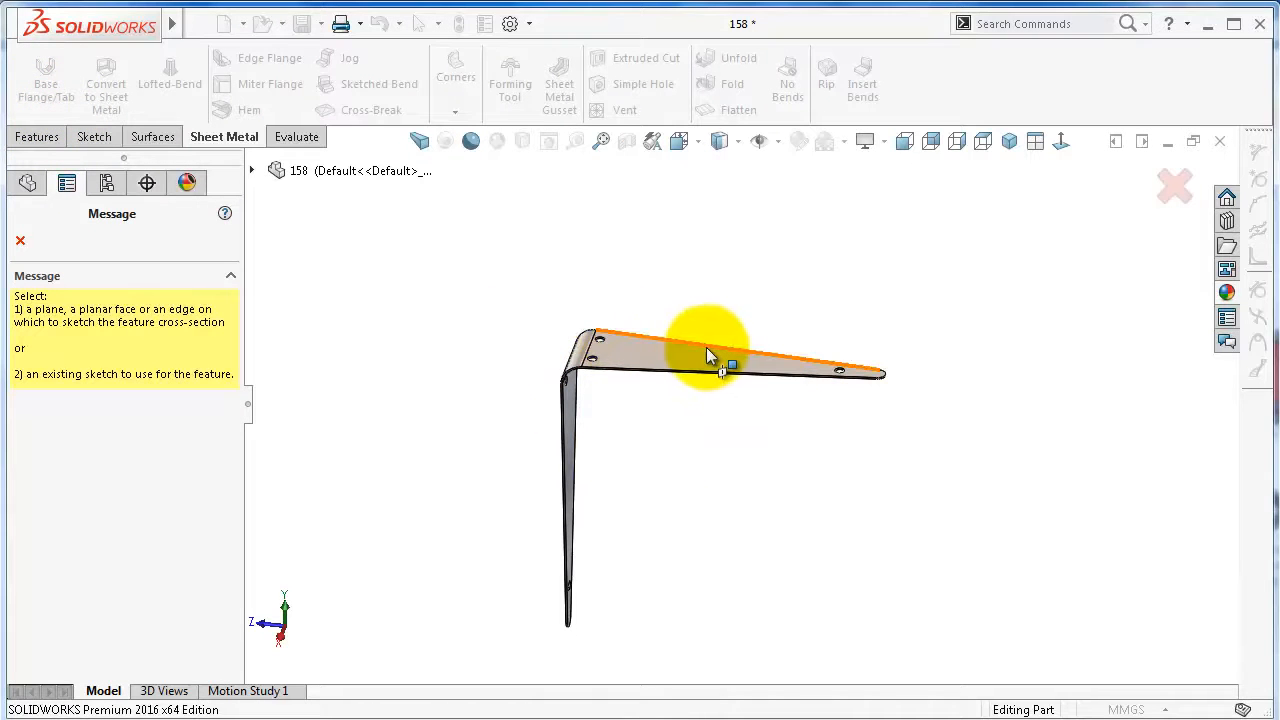
pyautogui.click(1152, 198)
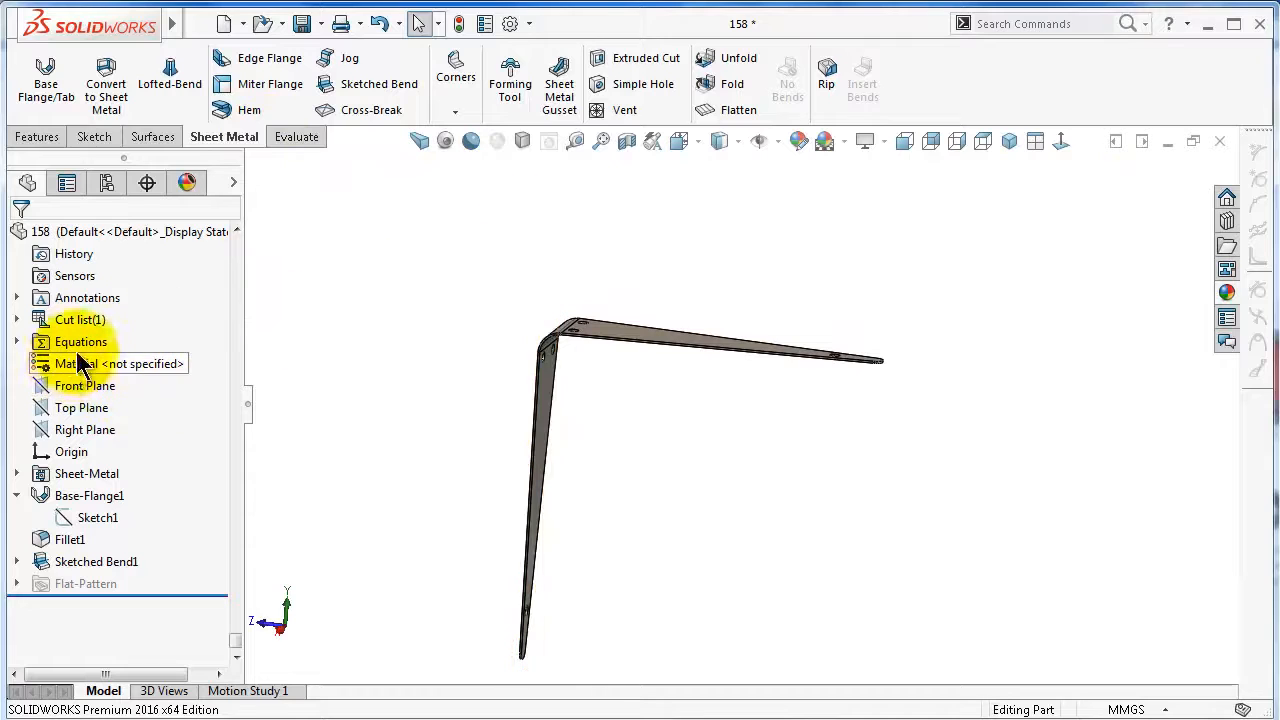
# Sketch an open L-shaped profile on the Right Plane above the hanger, with a vertical line about 165 mm long and a shorter horizontal line
pyautogui.click(85, 429)
pyautogui.click(114, 392)
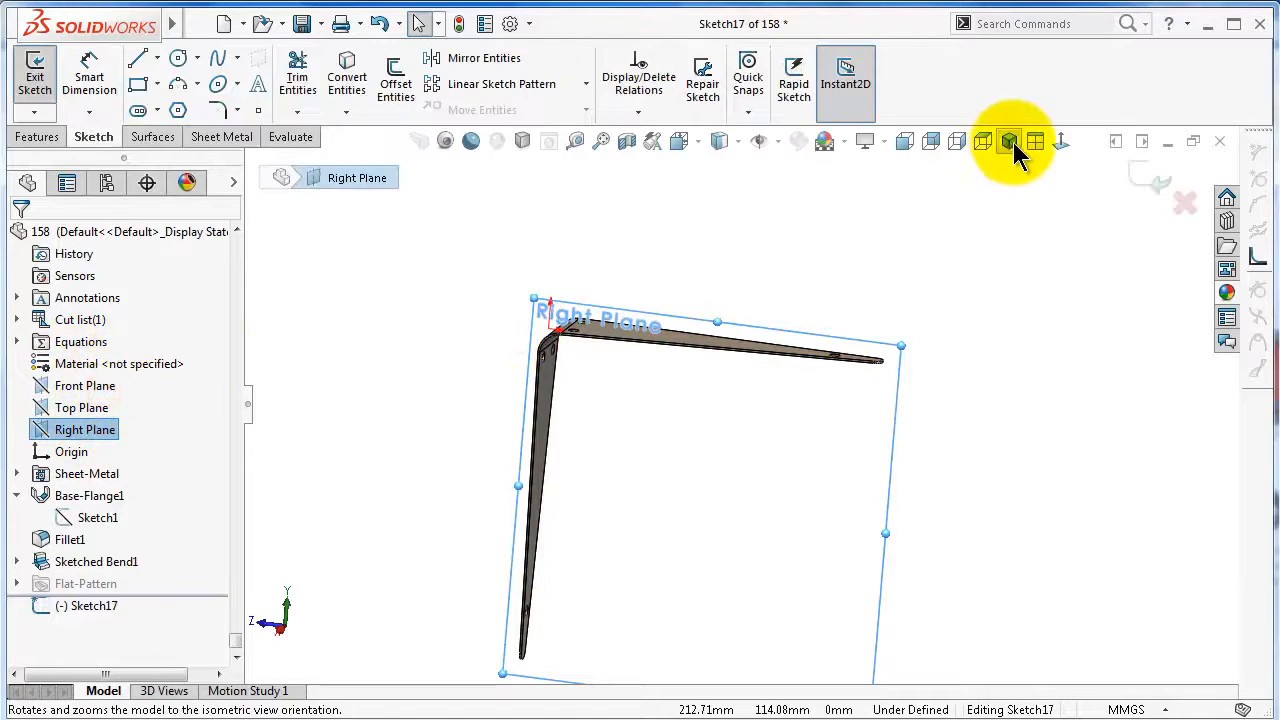
pyautogui.click(1062, 142)
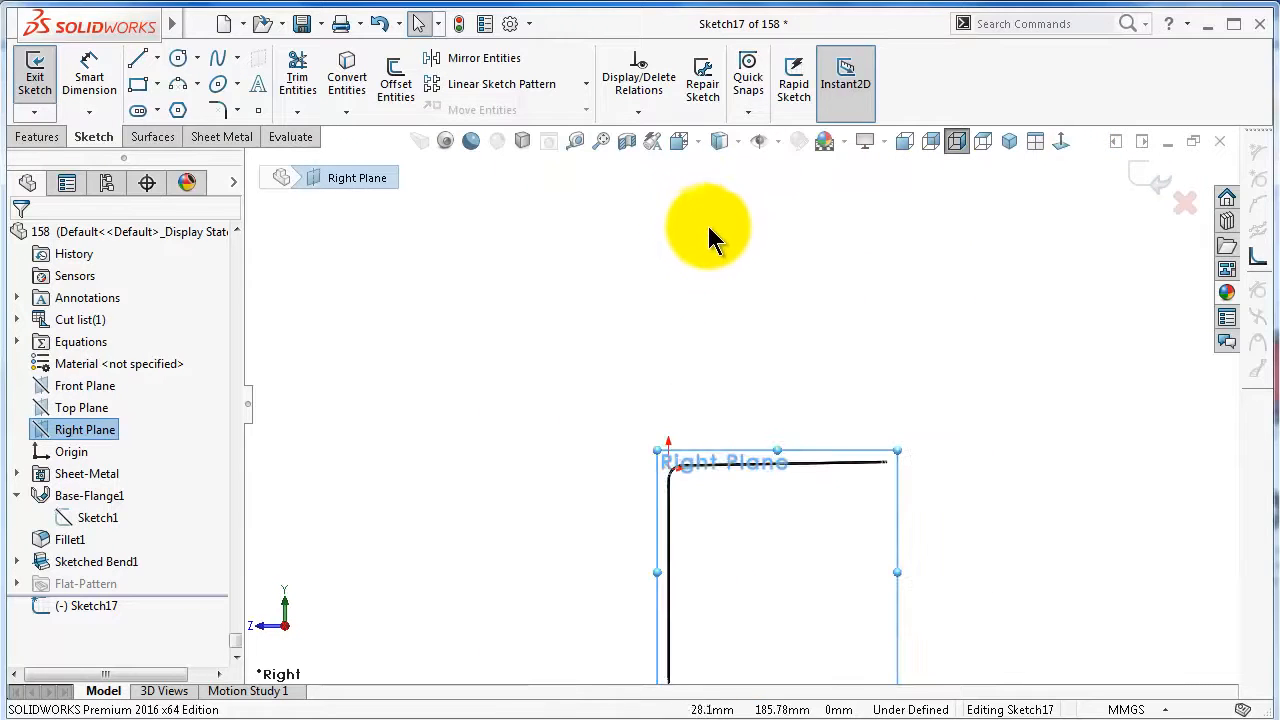
pyautogui.click(134, 60)
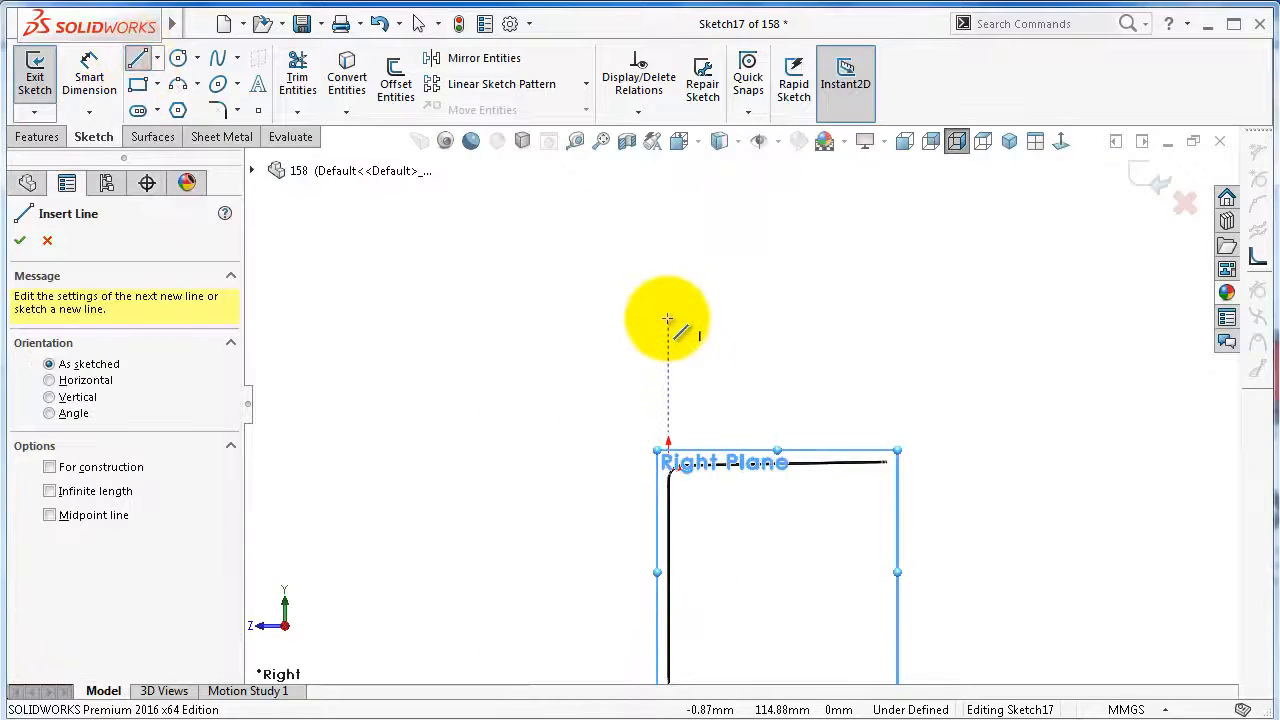
pyautogui.click(667, 319)
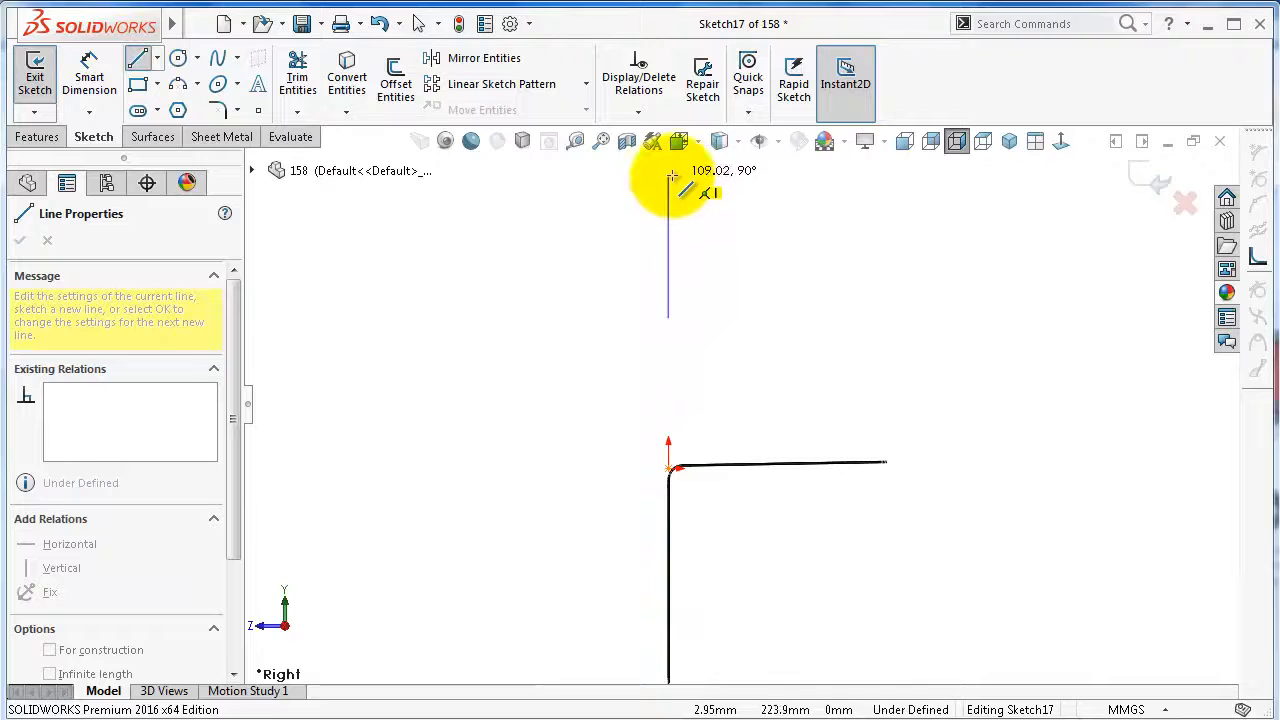
pyautogui.scroll(3, 672, 177)
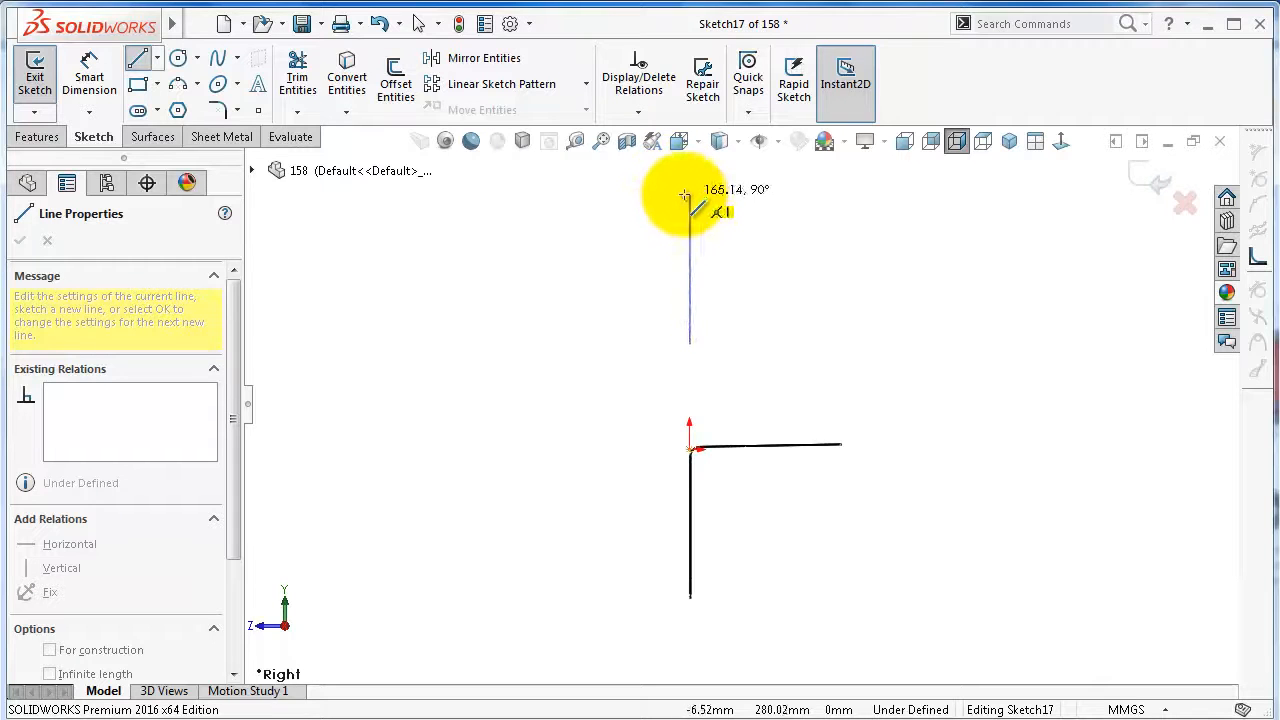
pyautogui.click(687, 194)
pyautogui.click(787, 193)
pyautogui.click(787, 193)
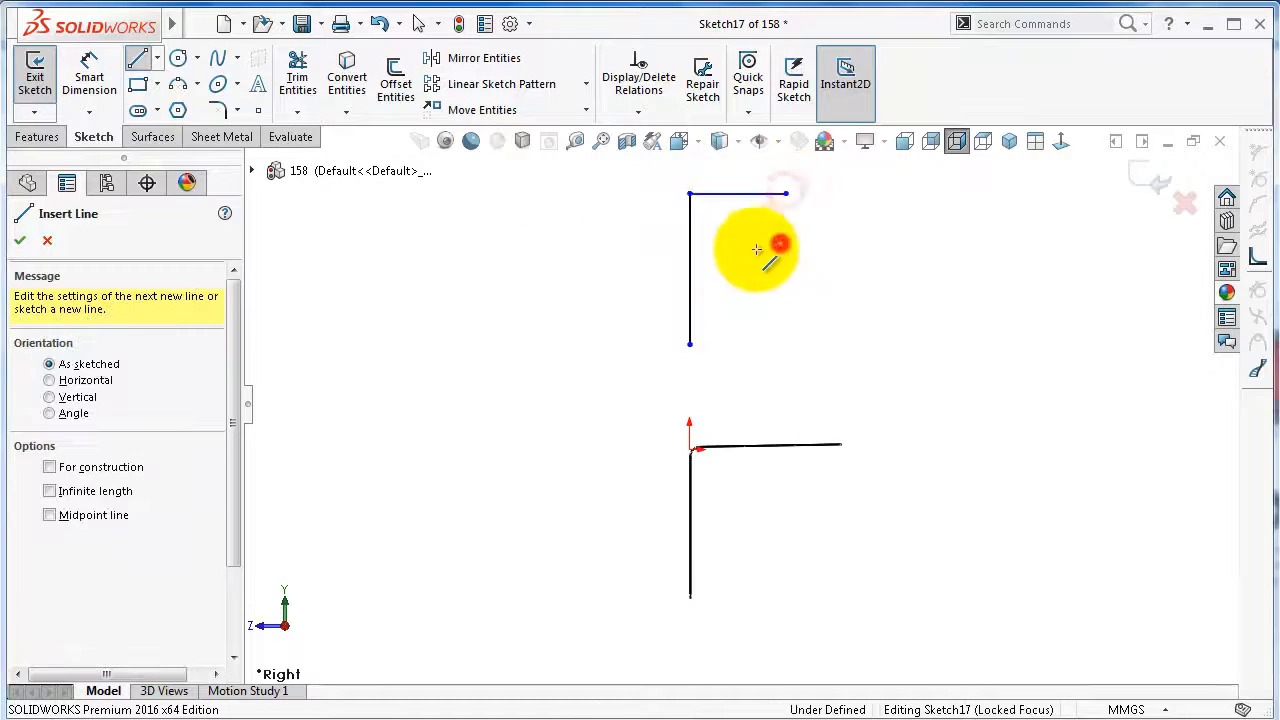
# Start a Base Flange from the L-shaped profile, extending 40 mm with the Mid Plane end condition
pyautogui.click(215, 137)
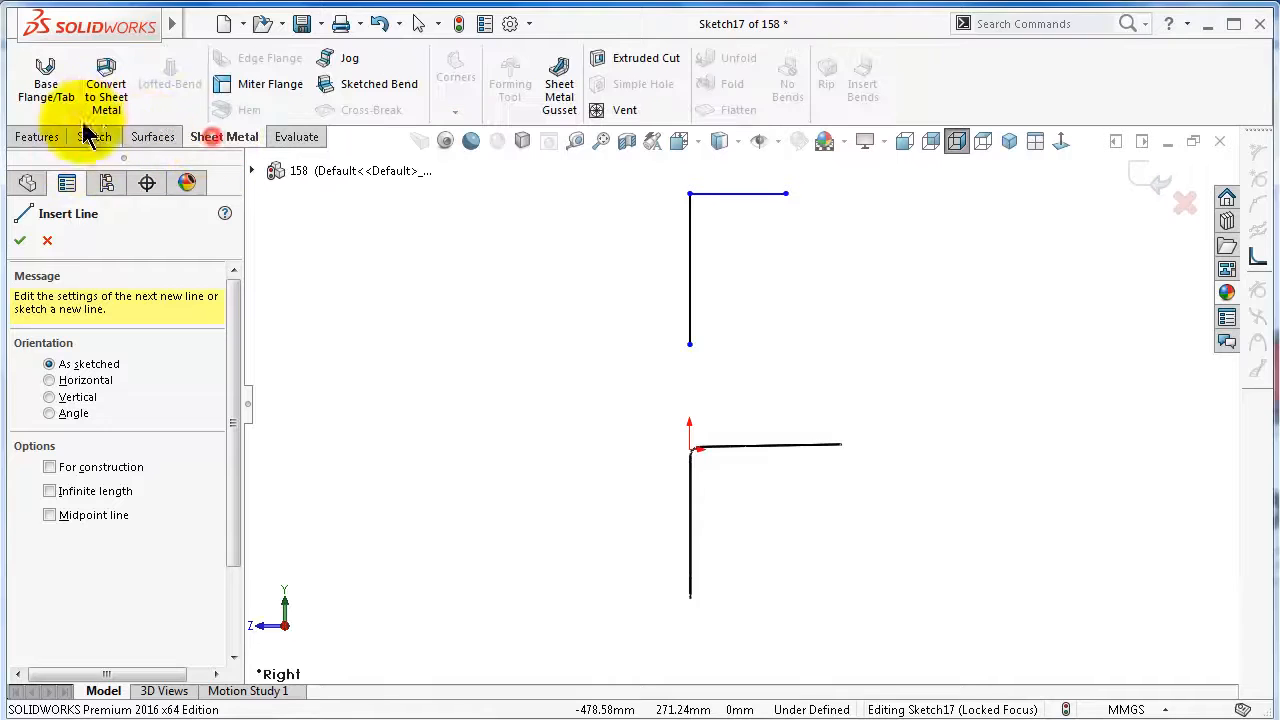
pyautogui.click(46, 80)
pyautogui.moveTo(578, 283); pyautogui.dragTo(537, 400, button='middle')
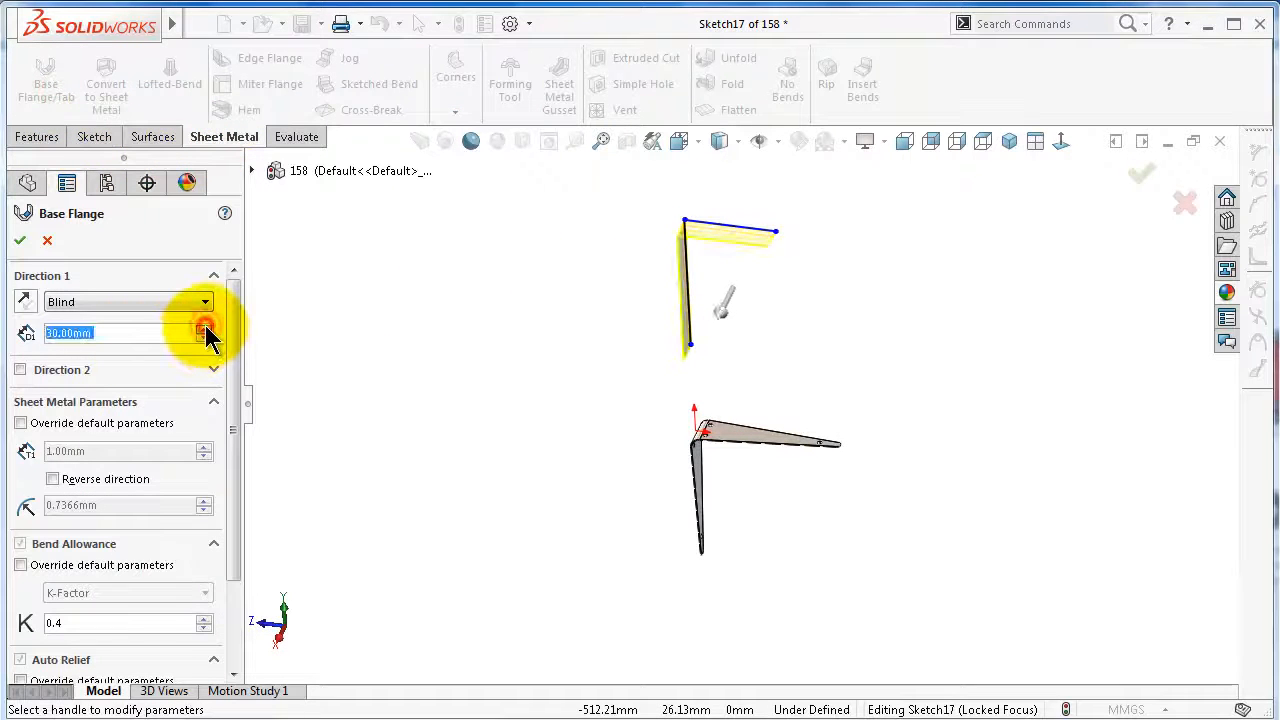
pyautogui.click(162, 301)
pyautogui.click(160, 372)
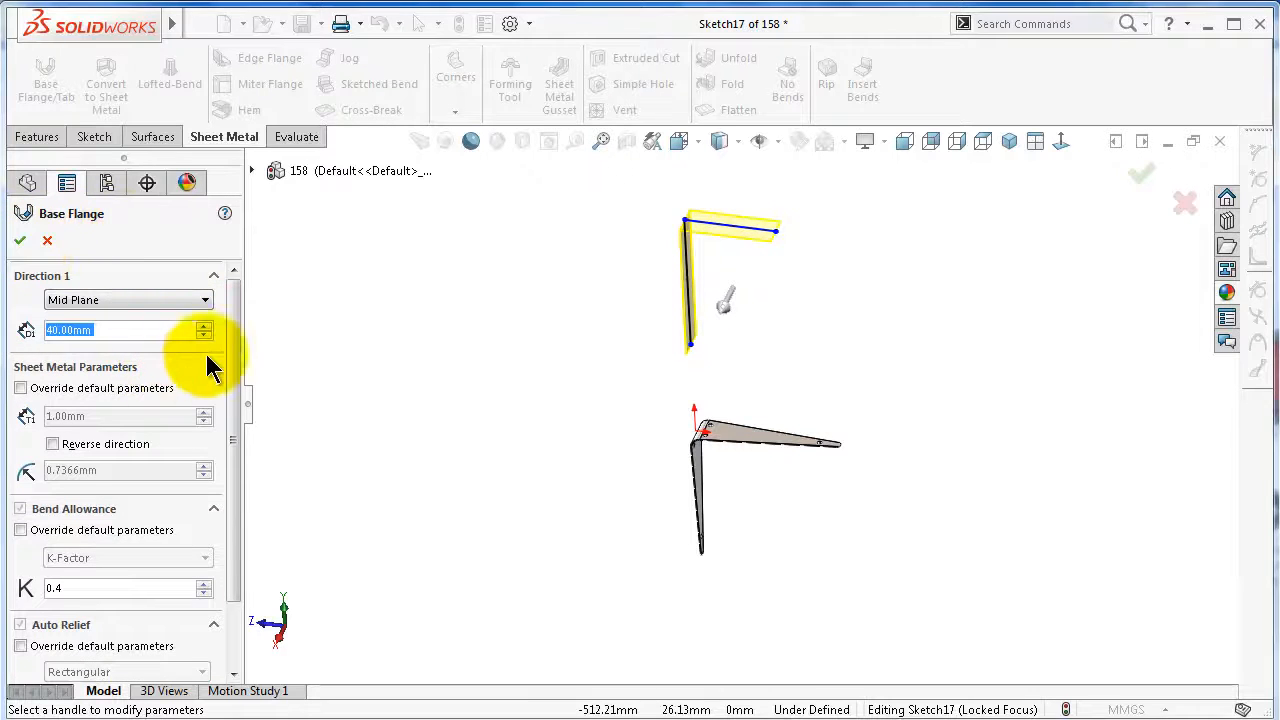
# Try reversing the base flange's thickness direction, and restore the original direction
pyautogui.moveTo(231, 363); pyautogui.dragTo(228, 452)
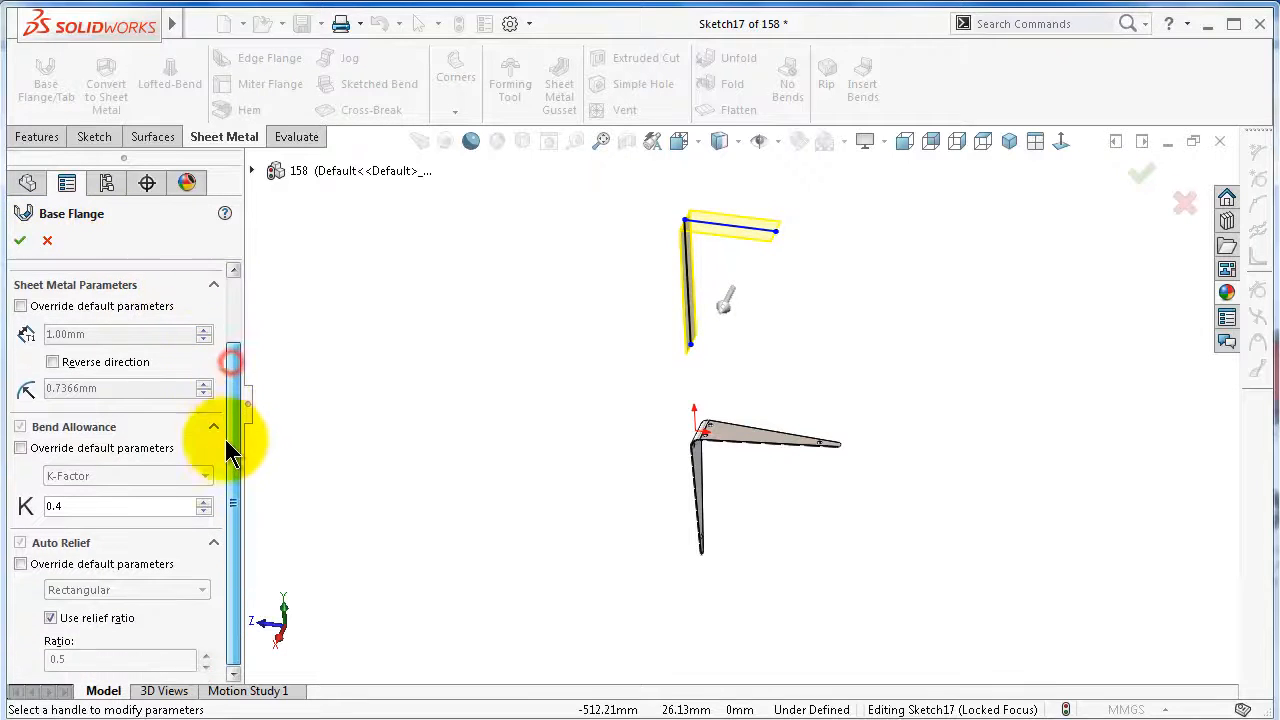
pyautogui.click(54, 364)
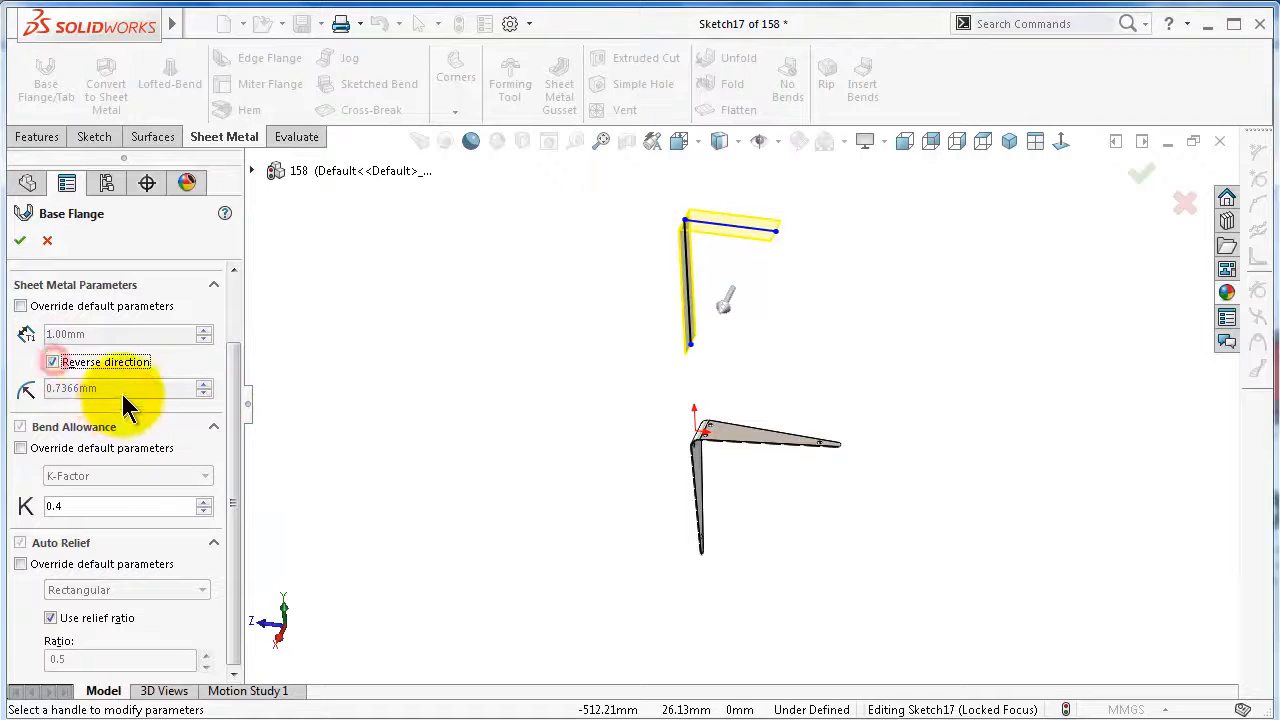
pyautogui.click(54, 364)
pyautogui.moveTo(237, 391); pyautogui.dragTo(232, 308)
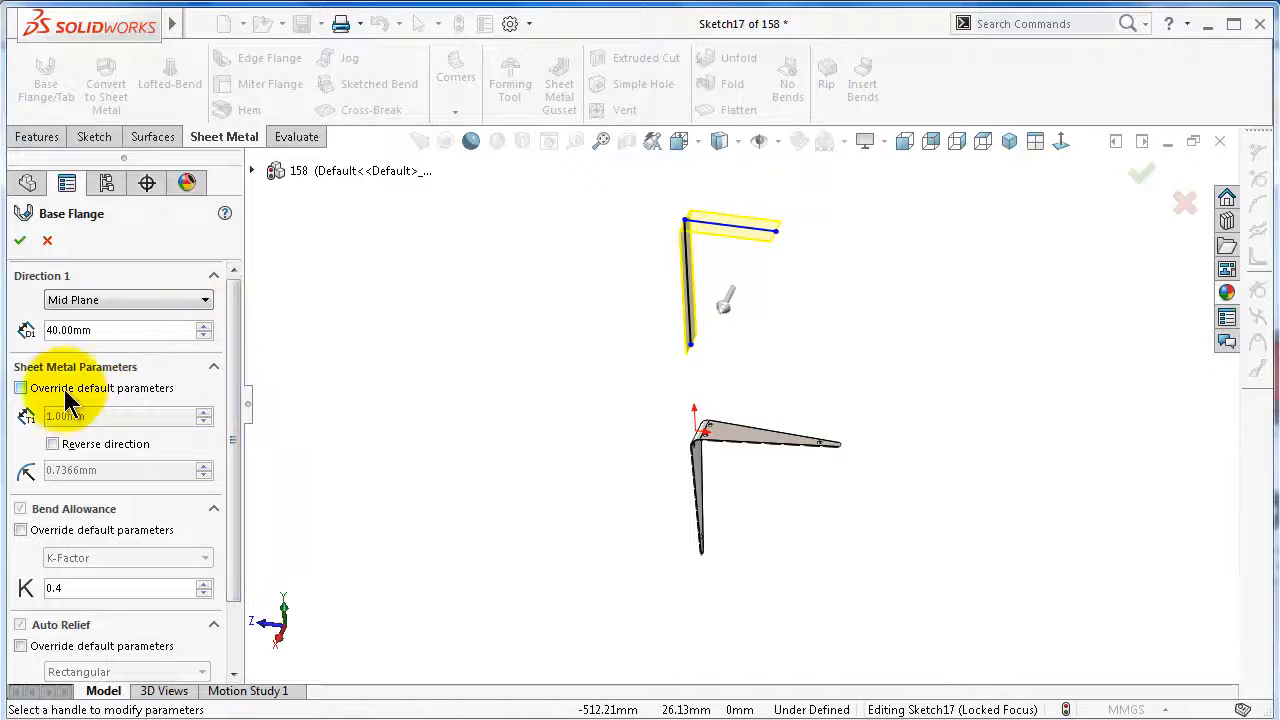
# Override the default sheet metal parameters with a 10 mm bend radius and create the base flange
pyautogui.click(20, 388)
pyautogui.moveTo(121, 471); pyautogui.dragTo(37, 462)
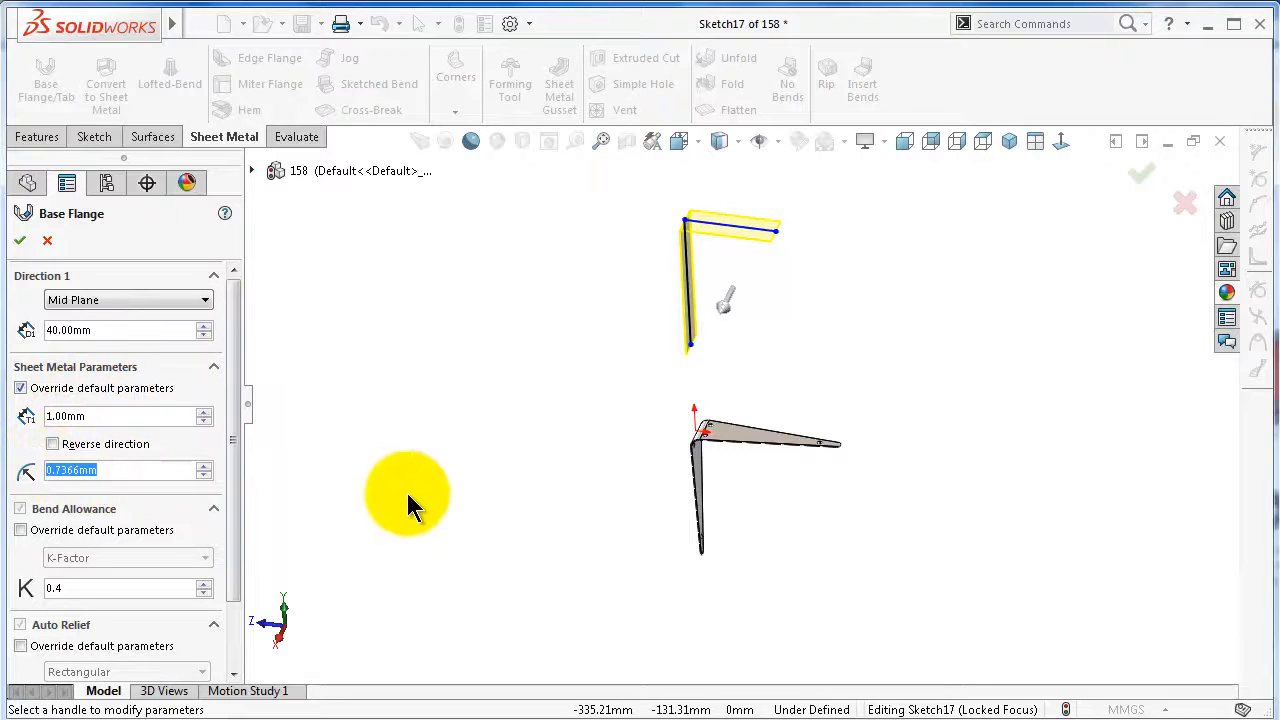
pyautogui.write('10')
pyautogui.press('Return')
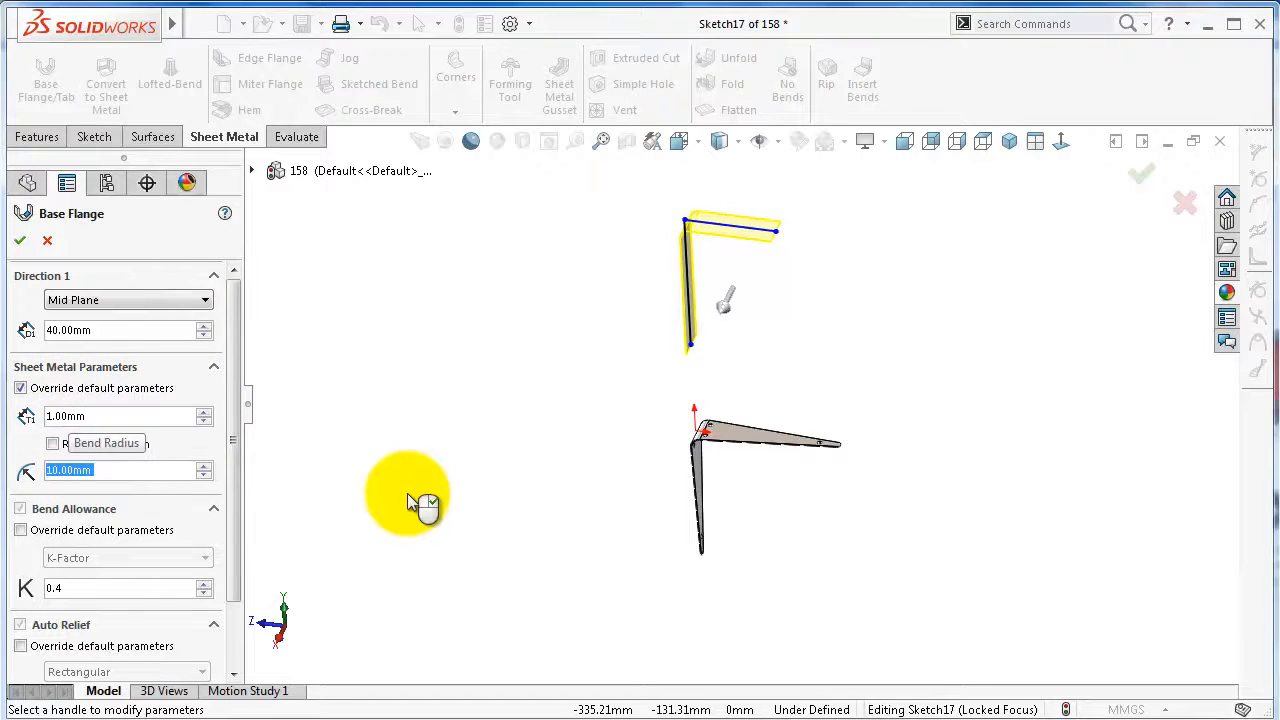
pyautogui.click(20, 240)
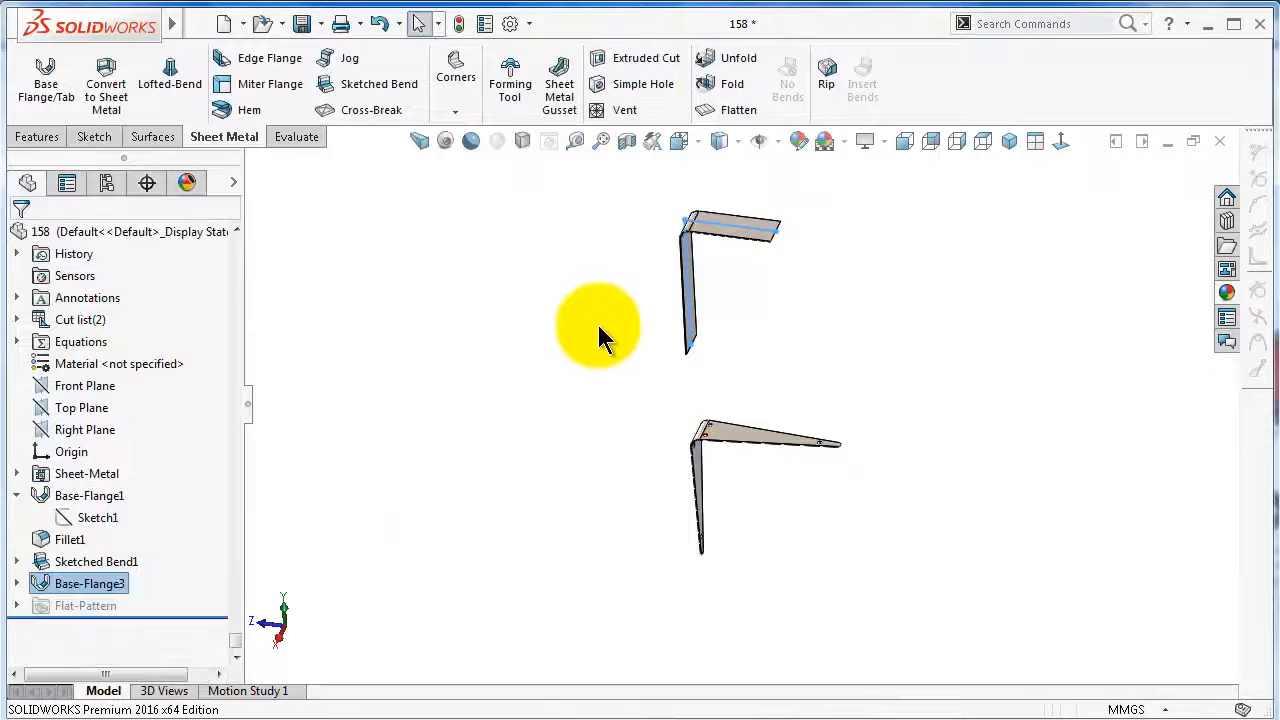
# Examine both legs of the new rectangular base flange bracket from several angles beside the tapered hanger
pyautogui.moveTo(694, 300); pyautogui.dragTo(828, 410, button='middle')
pyautogui.click(857, 362)
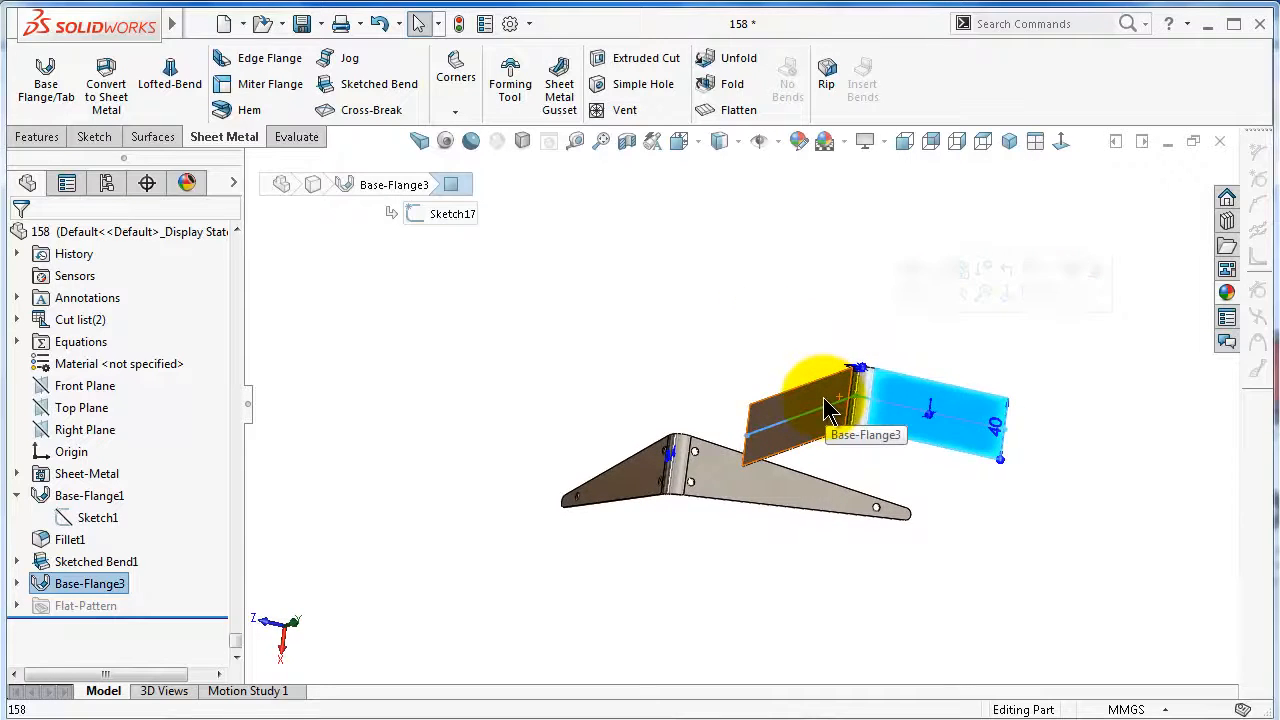
pyautogui.click(826, 408)
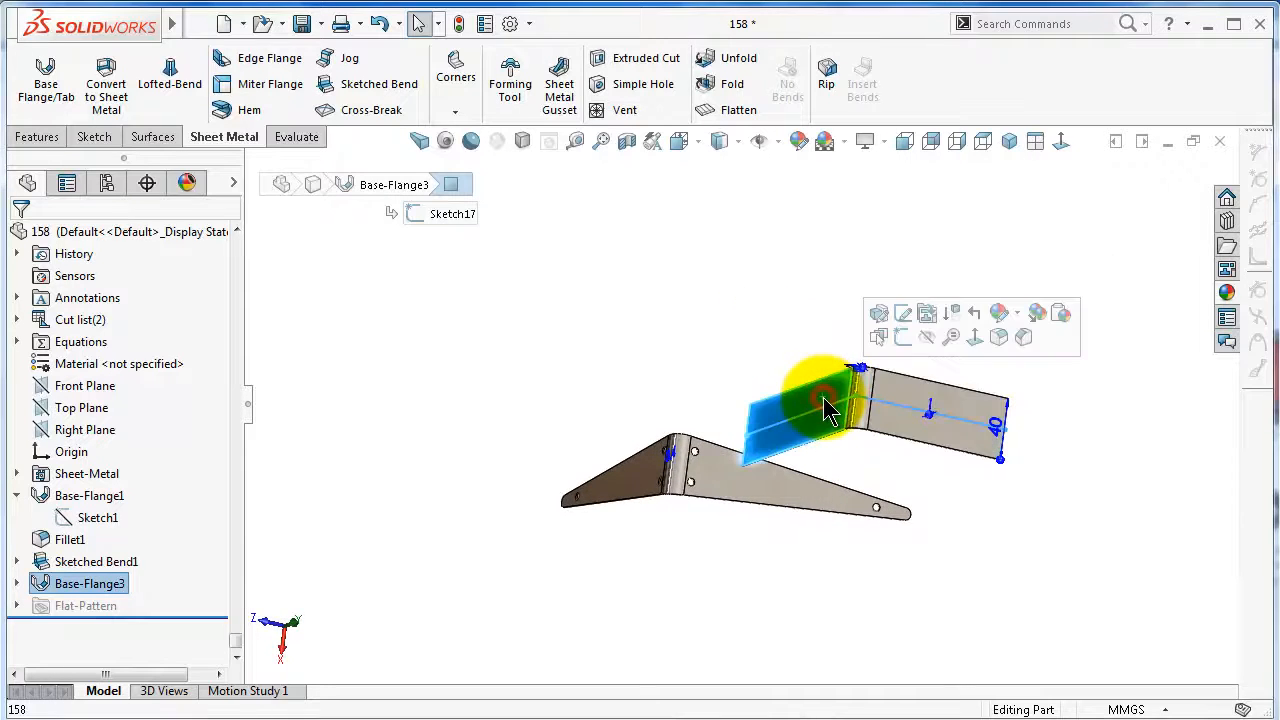
pyautogui.click(736, 352)
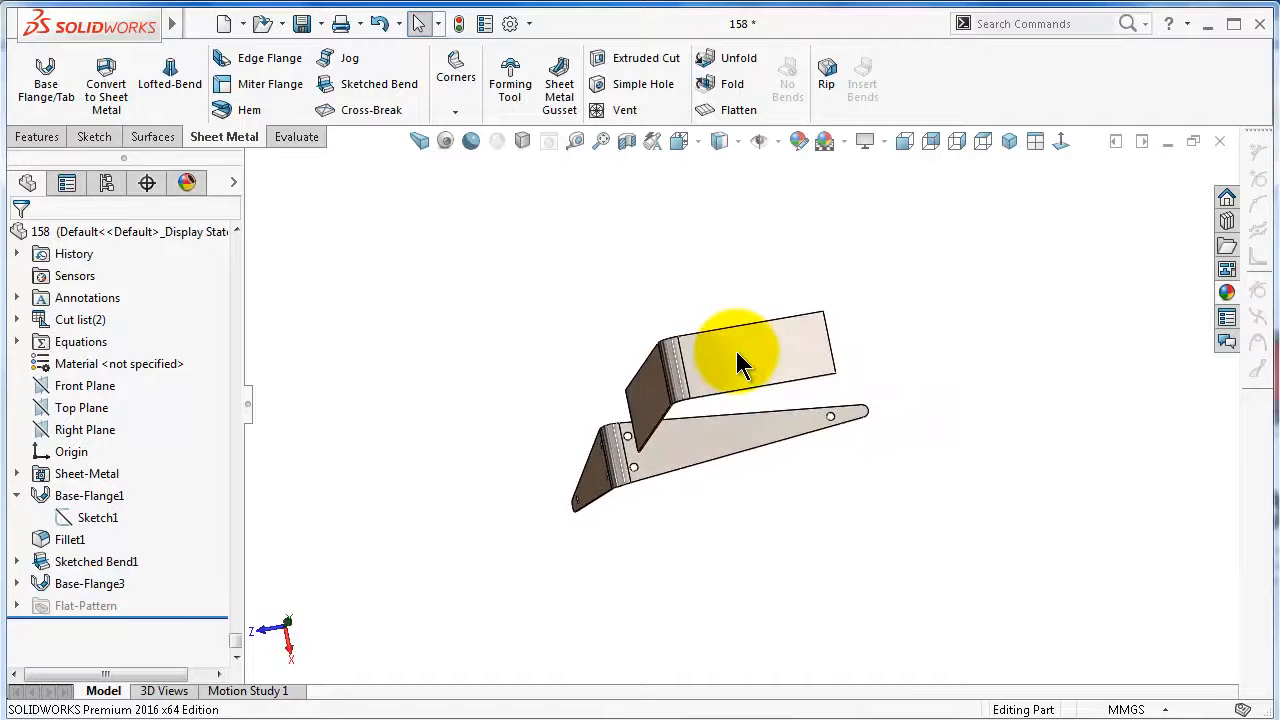
pyautogui.moveTo(736, 352); pyautogui.dragTo(729, 457, button='middle')
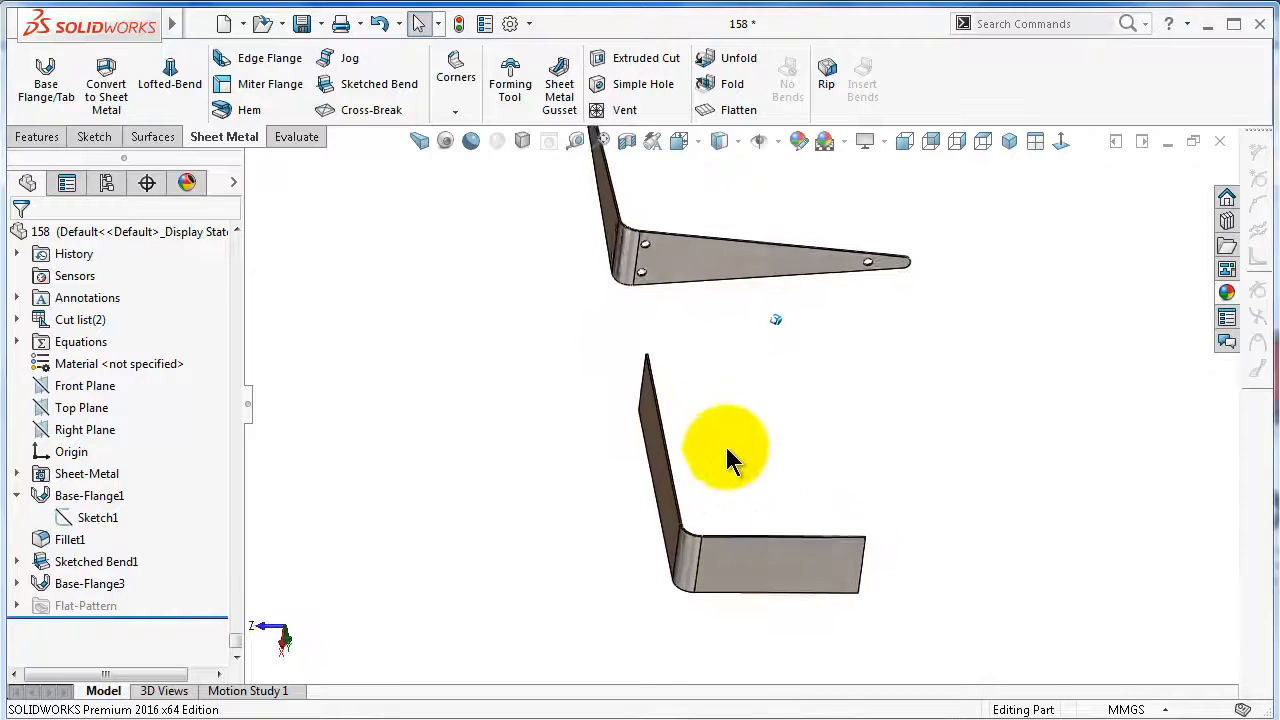
pyautogui.click(775, 583)
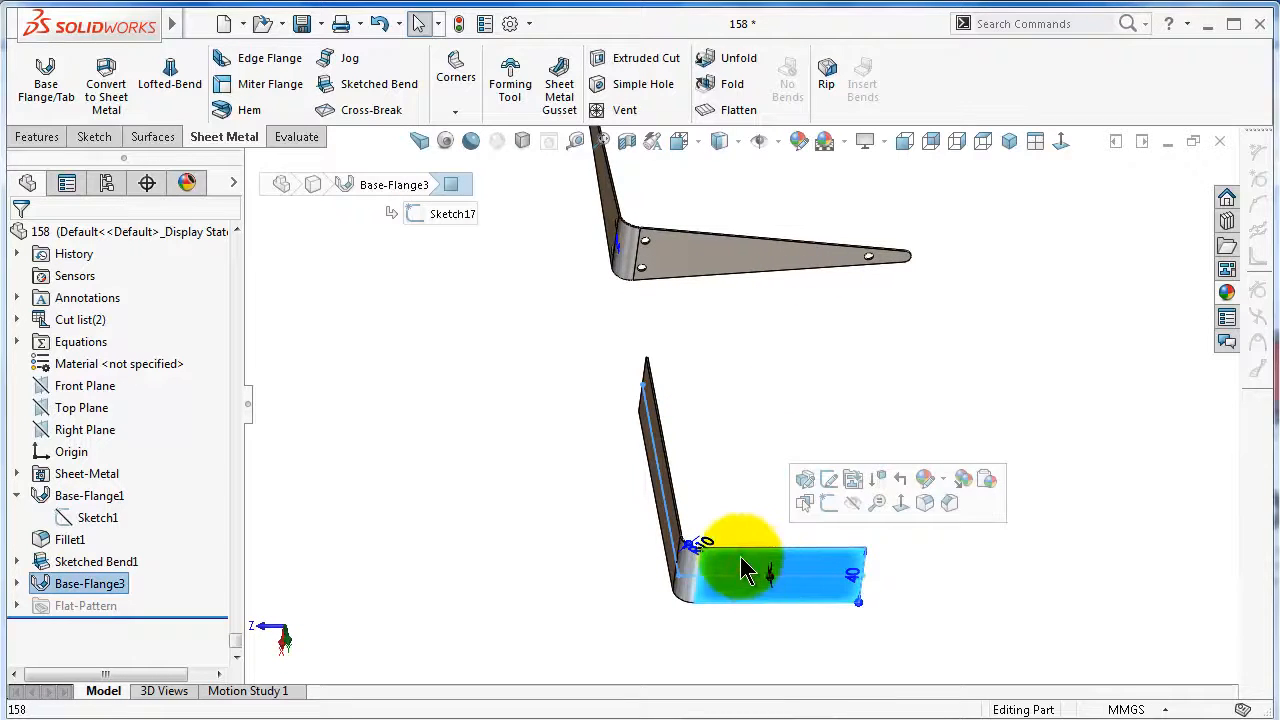
pyautogui.moveTo(740, 570); pyautogui.dragTo(654, 451, button='middle')
pyautogui.click(737, 543)
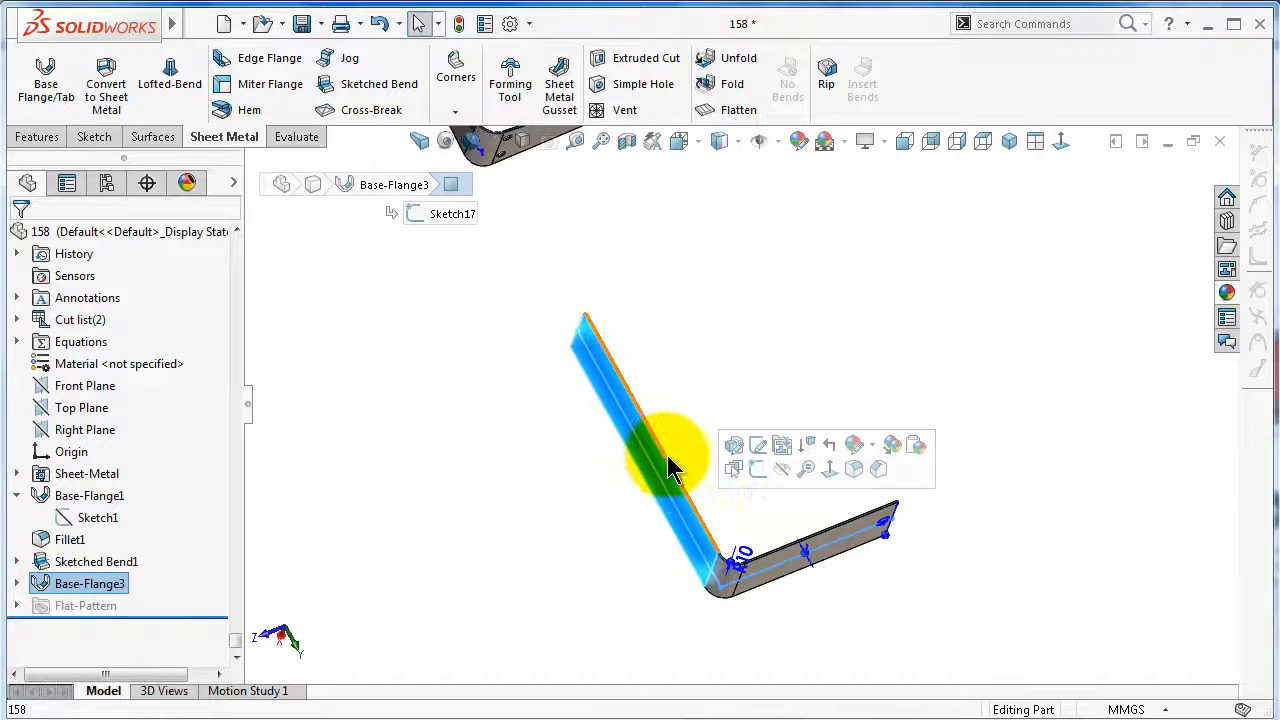
pyautogui.click(606, 272)
# Compare the hanger's tapered legs, holes and bend area with those of the plain rectangular bracket
pyautogui.scroll(2, 556, 197)
pyautogui.scroll(-3, 565, 202)
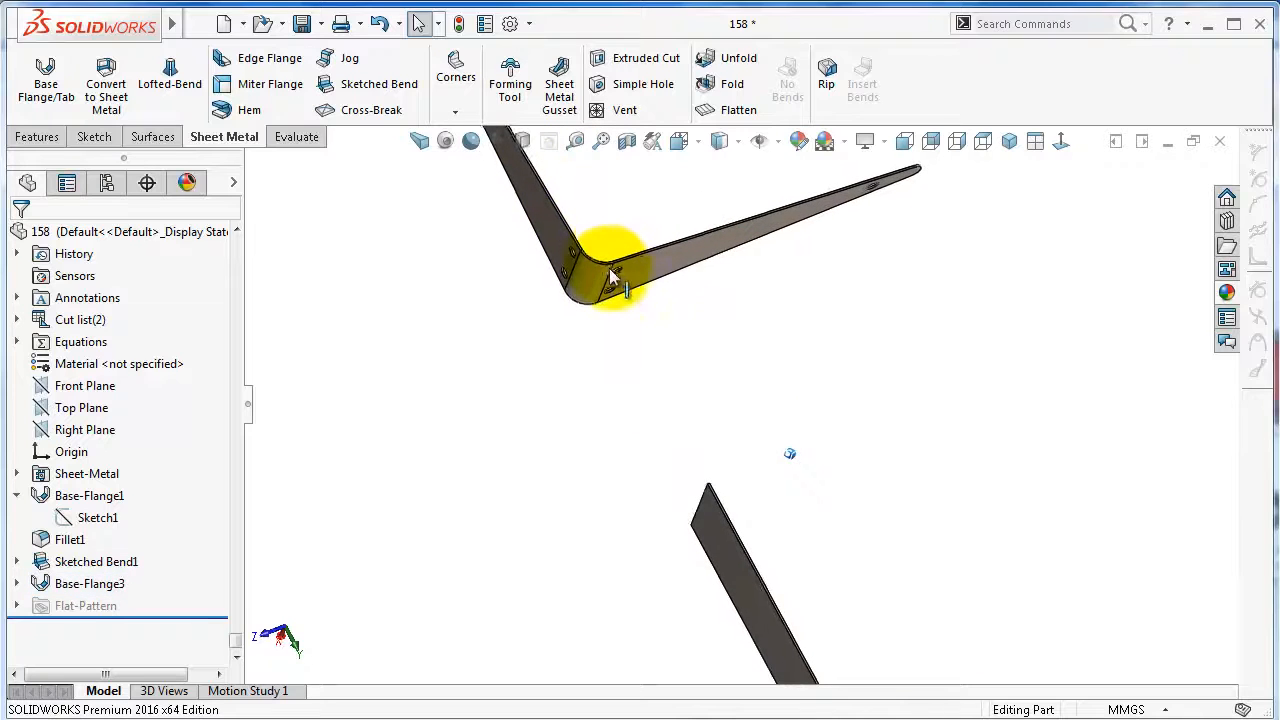
pyautogui.scroll(-1, 611, 273)
pyautogui.moveTo(613, 272); pyautogui.dragTo(446, 90, button='middle')
pyautogui.scroll(3, 786, 482)
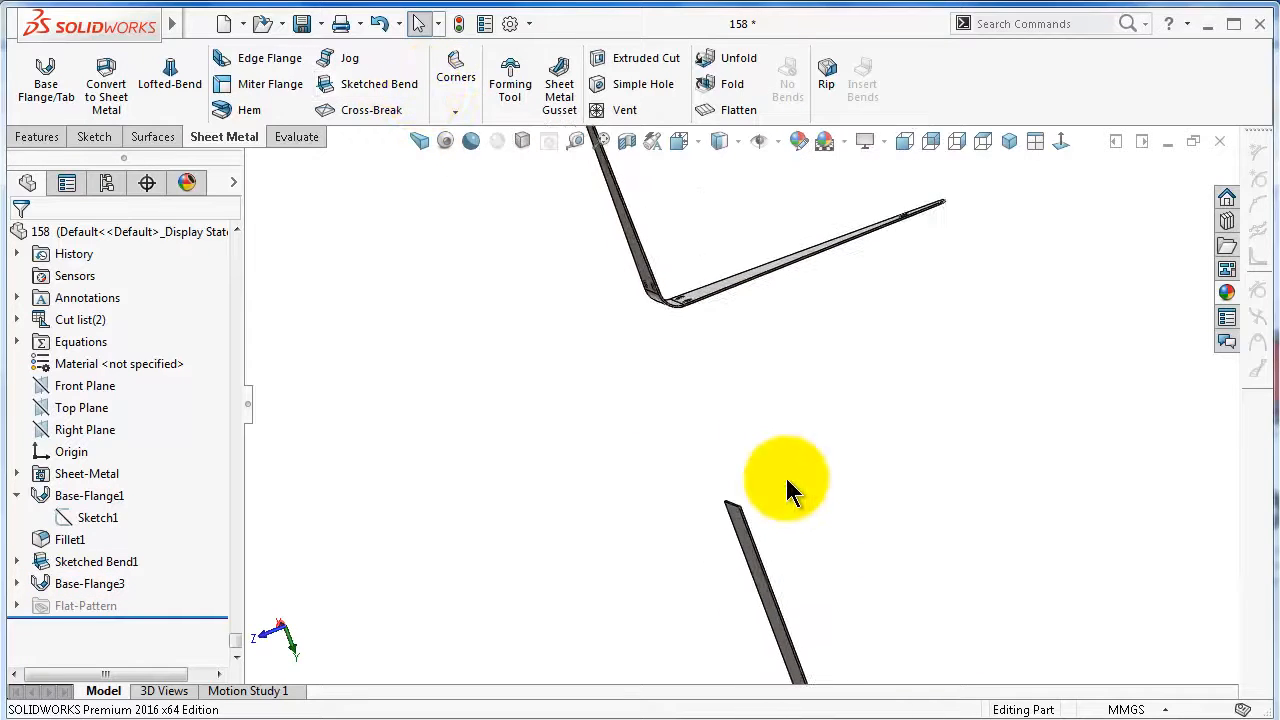
pyautogui.moveTo(785, 480)
pyautogui.mouseDown(button='middle')
pyautogui.moveTo(754, 349)
pyautogui.moveTo(791, 414)
pyautogui.mouseUp(button='middle')
pyautogui.scroll(-4, 792, 416)
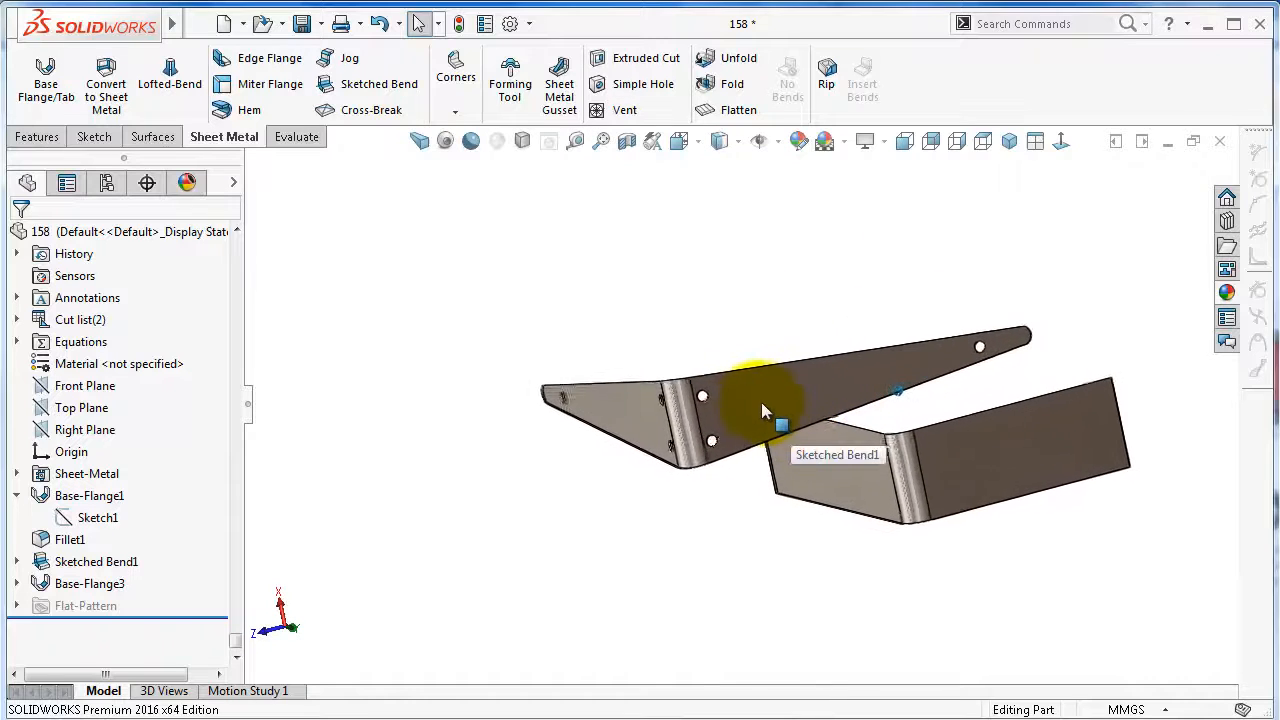
pyautogui.scroll(-2, 761, 399)
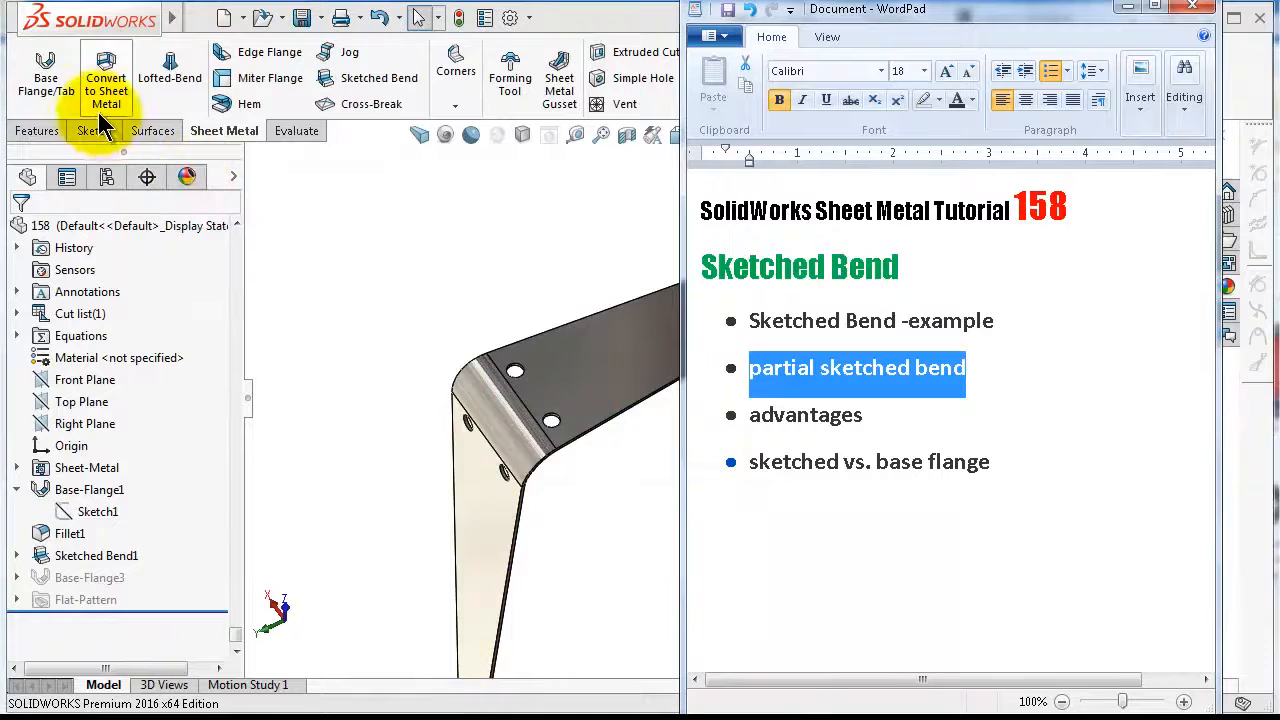
# Switch from the notes to SOLIDWORKS and draw a rectangle about 9.6 mm wide in the hanger's base flange sketch, rising from the centerline between the upper middle holes
pyautogui.click(852, 378)
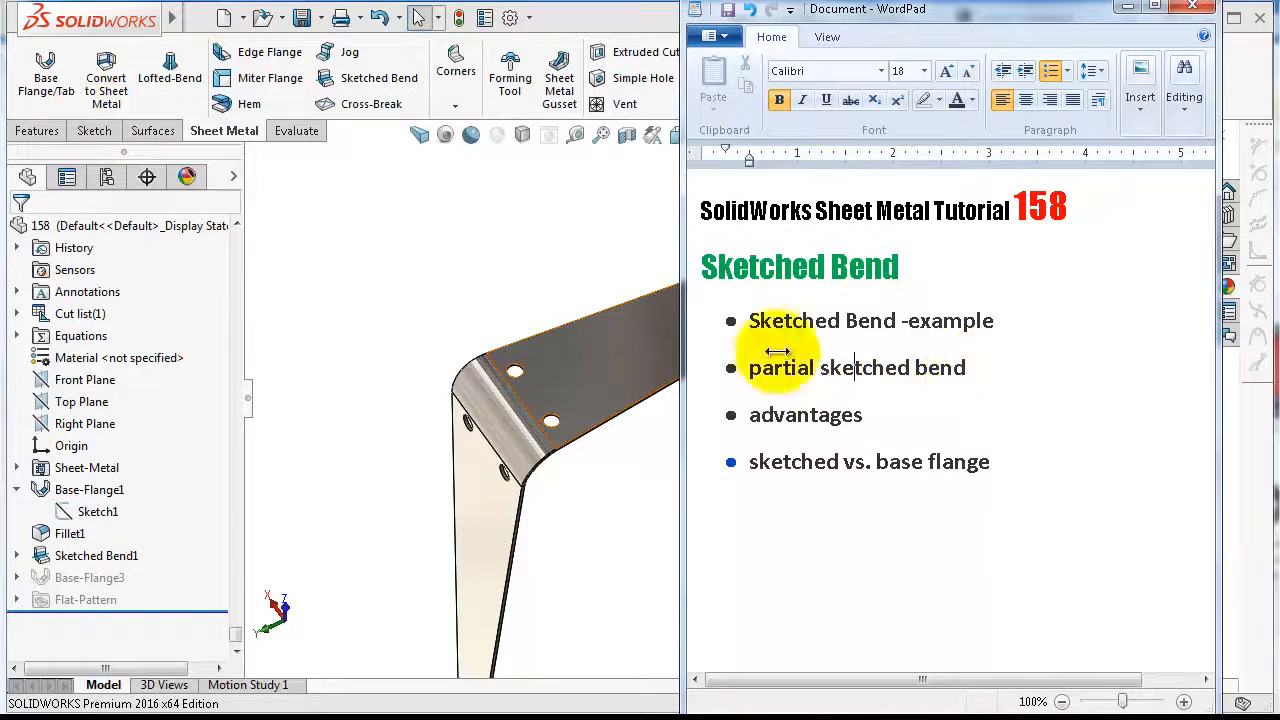
pyautogui.click(410, 287)
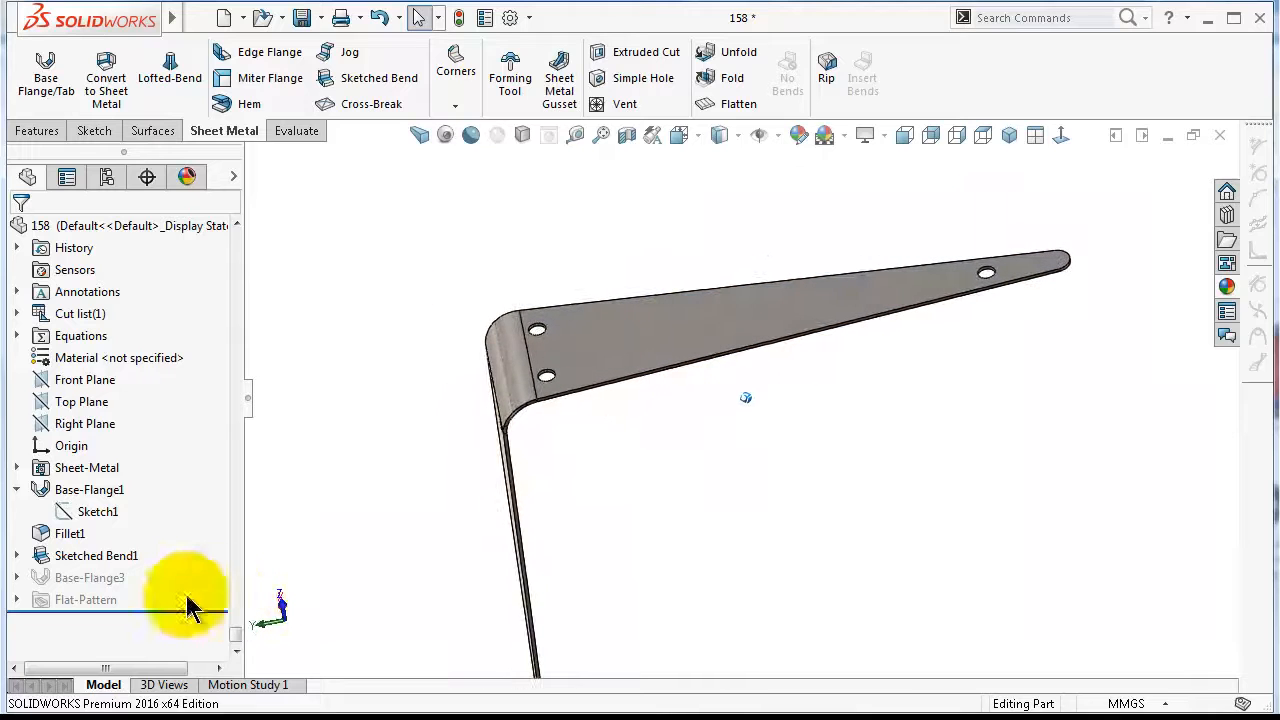
pyautogui.click(98, 511)
pyautogui.click(104, 460)
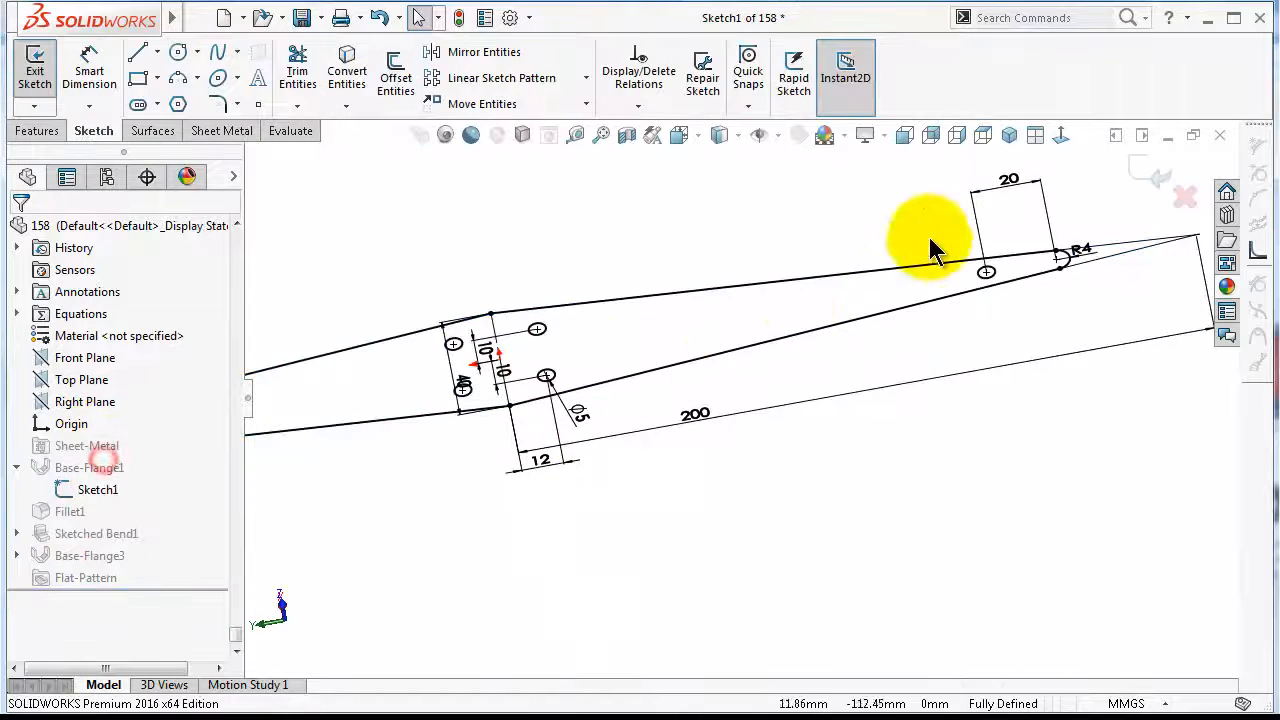
pyautogui.click(1060, 134)
pyautogui.scroll(-10, 759, 343)
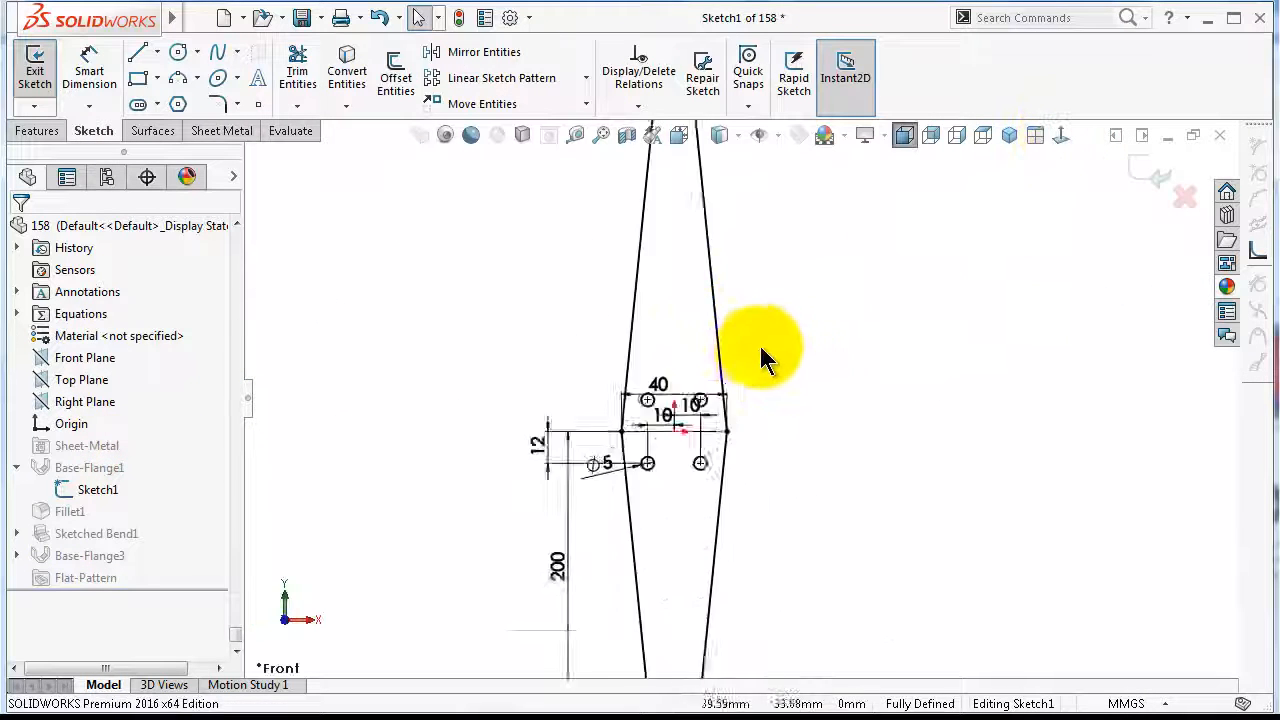
pyautogui.scroll(3, 668, 444)
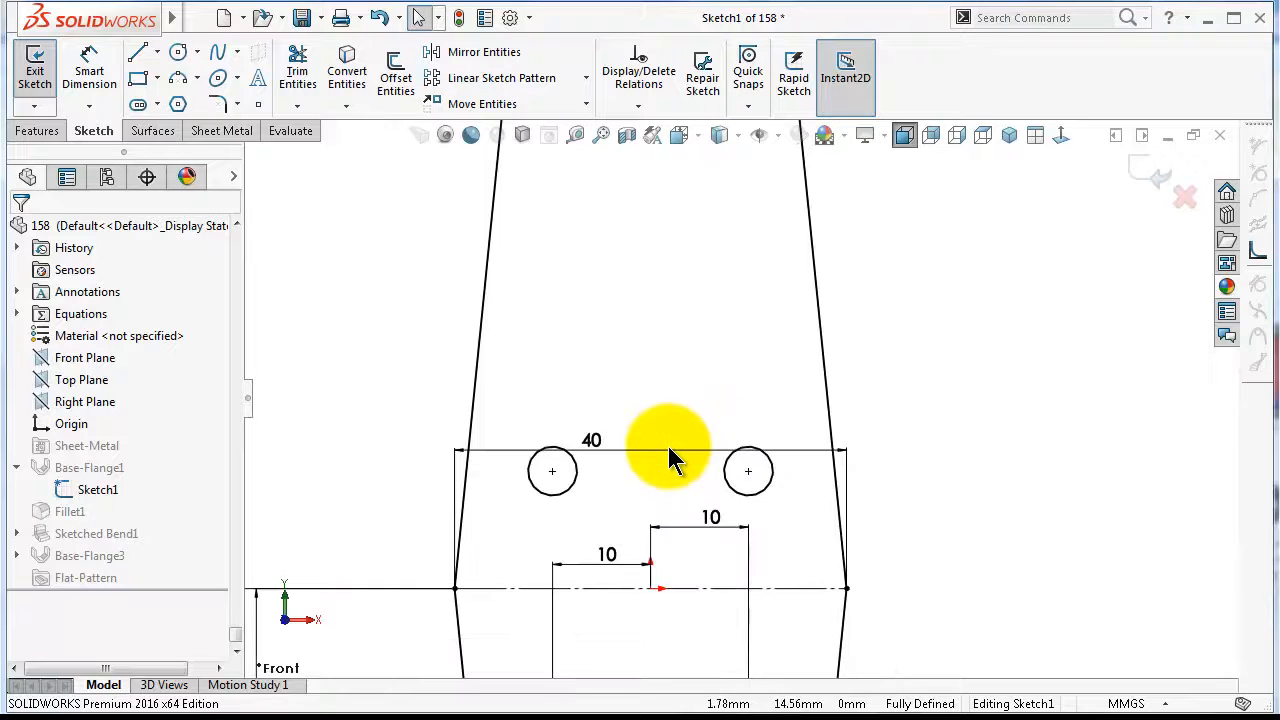
pyautogui.click(157, 80)
pyautogui.click(166, 110)
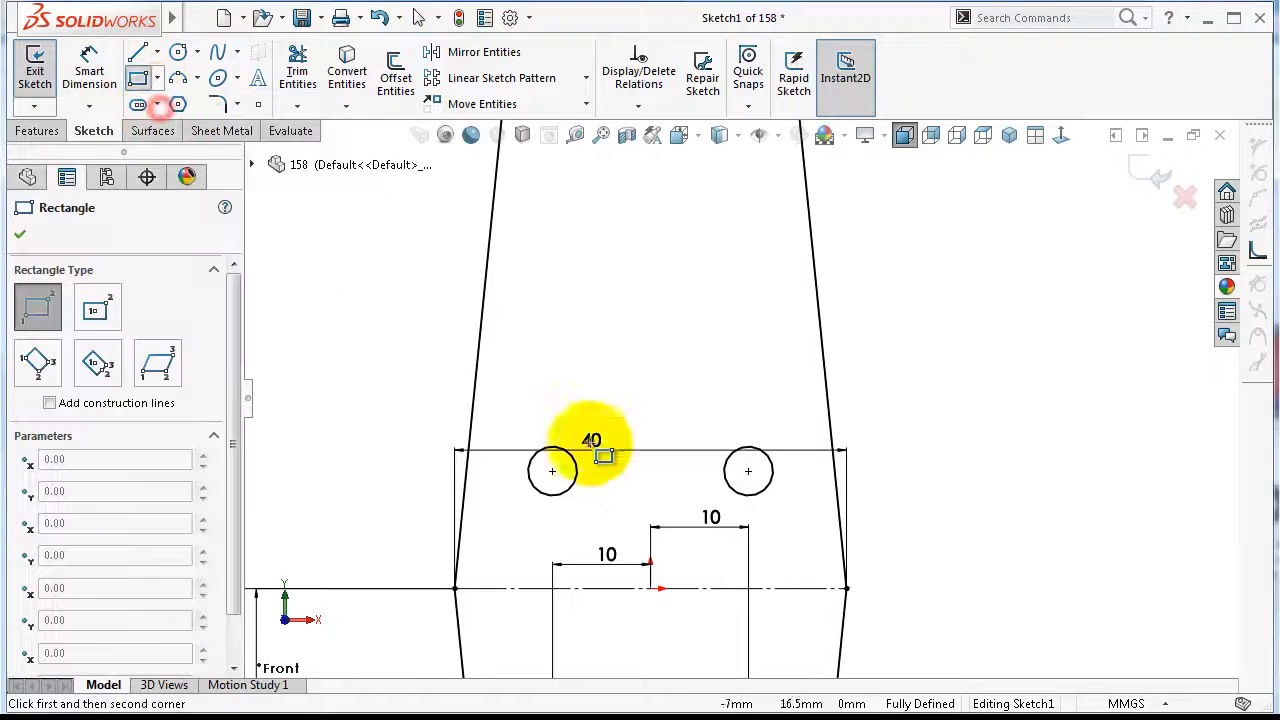
pyautogui.click(612, 588)
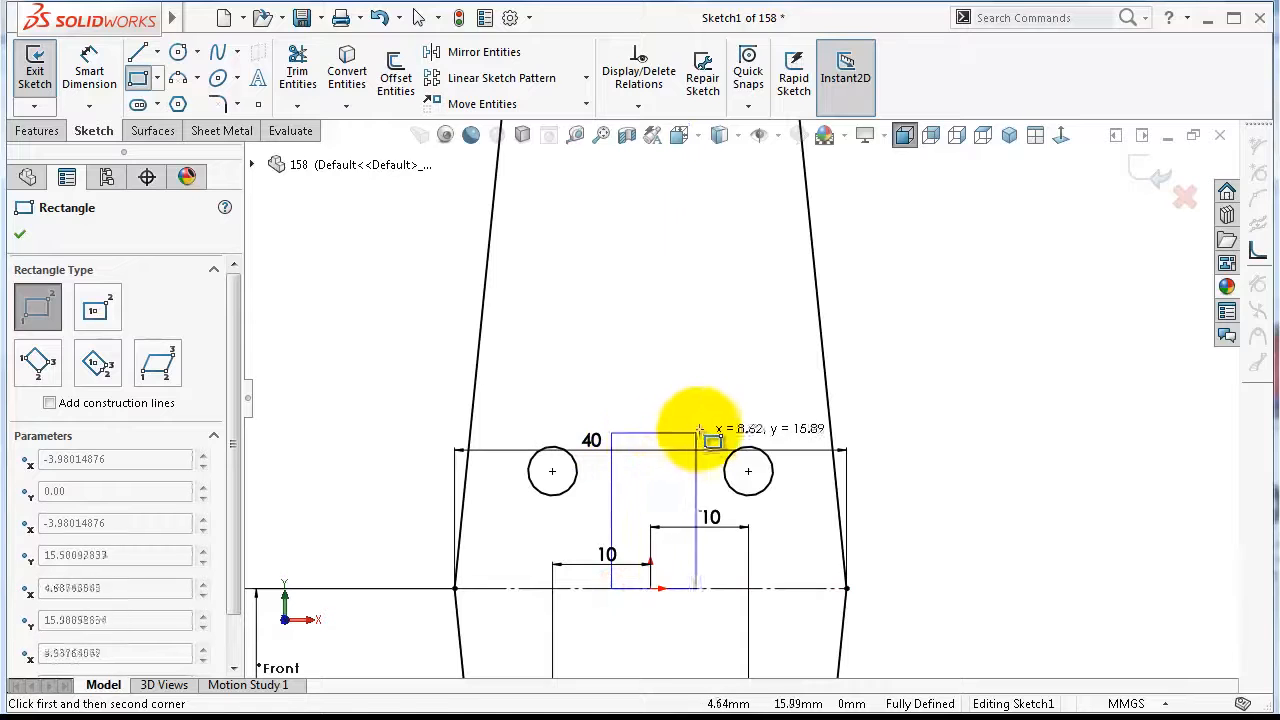
pyautogui.click(706, 380)
# Dimension the width of the new rectangle at 8 mm
pyautogui.moveTo(1020, 497); pyautogui.dragTo(1014, 320, button='right')
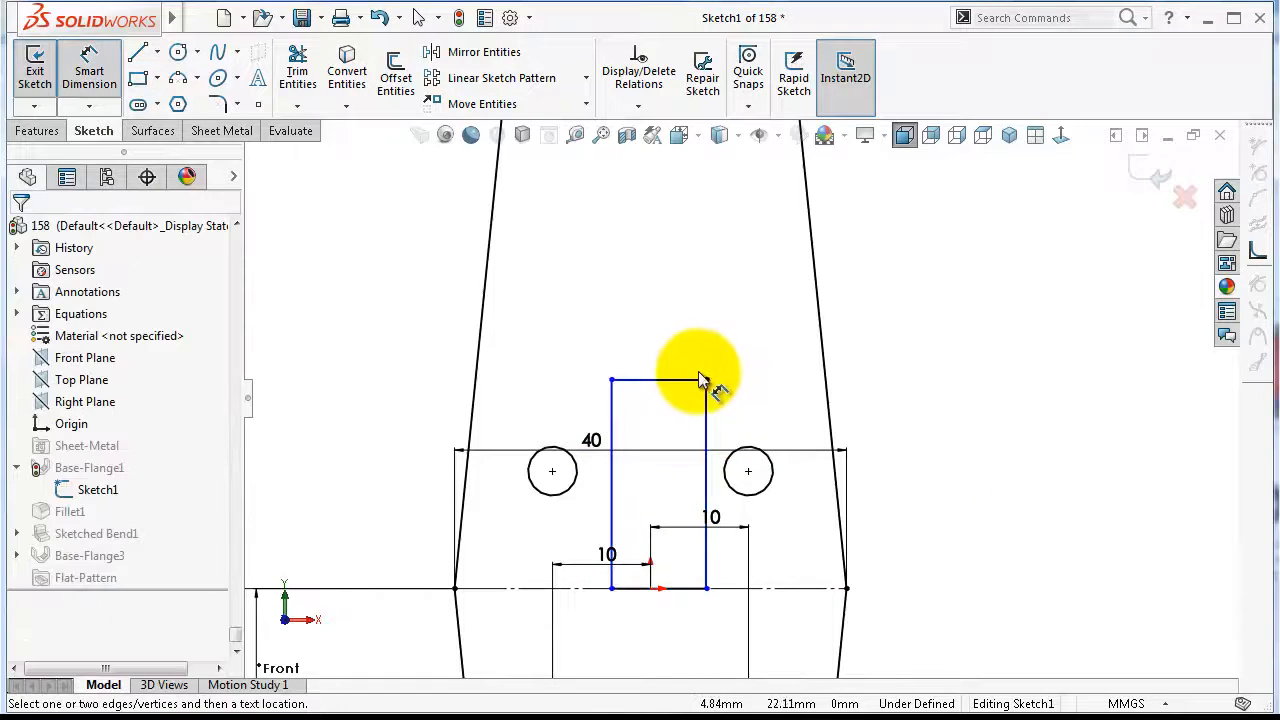
pyautogui.click(697, 382)
pyautogui.click(683, 345)
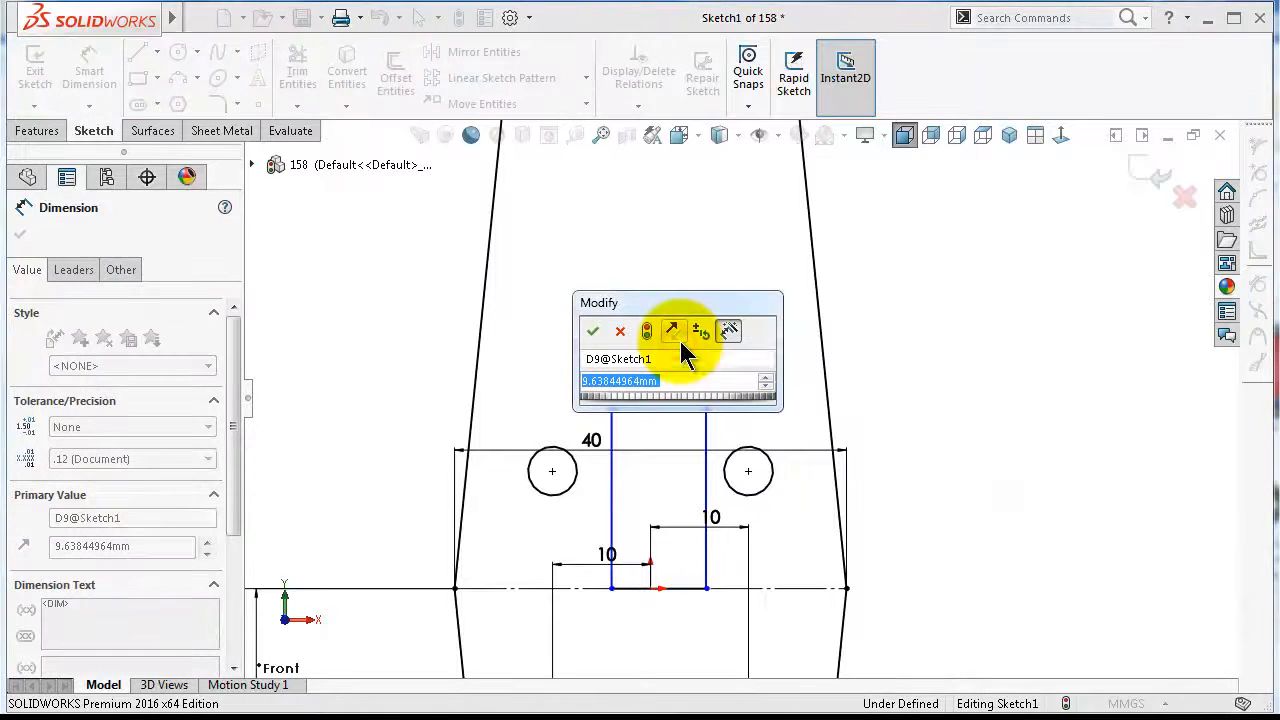
pyautogui.write('8')
pyautogui.press('Return')
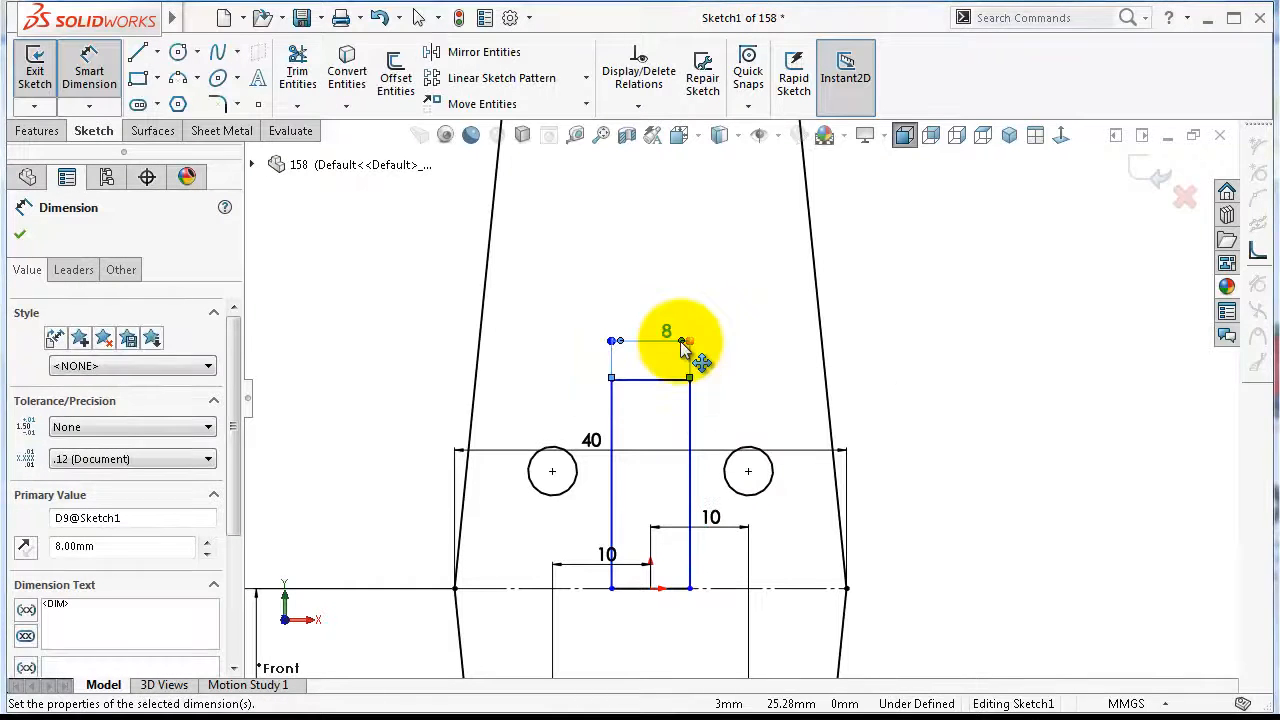
# Dimension the height of the new rectangle at 20 mm
pyautogui.click(697, 410)
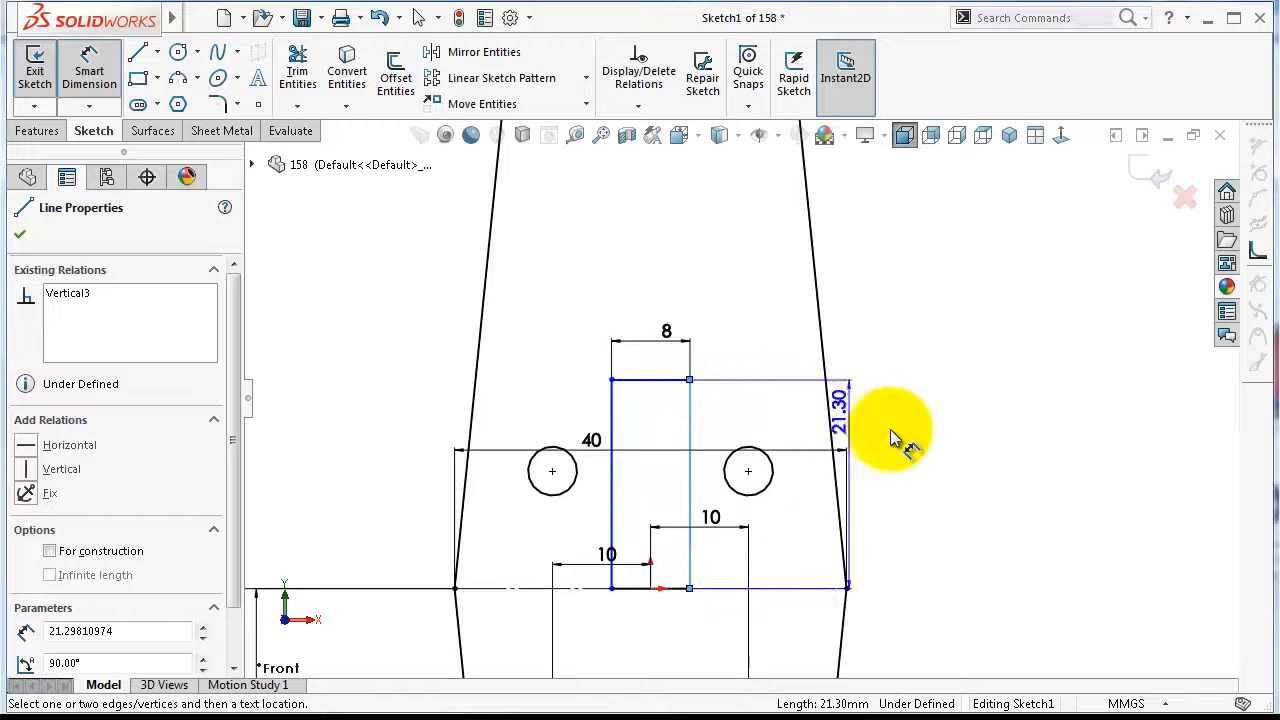
pyautogui.click(957, 464)
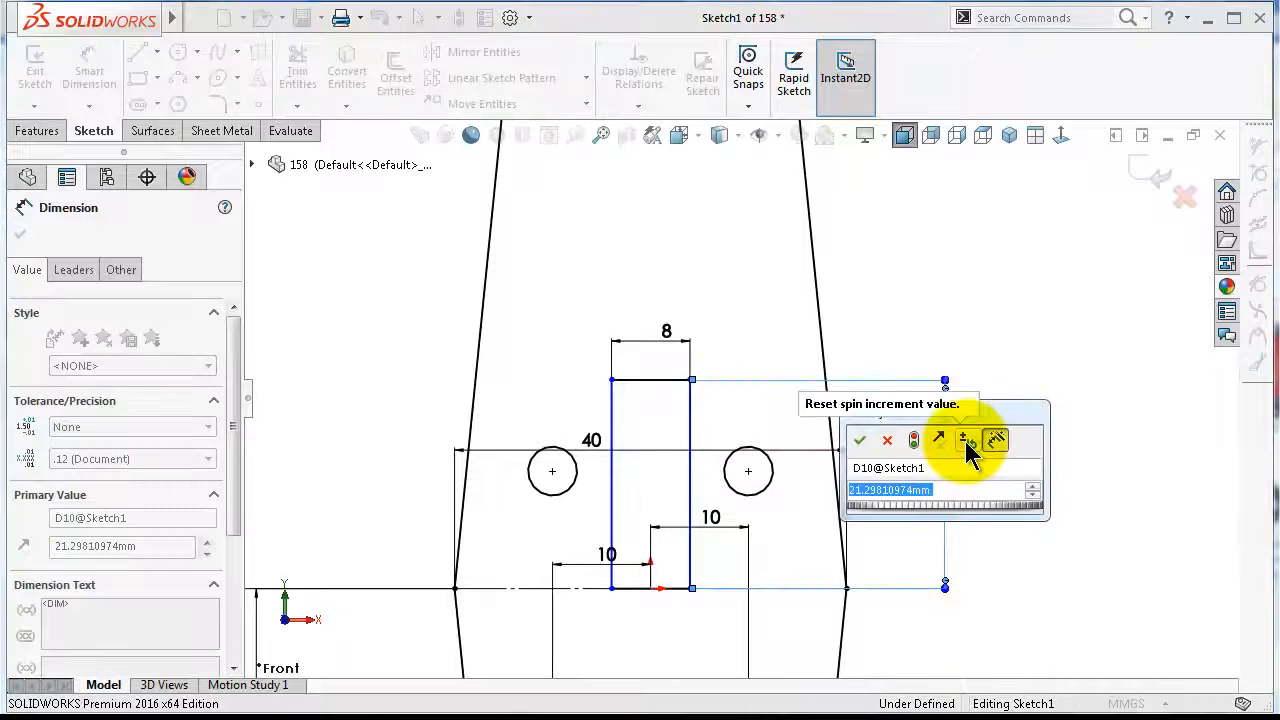
pyautogui.write('20')
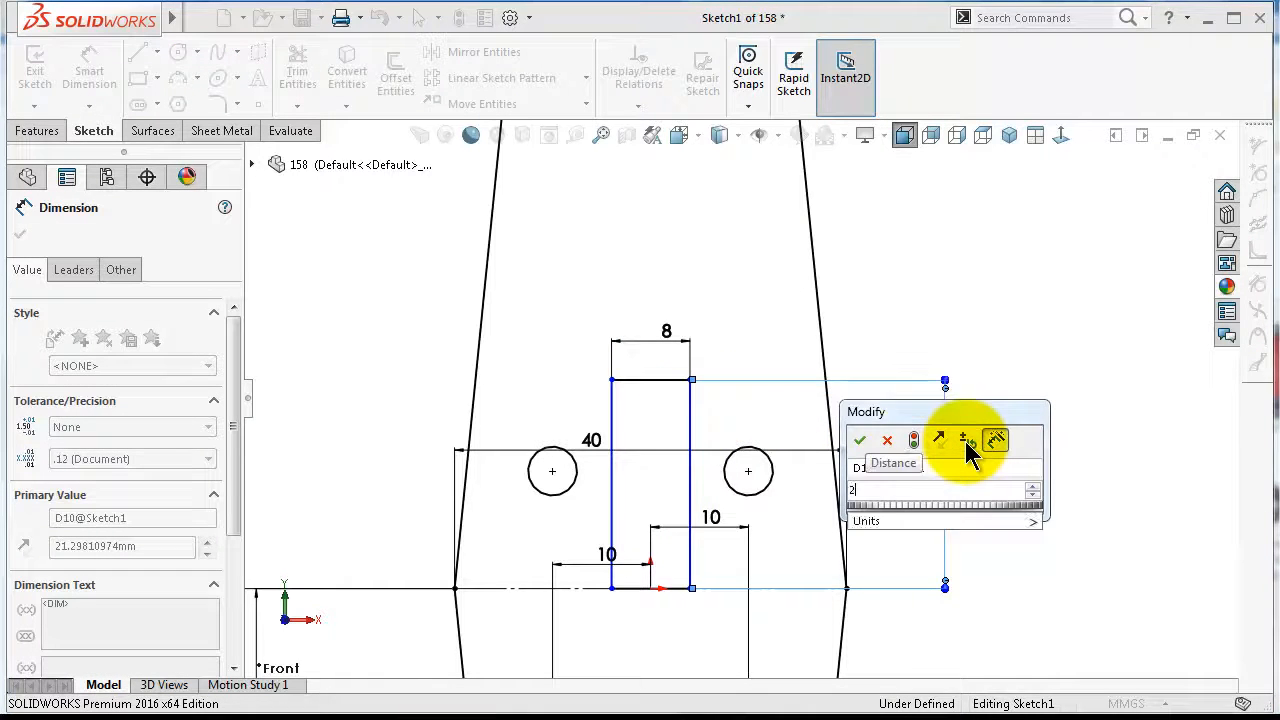
pyautogui.press('Return')
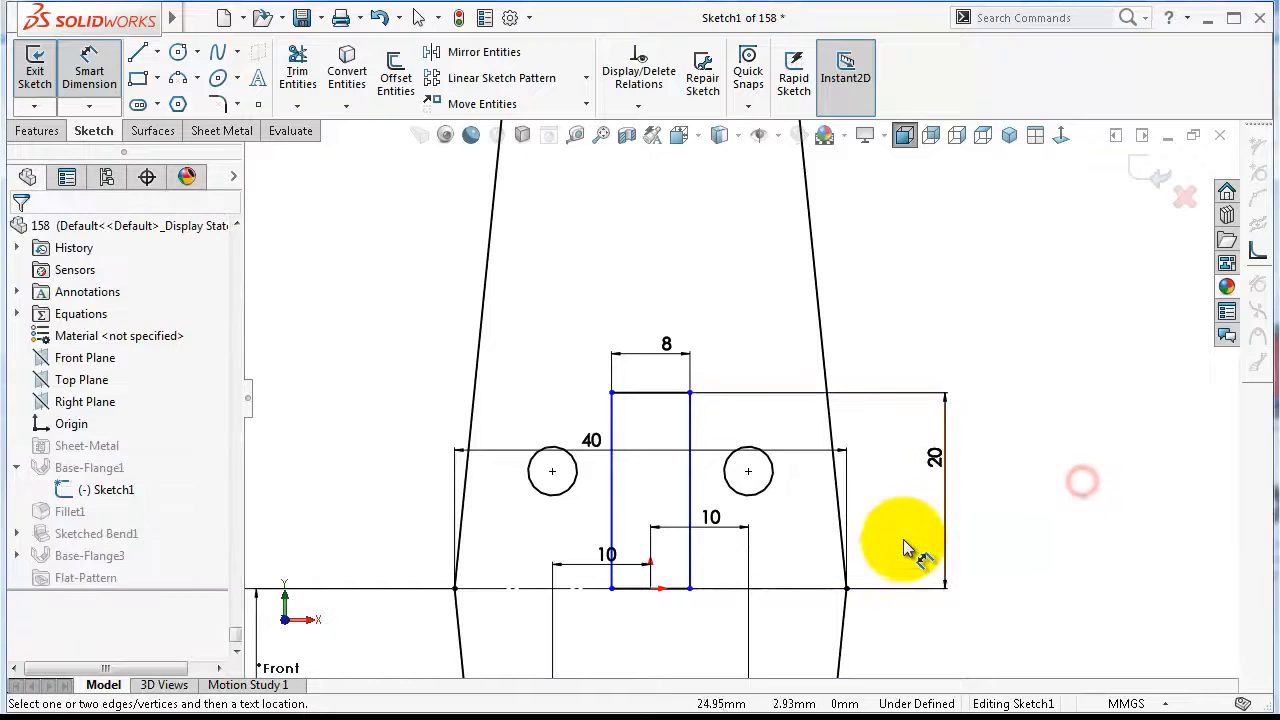
pyautogui.press('Escape')
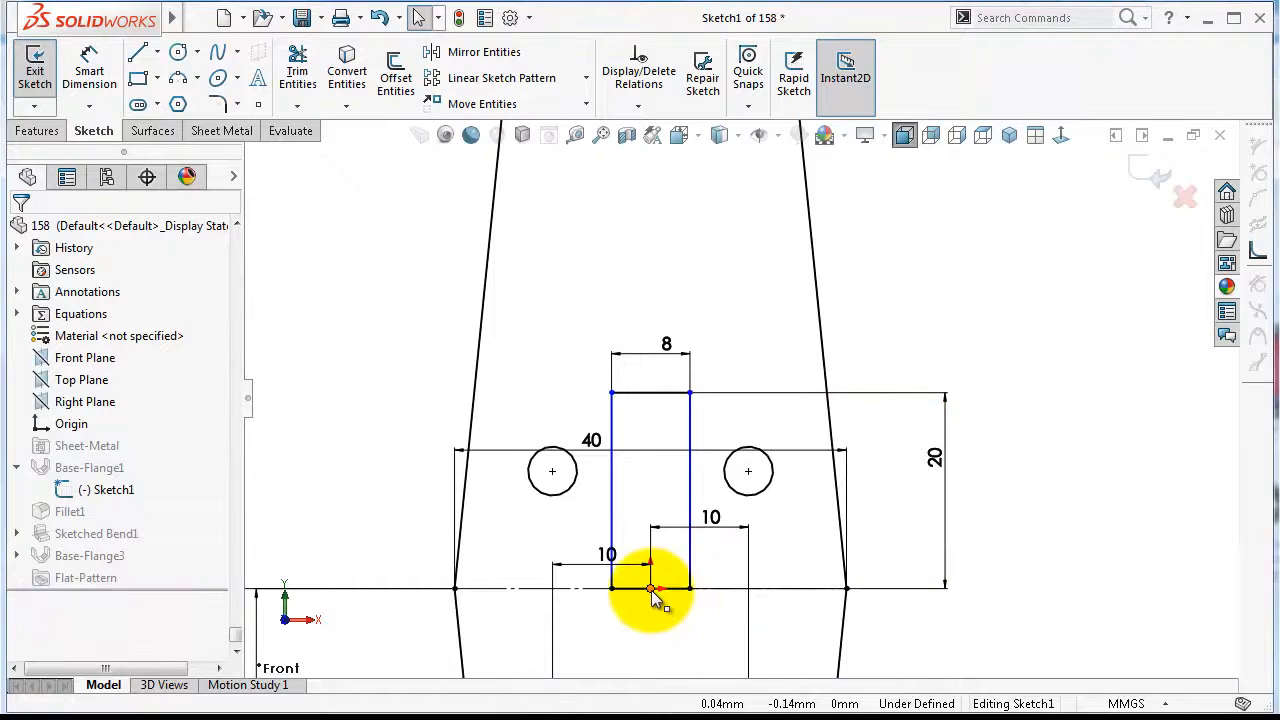
# Center the rectangle's bottom line on the sketch origin with a Midpoint relation
pyautogui.click(651, 590)
pyautogui.keyDown('ctrl'); pyautogui.click(679, 594); pyautogui.keyUp('ctrl')
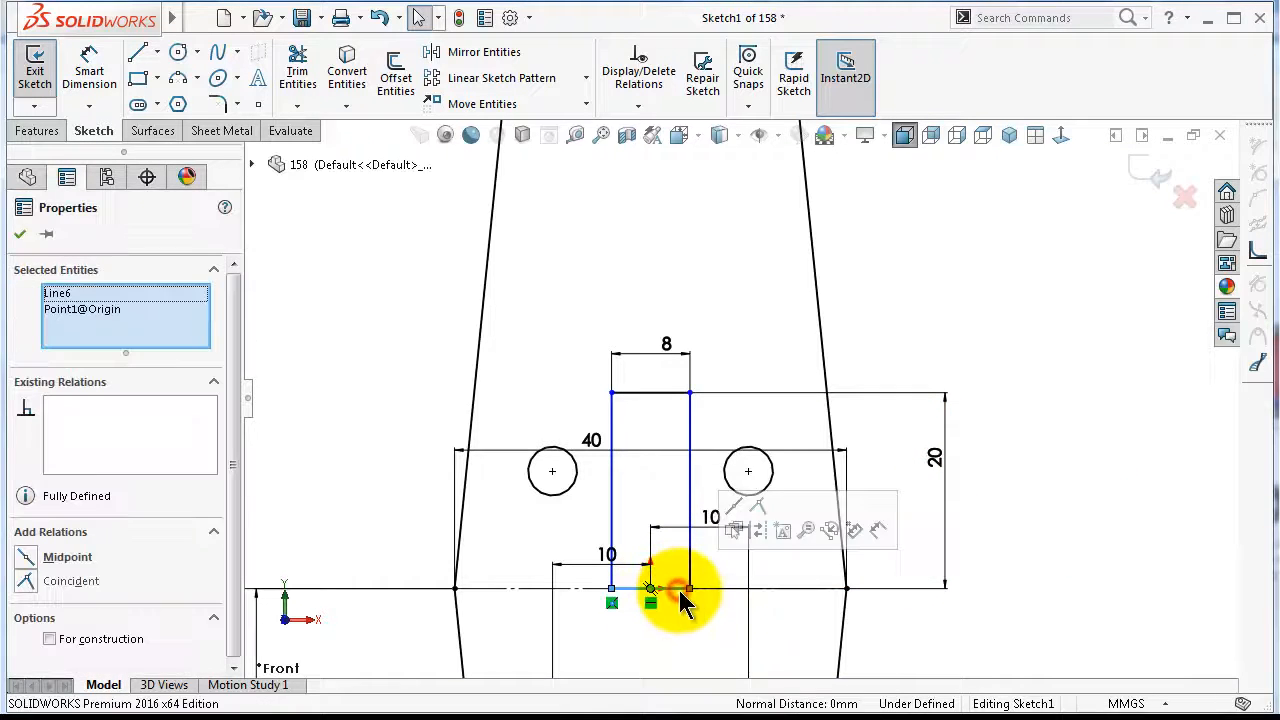
pyautogui.click(737, 508)
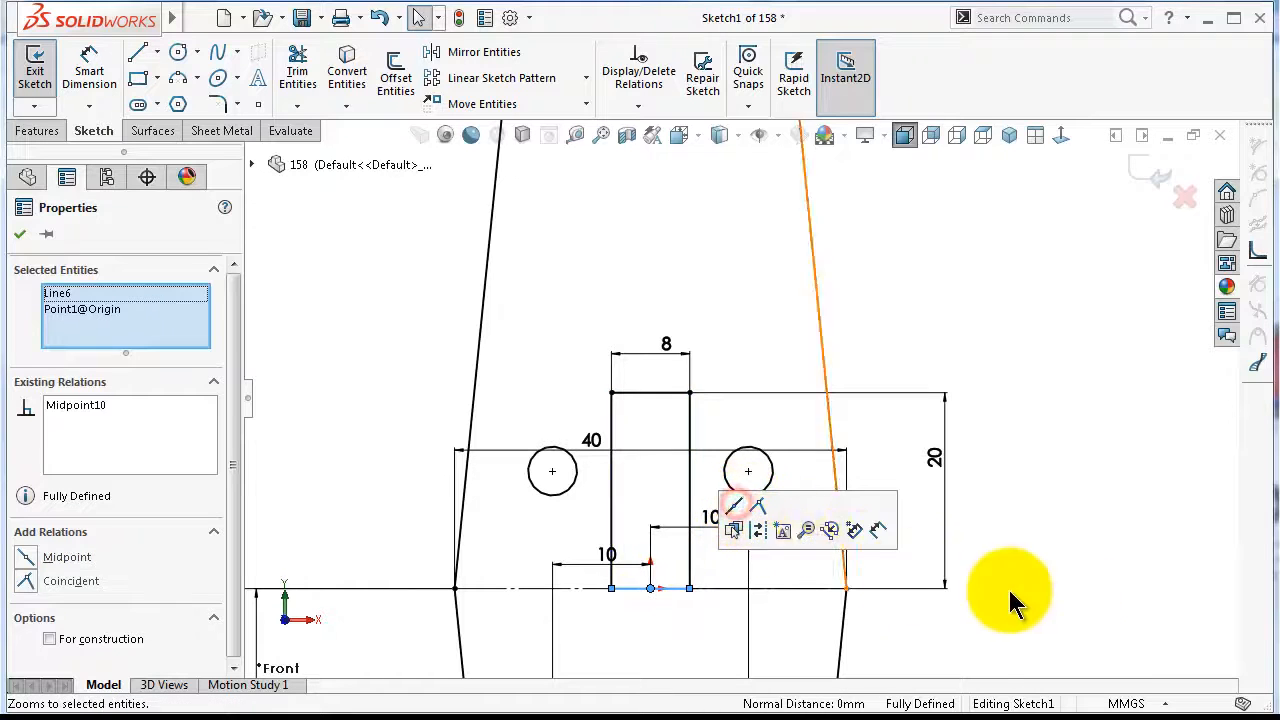
pyautogui.click(1121, 568)
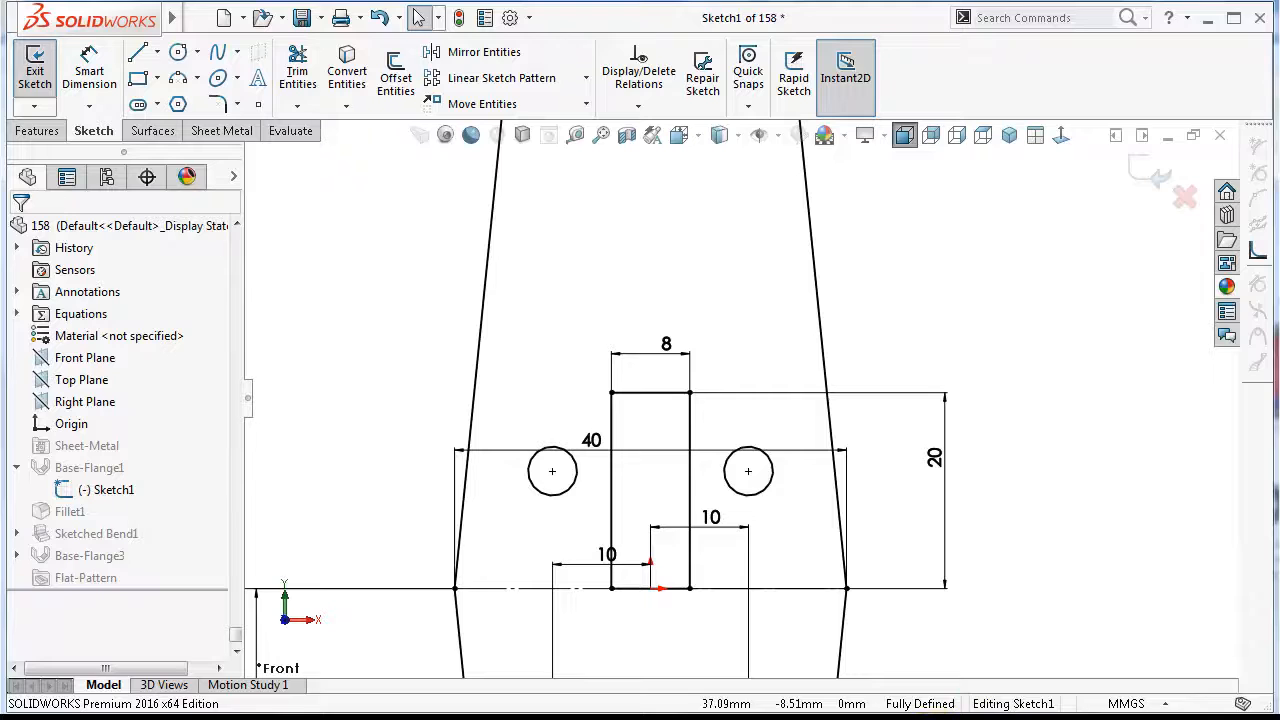
# Sketch a circle inside the upper part of the rectangle and dimension its diameter at 3 mm
pyautogui.click(178, 52)
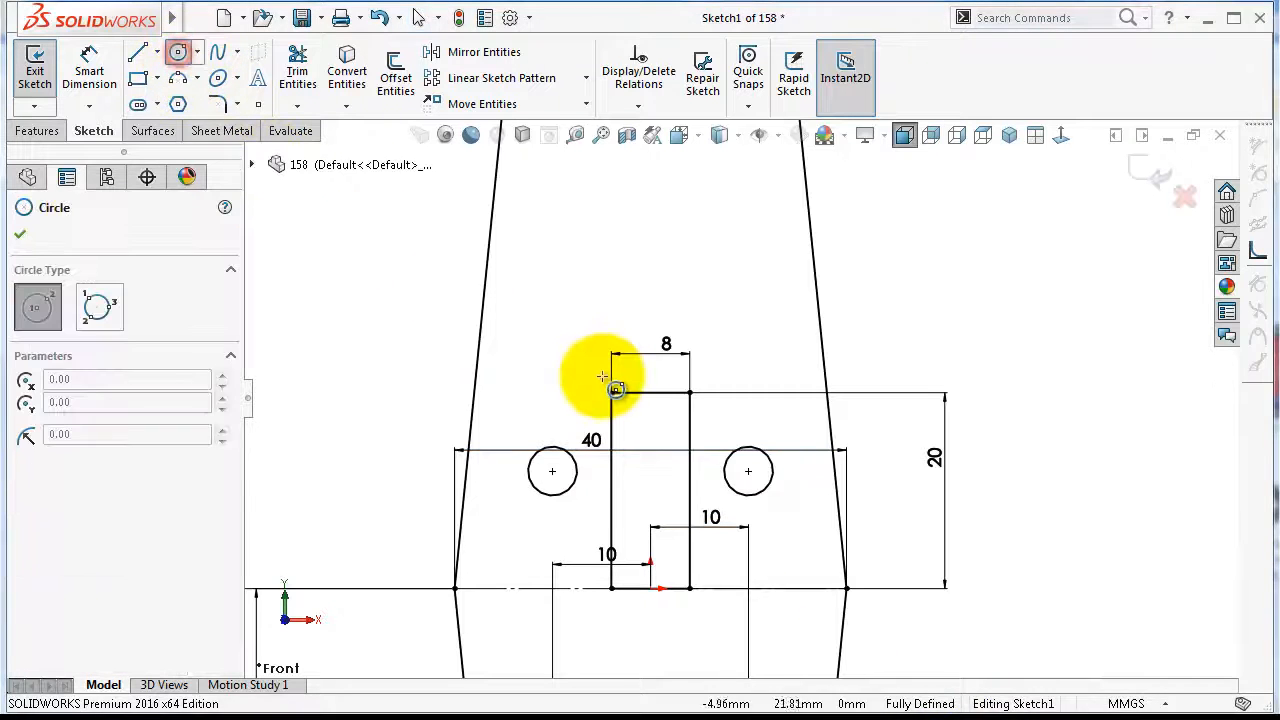
pyautogui.click(650, 444)
pyautogui.click(651, 419)
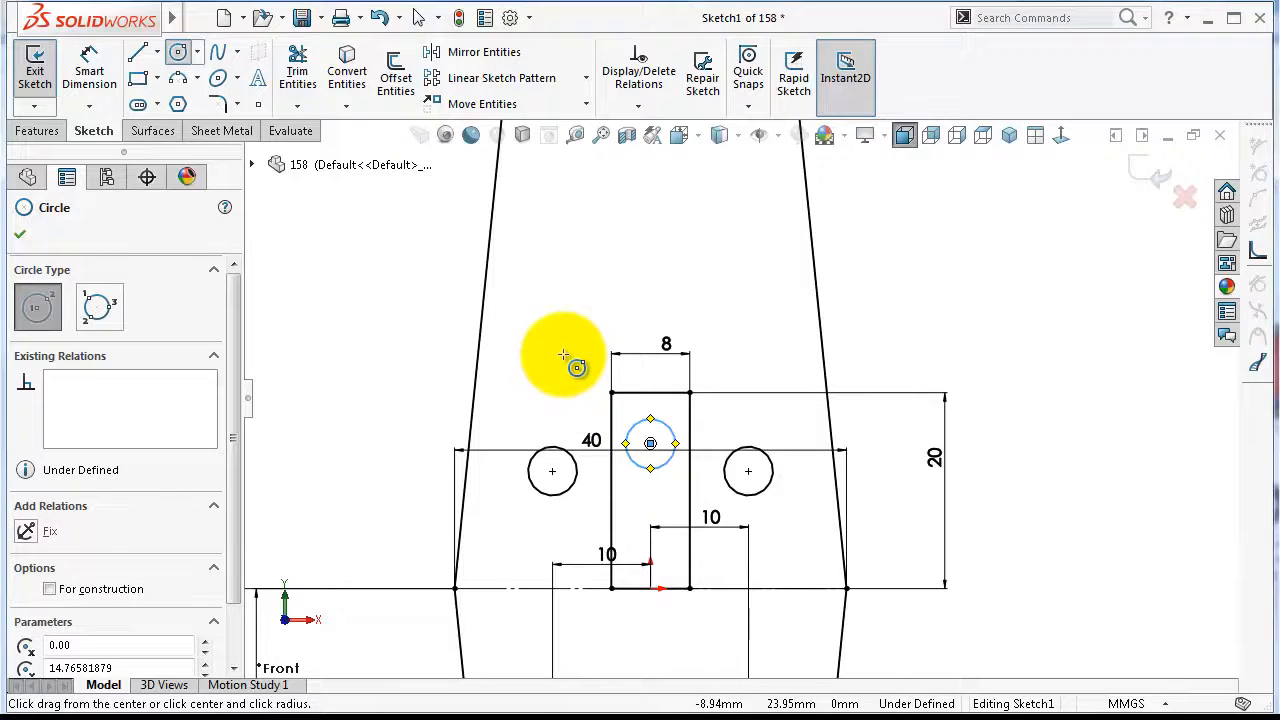
pyautogui.moveTo(563, 355); pyautogui.dragTo(566, 275, button='right')
pyautogui.click(643, 430)
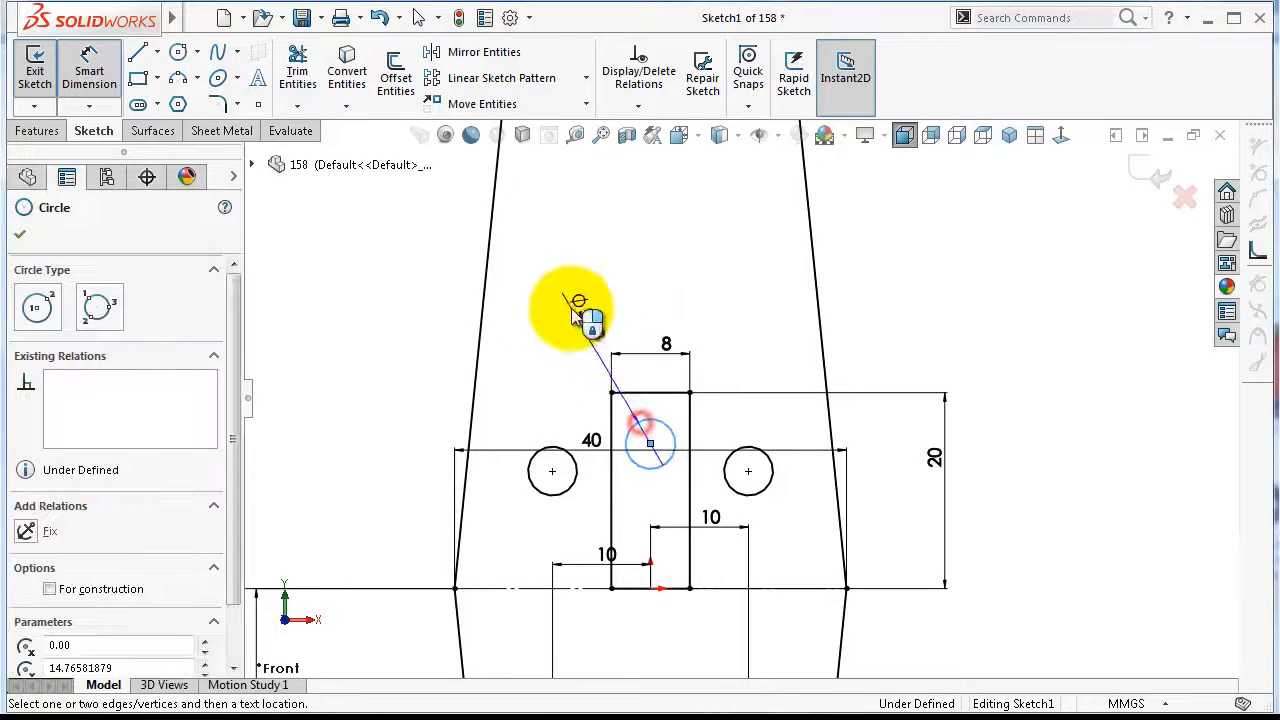
pyautogui.click(571, 305)
pyautogui.write('3.00mm')
pyautogui.press('Return')
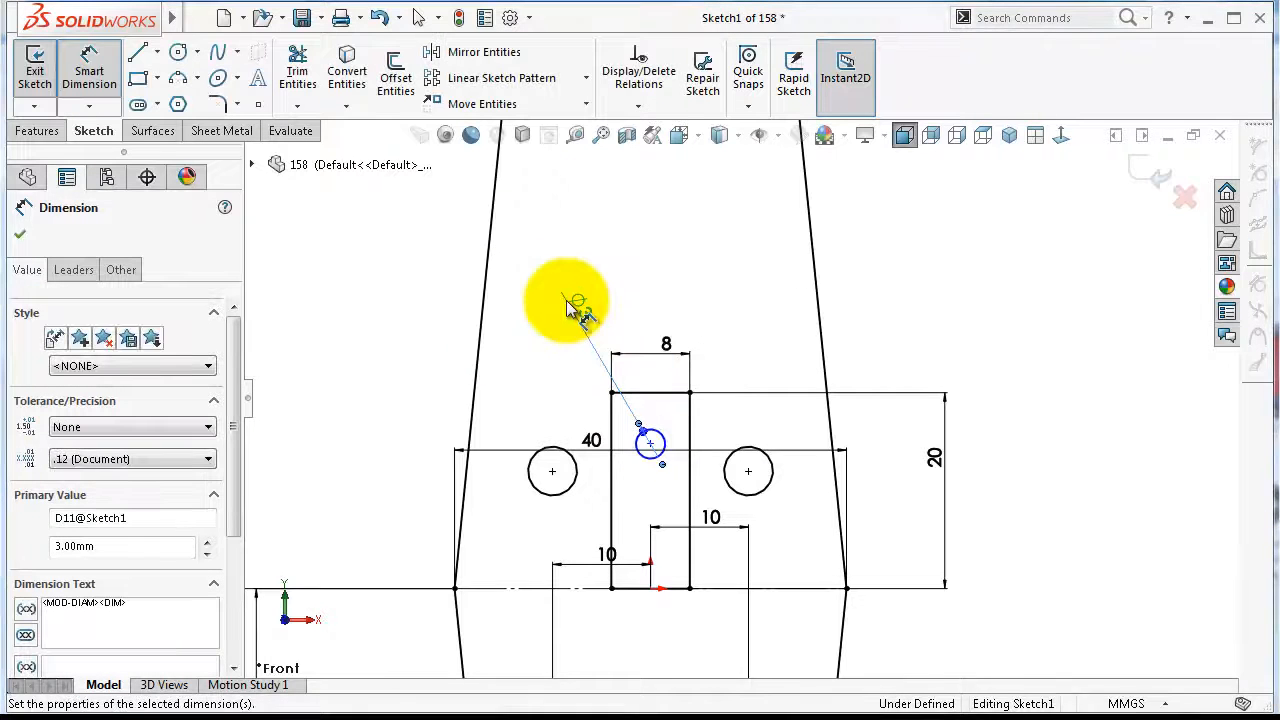
# Dimension the distance from the small circle's center to the rectangle's top line at 3 mm
pyautogui.click(651, 445)
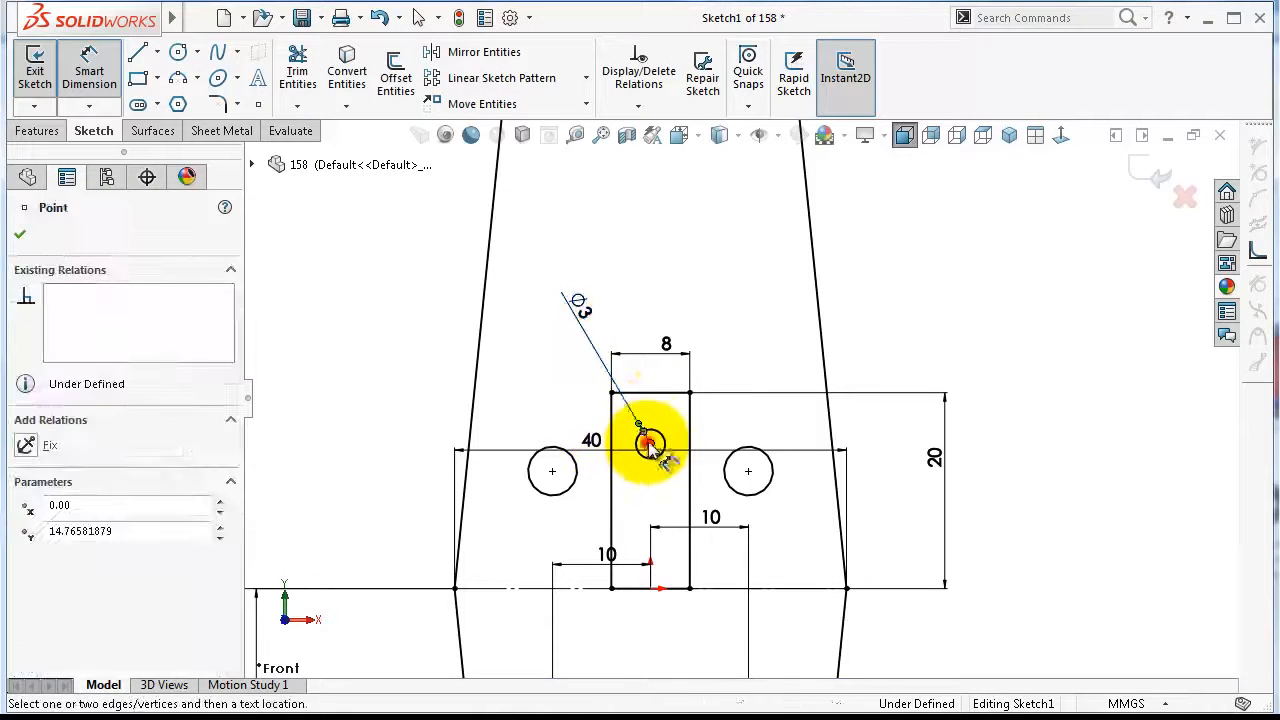
pyautogui.click(630, 393)
pyautogui.click(570, 405)
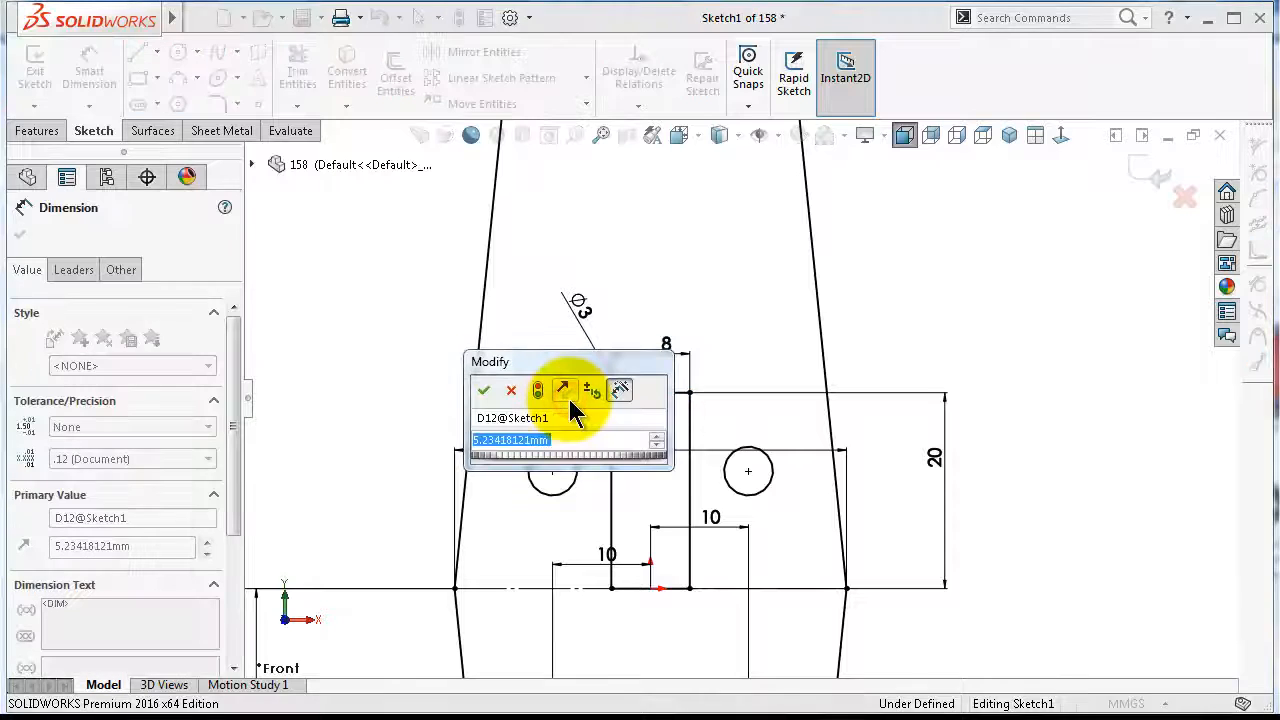
pyautogui.write('3')
pyautogui.press('Return')
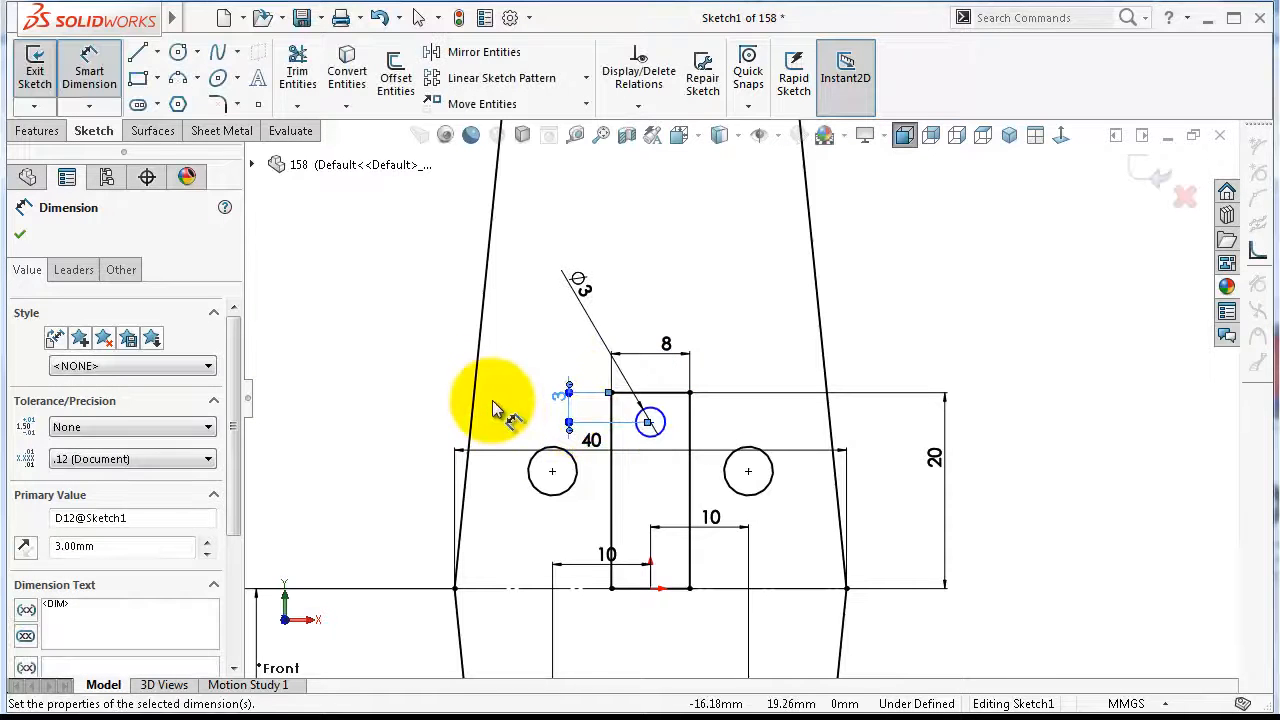
pyautogui.press('Escape')
pyautogui.click(650, 424)
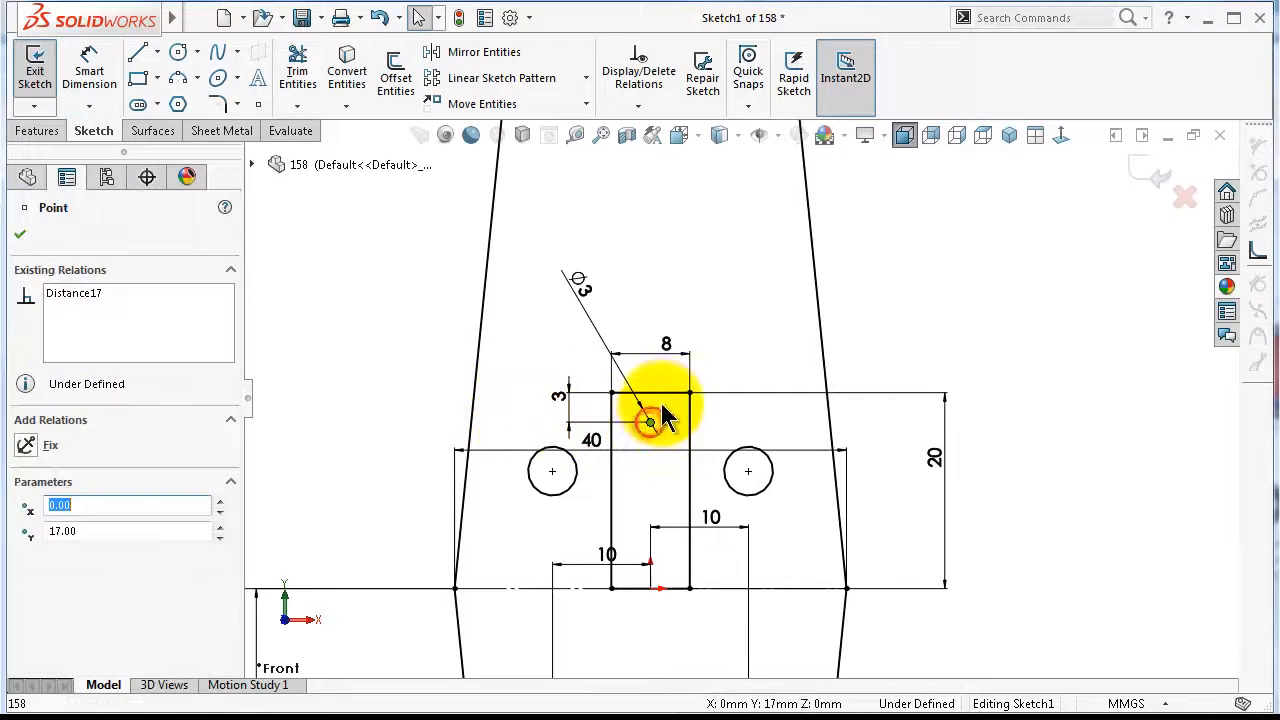
pyautogui.keyDown('ctrl'); pyautogui.click(651, 393); pyautogui.keyUp('ctrl')
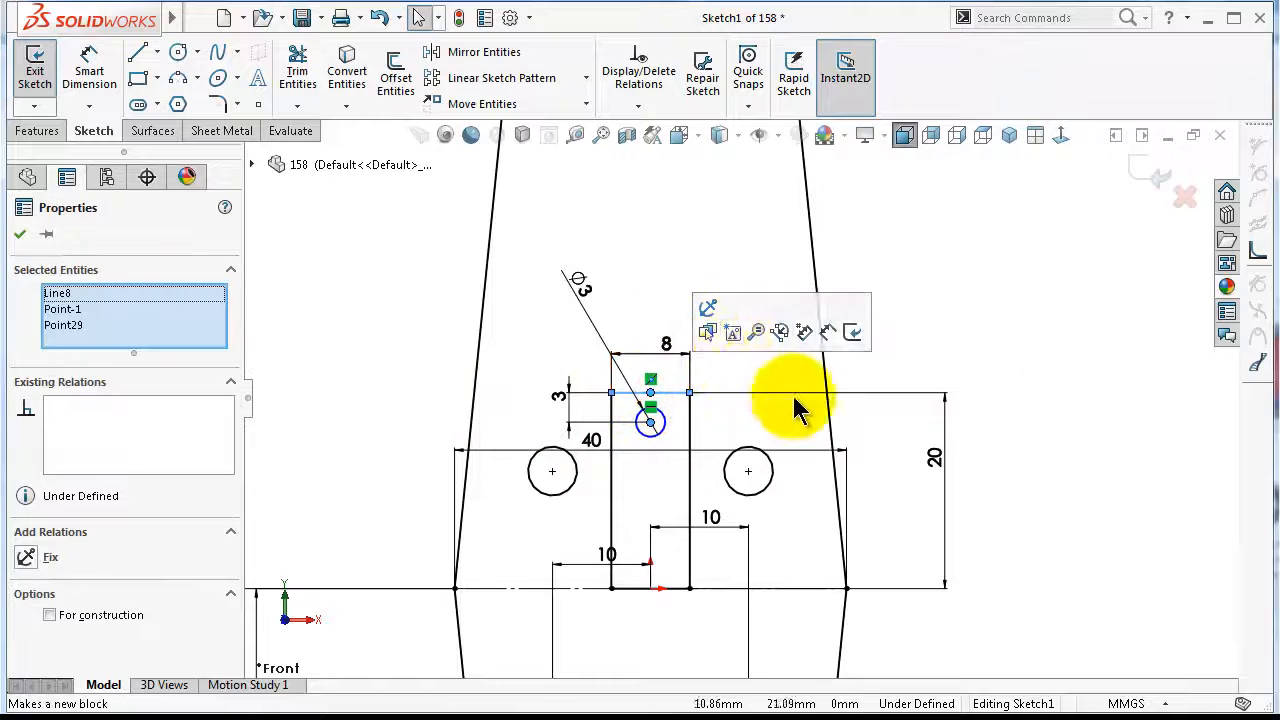
pyautogui.click(1105, 396)
# Align the small circle's center with the sketch origin using a Vertical relation
pyautogui.click(650, 424)
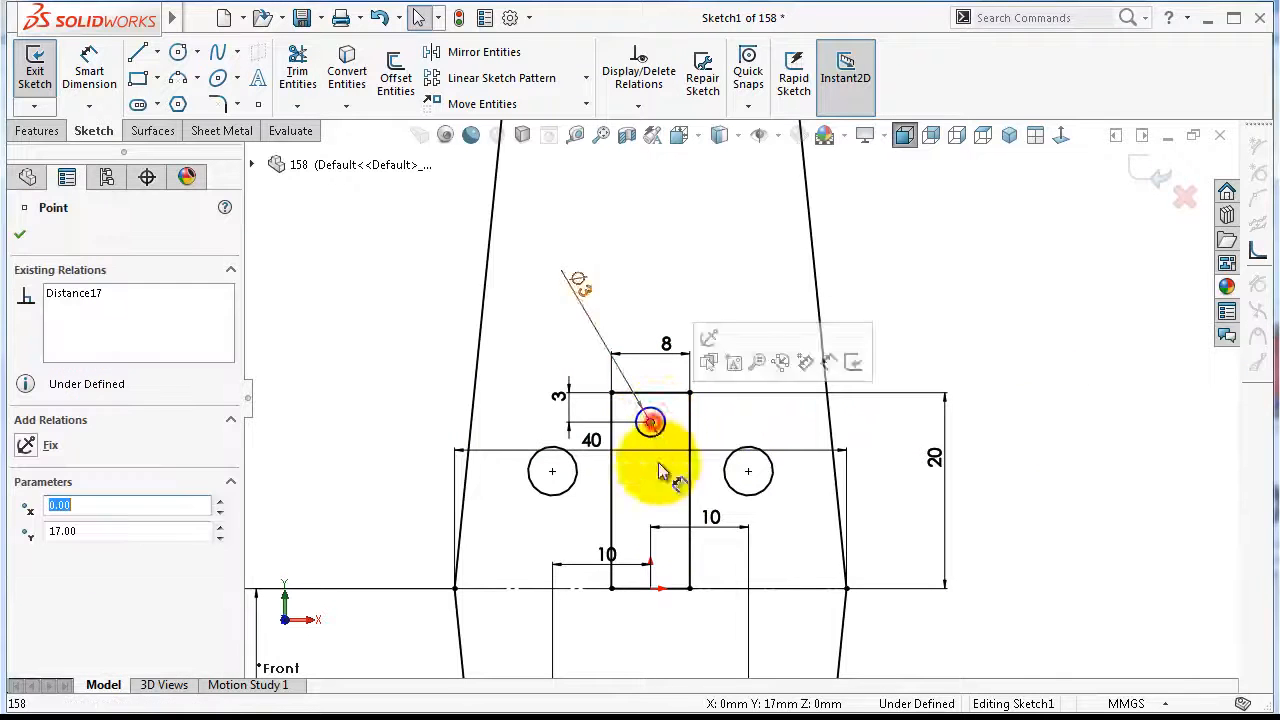
pyautogui.keyDown('ctrl'); pyautogui.click(650, 589); pyautogui.keyUp('ctrl')
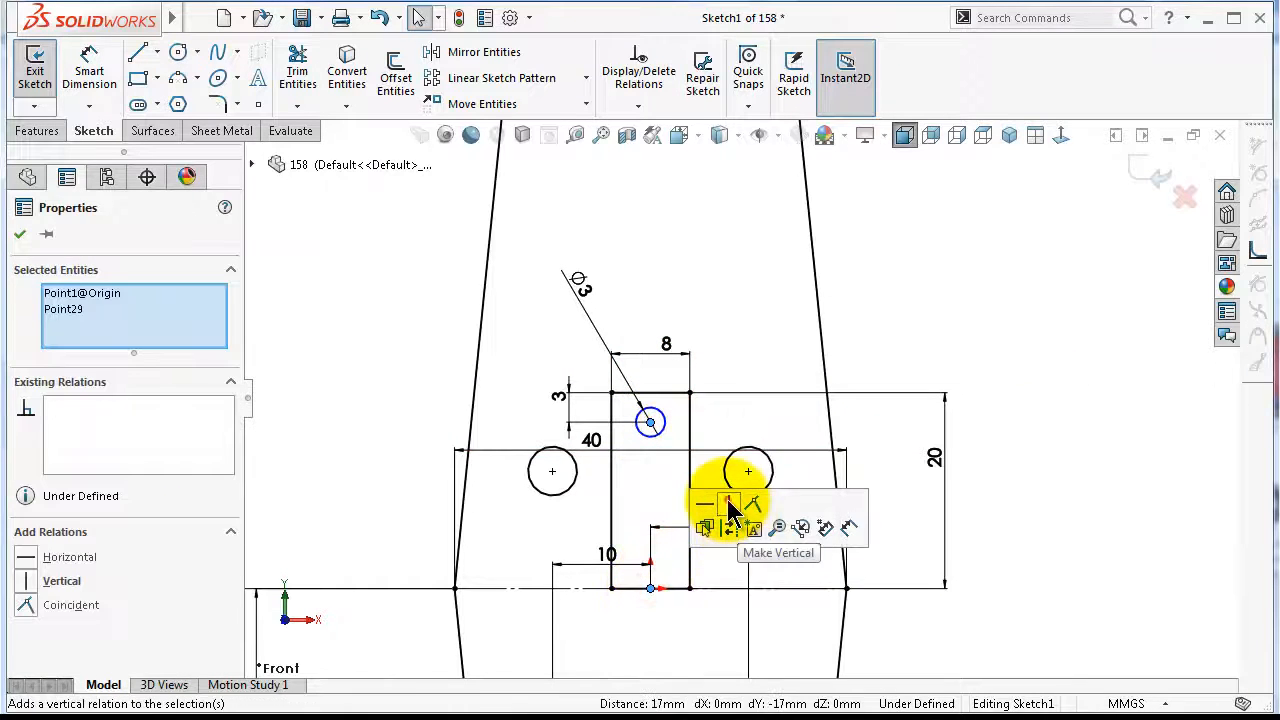
pyautogui.click(737, 521)
pyautogui.click(1078, 455)
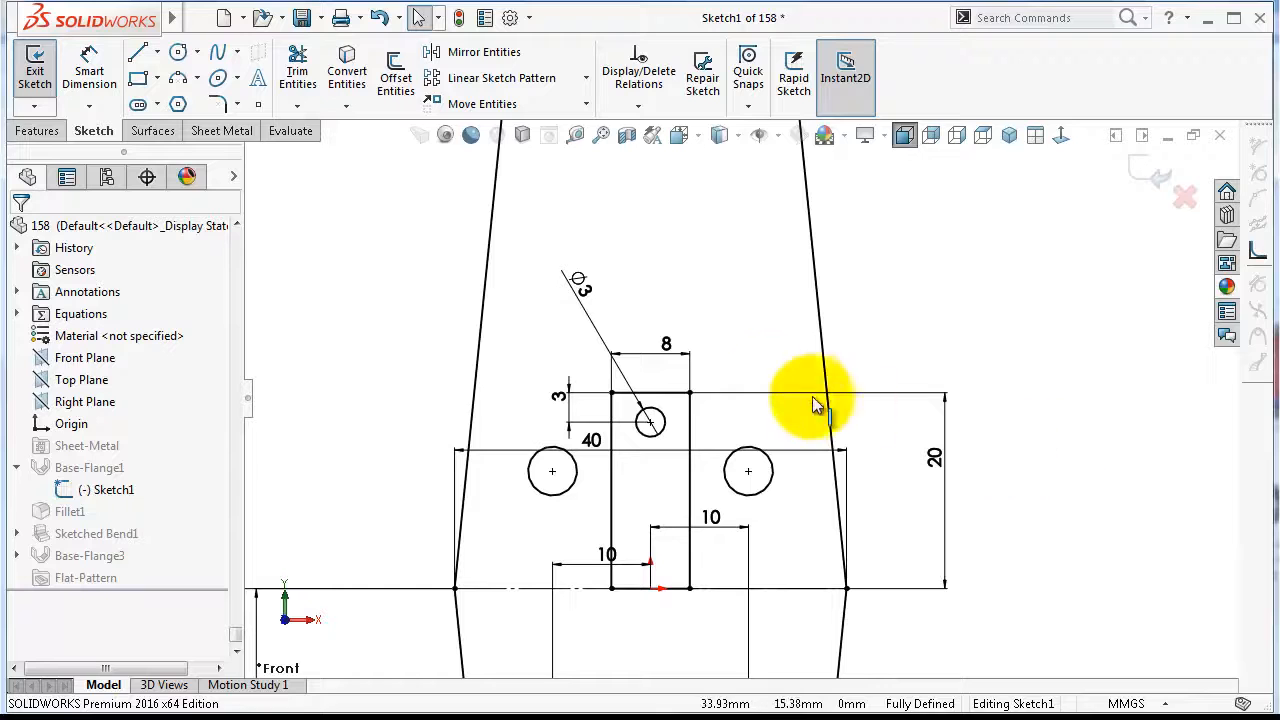
# Convert the rectangle's bottom line to construction geometry
pyautogui.scroll(-5, 714, 585)
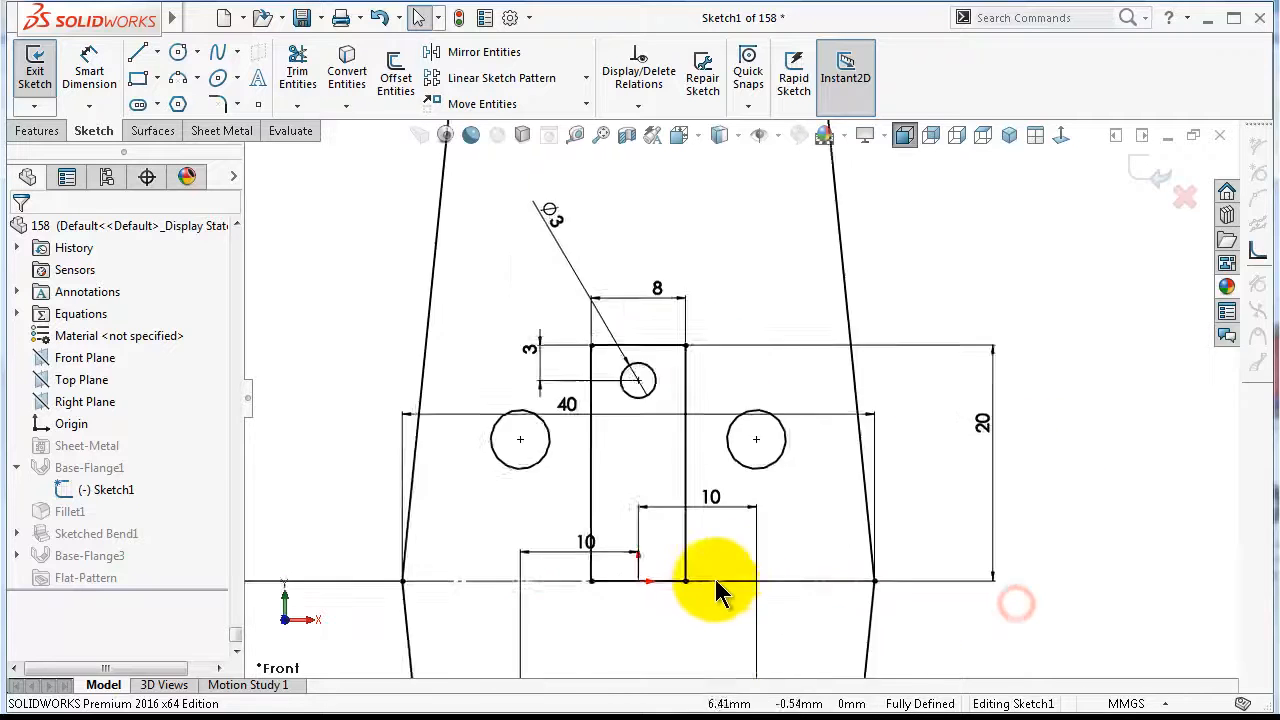
pyautogui.click(657, 563)
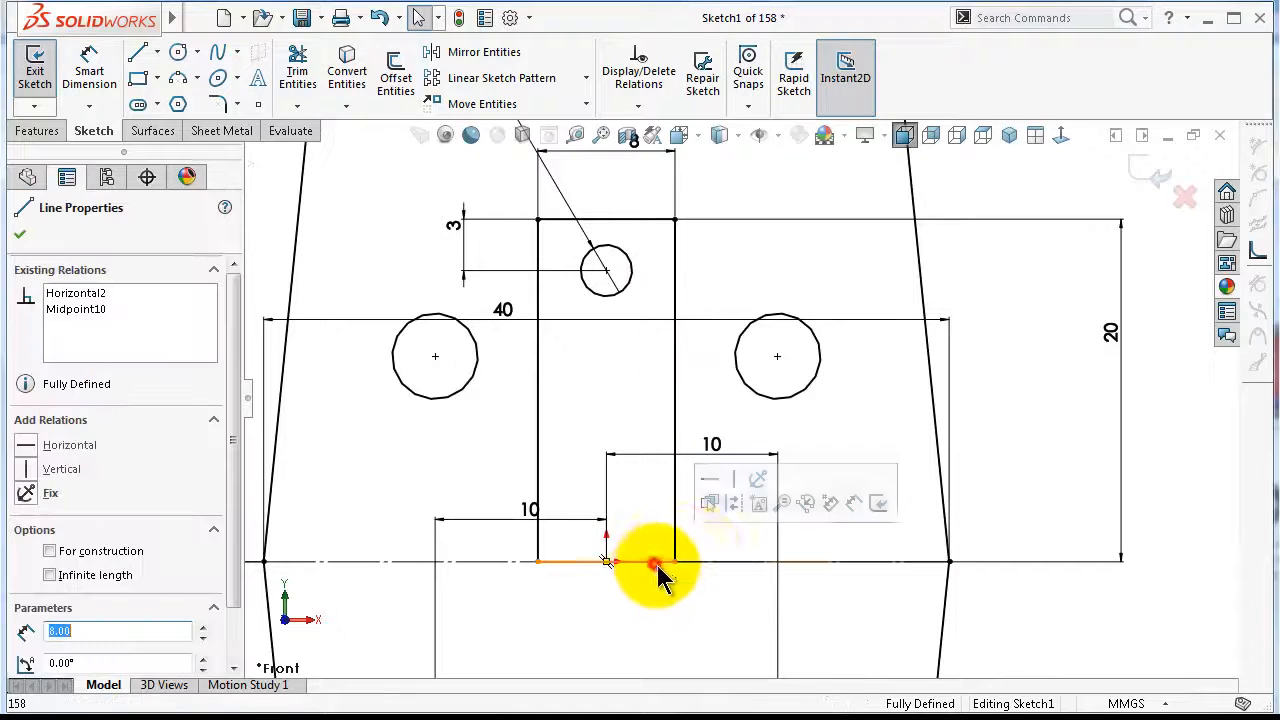
pyautogui.click(723, 507)
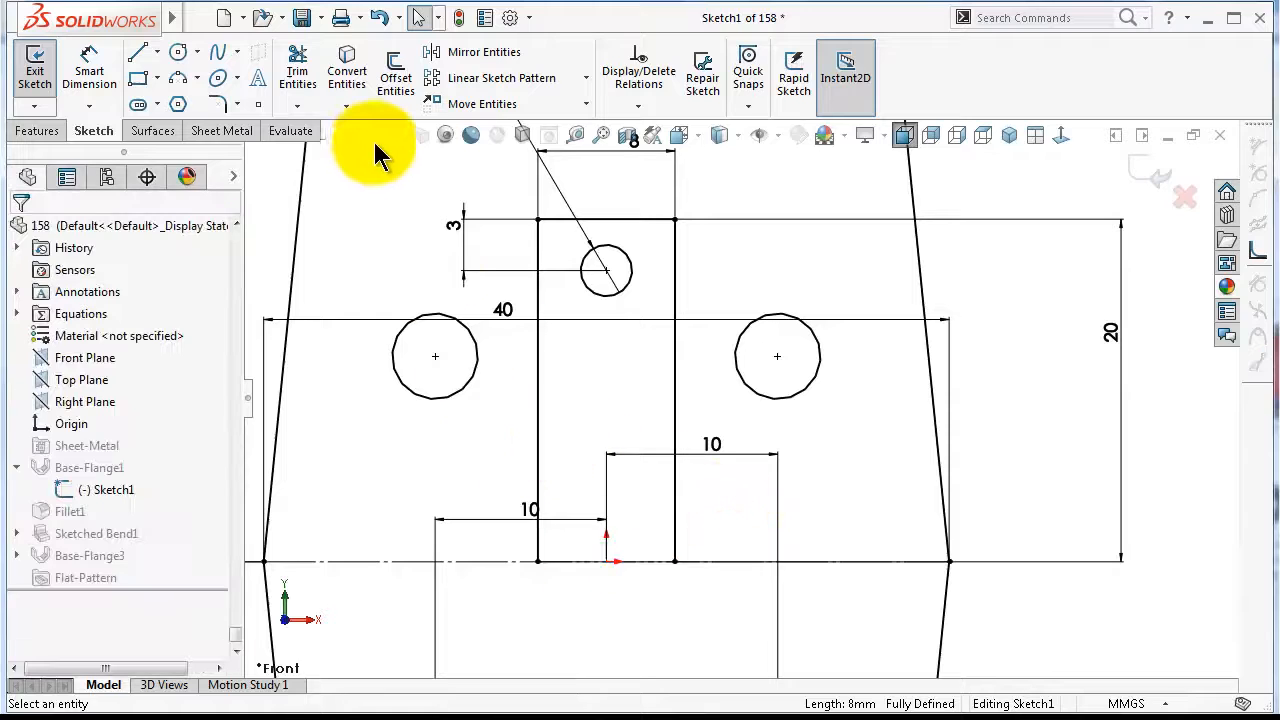
# Offset the rectangle's top and two side lines outward by 1 mm with Offset Entities, using the reversed direction
pyautogui.click(394, 87)
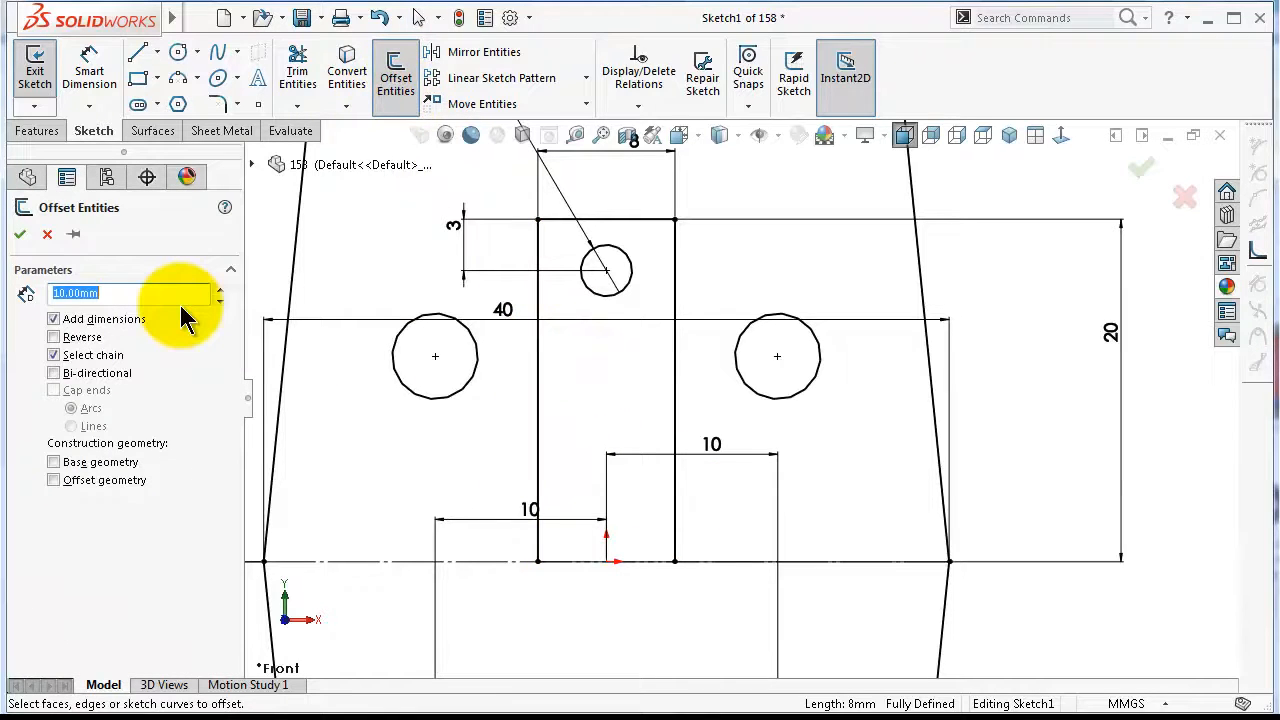
pyautogui.write('1')
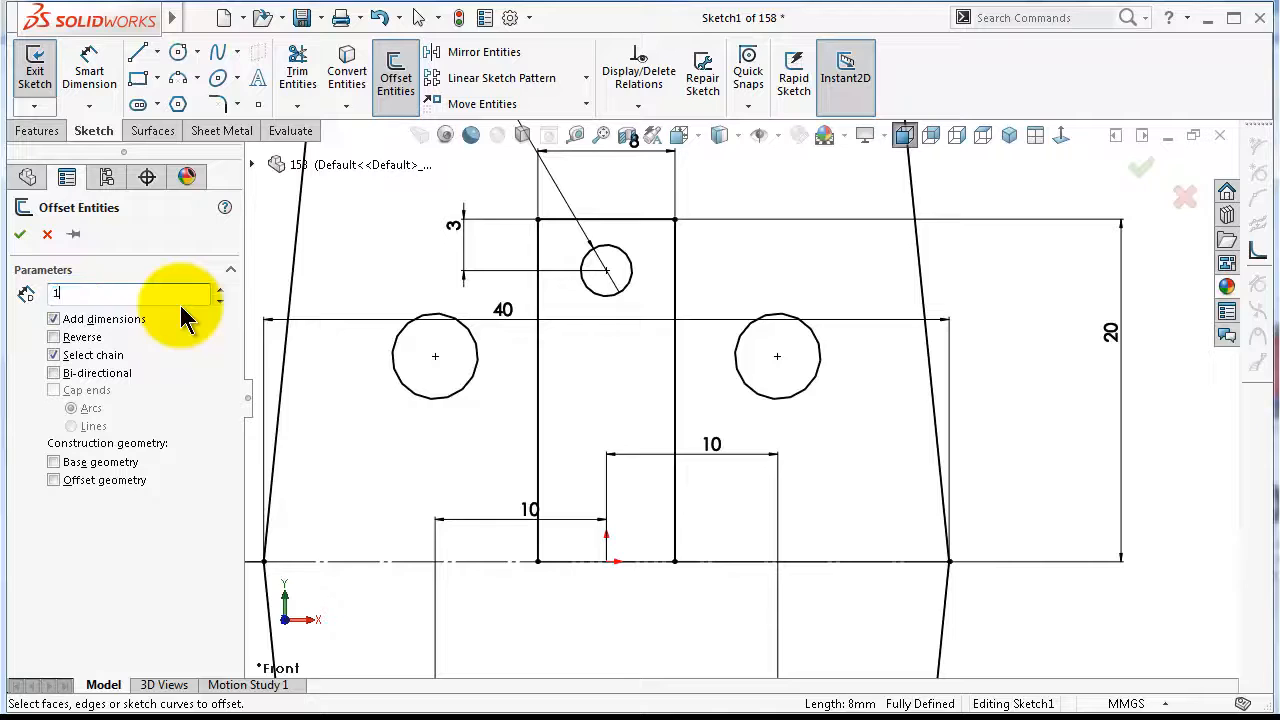
pyautogui.click(537, 365)
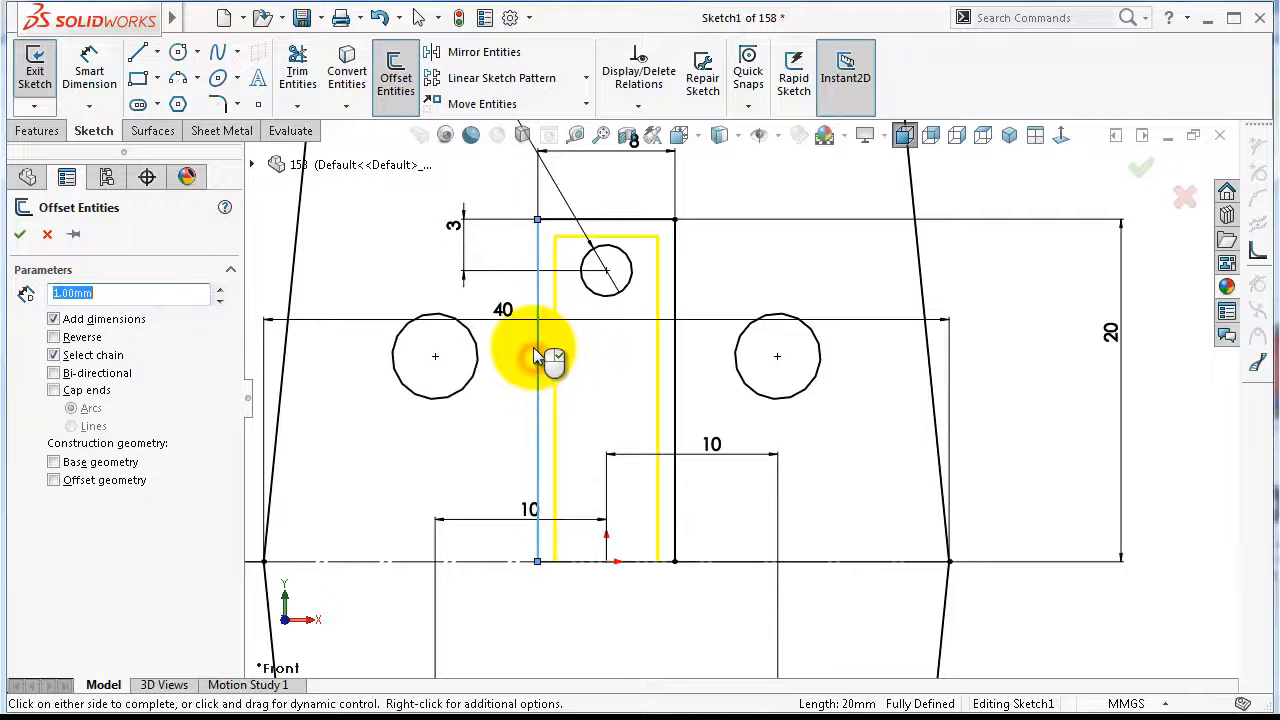
pyautogui.click(54, 337)
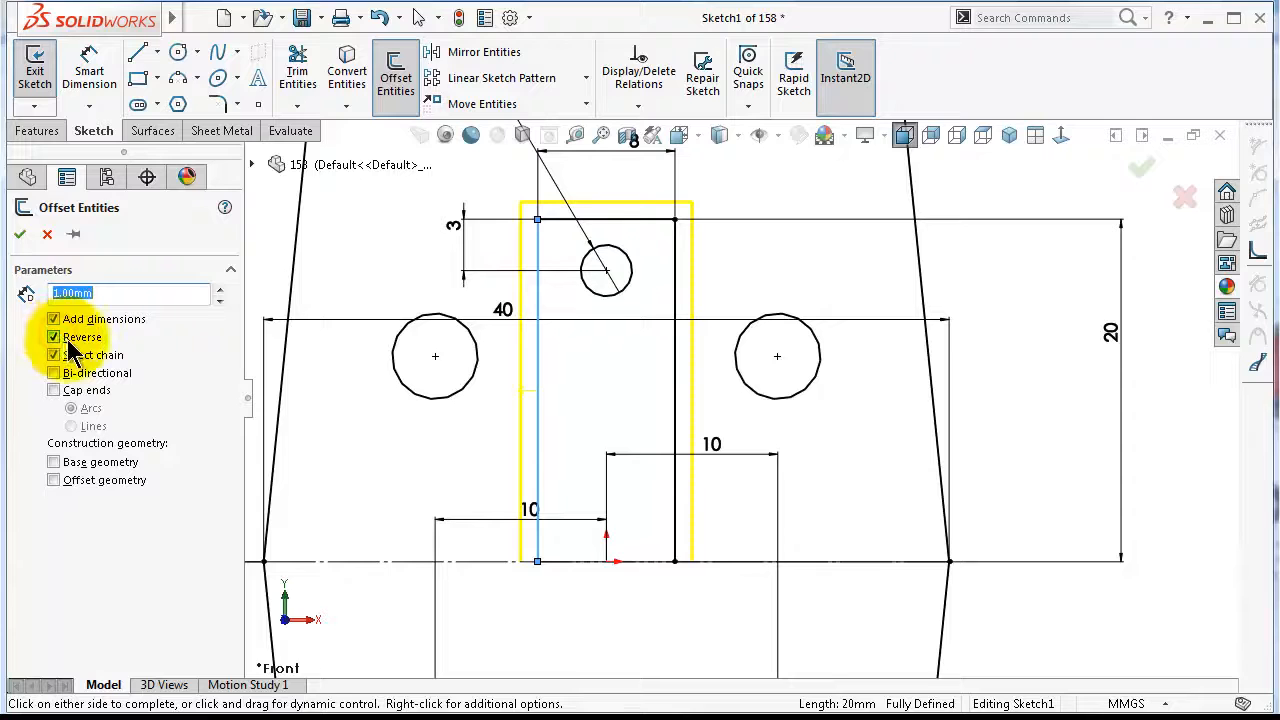
pyautogui.click(20, 234)
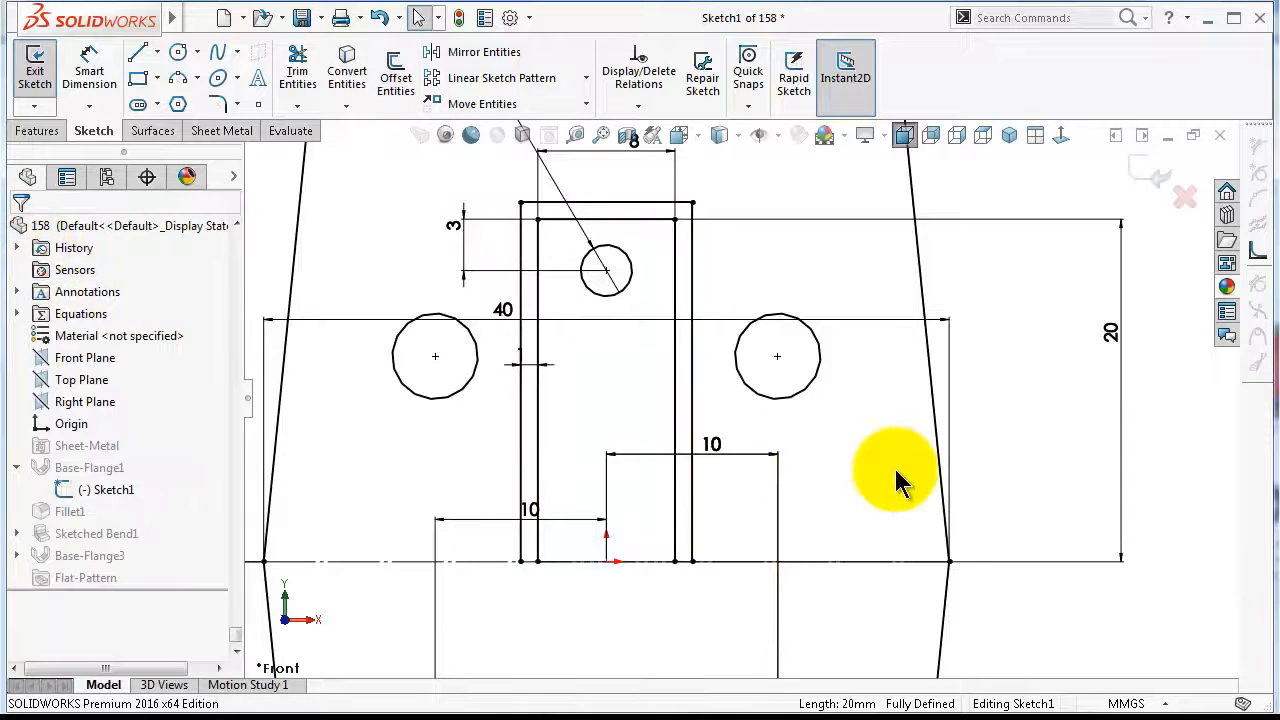
# Draw short lines along the centerline across the lower ends of both gaps between the rectangle and its offset outline
pyautogui.scroll(2, 895, 470)
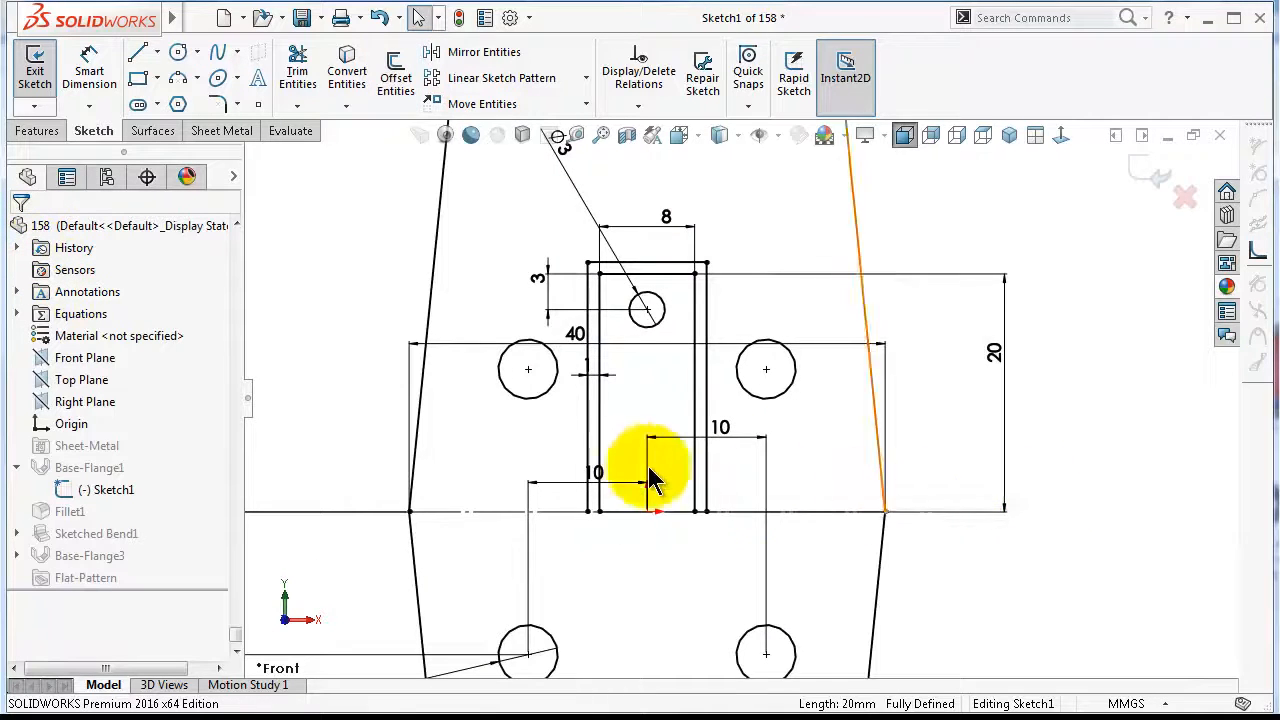
pyautogui.scroll(-2, 640, 468)
pyautogui.click(138, 52)
pyautogui.scroll(-3, 560, 505)
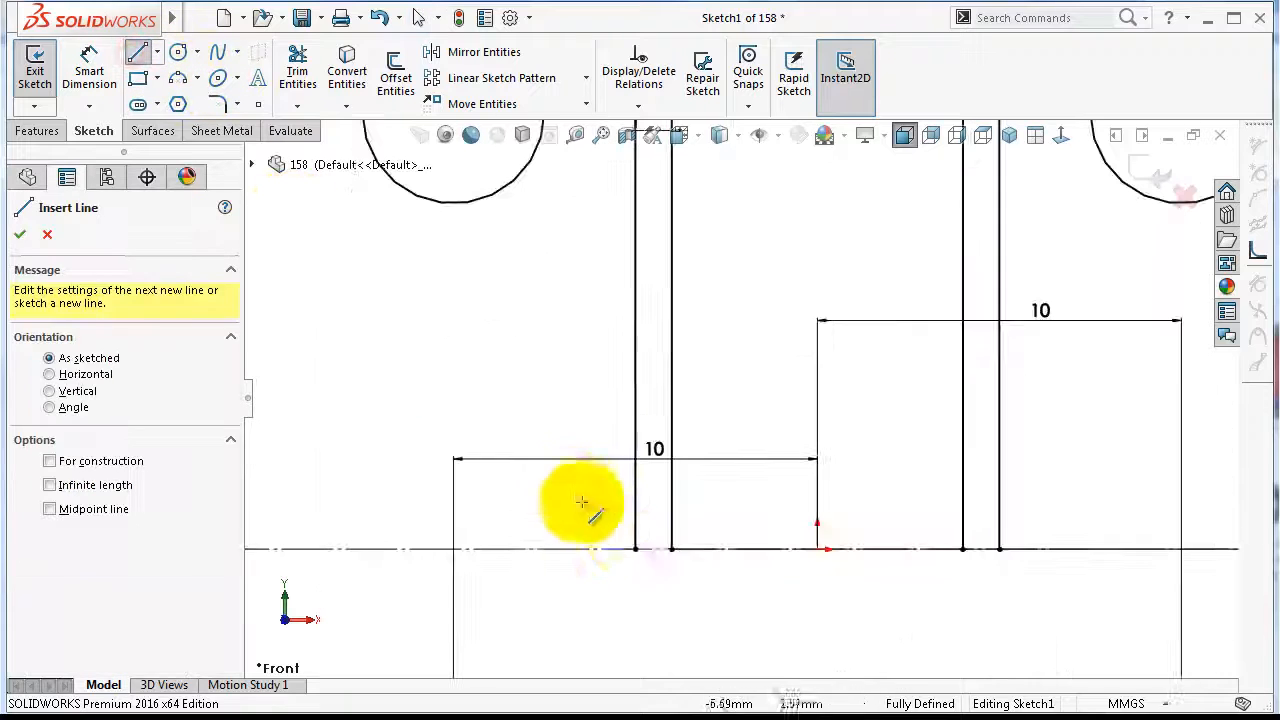
pyautogui.moveTo(636, 550); pyautogui.dragTo(671, 549)
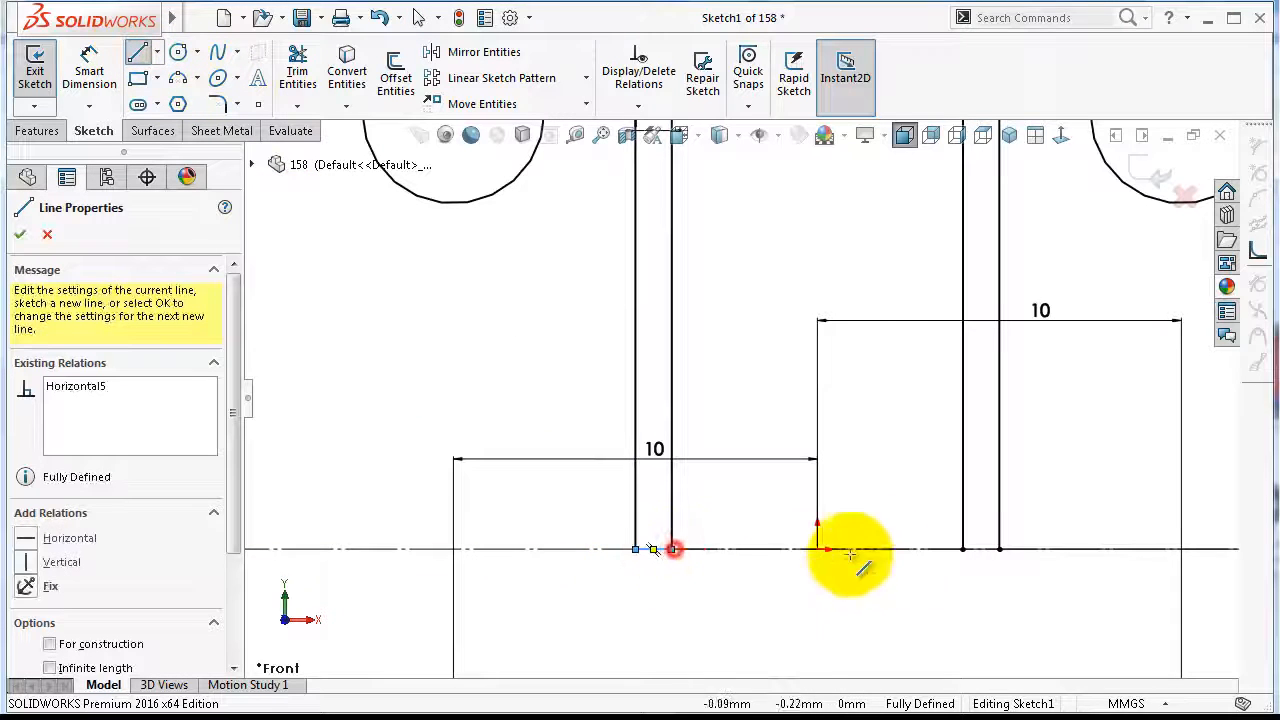
pyautogui.moveTo(962, 549); pyautogui.dragTo(996, 548)
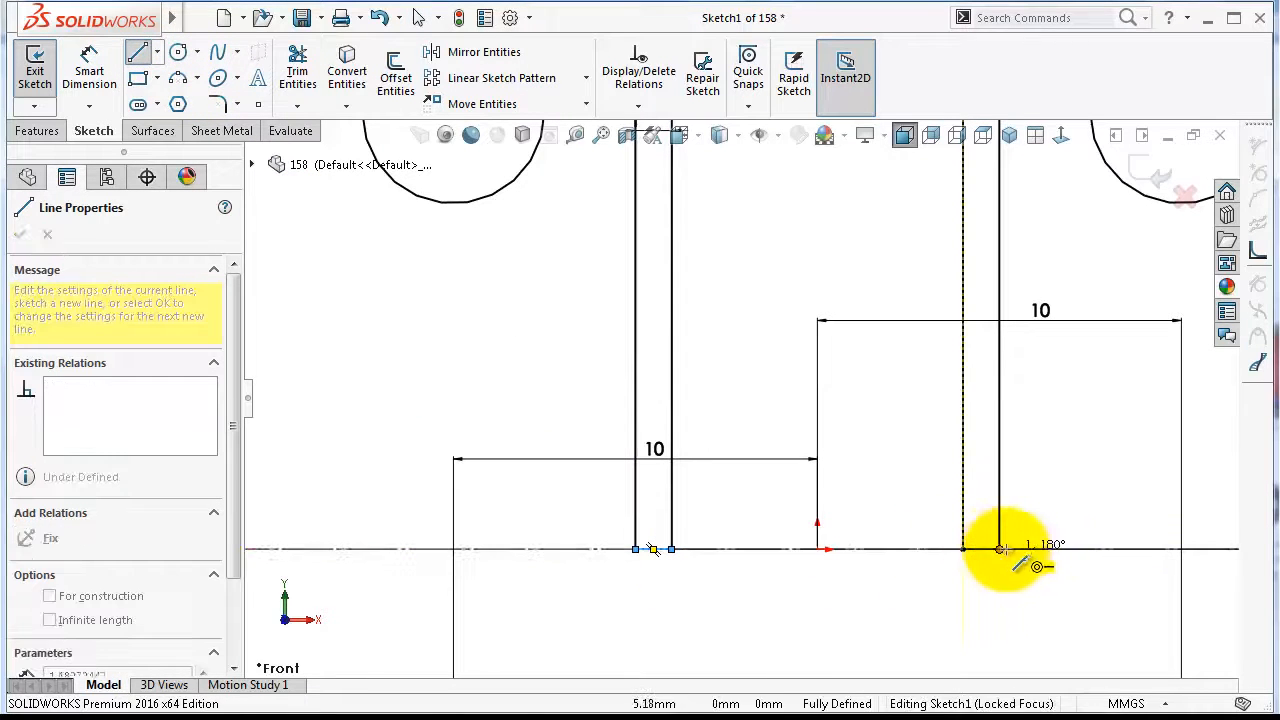
pyautogui.click(1005, 549)
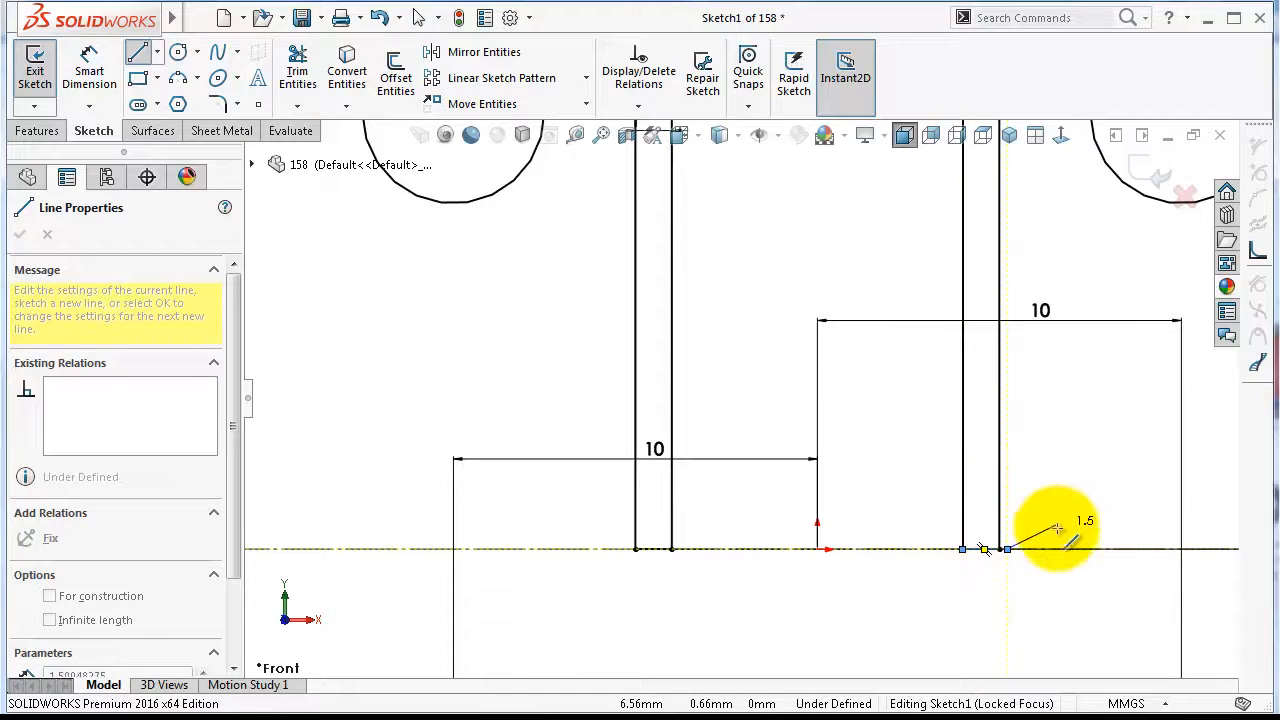
pyautogui.press('Escape')
# Merge the loose end of the short closing line with the lower corner of the adjacent gap, and exit the sketch
pyautogui.scroll(-5, 1043, 561)
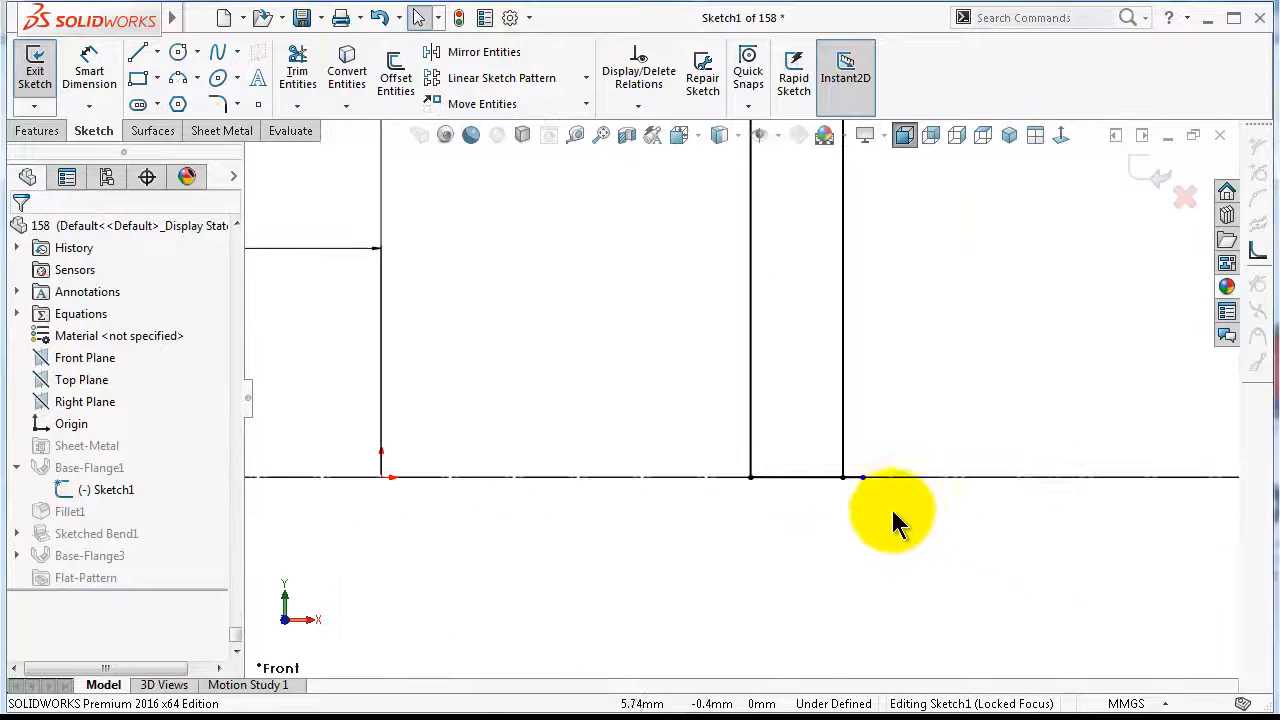
pyautogui.click(863, 479)
pyautogui.keyDown('ctrl'); pyautogui.click(849, 480); pyautogui.keyUp('ctrl')
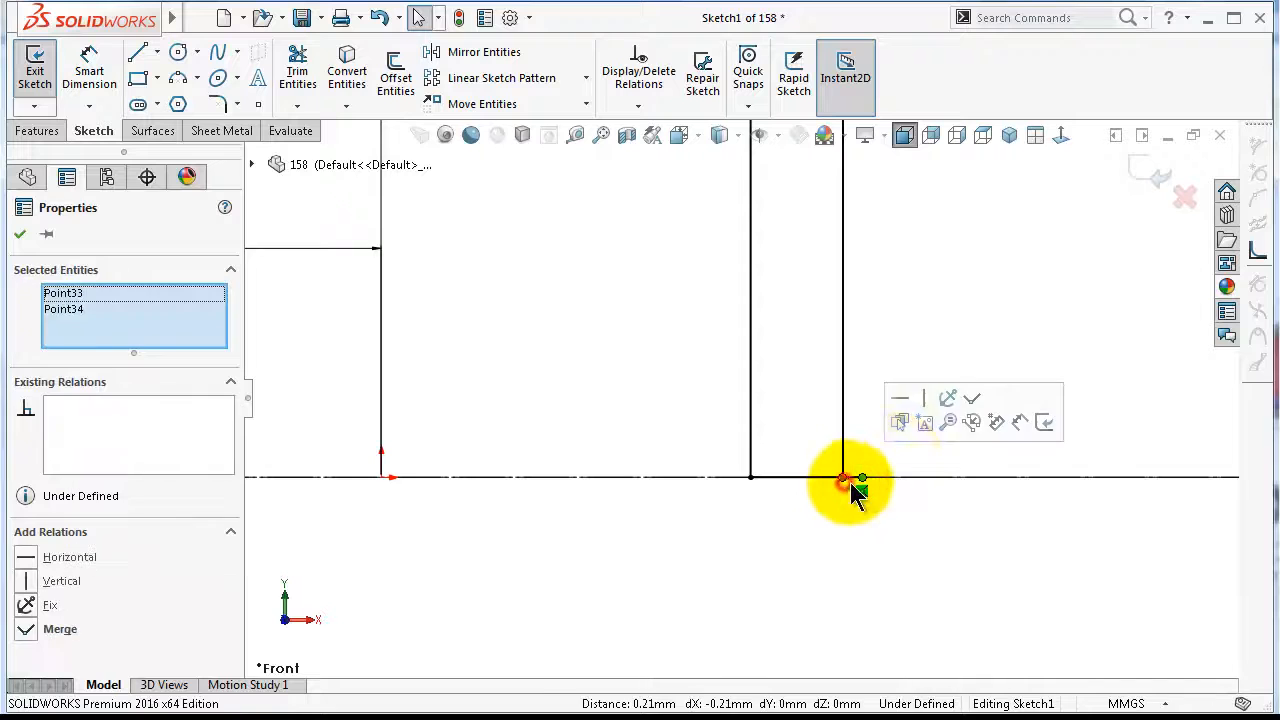
pyautogui.click(972, 398)
pyautogui.click(941, 567)
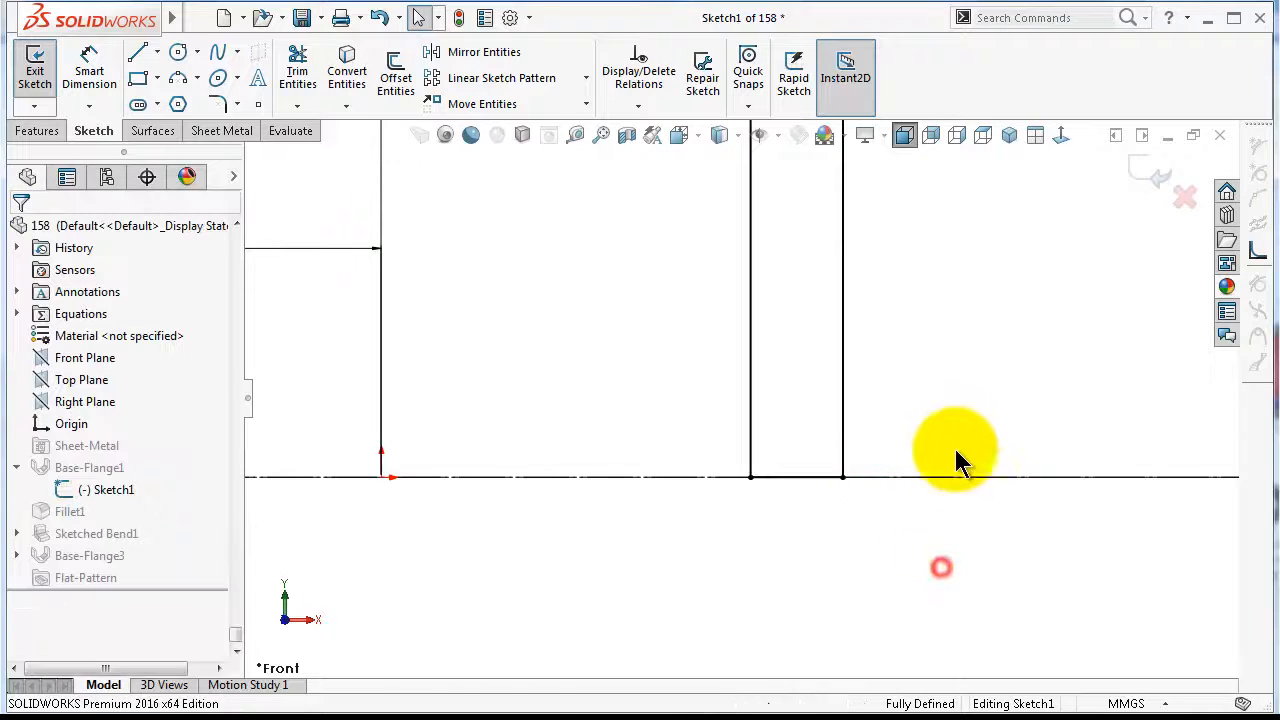
pyautogui.scroll(5, 1087, 238)
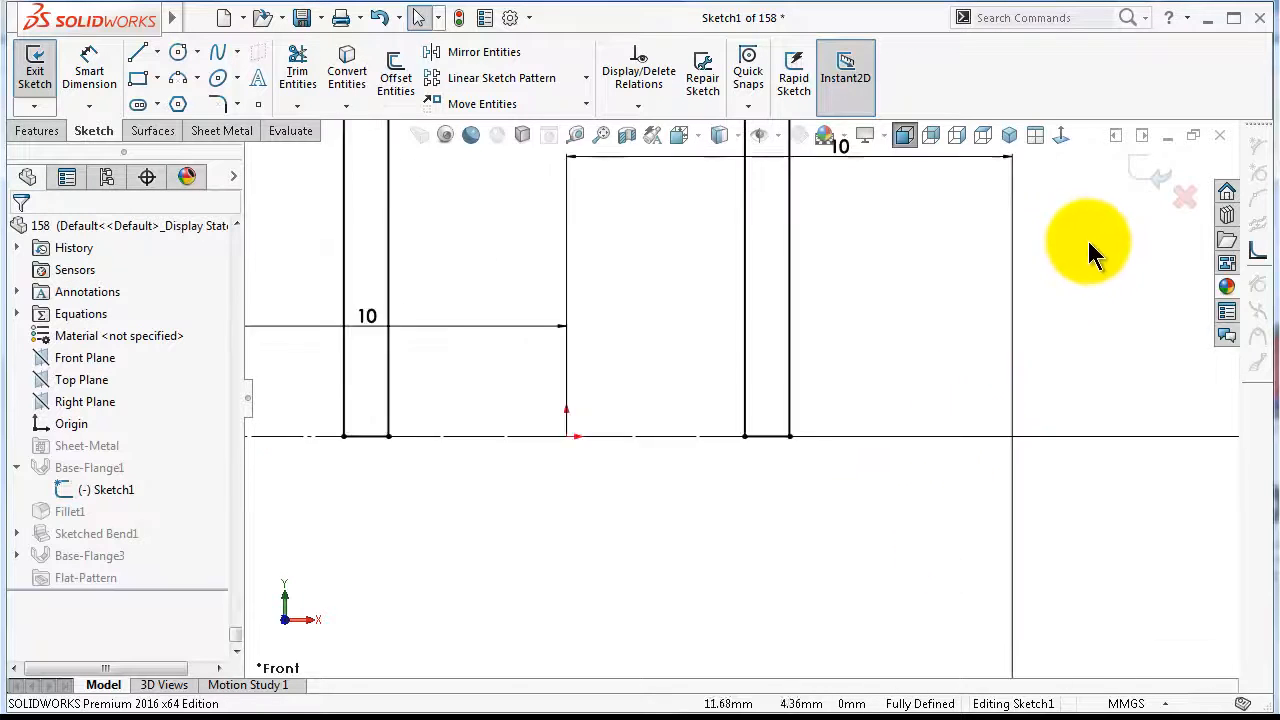
pyautogui.click(1143, 172)
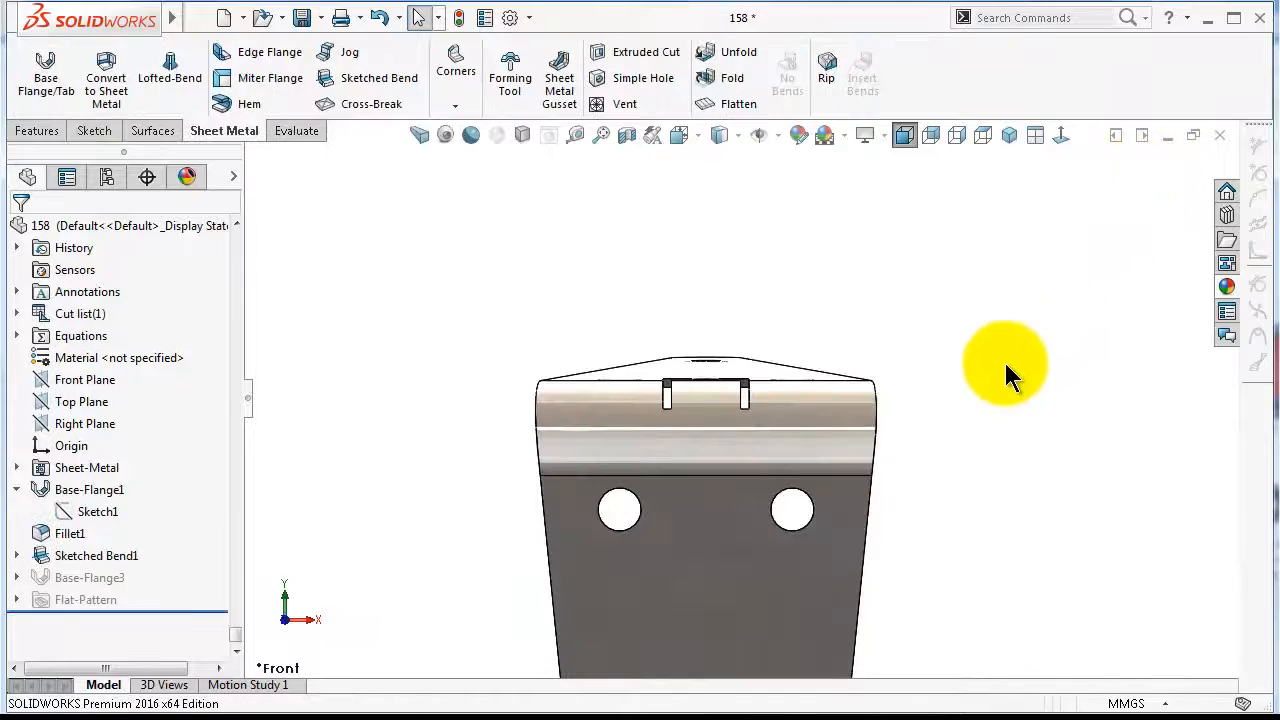
# Examine the slotted tab at the bend and review Sketched Bend1's fixed face and parameters in a normal view
pyautogui.moveTo(1005, 364); pyautogui.dragTo(965, 395, button='middle')
pyautogui.moveTo(812, 409)
pyautogui.mouseDown(button='middle')
pyautogui.moveTo(655, 437)
pyautogui.moveTo(666, 434)
pyautogui.moveTo(508, 416)
pyautogui.moveTo(613, 438)
pyautogui.moveTo(600, 429)
pyautogui.moveTo(634, 423)
pyautogui.moveTo(678, 453)
pyautogui.mouseUp(button='middle')
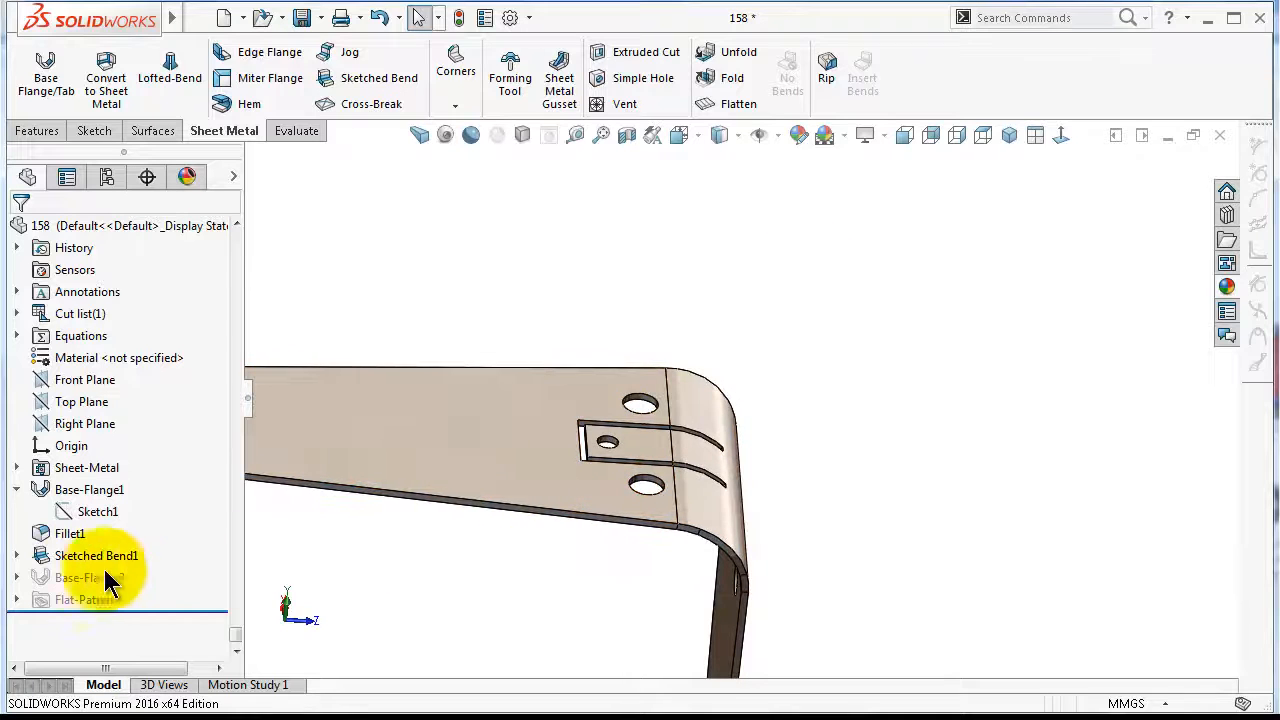
pyautogui.click(38, 563)
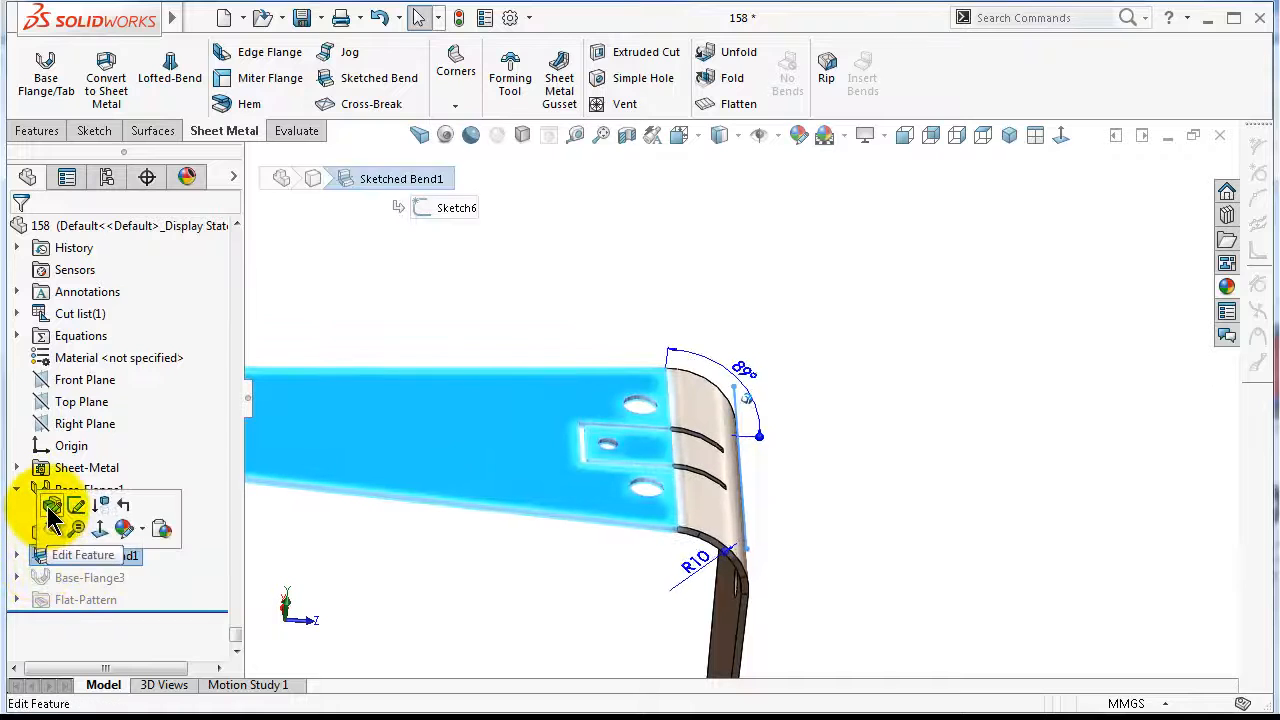
pyautogui.click(50, 512)
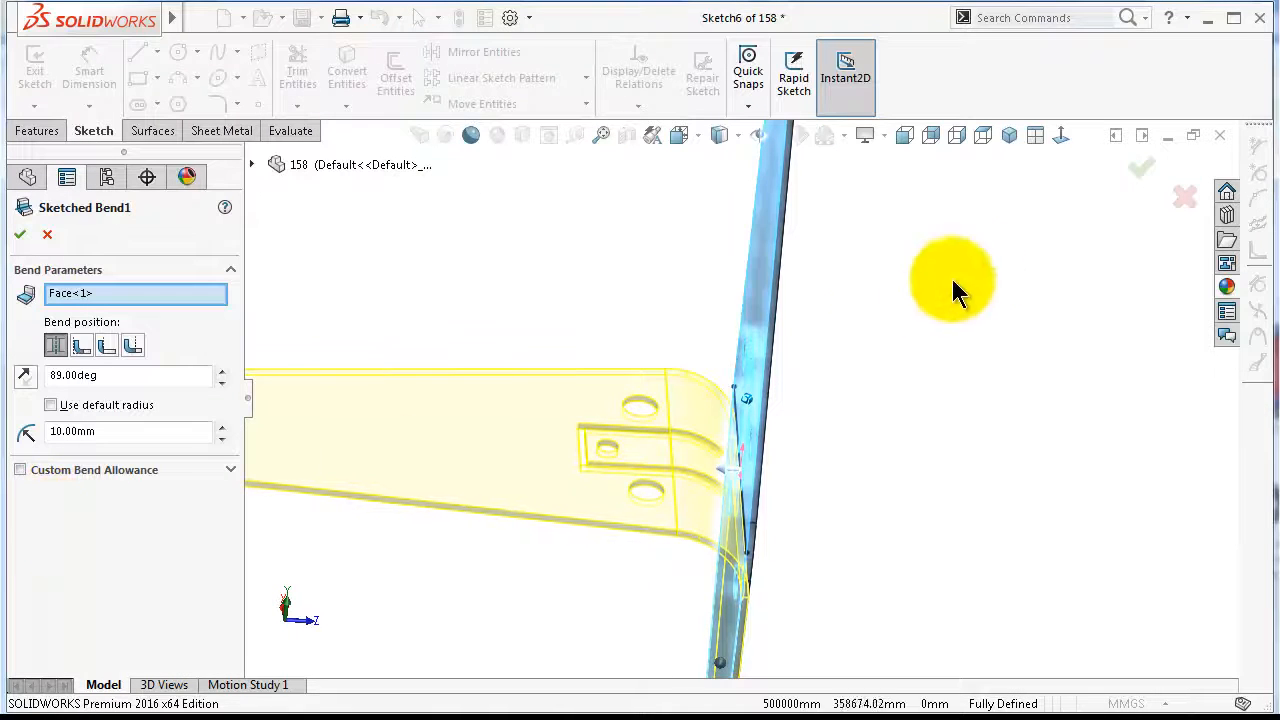
pyautogui.click(1063, 136)
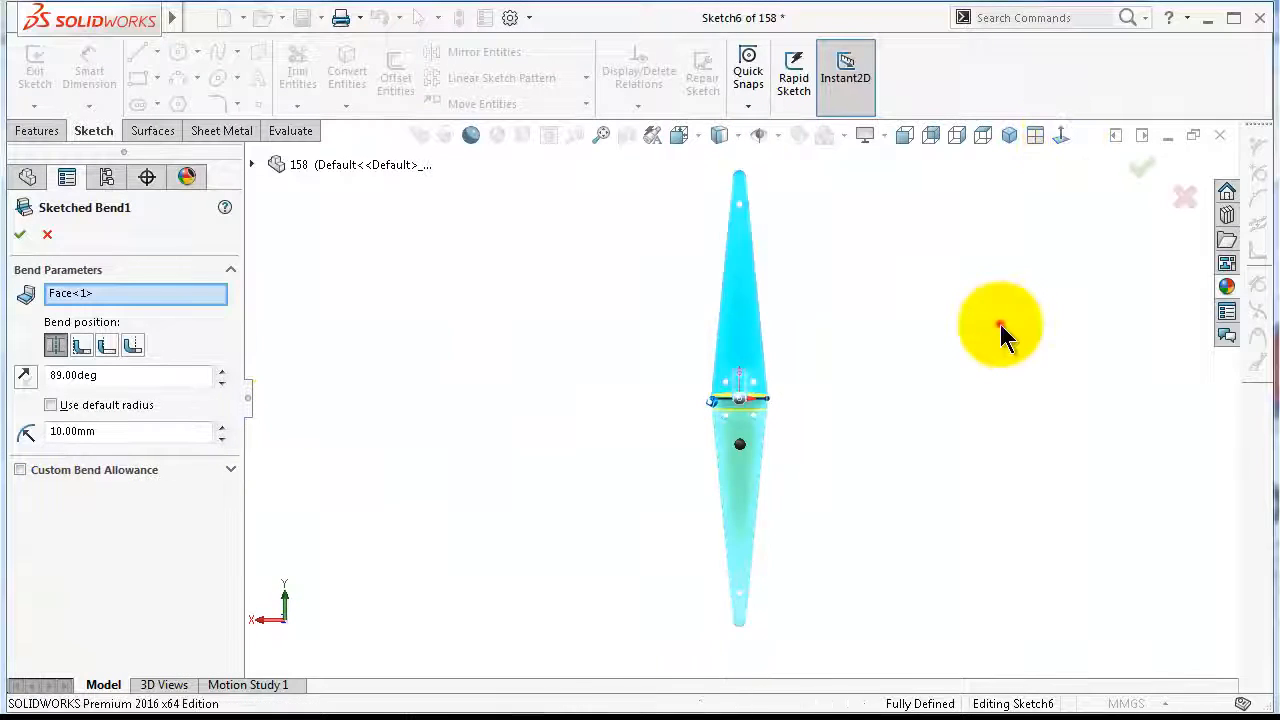
pyautogui.click(1143, 169)
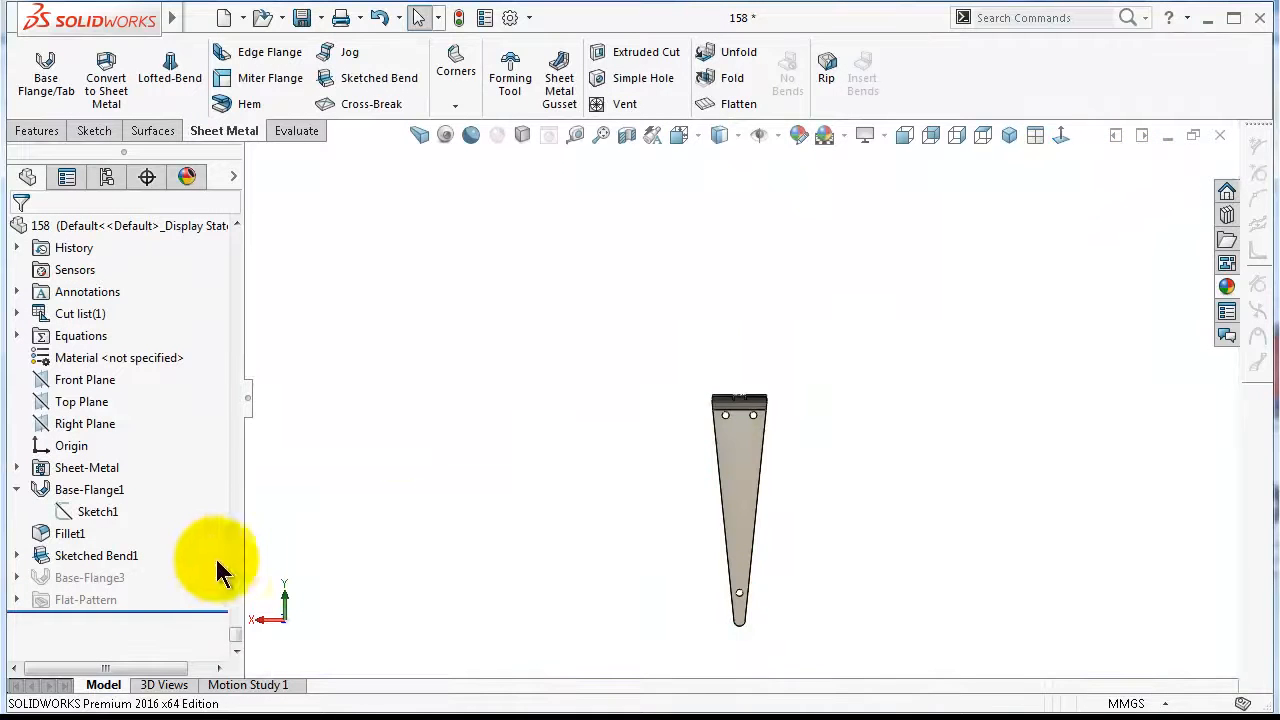
# Suppress Sketched Bend1 and reopen Sketch1 of Base-Flange1 for editing
pyautogui.click(103, 560)
pyautogui.click(174, 507)
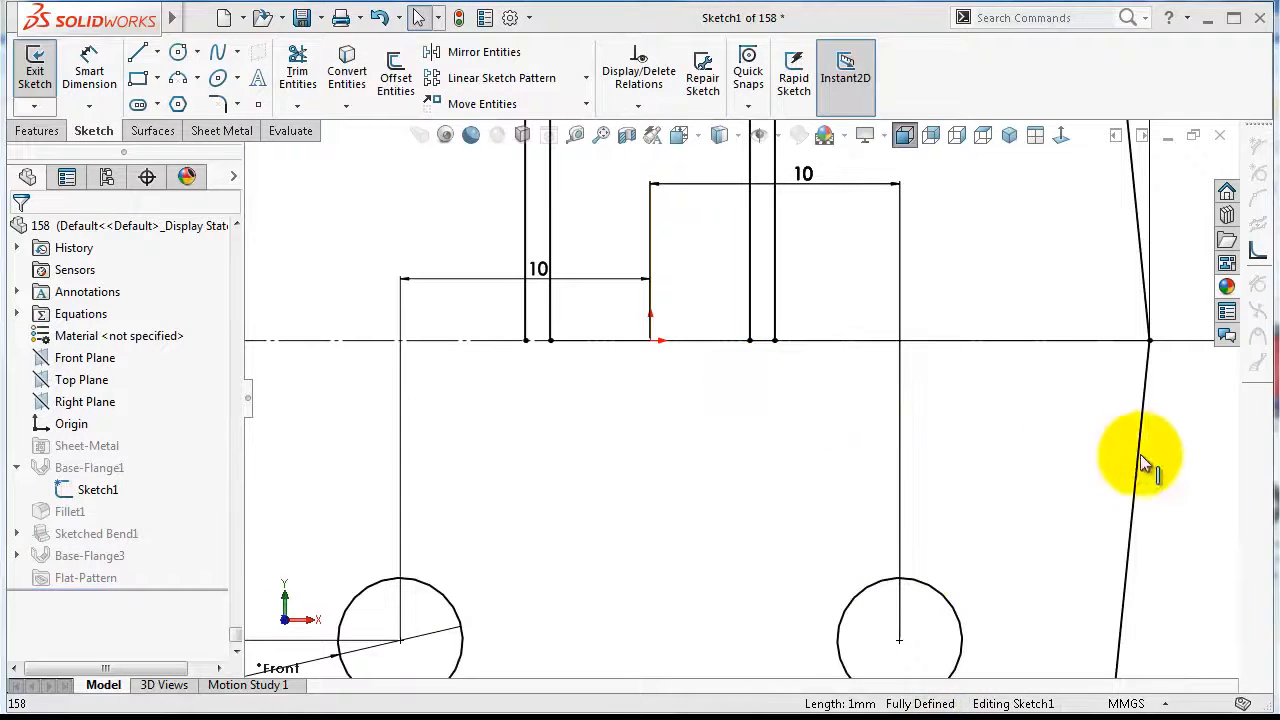
# Draw two 1 mm wide rectangles about 15 mm long below the centerline, continuing both gaps downward from their lower ends
pyautogui.scroll(4, 788, 459)
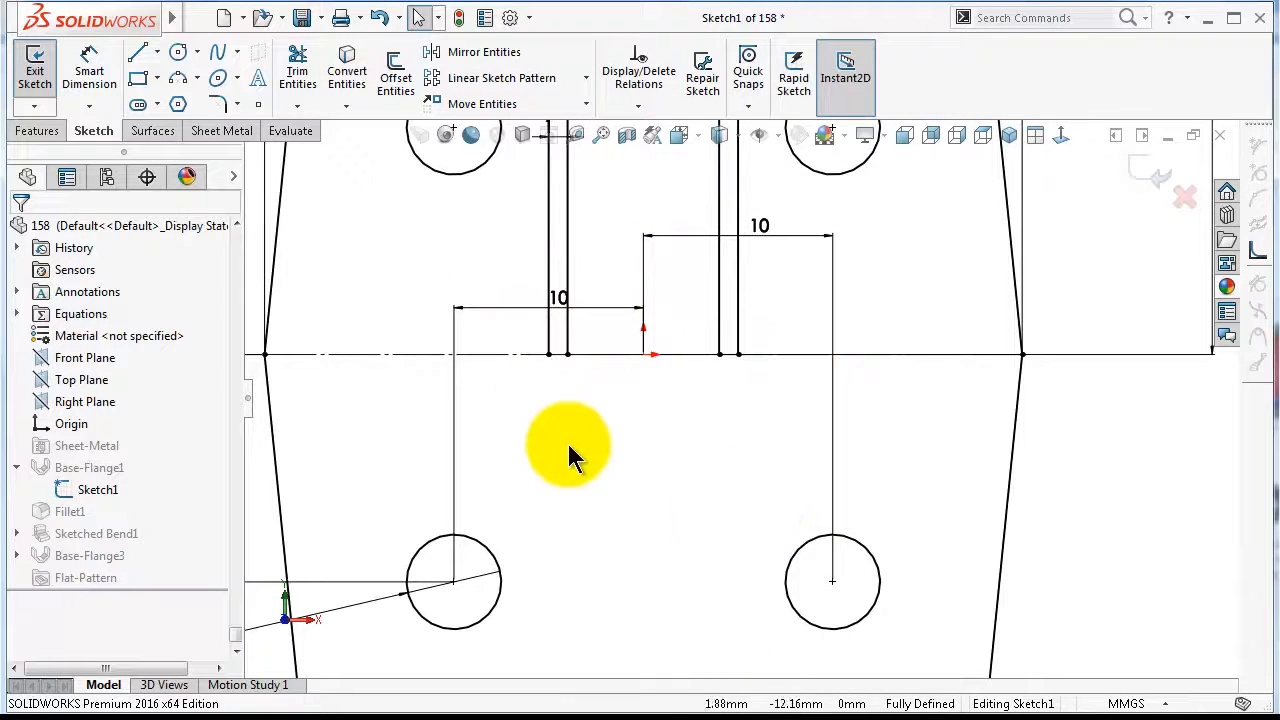
pyautogui.click(139, 80)
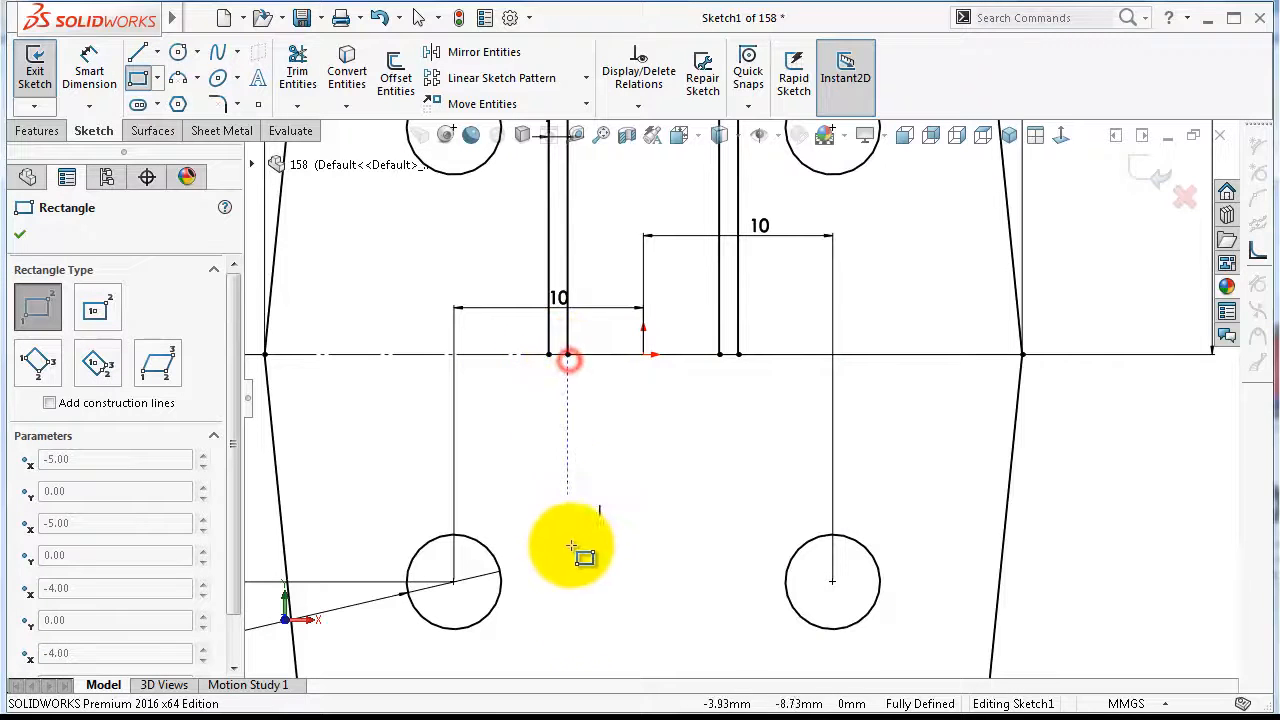
pyautogui.click(548, 356)
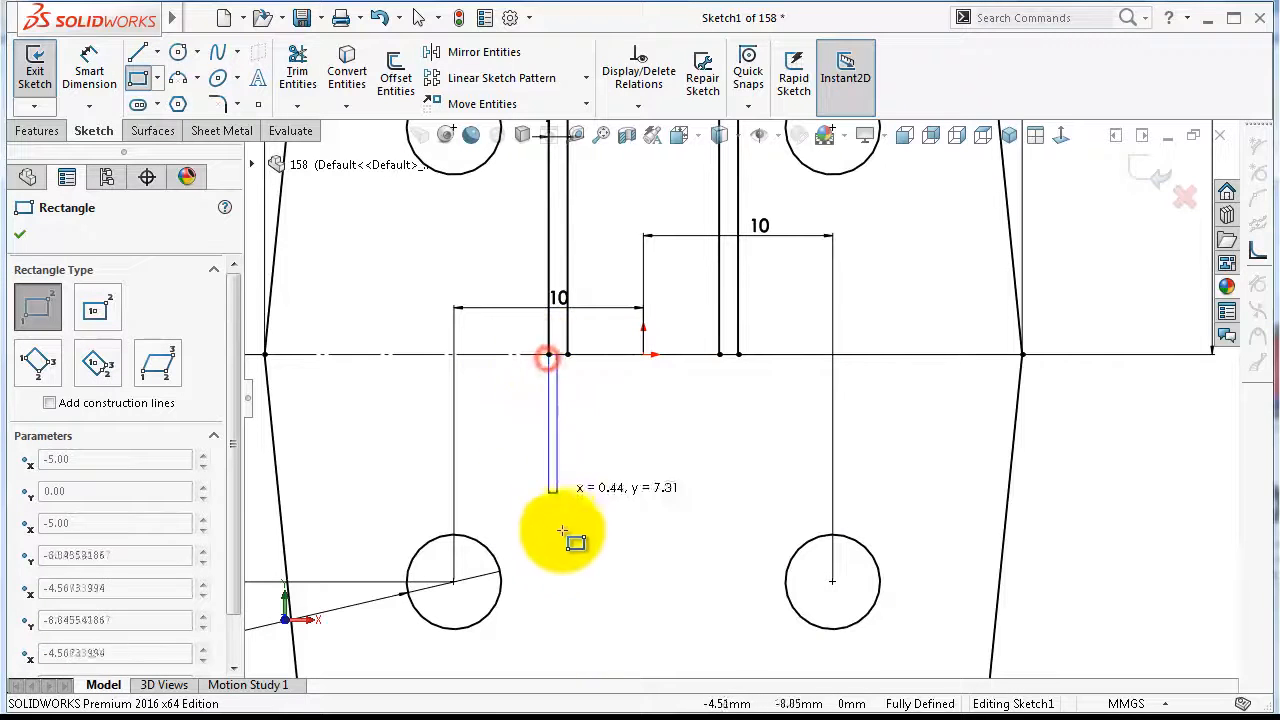
pyautogui.click(566, 640)
pyautogui.click(719, 355)
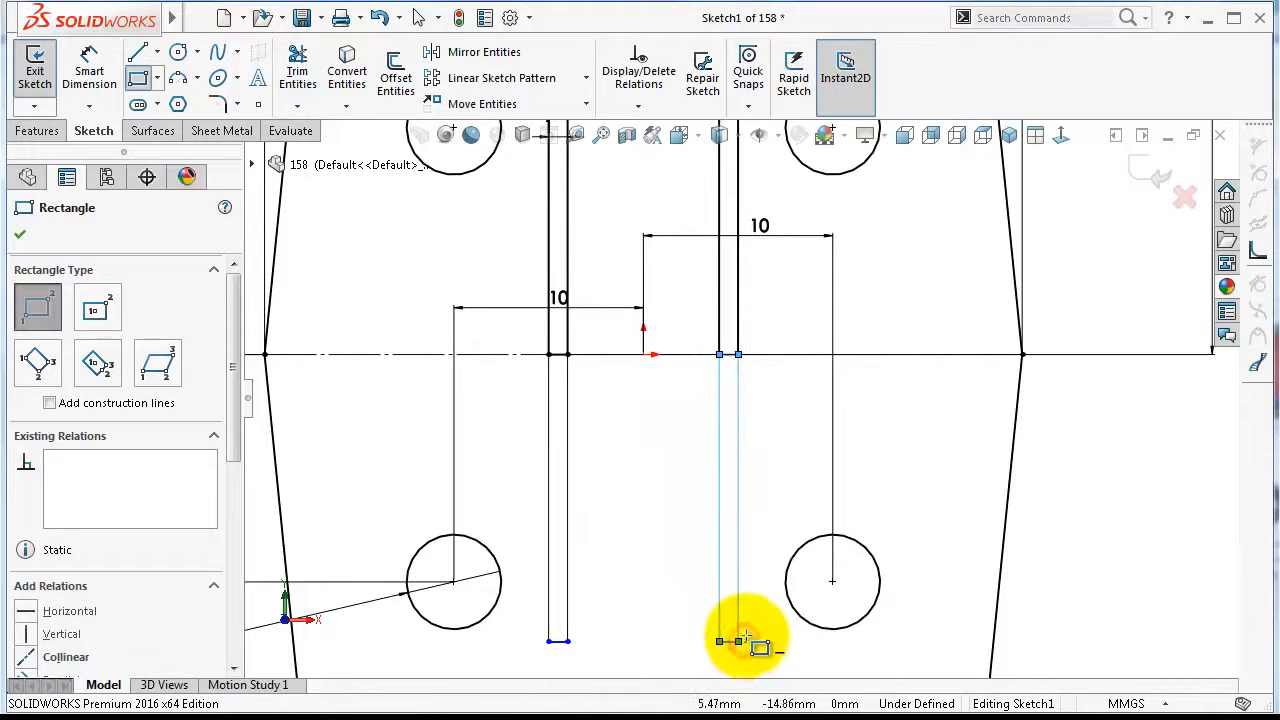
pyautogui.click(739, 641)
pyautogui.press('Escape')
# Make the lower slot's side equal to the gap line above it, and the other lower slot's side equal to the first
pyautogui.scroll(2, 651, 490)
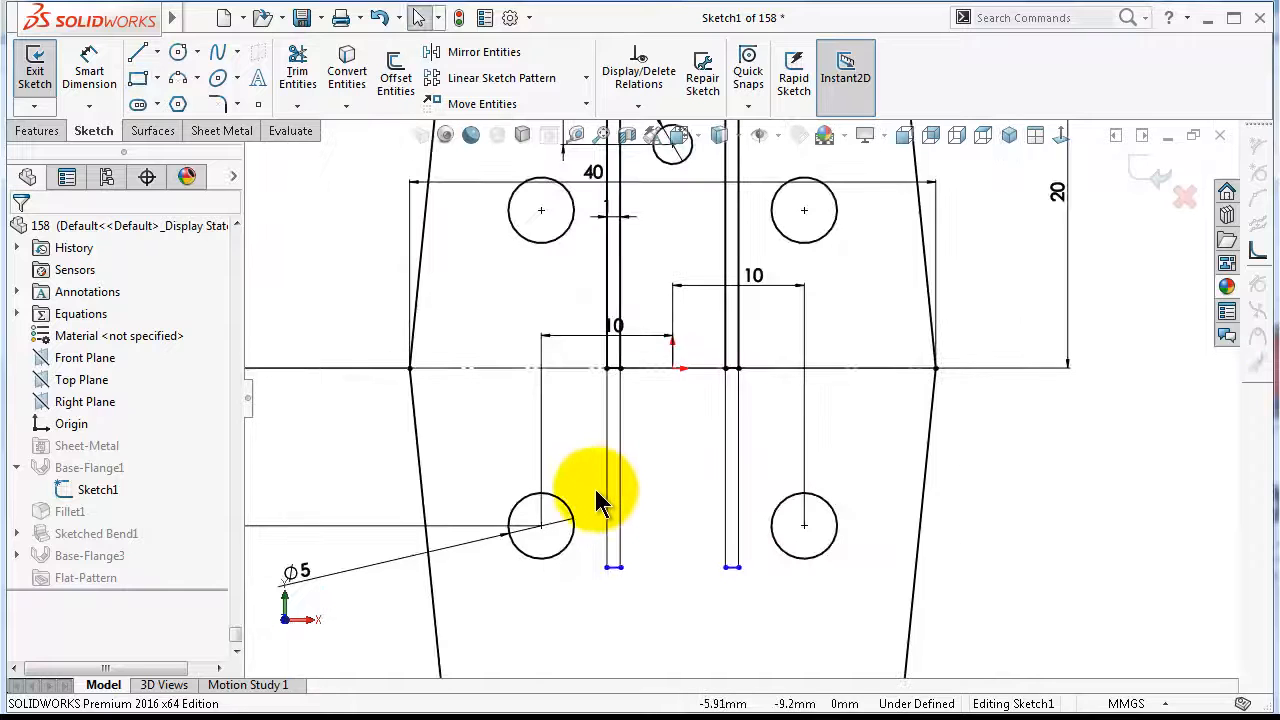
pyautogui.click(606, 503)
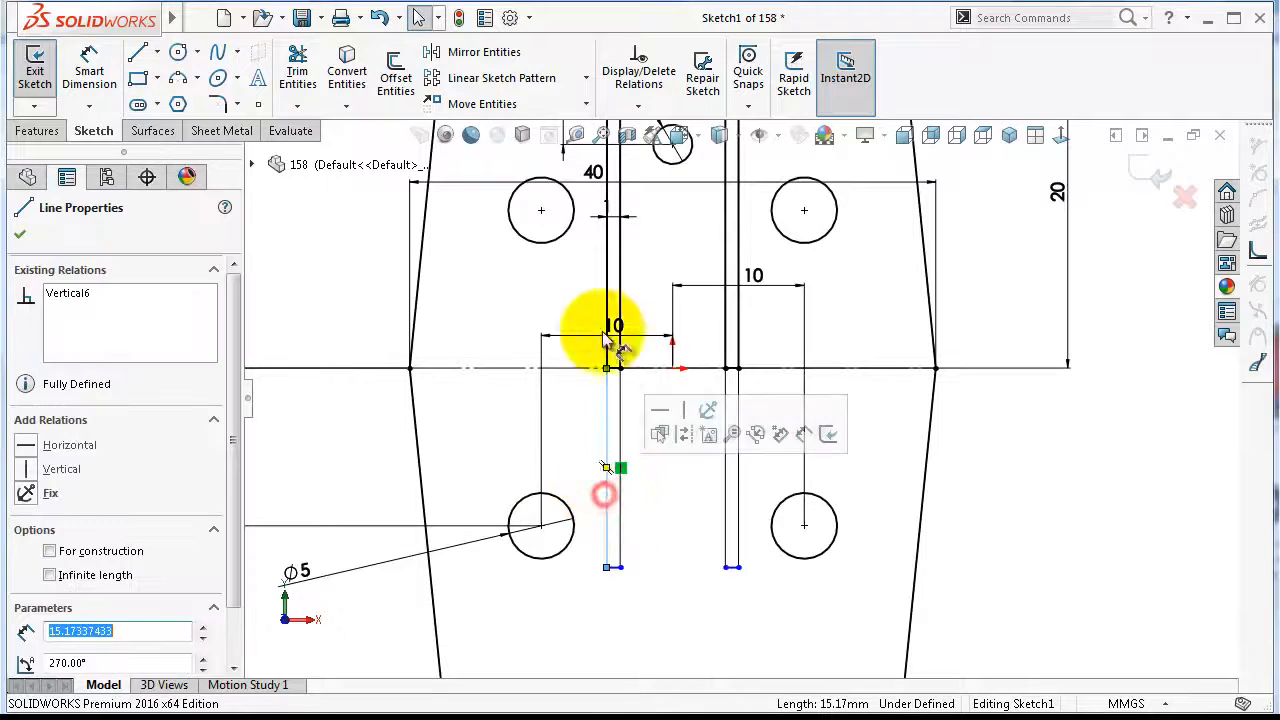
pyautogui.keyDown('ctrl'); pyautogui.click(616, 276); pyautogui.keyUp('ctrl')
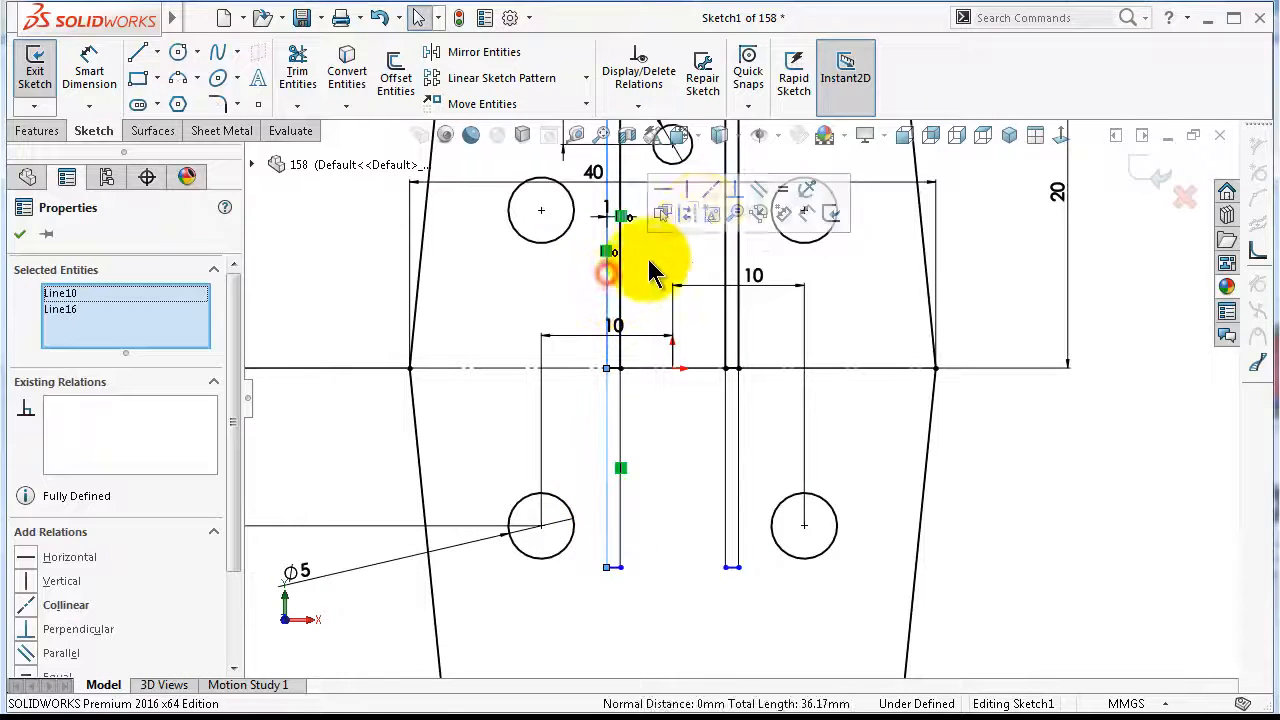
pyautogui.click(782, 190)
pyautogui.click(672, 467)
pyautogui.click(726, 474)
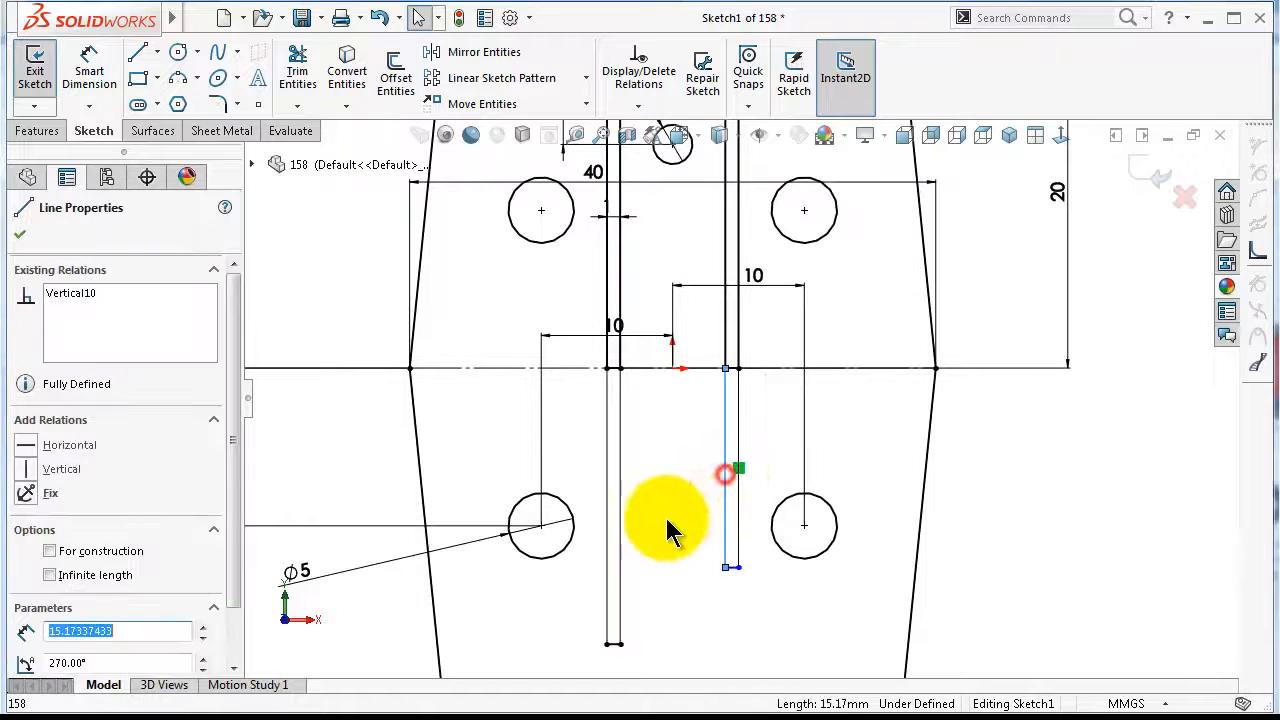
pyautogui.keyDown('ctrl'); pyautogui.click(620, 515); pyautogui.keyUp('ctrl')
pyautogui.click(820, 432)
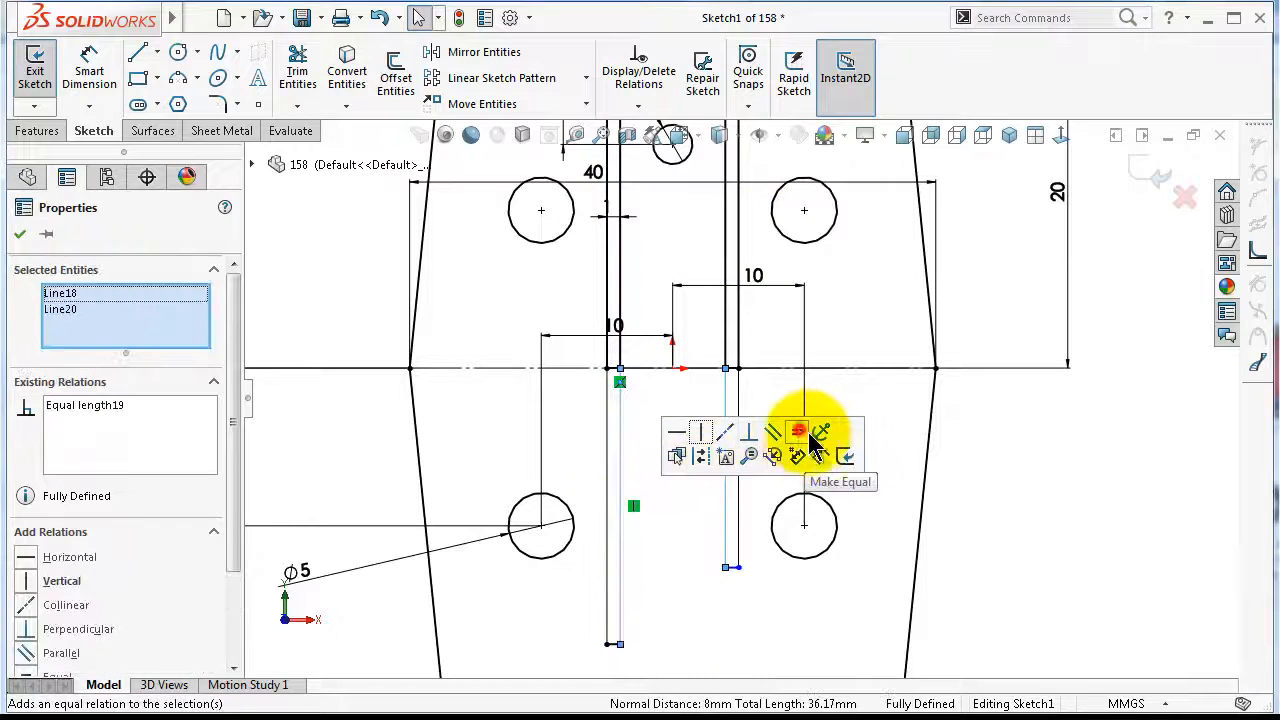
pyautogui.click(1051, 500)
# Convert the short lines crossing both slots at the centerline to construction geometry and exit the sketch
pyautogui.scroll(-5, 738, 377)
pyautogui.scroll(-2, 738, 384)
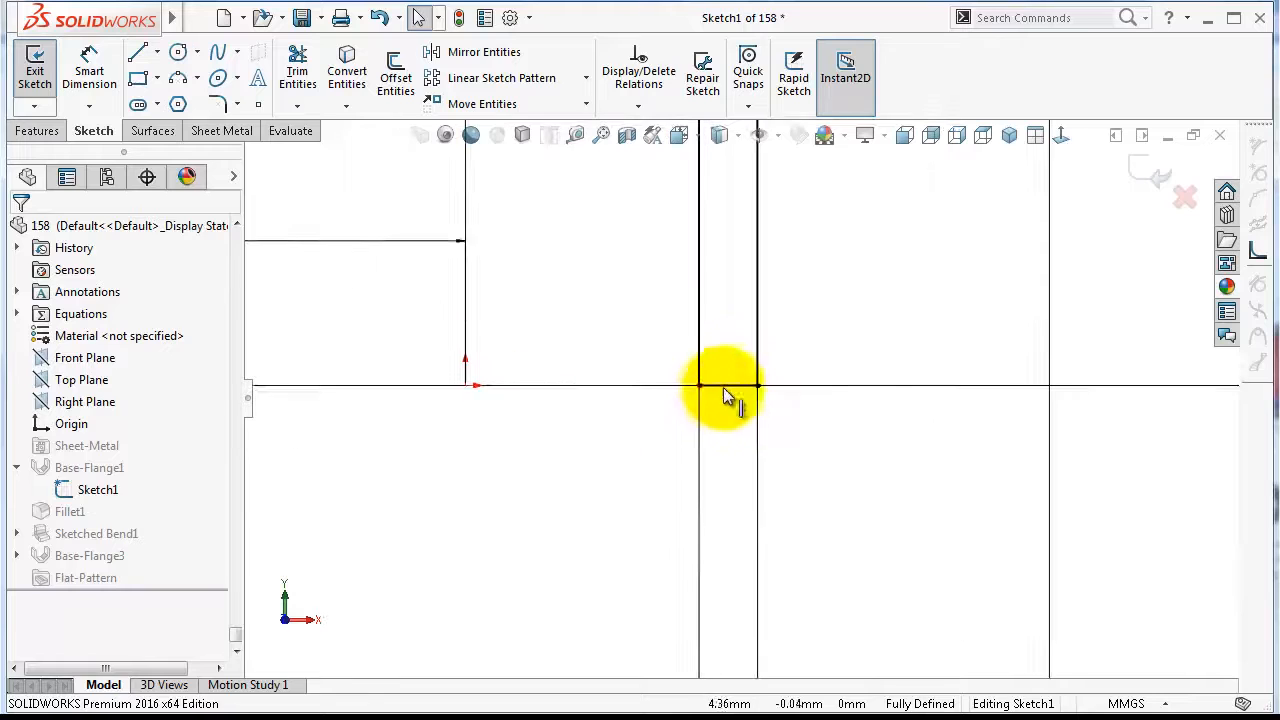
pyautogui.click(727, 386)
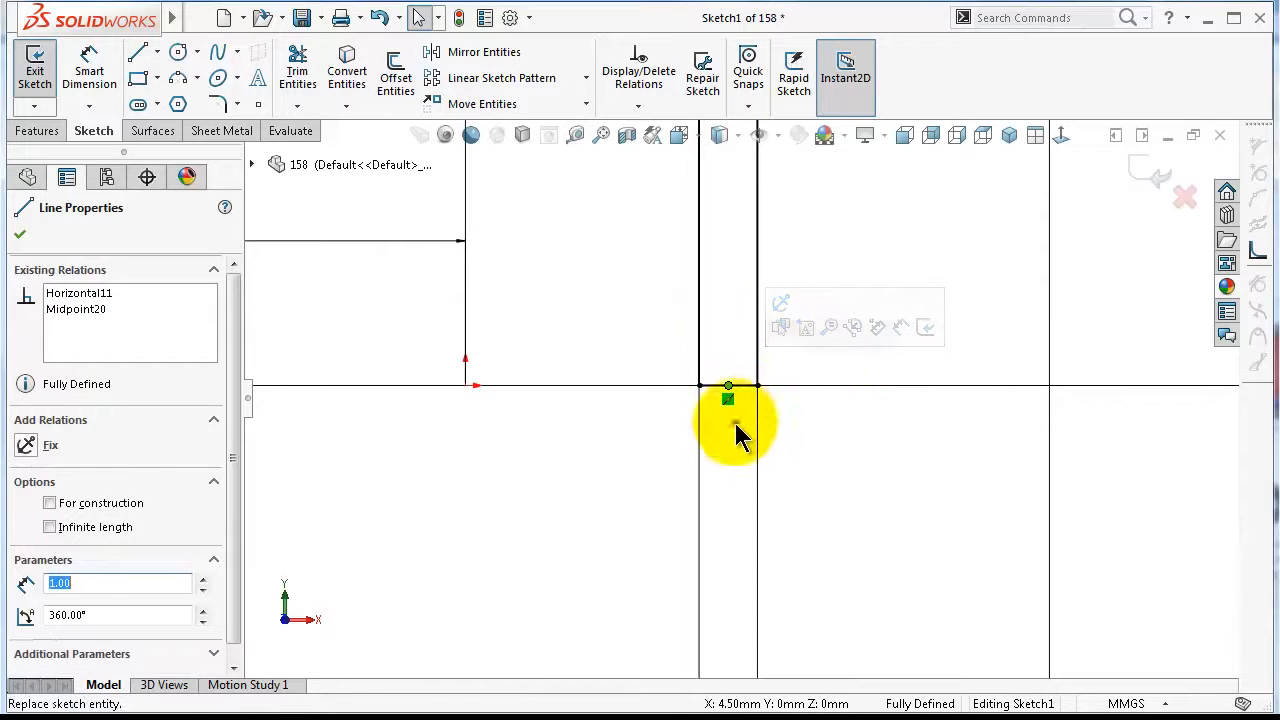
pyautogui.click(737, 422)
pyautogui.click(748, 387)
pyautogui.click(833, 338)
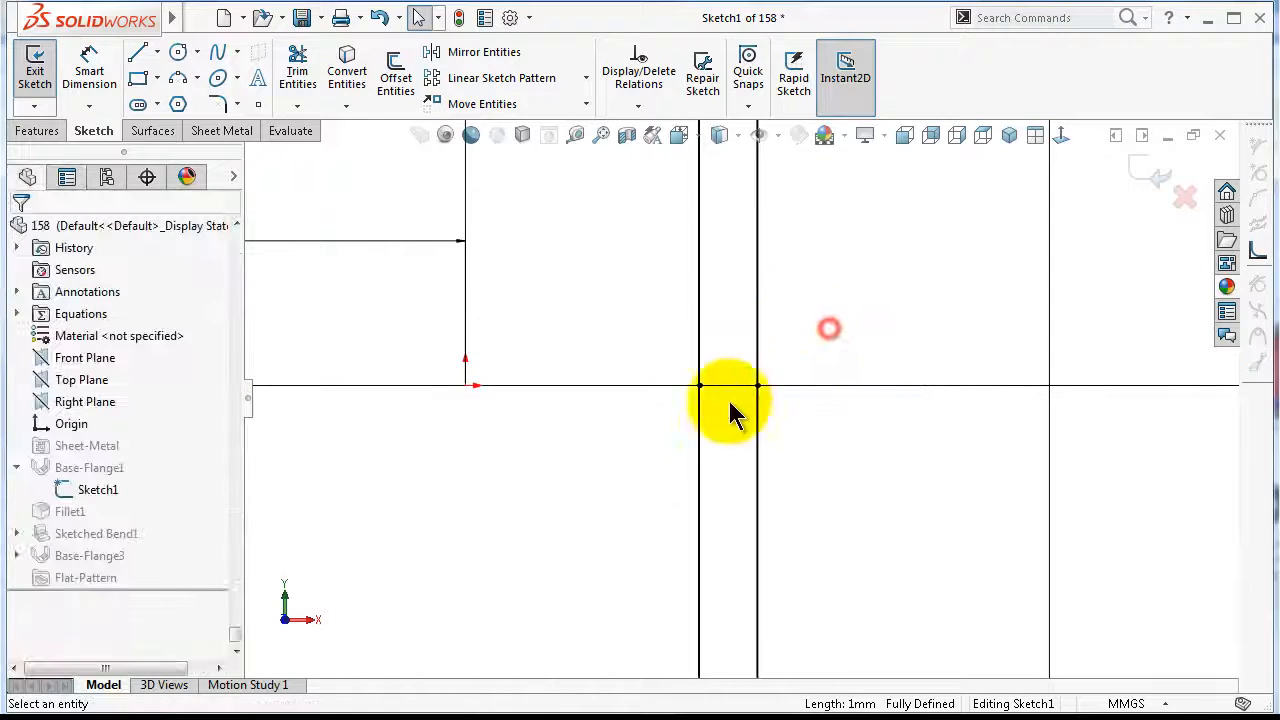
pyautogui.scroll(3, 430, 421)
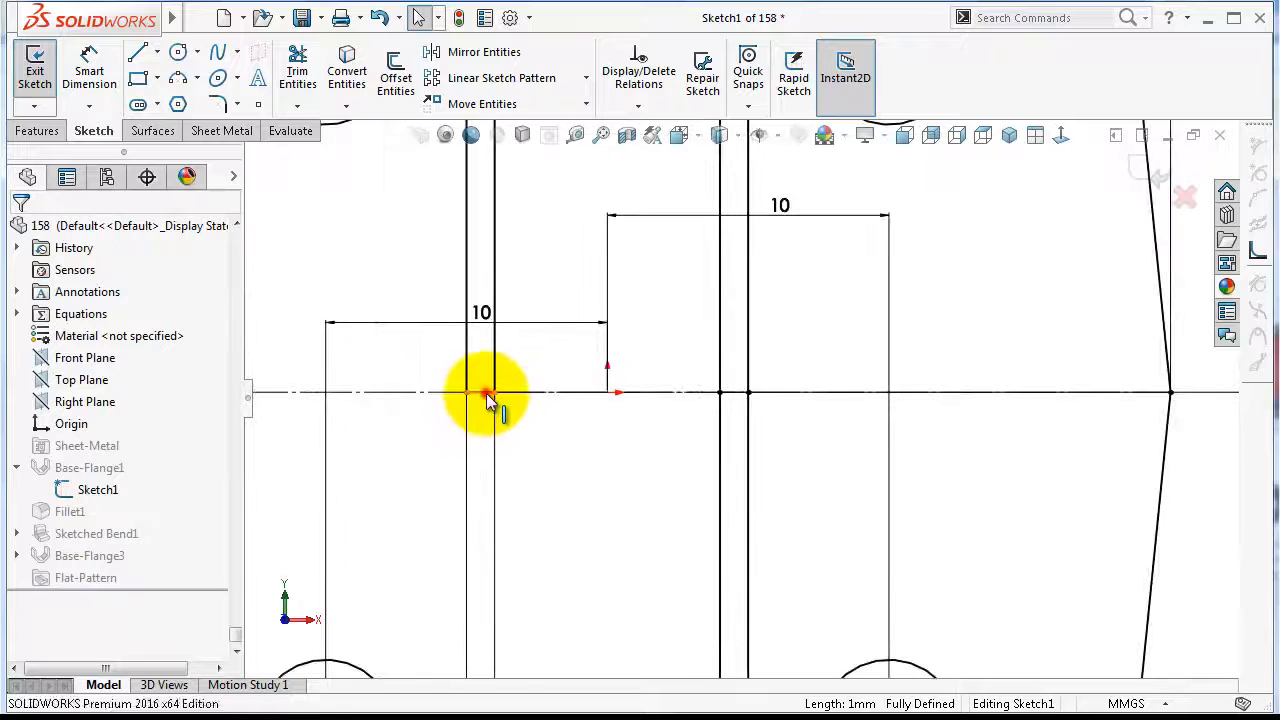
pyautogui.click(487, 394)
pyautogui.click(568, 337)
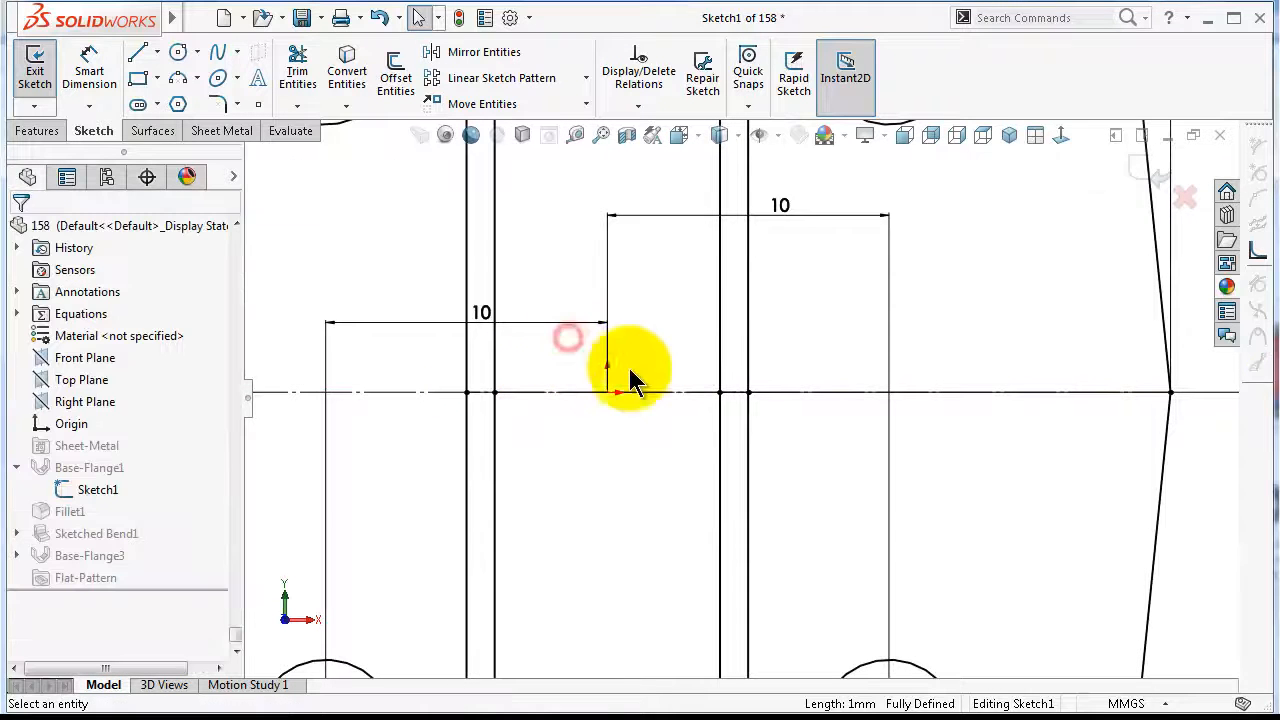
pyautogui.click(1149, 168)
pyautogui.scroll(5, 872, 371)
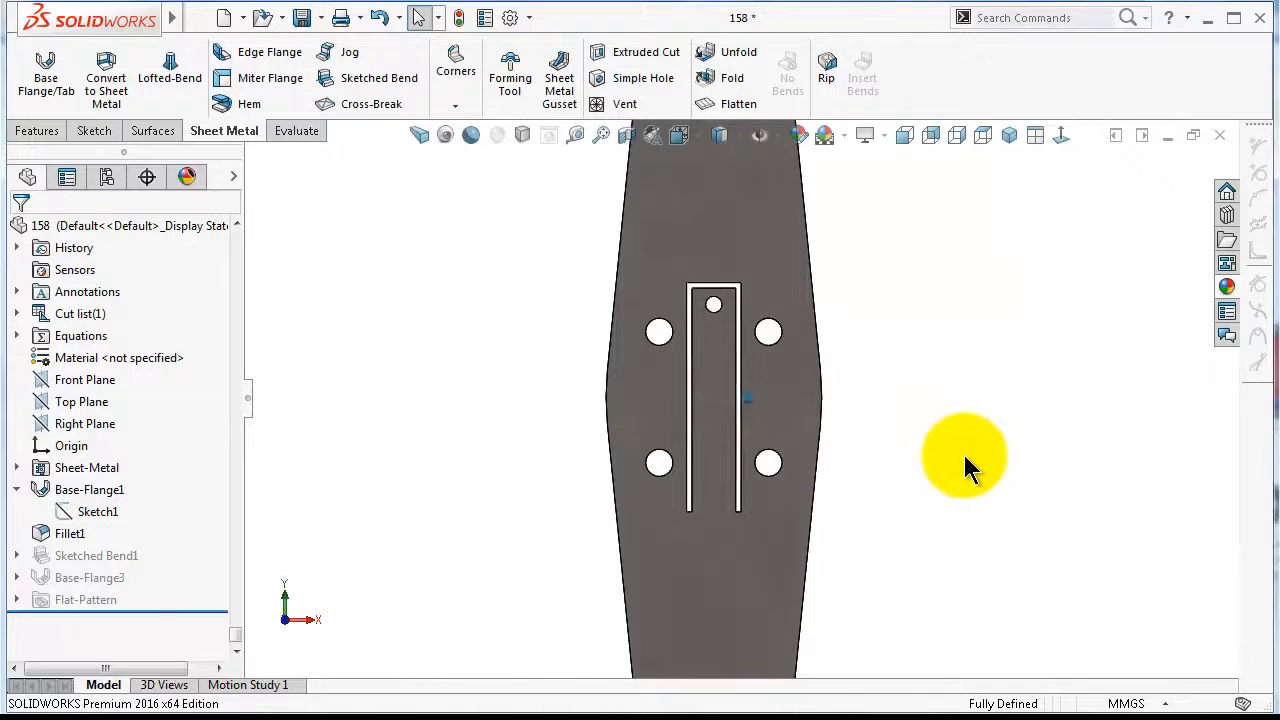
# Start a Sketched Bend on the flat plate's large face and view its sketch plane straight on
pyautogui.moveTo(964, 455); pyautogui.dragTo(926, 452, button='middle')
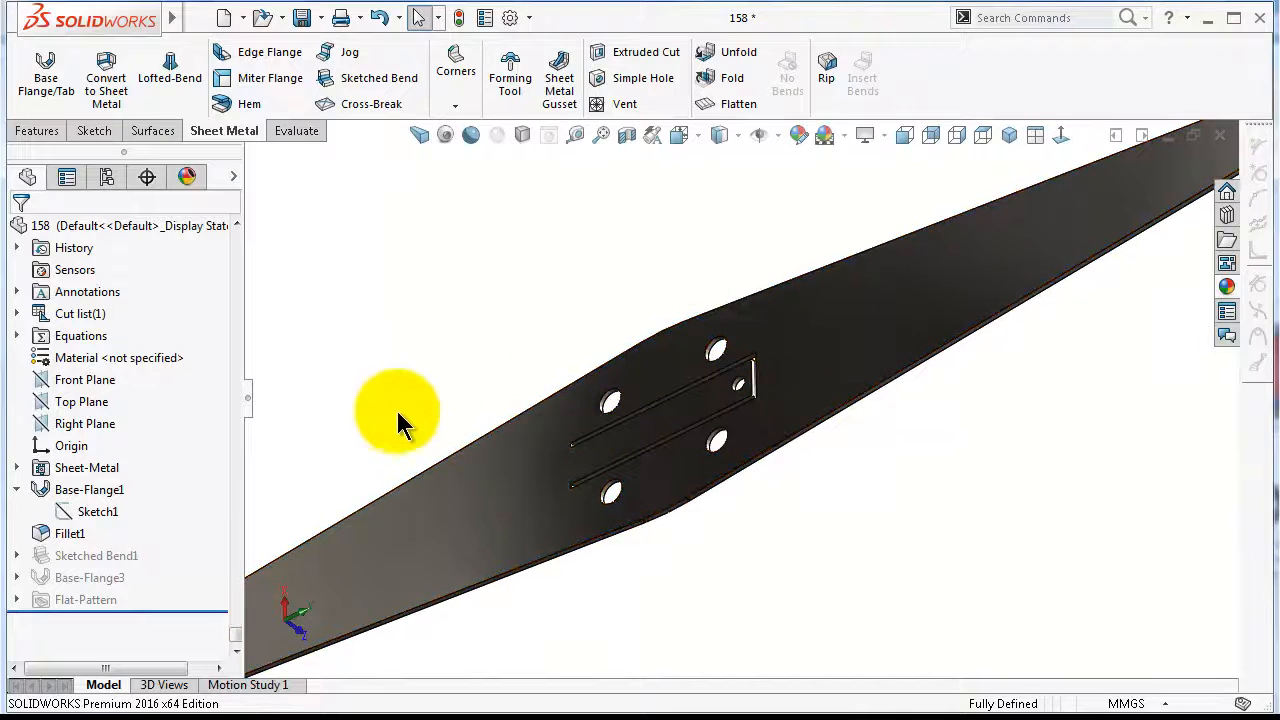
pyautogui.click(370, 84)
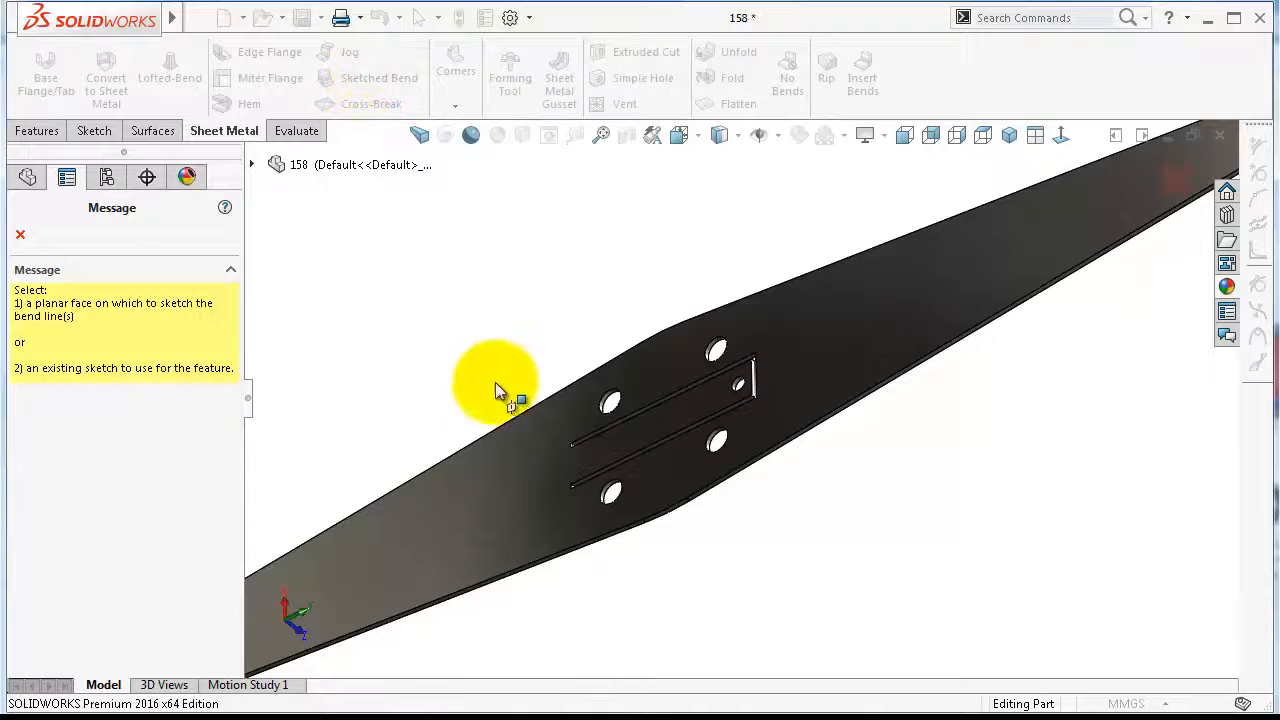
pyautogui.click(514, 468)
pyautogui.click(1062, 137)
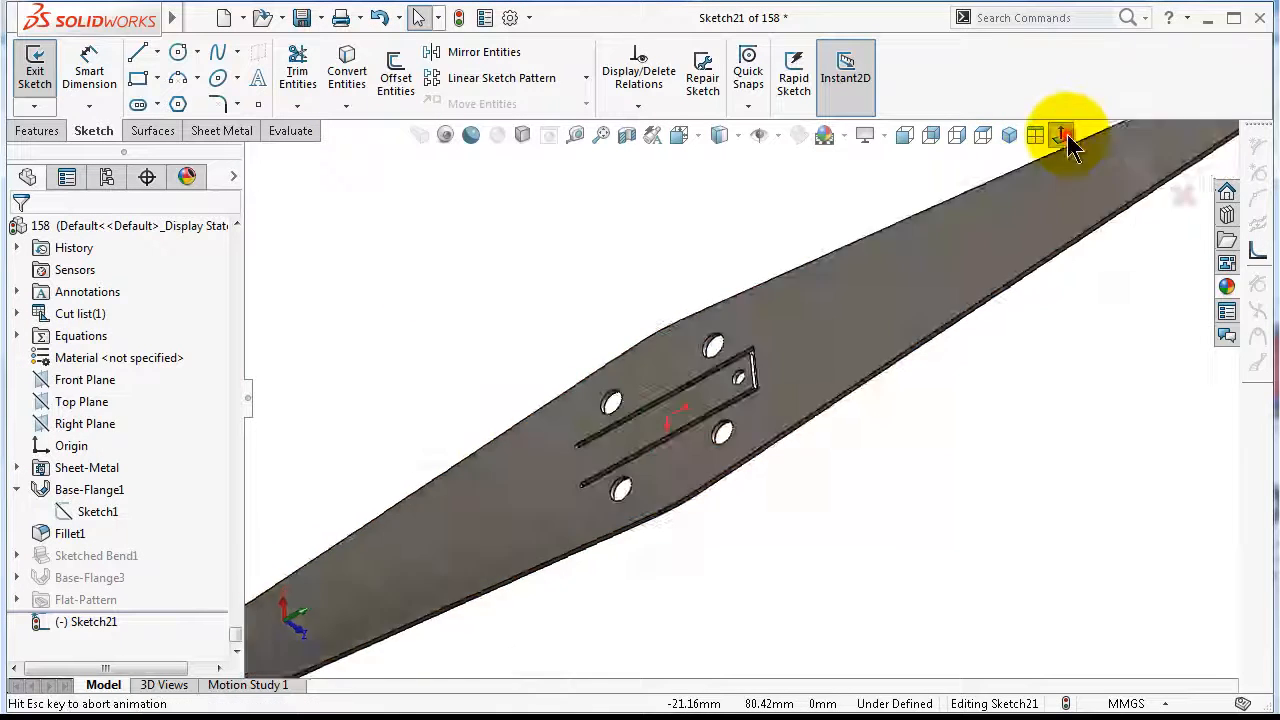
# Draw a horizontal bend line level with the origin from the slot's outer edge to the plate's nearest outer edge
pyautogui.click(136, 55)
pyautogui.scroll(-6, 395, 366)
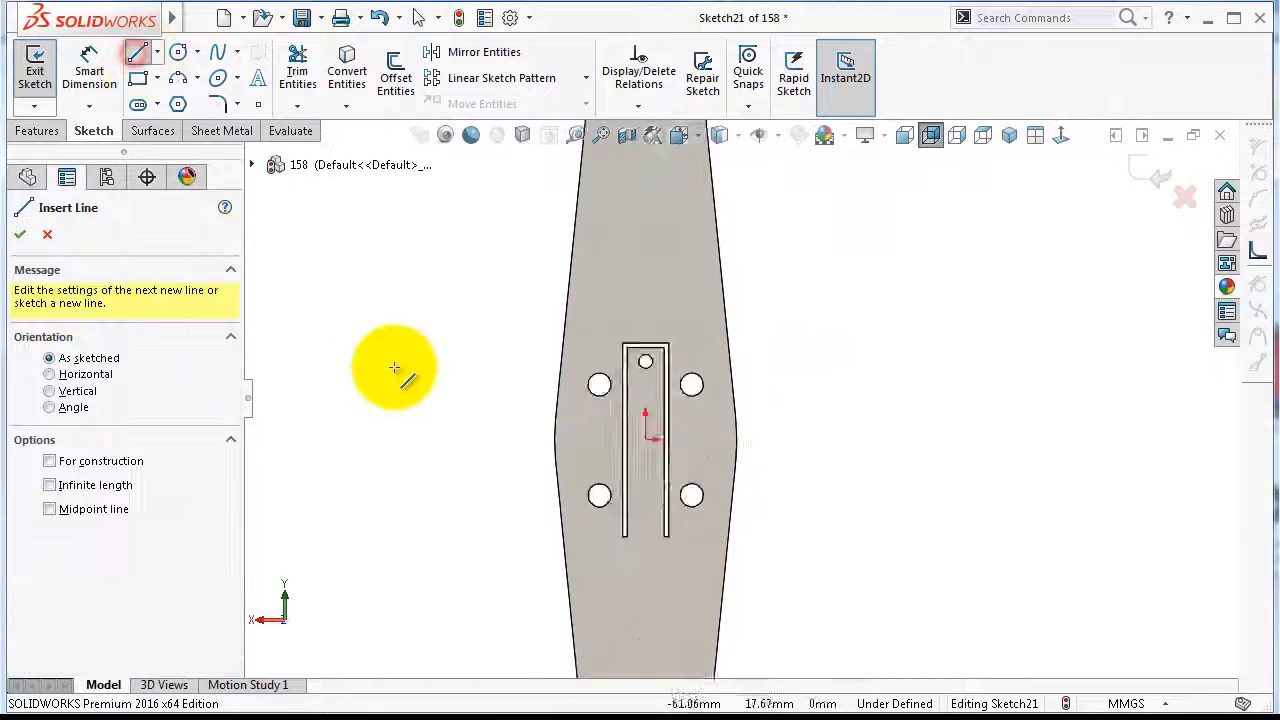
pyautogui.scroll(3, 958, 528)
pyautogui.scroll(-3, 962, 530)
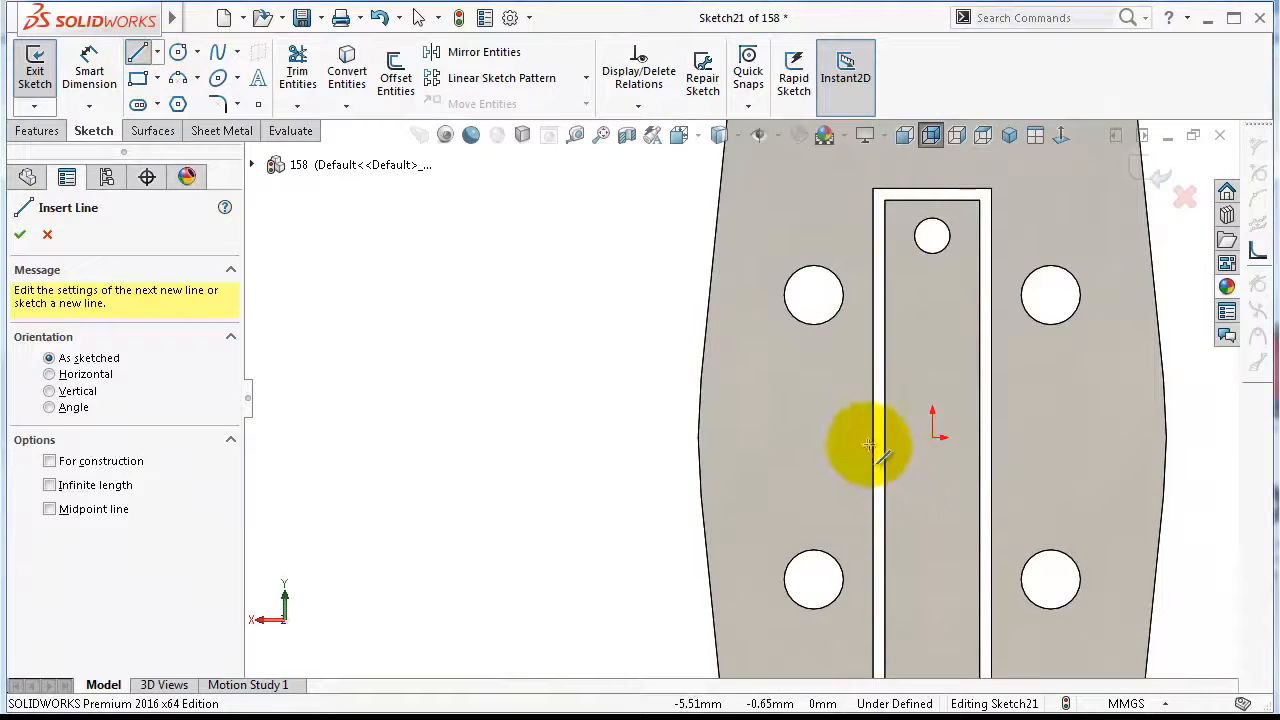
pyautogui.click(872, 438)
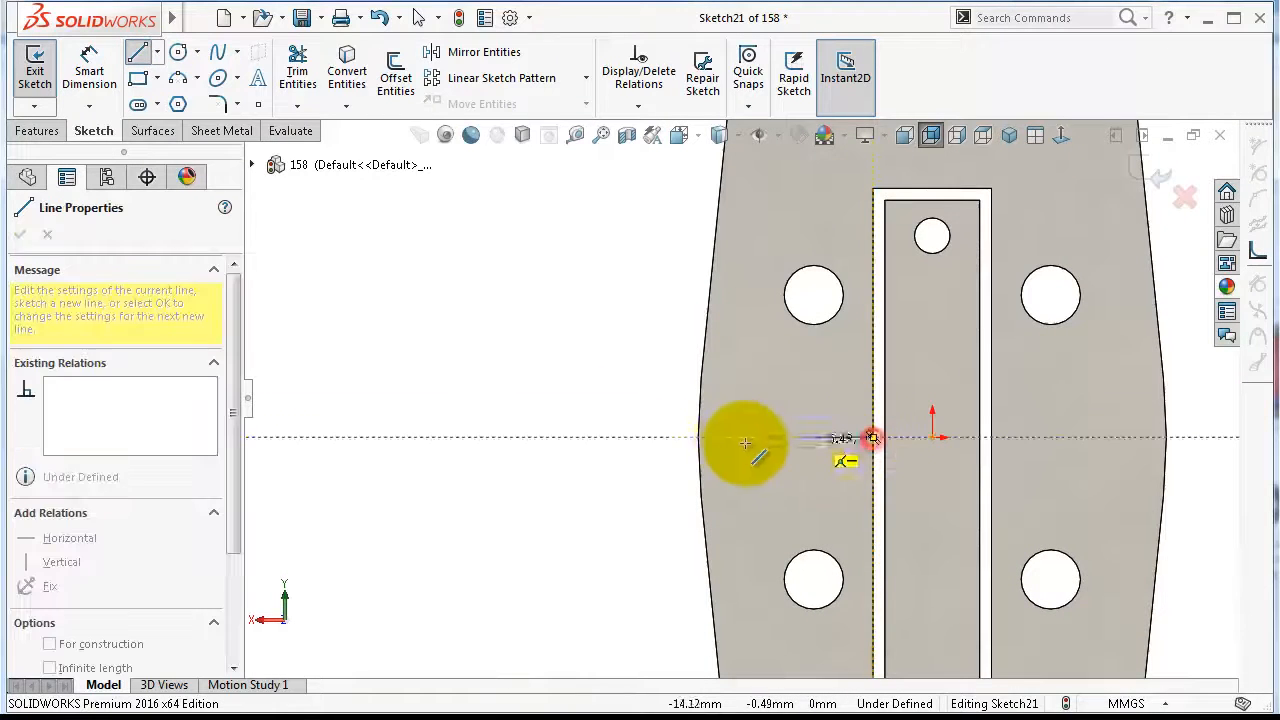
pyautogui.click(699, 437)
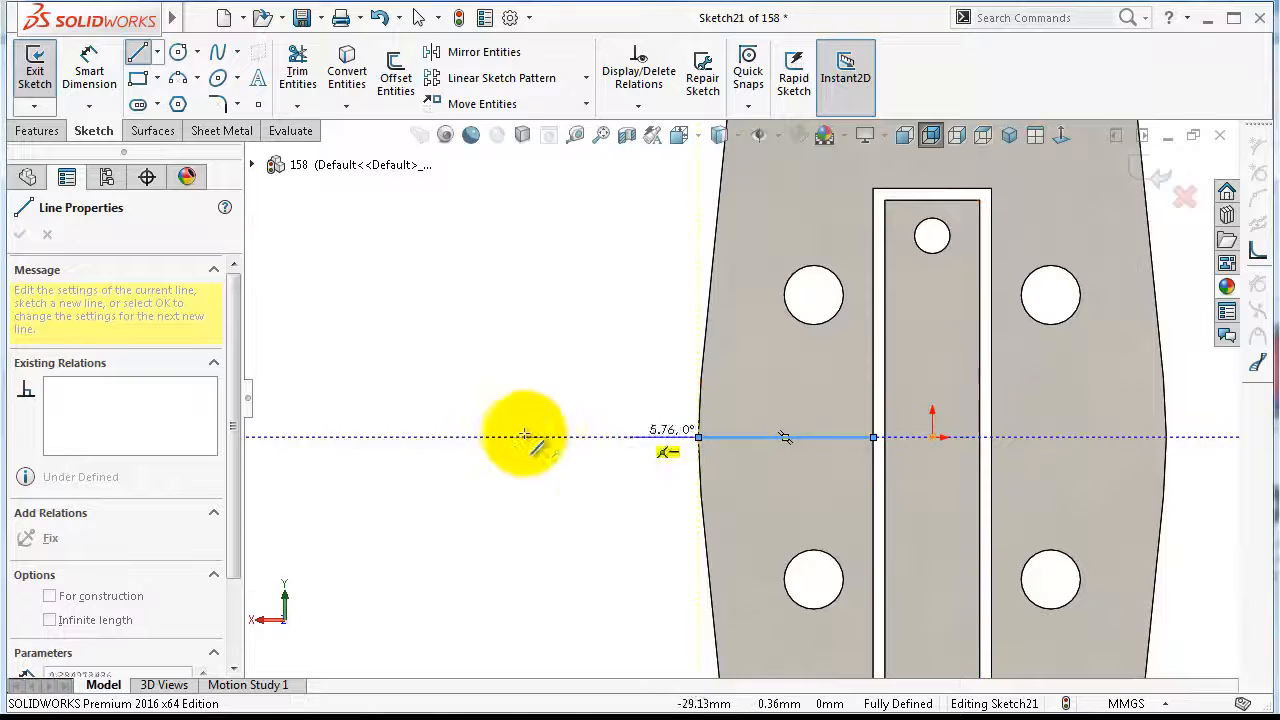
pyautogui.press('Escape')
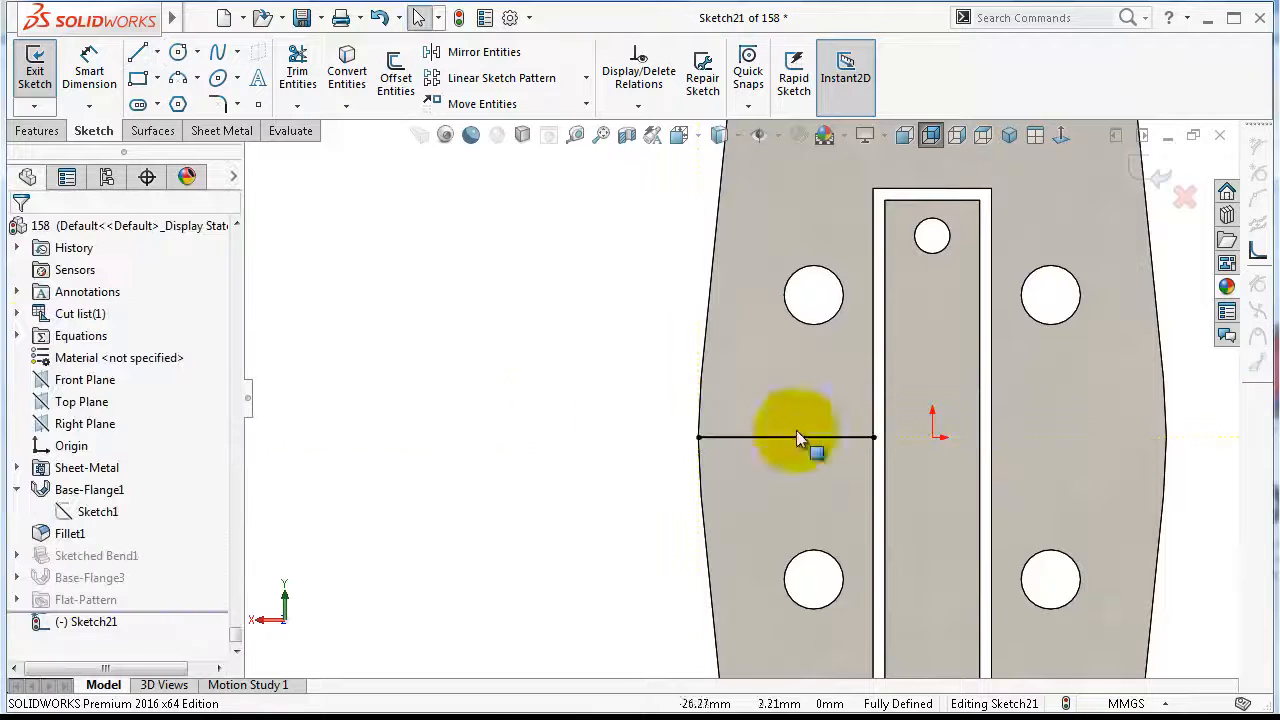
# Draw a second horizontal bend line level with the origin from the other slot's outer edge to the plate's opposite edge, and exit the sketch
pyautogui.click(146, 56)
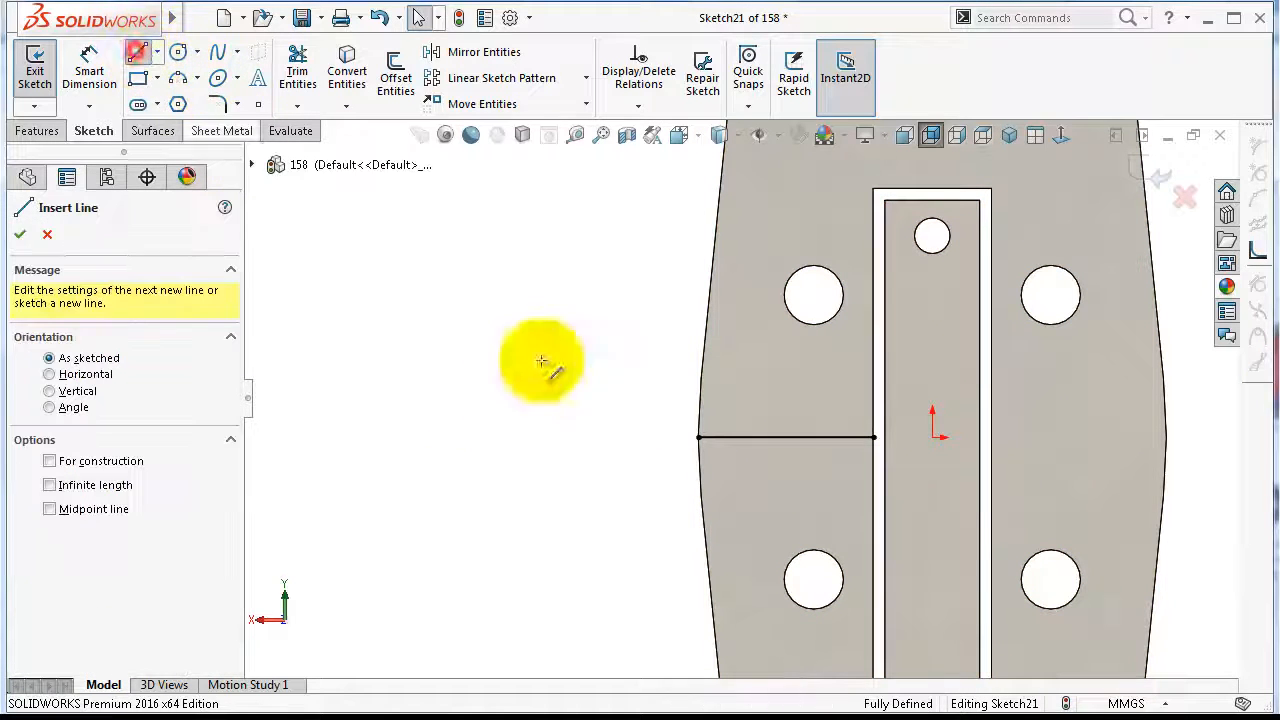
pyautogui.click(991, 437)
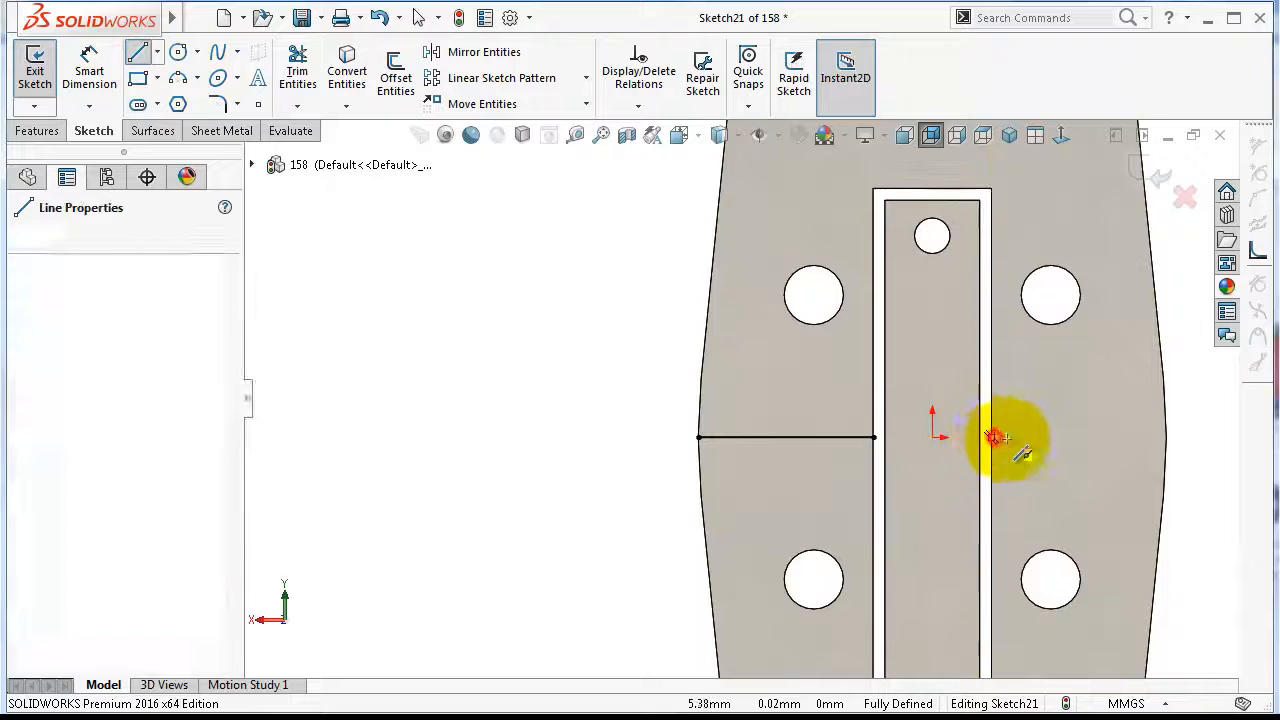
pyautogui.click(1166, 437)
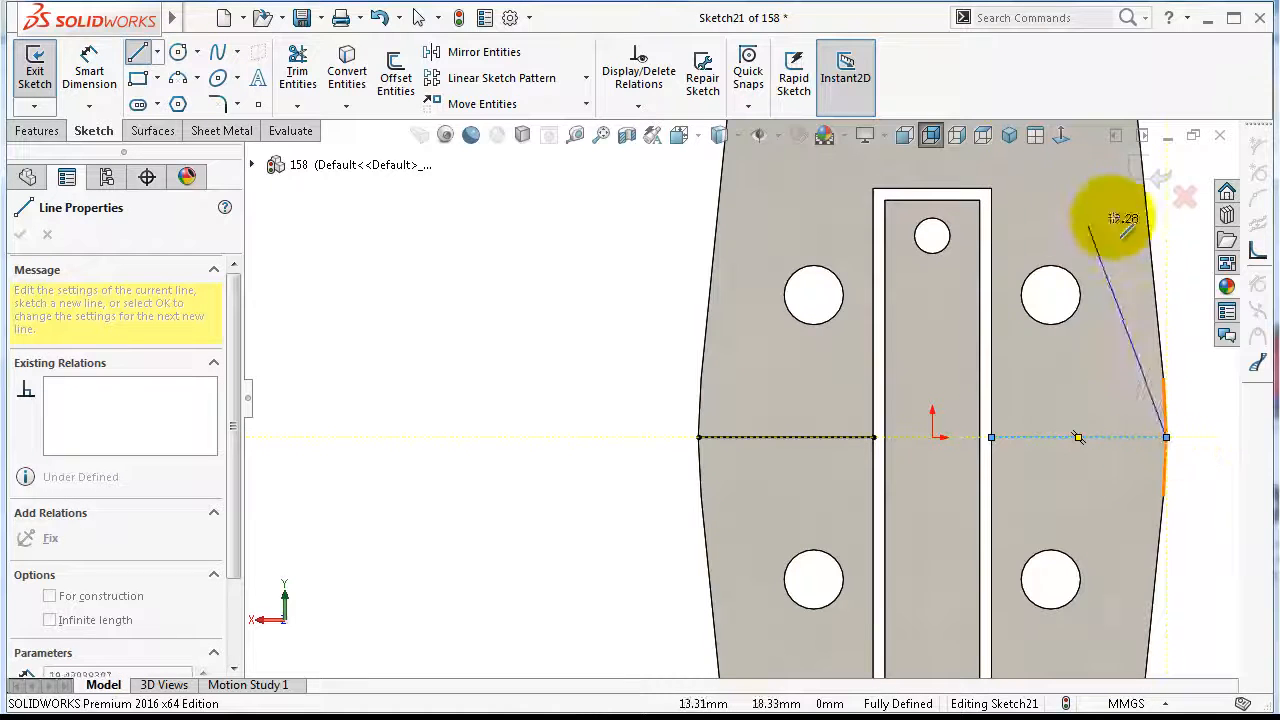
pyautogui.click(1162, 176)
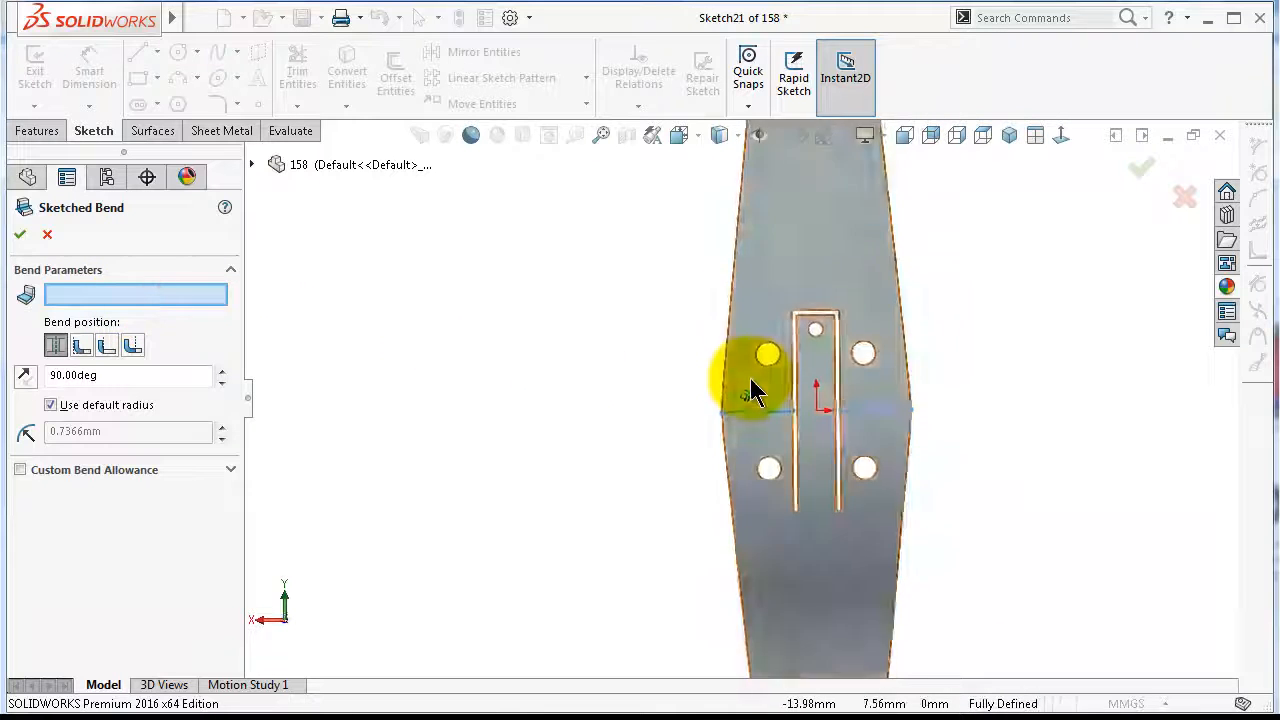
# Fix the plate's face above the bend lines and create the 90-degree sketched bend with a 10 mm radius and Material Inside position
pyautogui.click(765, 265)
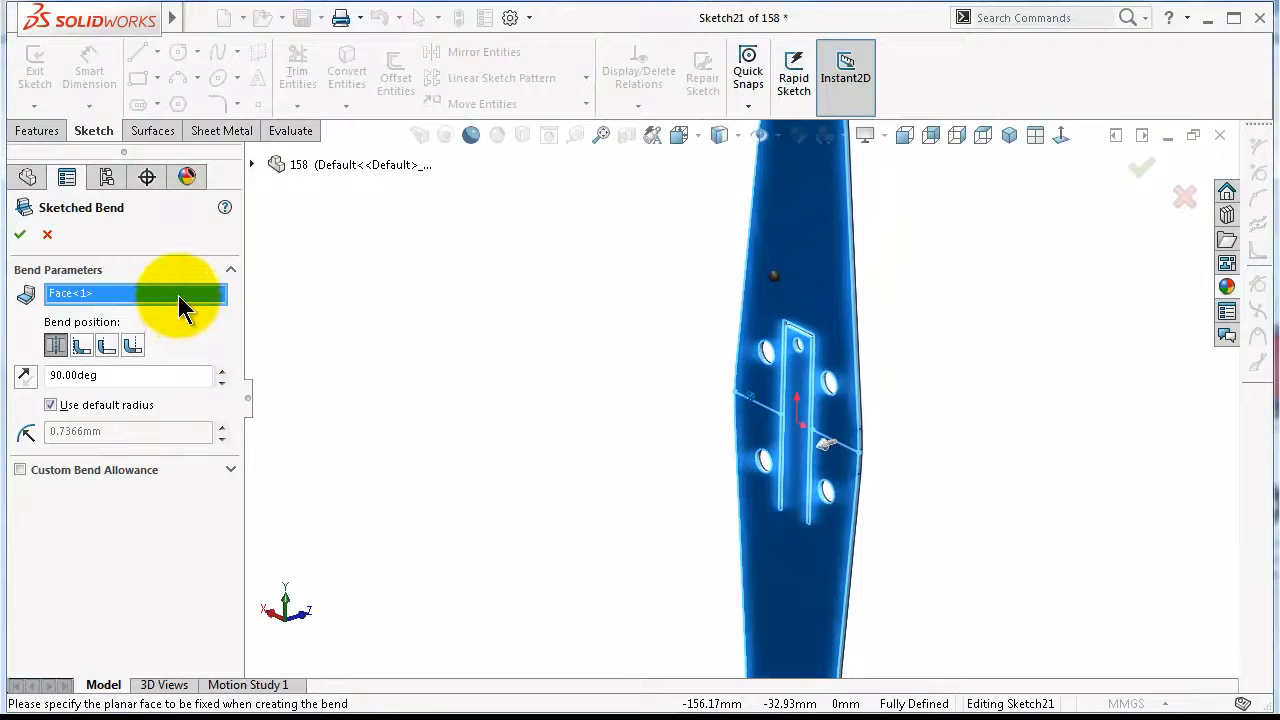
pyautogui.scroll(-5, 810, 410)
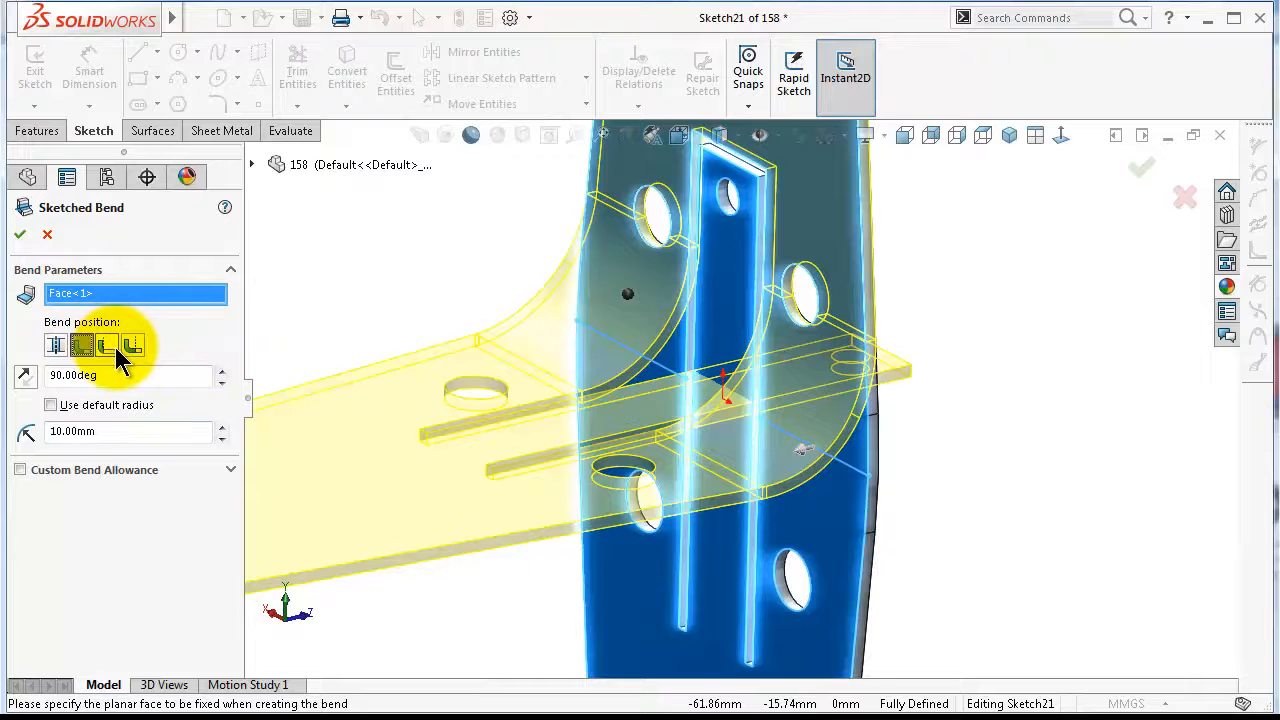
pyautogui.click(115, 348)
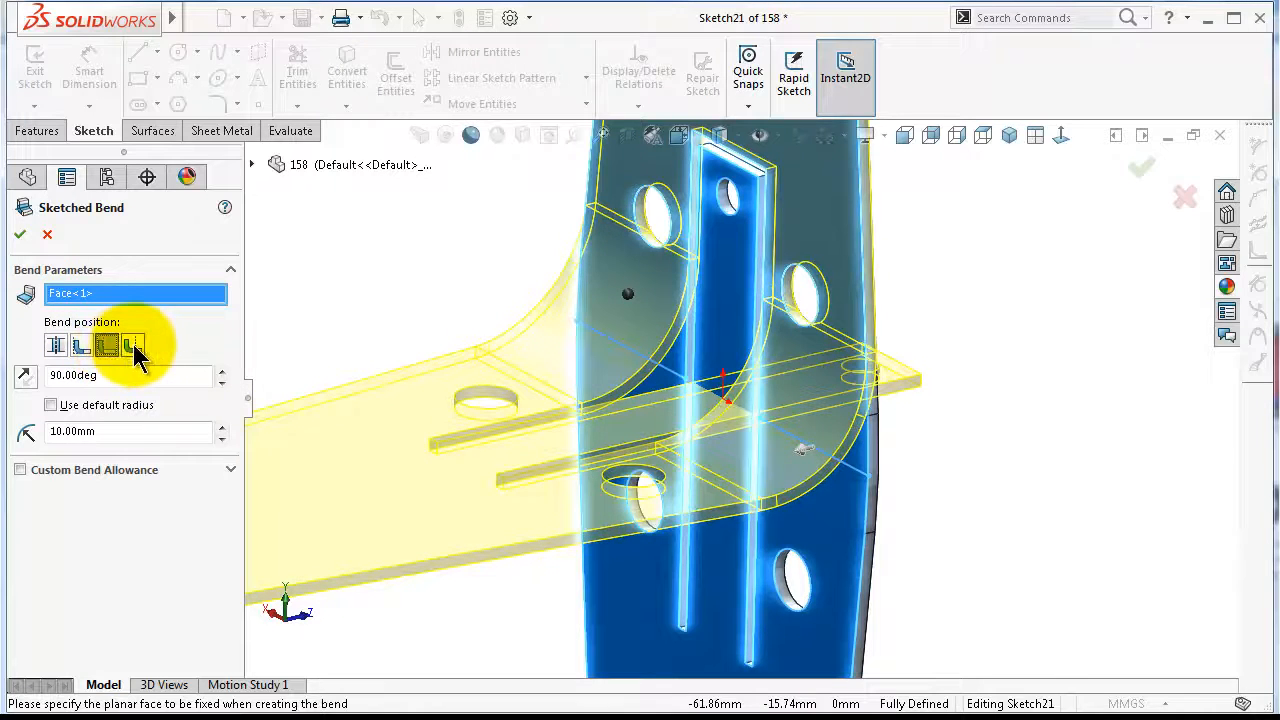
pyautogui.click(134, 345)
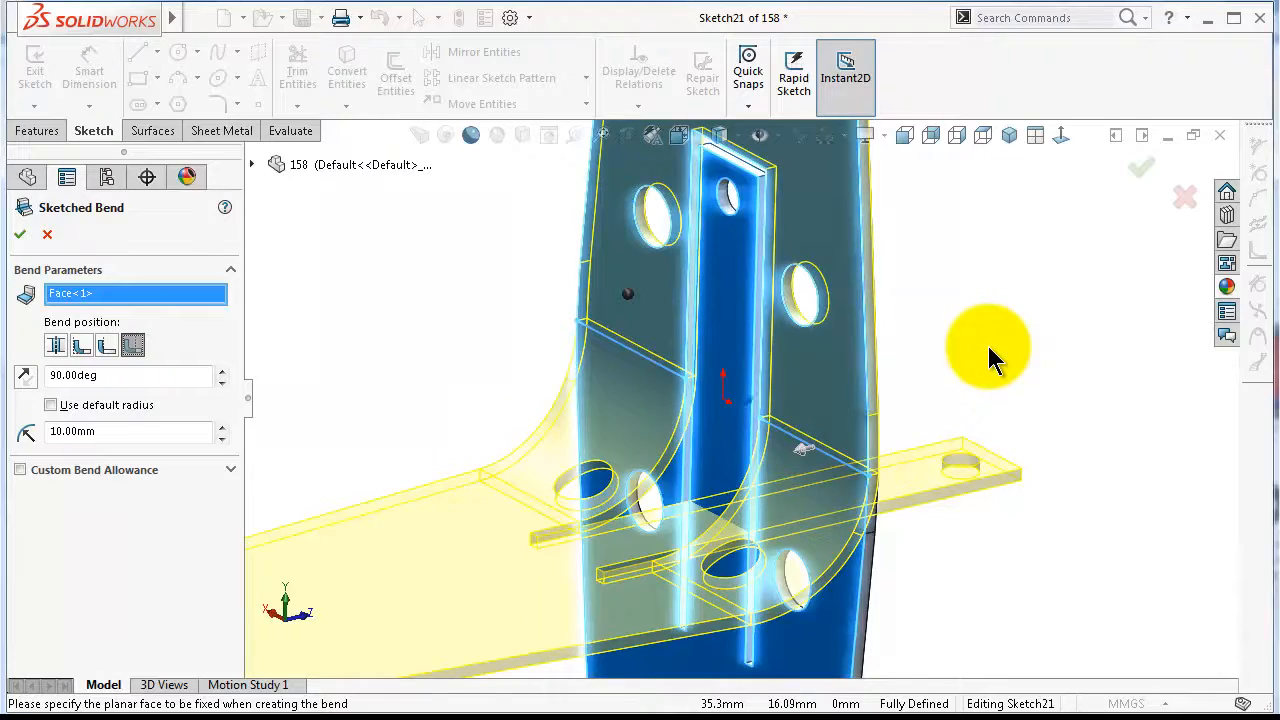
pyautogui.moveTo(989, 347); pyautogui.dragTo(989, 347, button='middle')
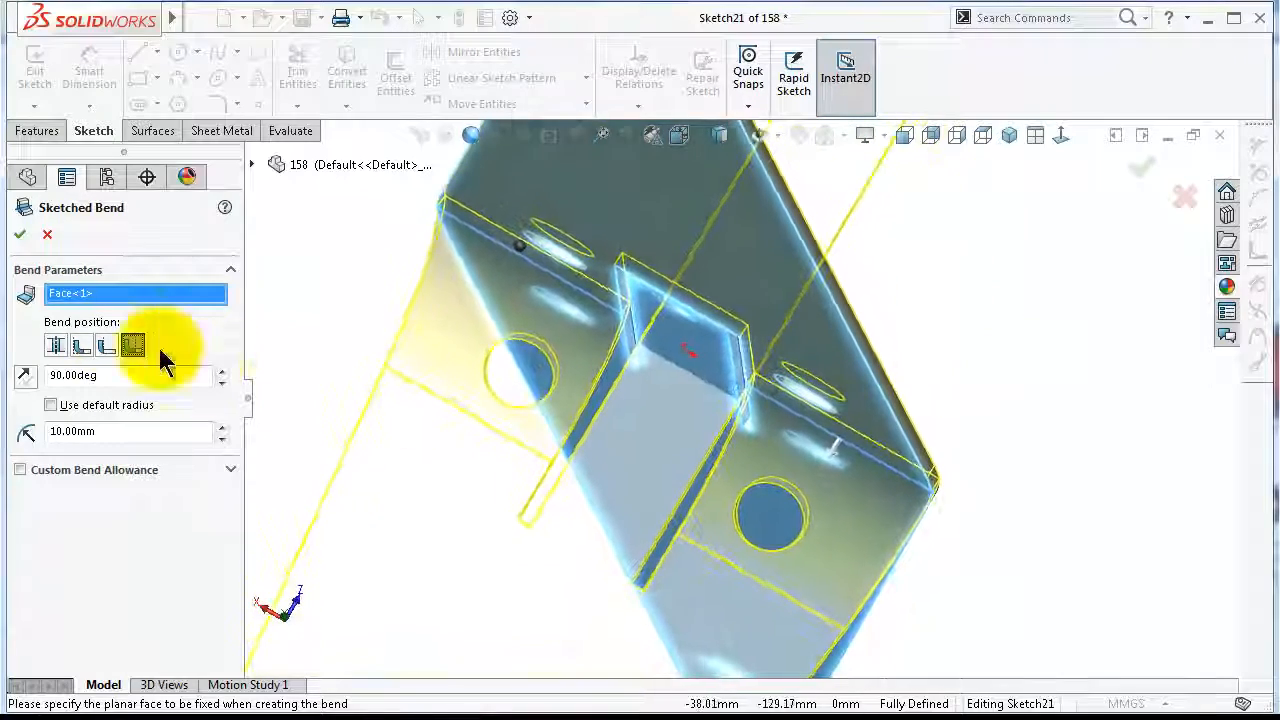
pyautogui.click(106, 346)
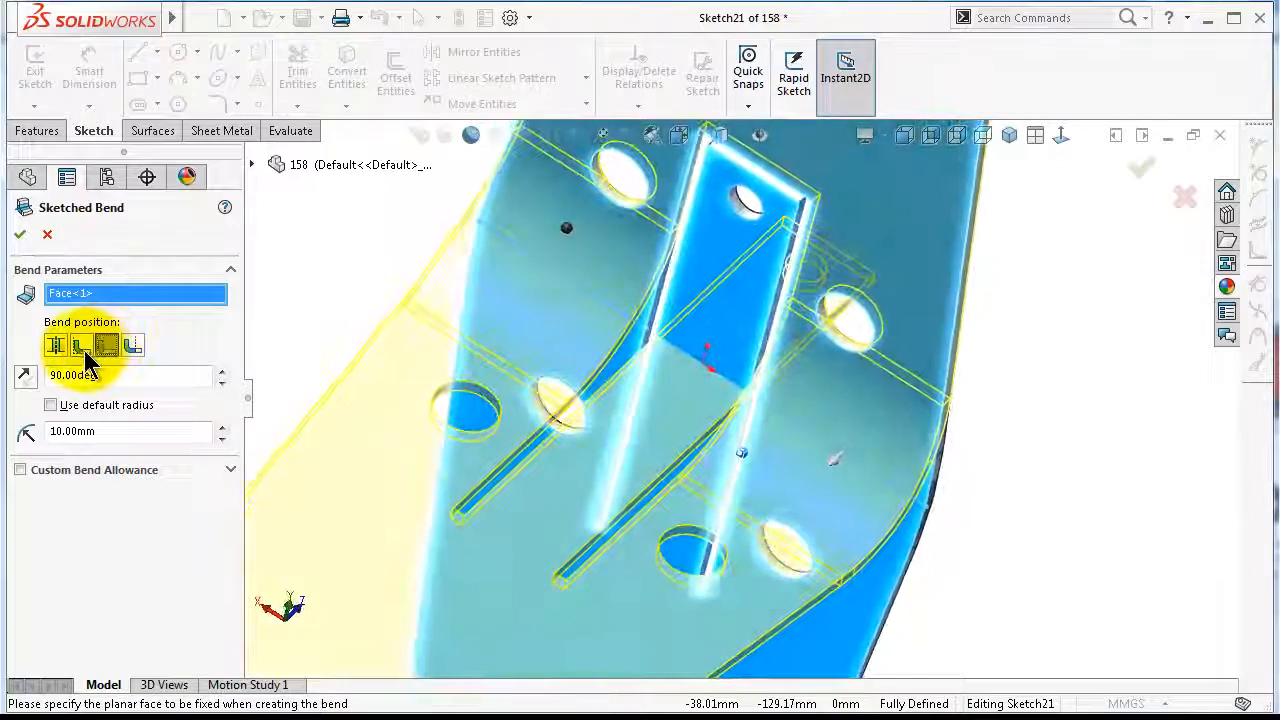
pyautogui.click(82, 346)
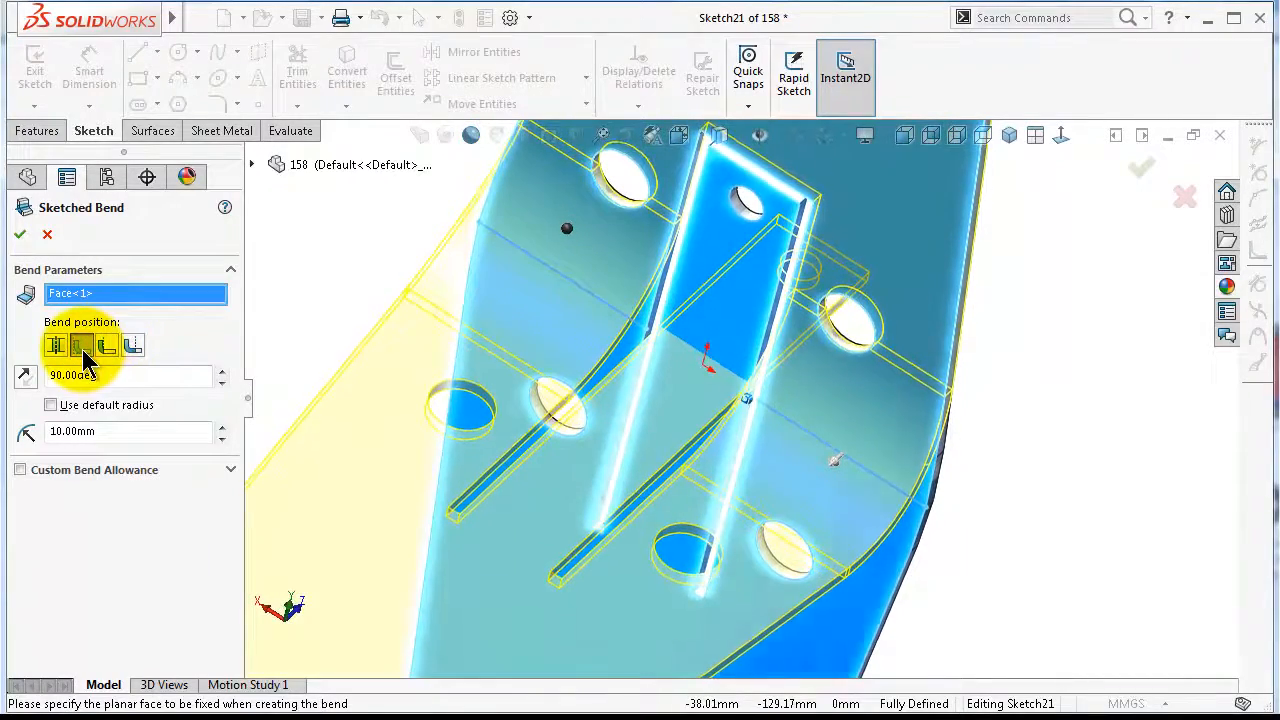
pyautogui.click(19, 234)
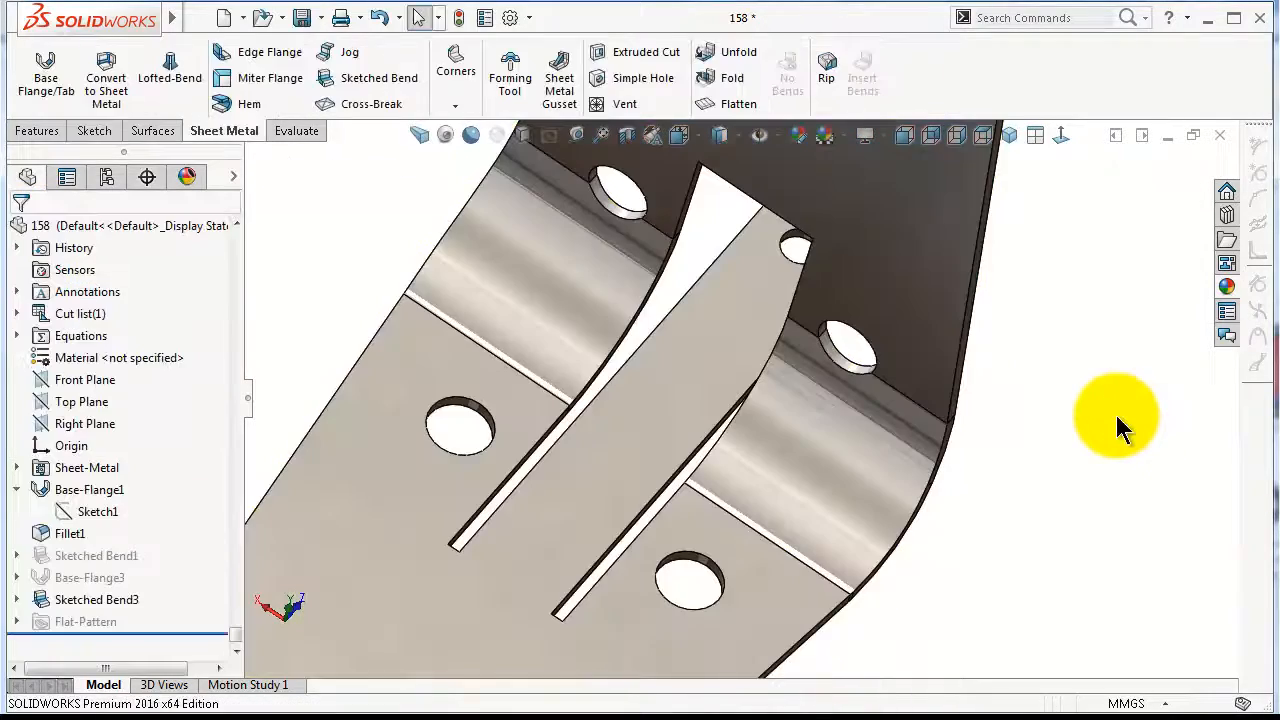
# Inspect the bent hanger from several sides, flatten it to check its flat pattern, and return to the folded state
pyautogui.click(1097, 420)
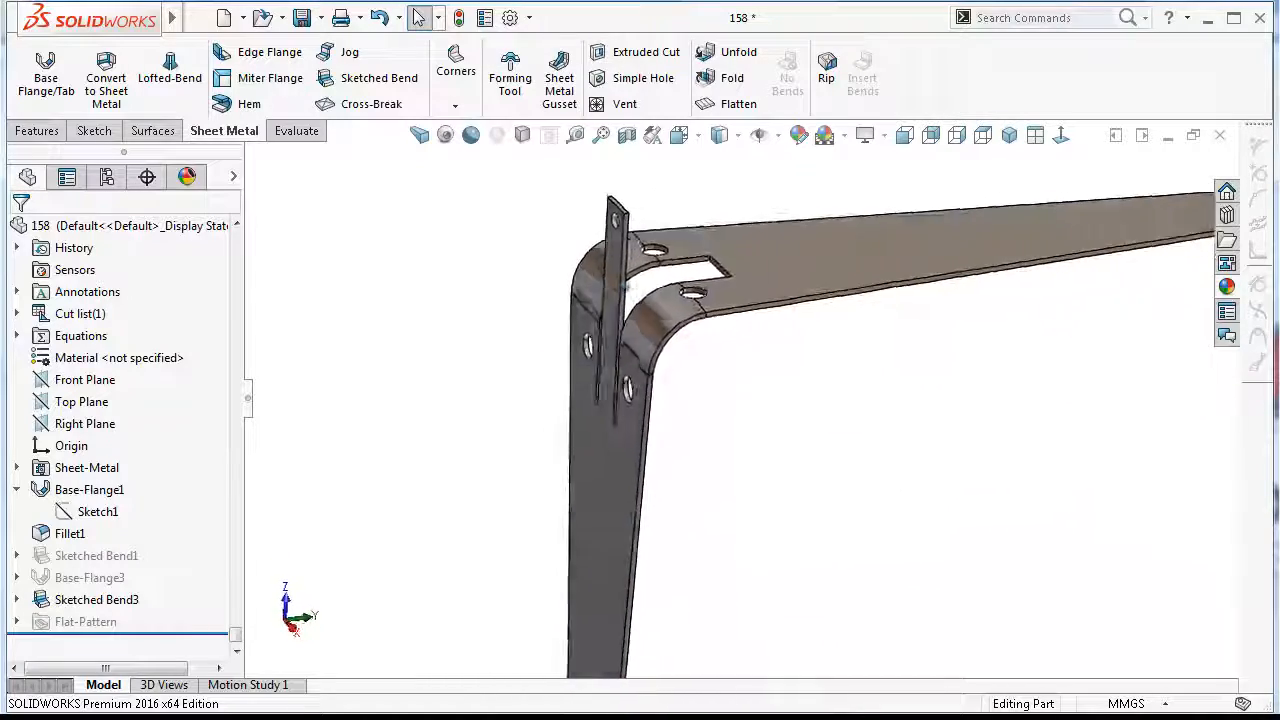
pyautogui.moveTo(640, 300)
pyautogui.mouseDown(button='middle')
pyautogui.moveTo(560, 330)
pyautogui.moveTo(485, 322)
pyautogui.moveTo(428, 335)
pyautogui.mouseUp(button='middle')
pyautogui.scroll(1, 652, 505)
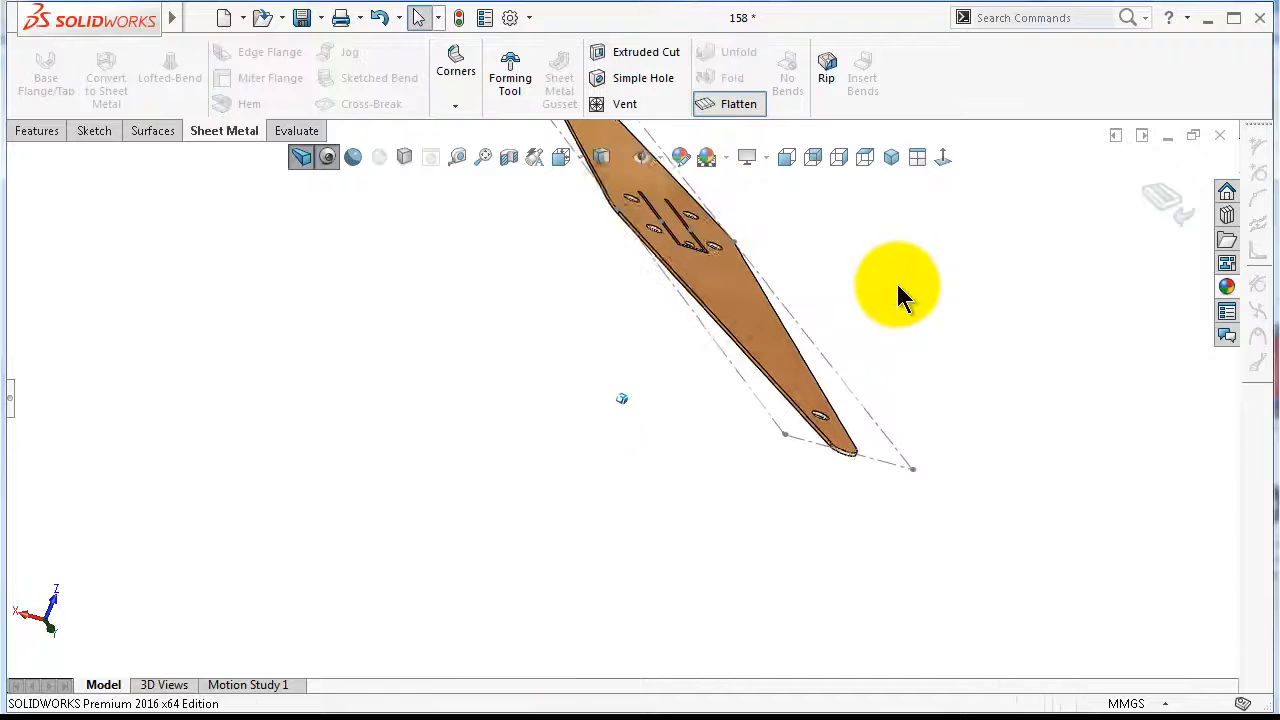
pyautogui.click(1164, 203)
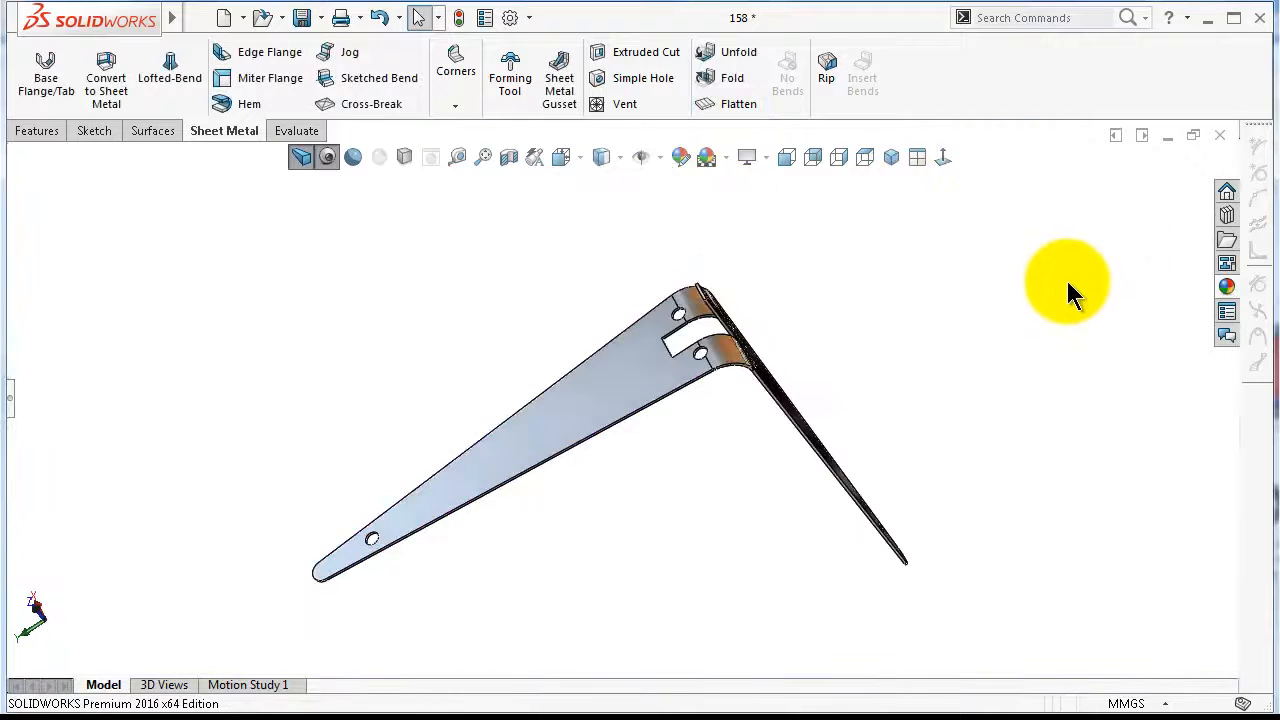